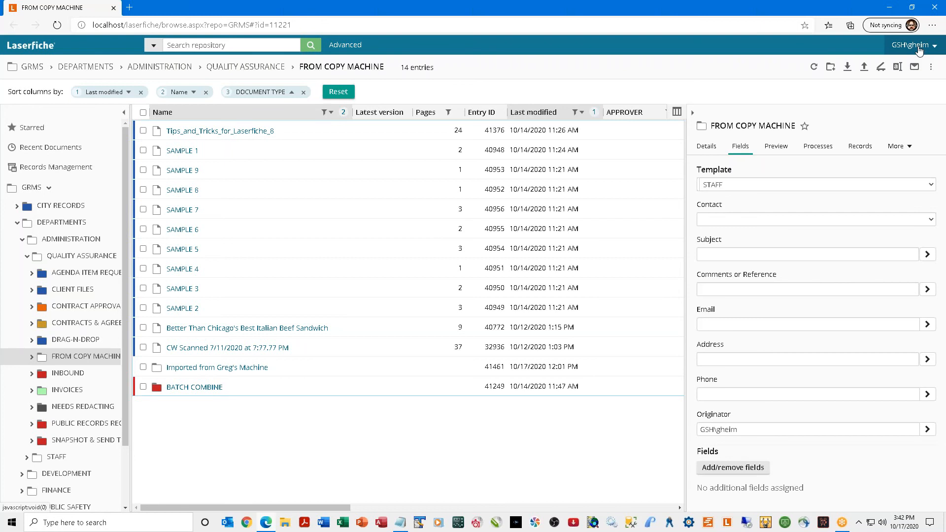
Sign out of the repository and sign back in to GRMS with the prefilled admin account.
left_click(919, 48)
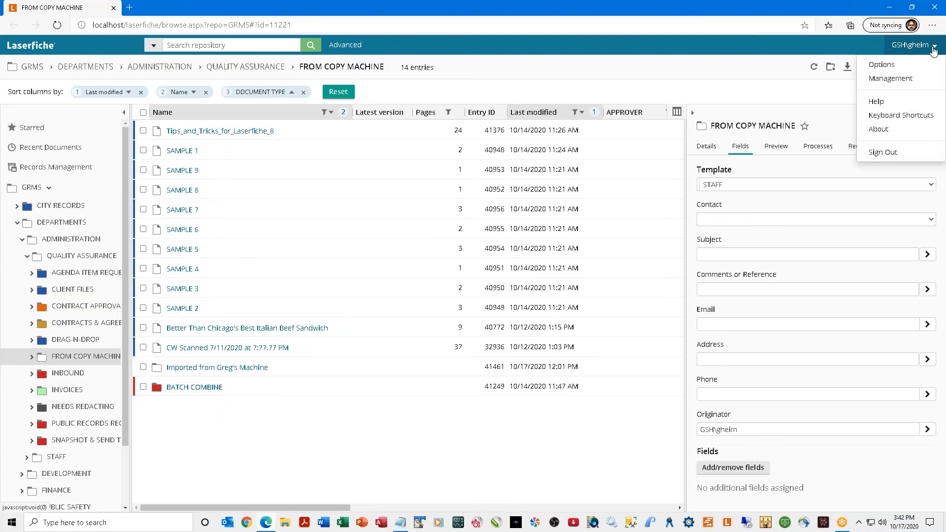
left_click(883, 152)
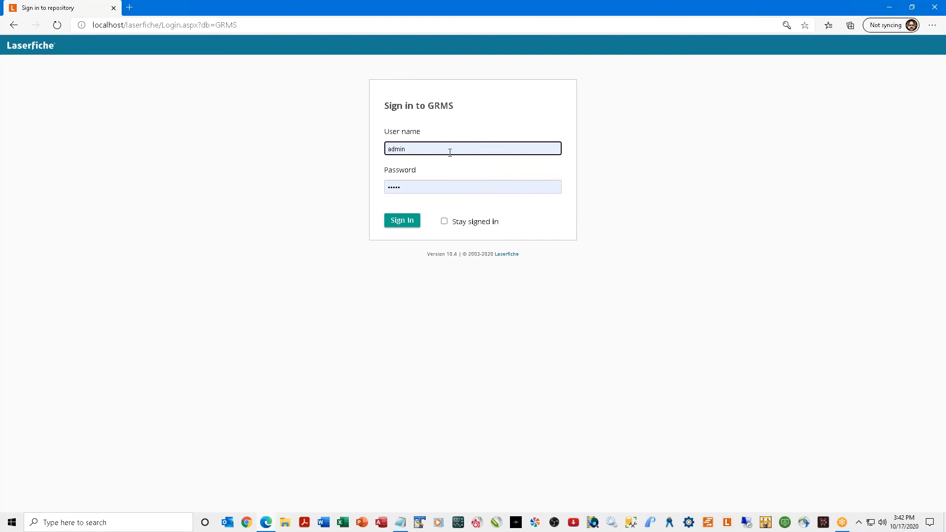
left_click(405, 222)
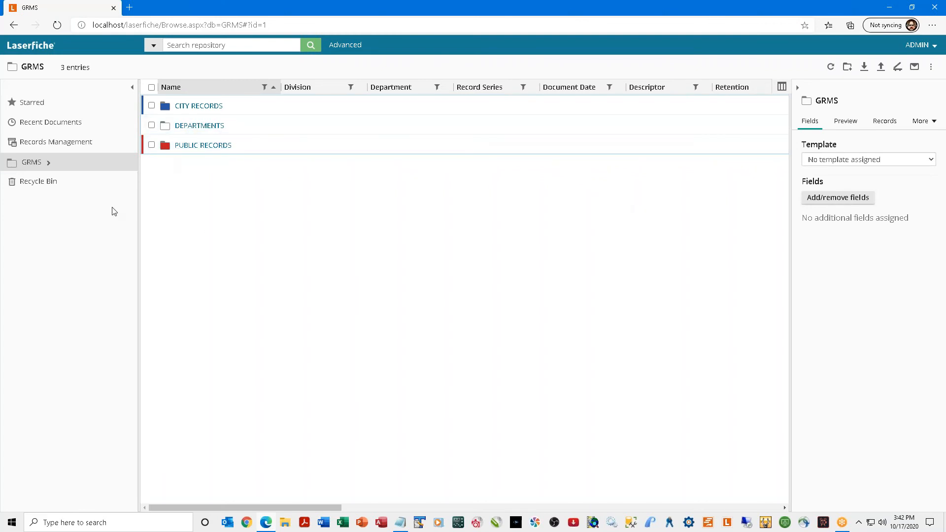
Expand GRMS down to DEPARTMENTS, ADMINISTRATION, QUALITY ASSURANCE in the folder tree and open the FROM COPY MACHINE folder.
left_click(49, 164)
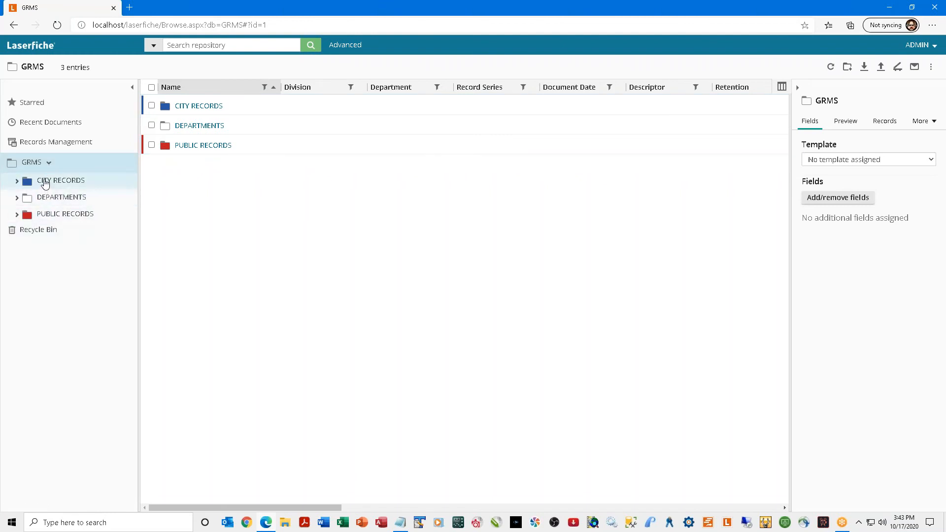
left_click(17, 198)
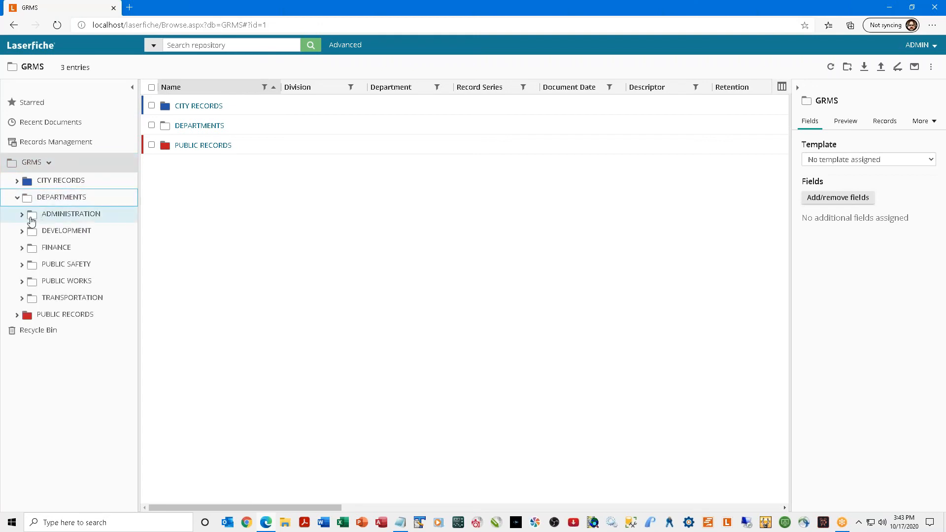
left_click(22, 216)
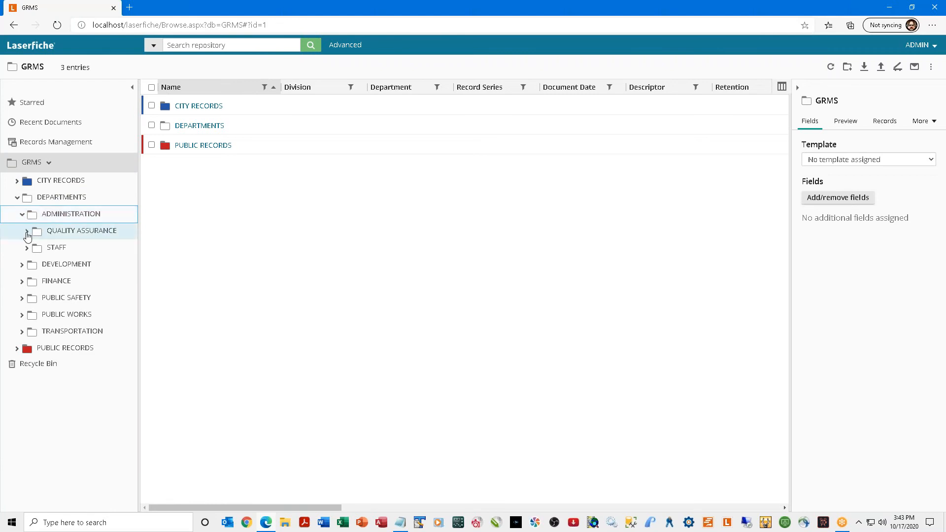
left_click(27, 232)
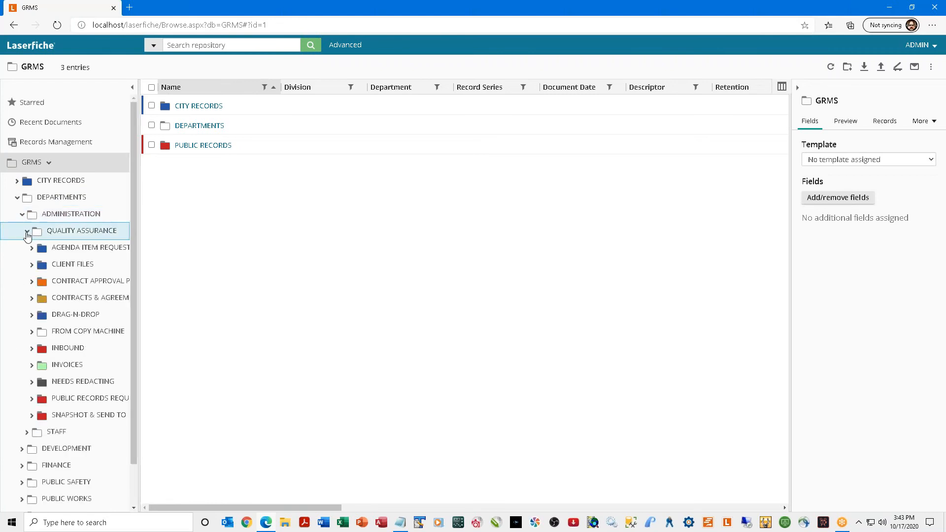
left_click(87, 332)
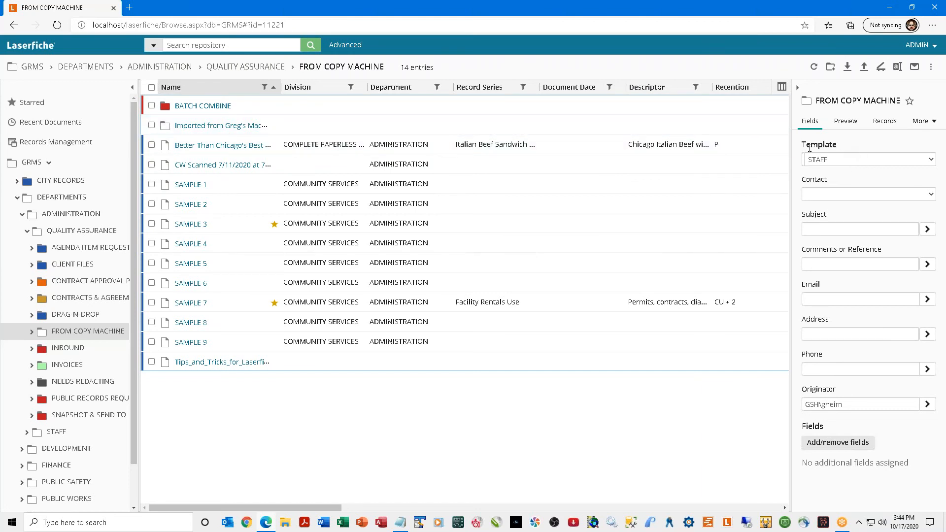
Review the FROM COPY MACHINE folder's template, and the template fields of the Better Than Chicago's Best Italian Beef Sandwich document.
left_click_drag(804, 144, 850, 146)
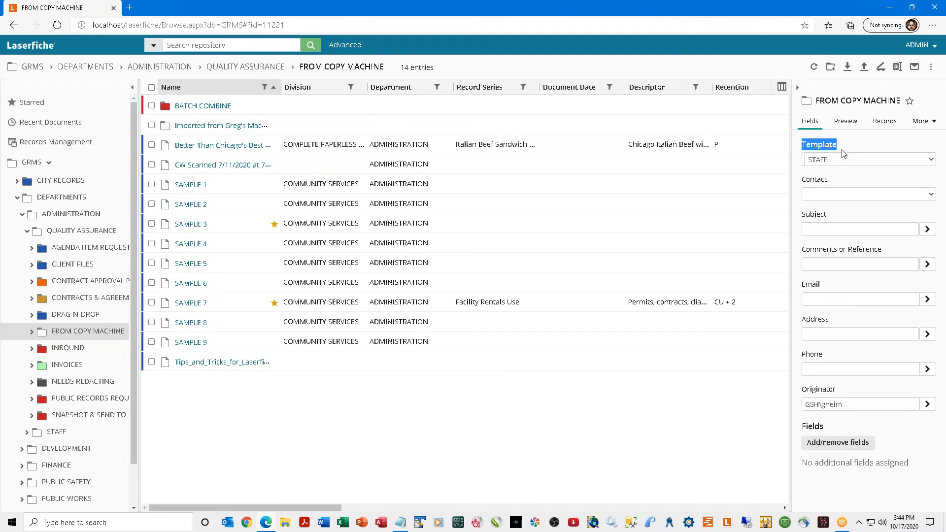
left_click(846, 183)
left_click(152, 145)
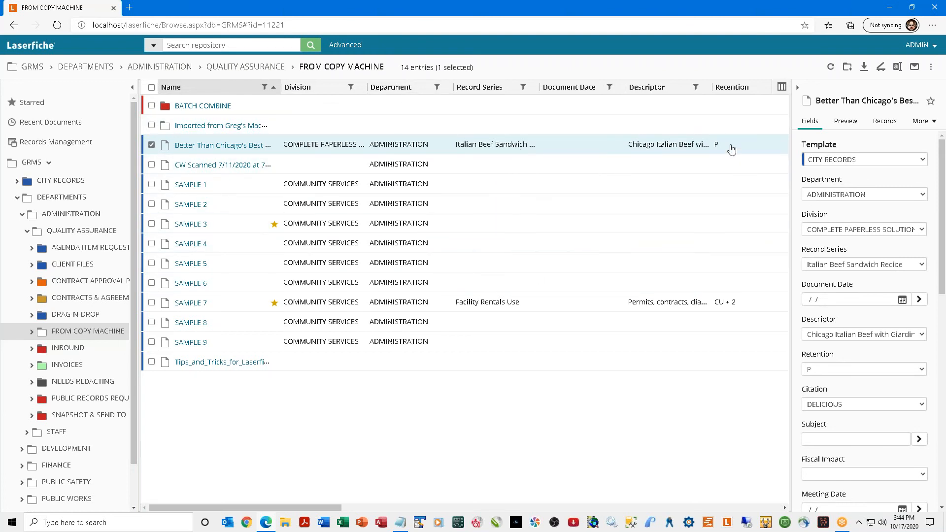
scroll(866, 261, "down", 2)
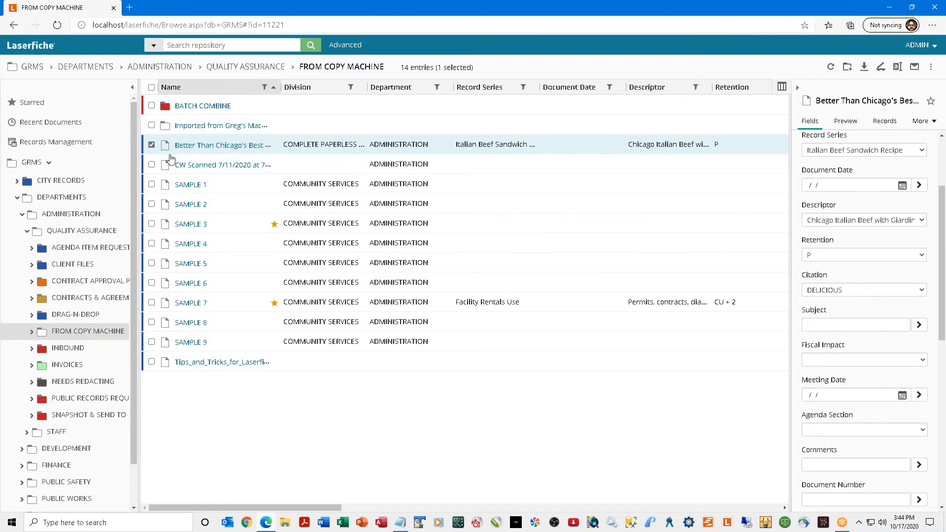
left_click(152, 144)
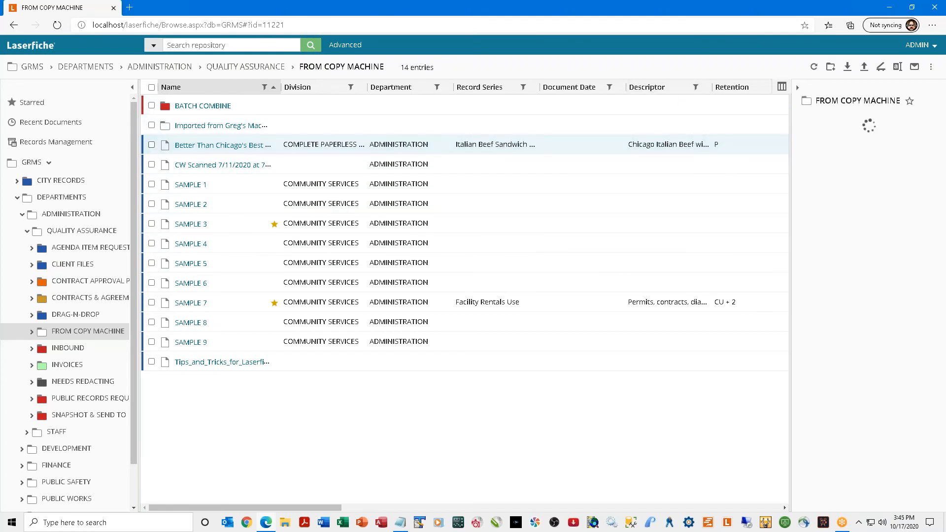
Select the CW Scanned 7/11/2020 document, show its full-page preview and widen the preview pane.
left_click(152, 165)
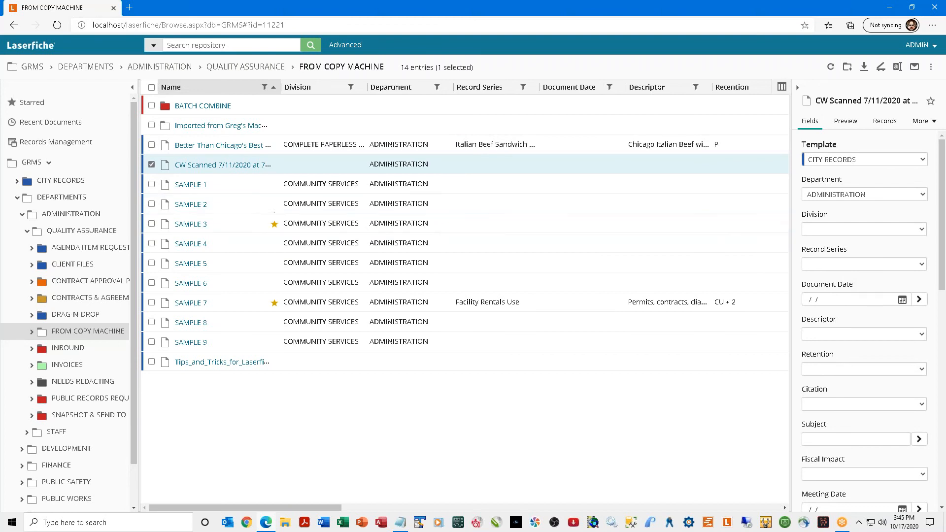
left_click_drag(790, 207, 740, 207)
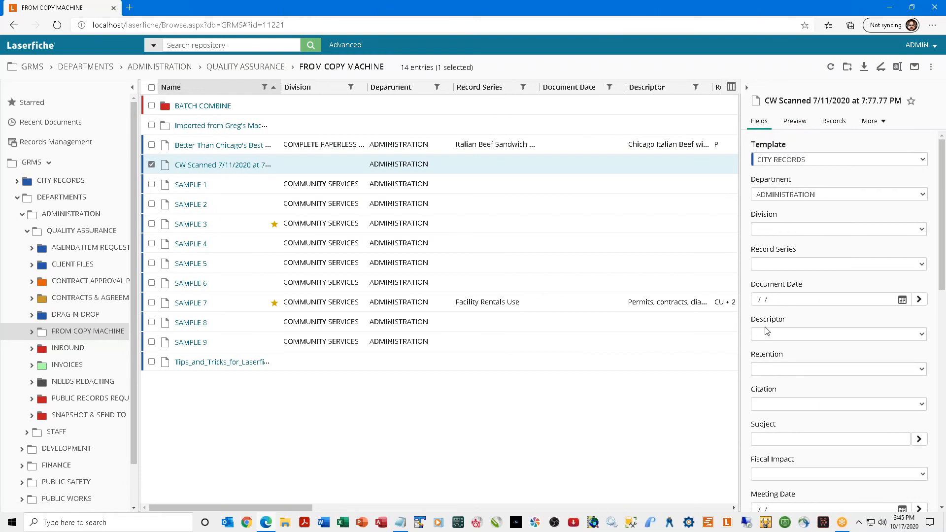
left_click(796, 121)
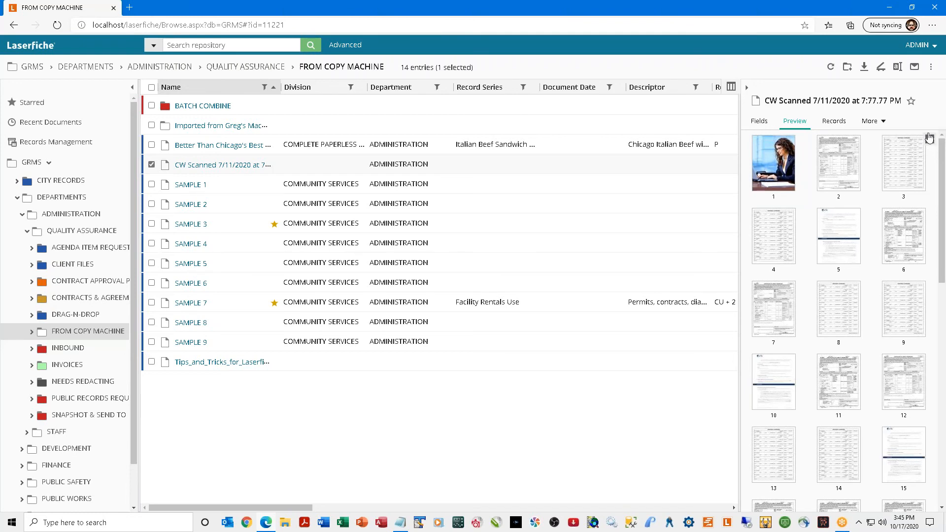
left_click(794, 121)
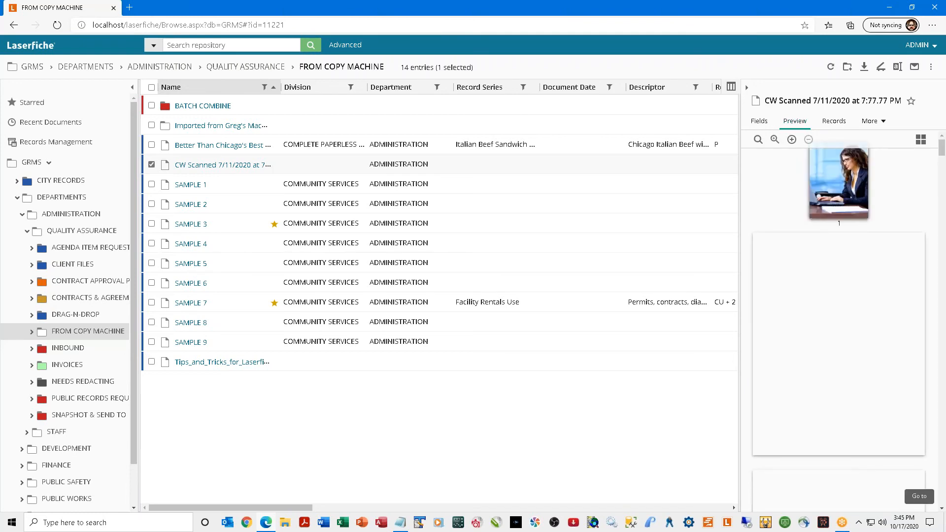
left_click_drag(738, 214, 644, 215)
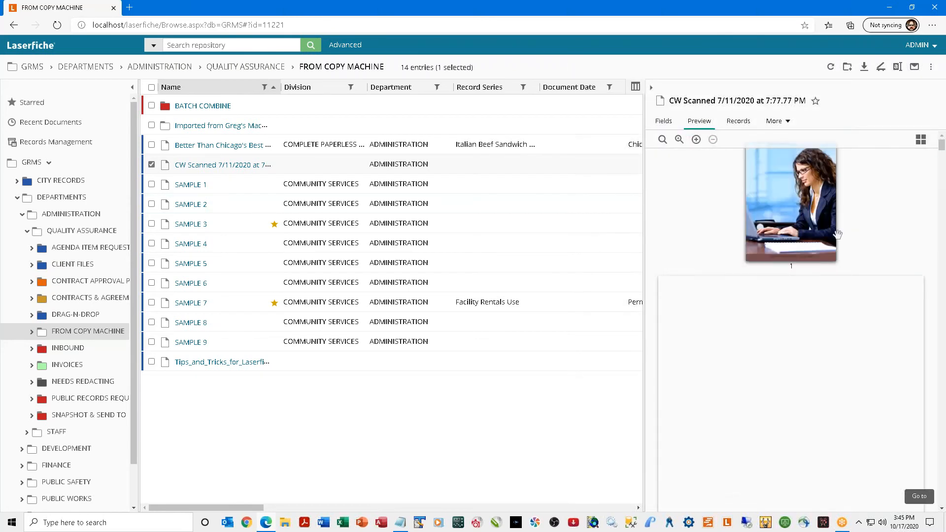
Look through the scanned document's pages as full-page previews and as thumbnails down to the last page.
scroll(819, 260, "down", 5)
scroll(820, 260, "down", 10)
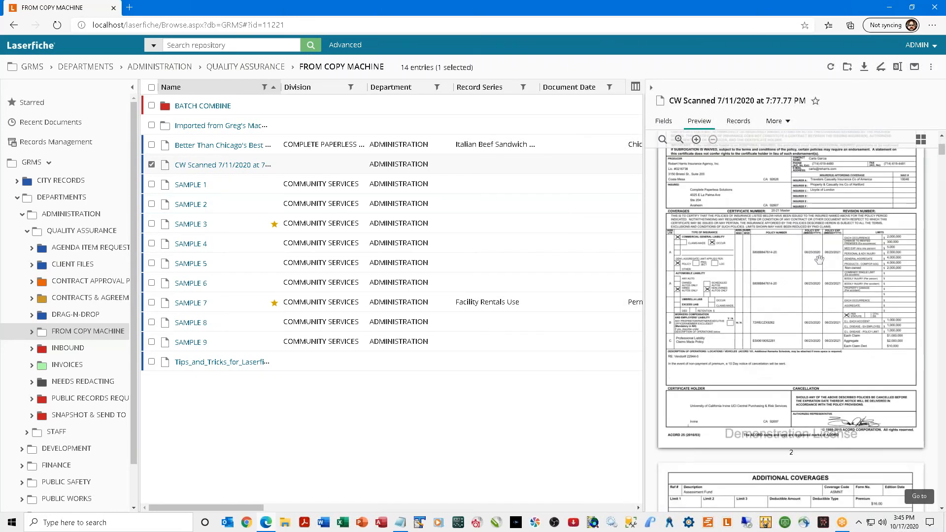
scroll(820, 260, "down", 8)
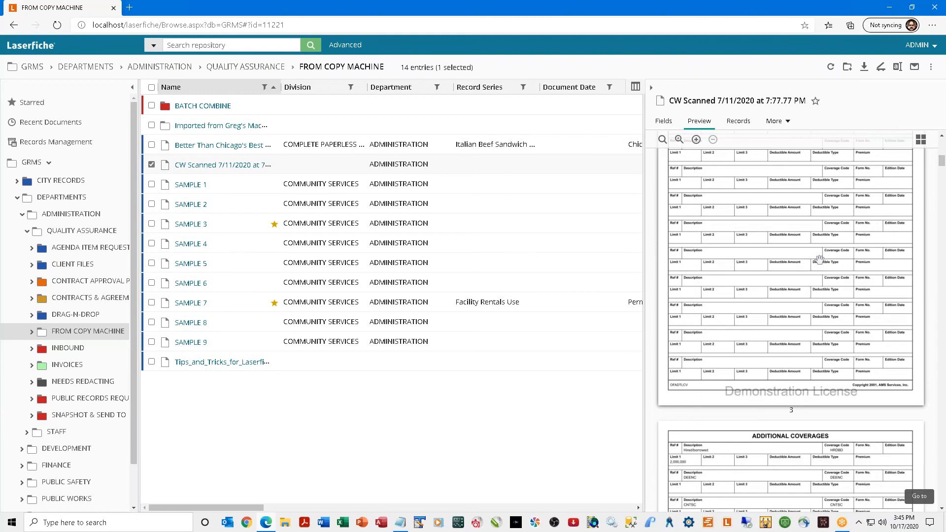
scroll(819, 260, "down", 10)
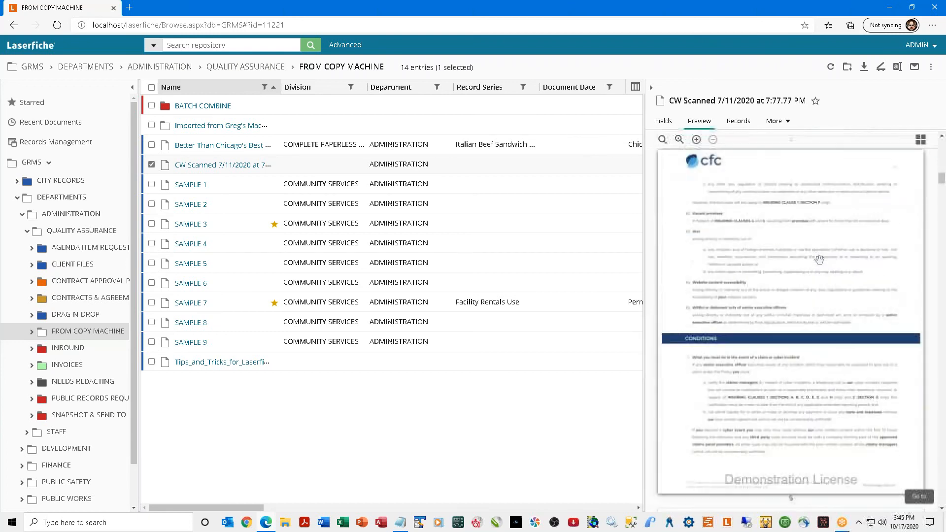
scroll(819, 260, "down", 3)
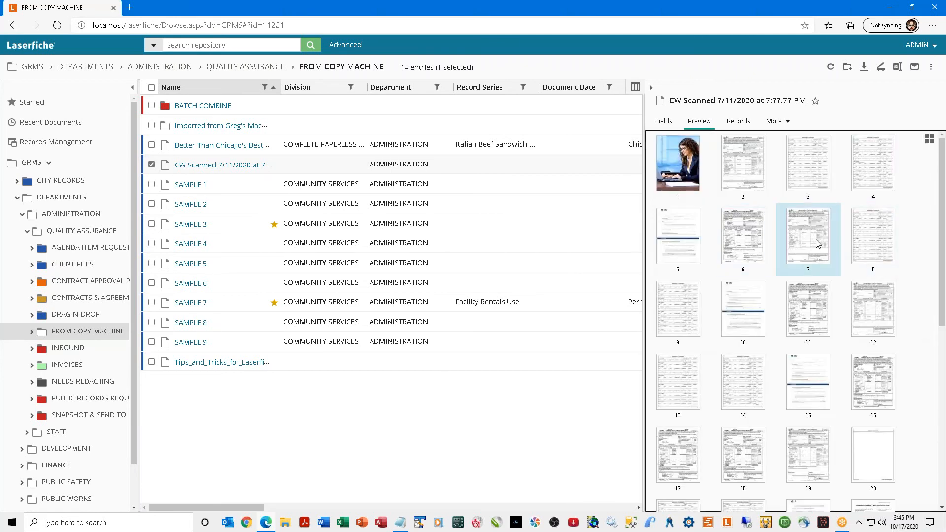
scroll(860, 316, "down", 5)
scroll(853, 374, "down", 2)
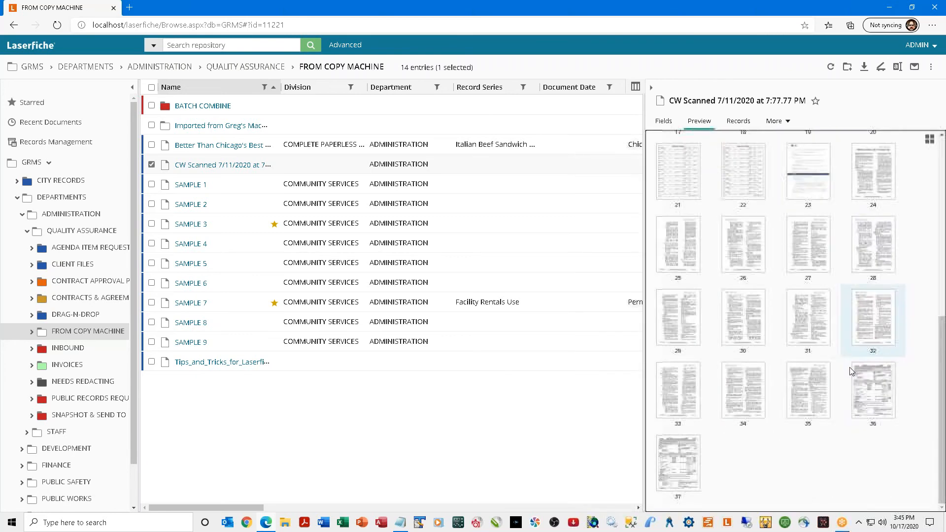
Open page 37 in the document viewer, close the viewer and switch the preview back to full-page view.
left_click(683, 469)
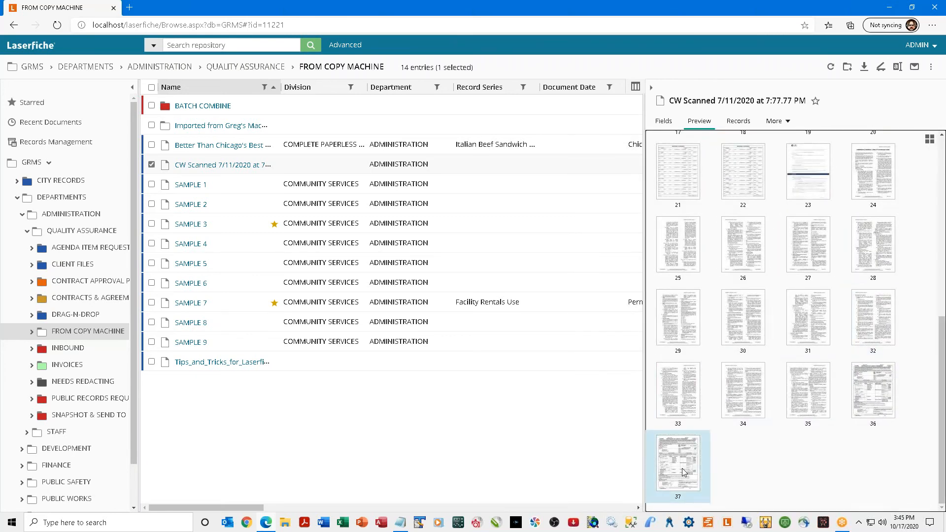
double_click(682, 471)
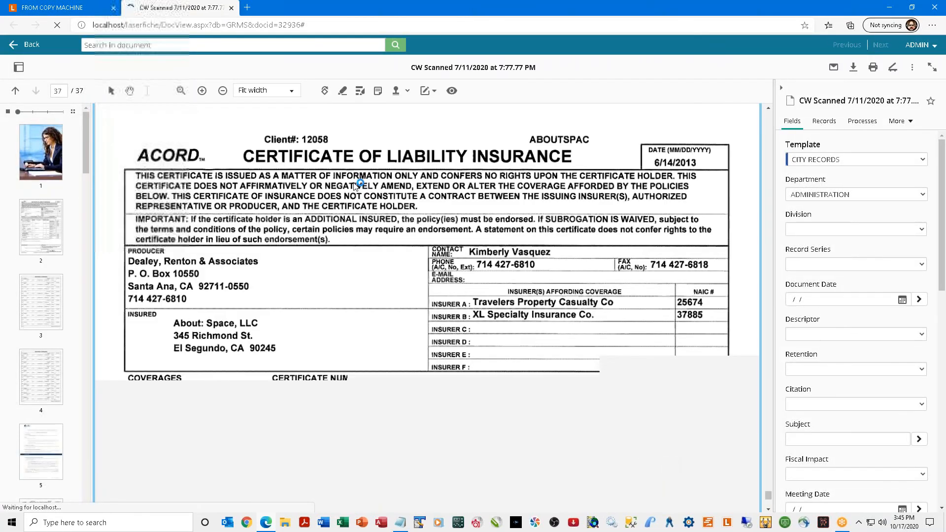
left_click(231, 8)
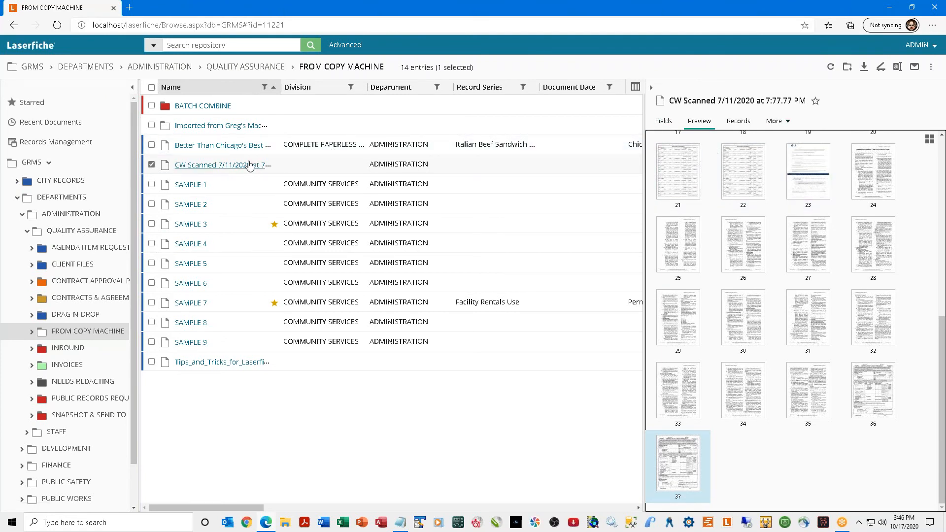
left_click(929, 140)
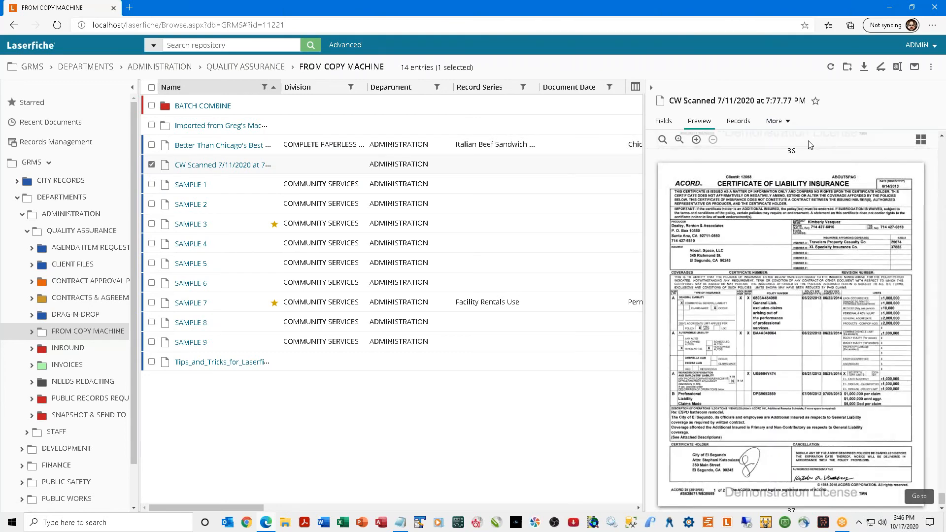
Configure the metadata pane's tab display, adding Details before Fields and Processes after Records, and apply it.
left_click(788, 122)
left_click(768, 142)
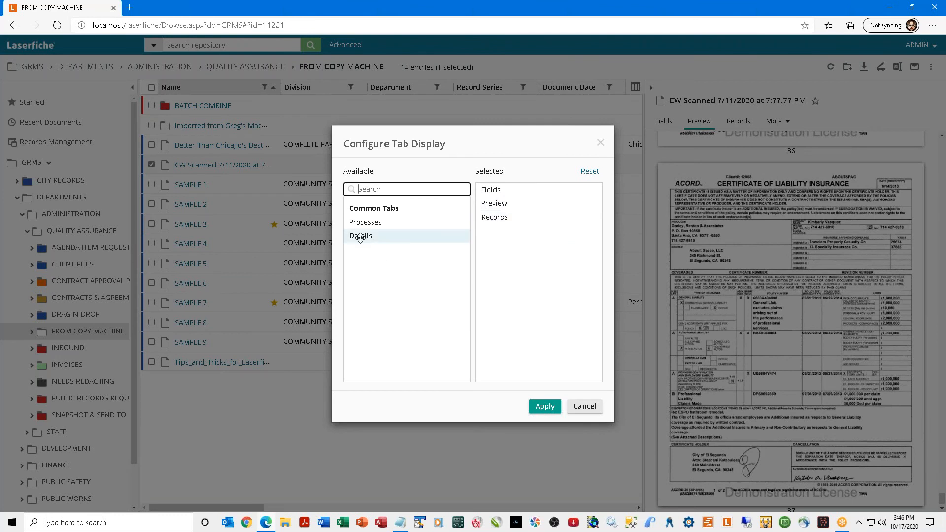
left_click_drag(359, 237, 493, 192)
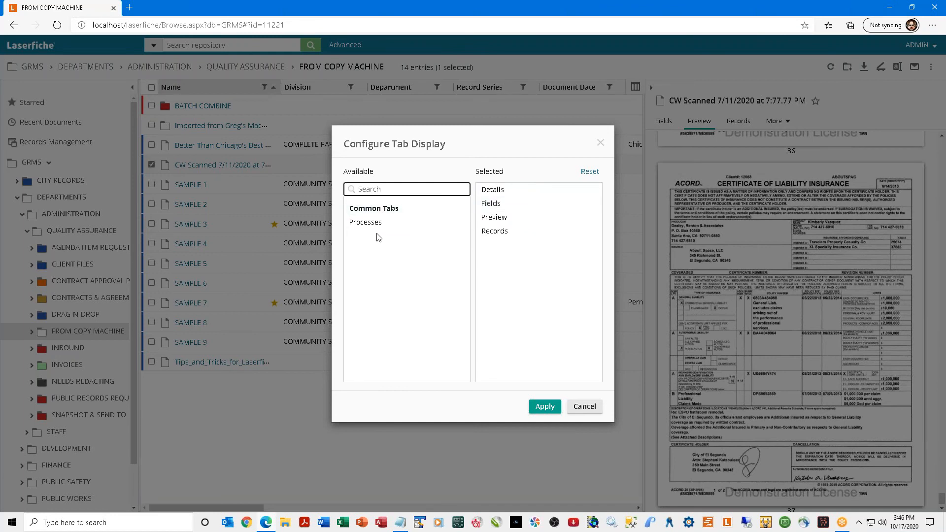
left_click_drag(372, 225, 507, 249)
left_click(546, 412)
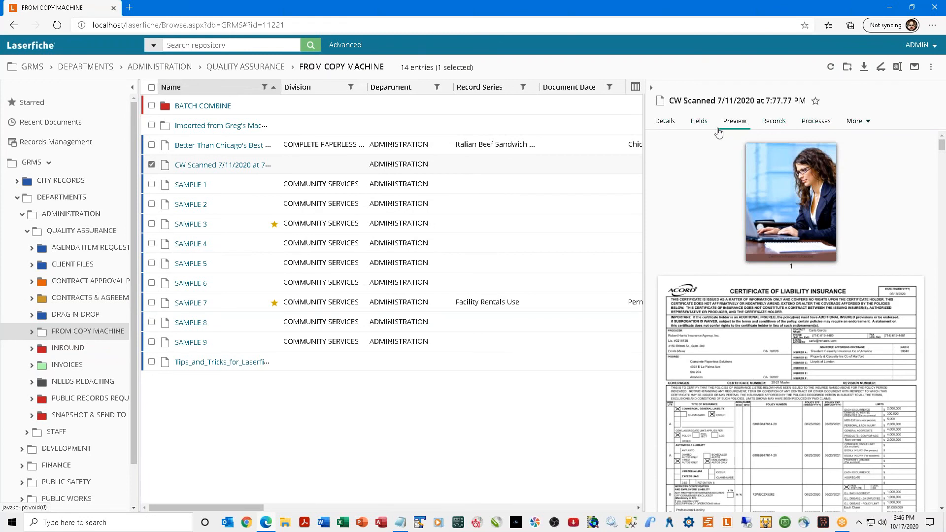
Show the scanned document's details, deselect the document and narrow the metadata pane to reveal more list columns.
left_click(663, 123)
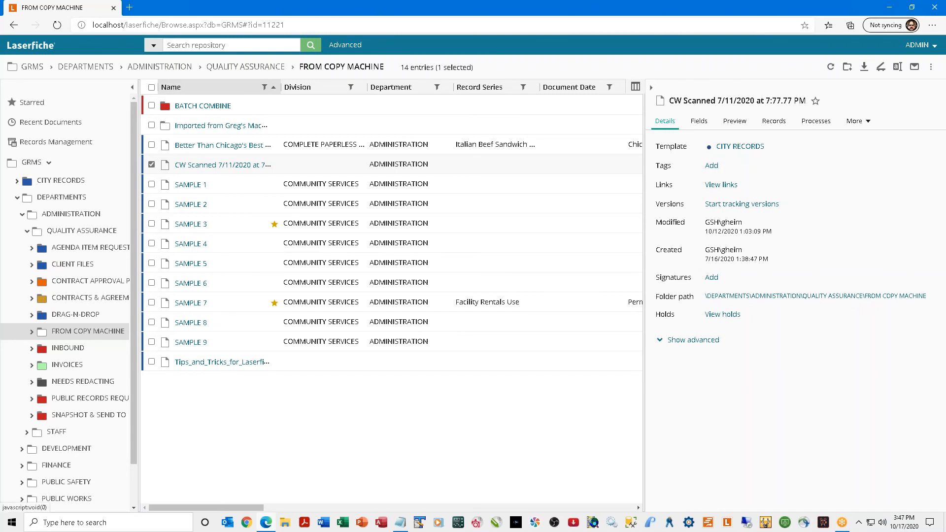
left_click(152, 164)
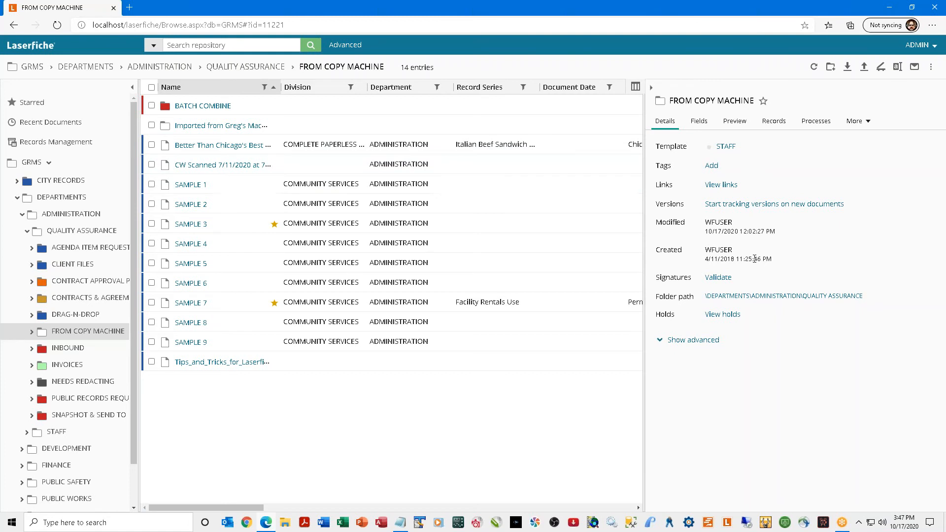
left_click_drag(647, 217, 781, 217)
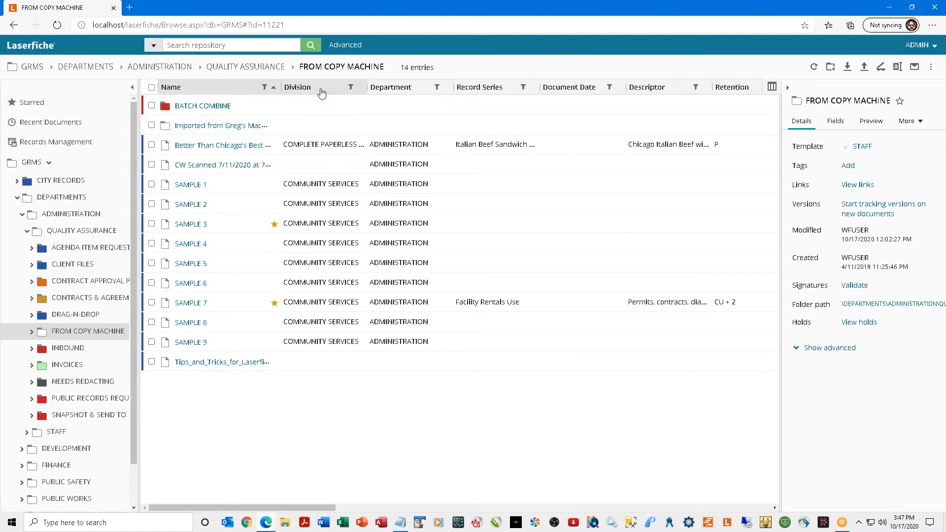
Try sorting the folder entries by name in both ascending and descending order.
left_click(225, 92)
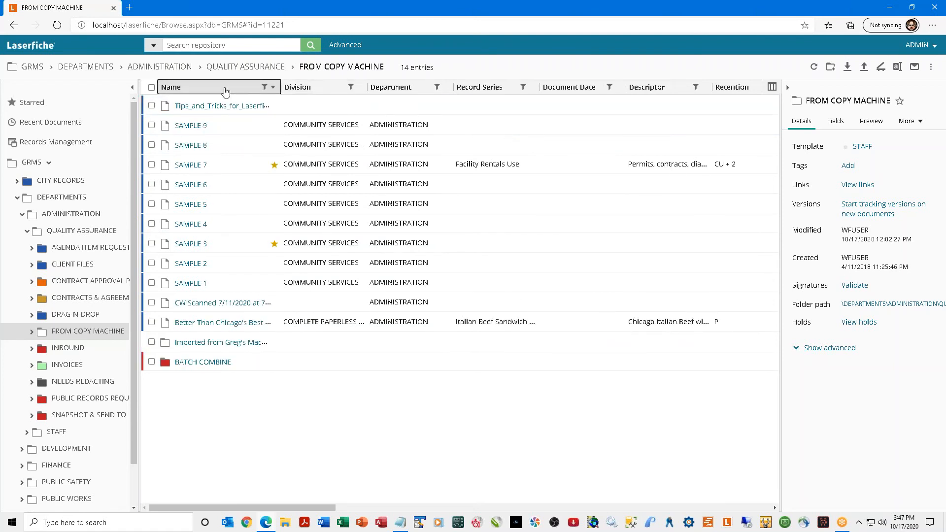
left_click(225, 92)
left_click(225, 92)
left_click(225, 92)
Toggle the division sort order, and sort the folder entries by department in ascending order.
left_click(315, 88)
left_click(316, 89)
left_click(315, 88)
left_click(315, 88)
left_click(315, 89)
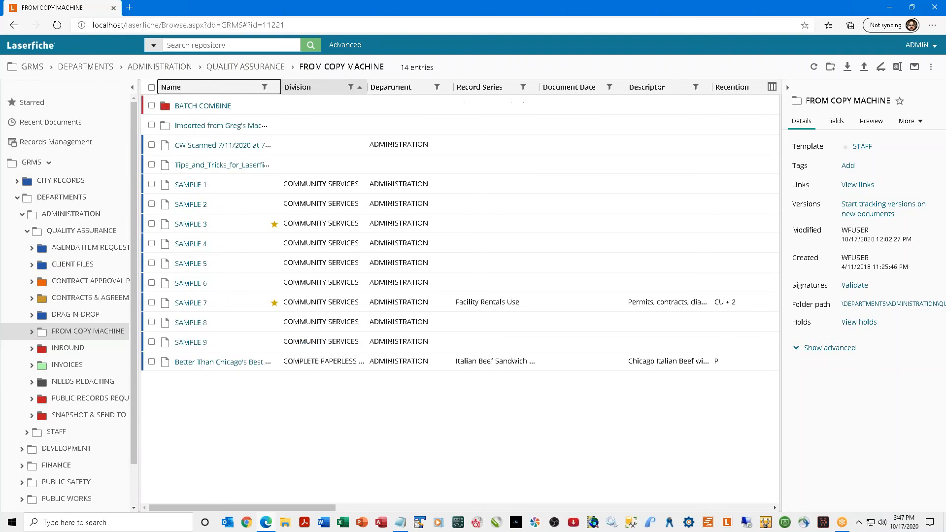
left_click(388, 93)
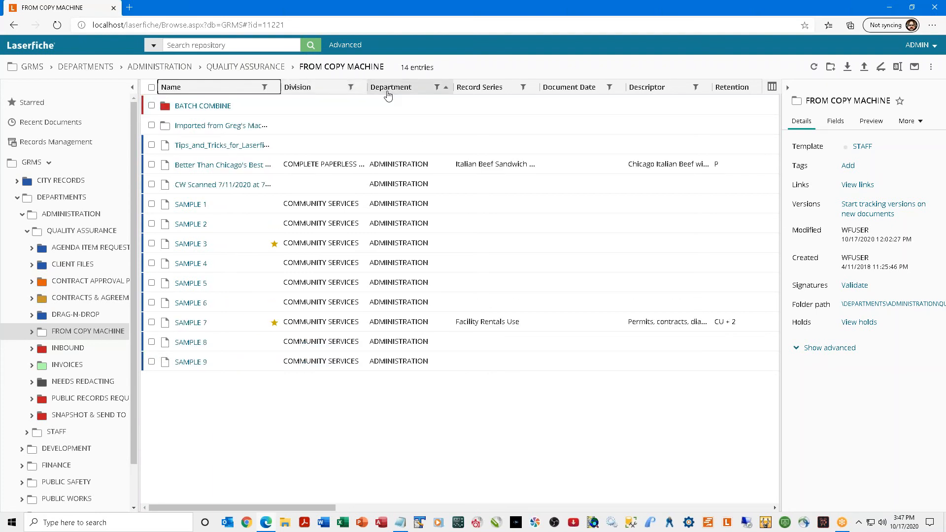
Set up a multi-column ascending sort by Department, Division and Document Date.
left_click(387, 94)
left_click(388, 96)
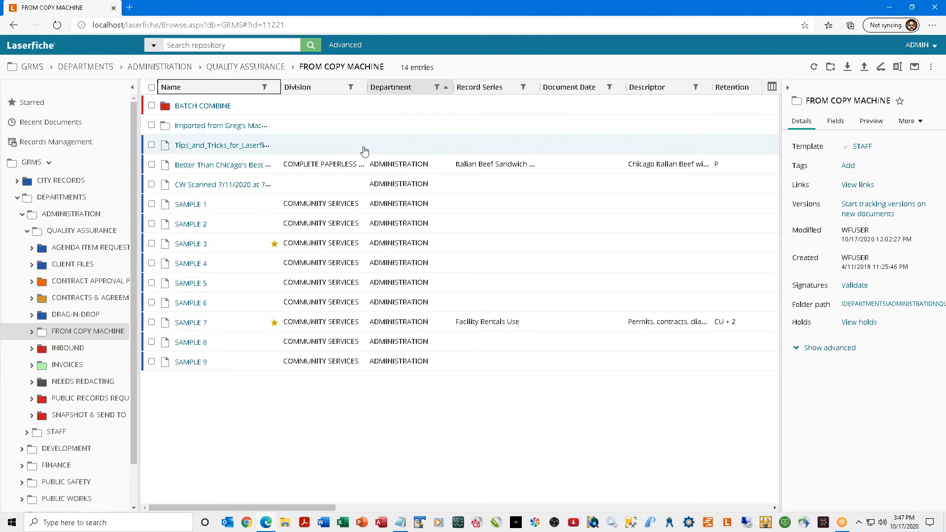
right_click(231, 91)
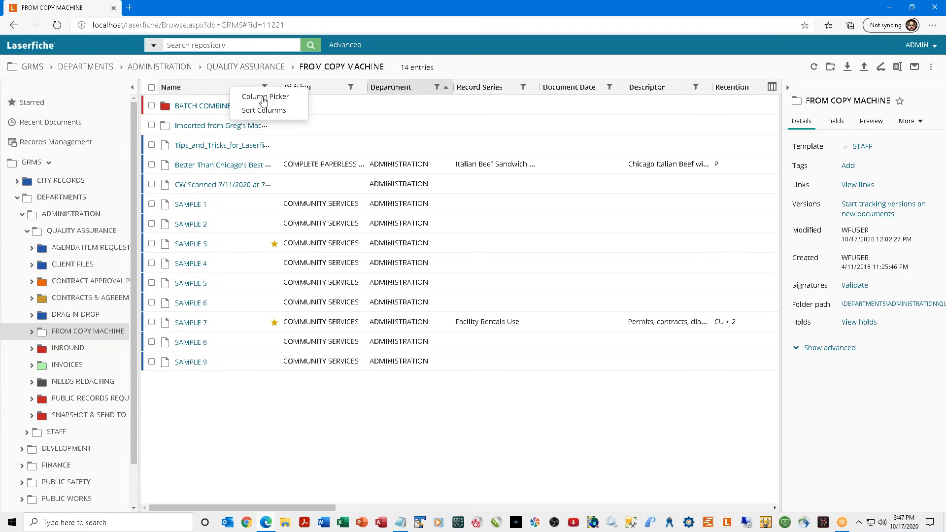
left_click(256, 110)
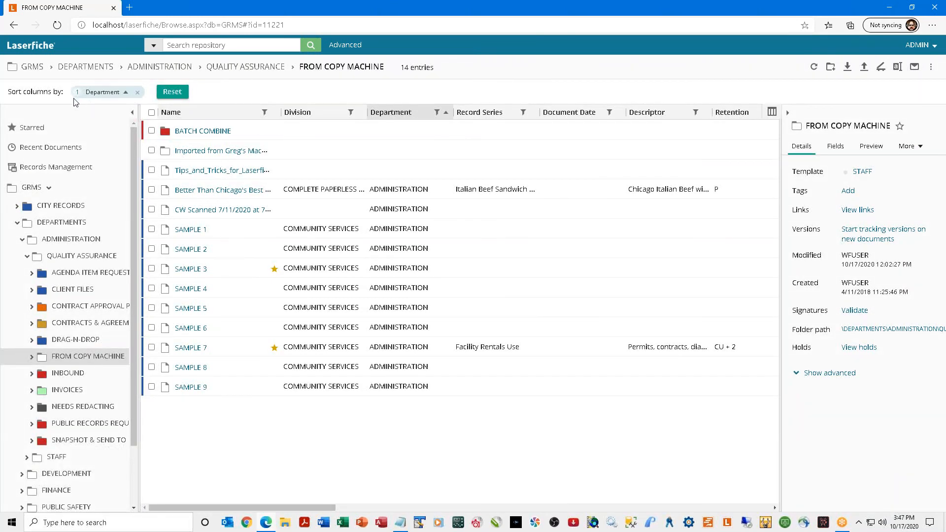
left_click(339, 113)
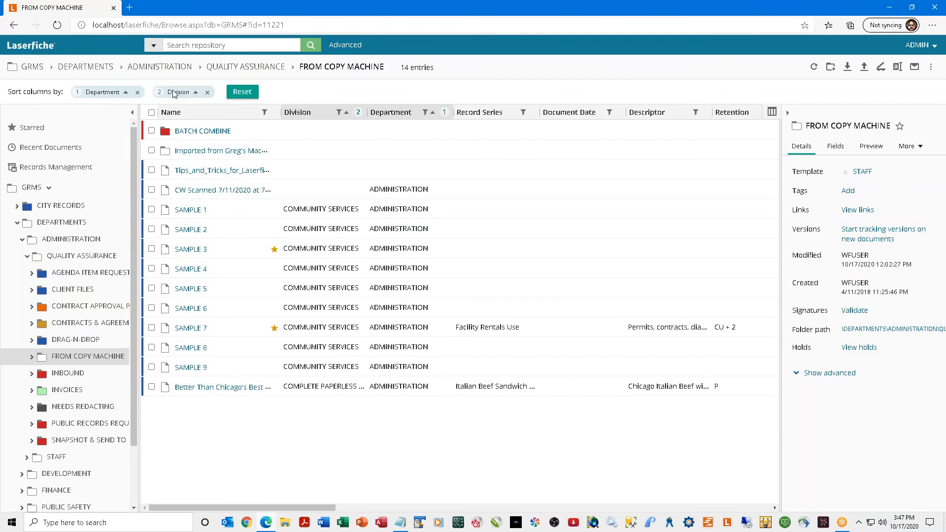
left_click(566, 118)
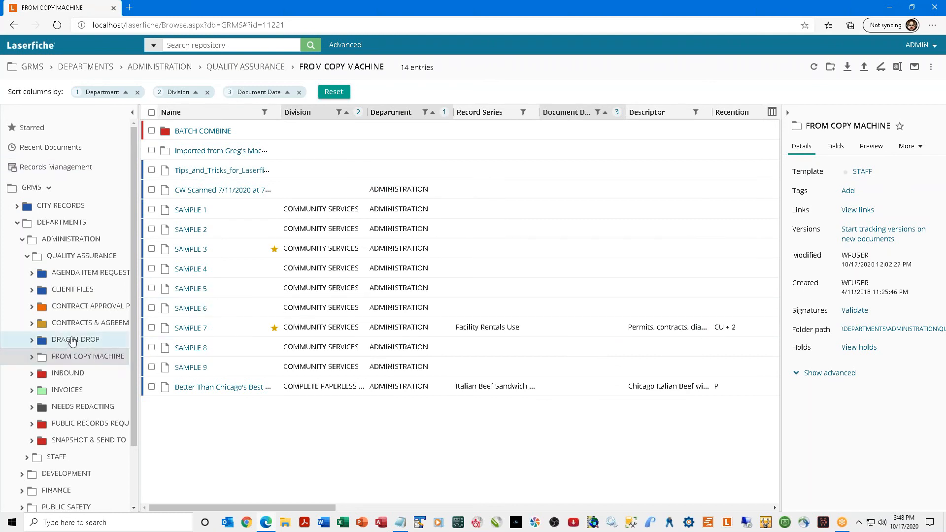
Browse CITY RECORDS down to the 2017 WILLIS & ASSOCIATES (dba) contracts folder, open its document briefly and close it.
left_click(86, 209)
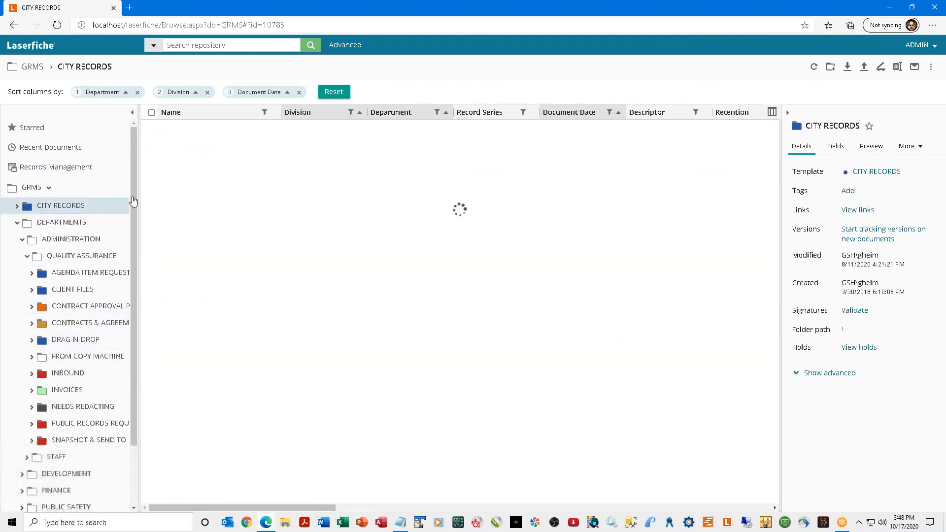
left_click(194, 131)
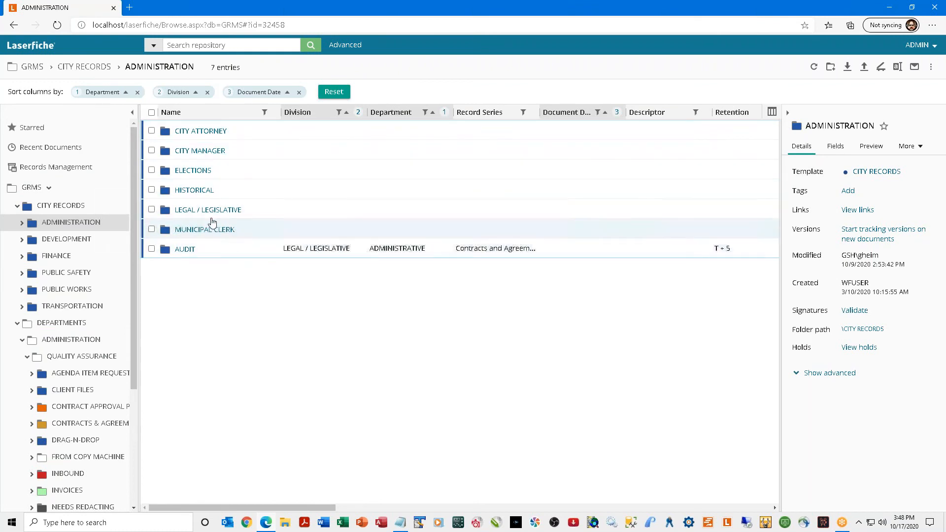
left_click(206, 211)
left_click(199, 149)
left_click(206, 177)
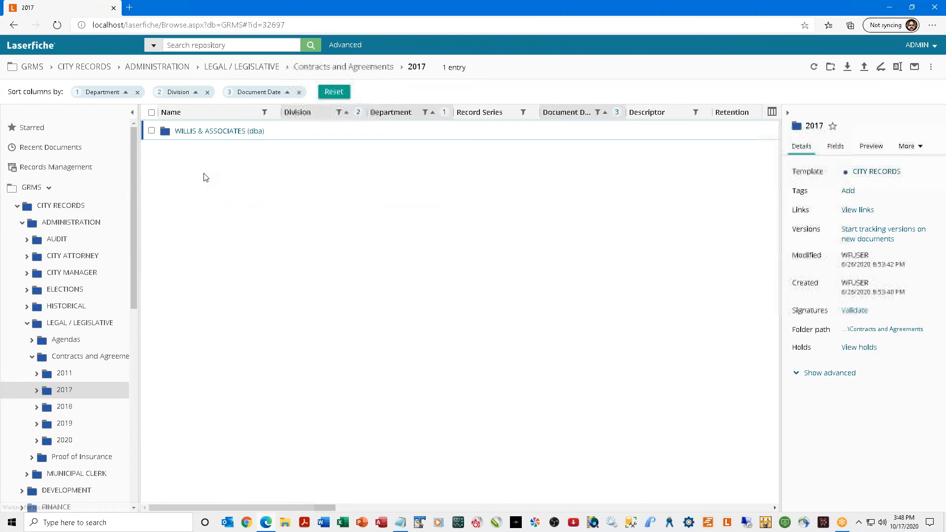
left_click(209, 132)
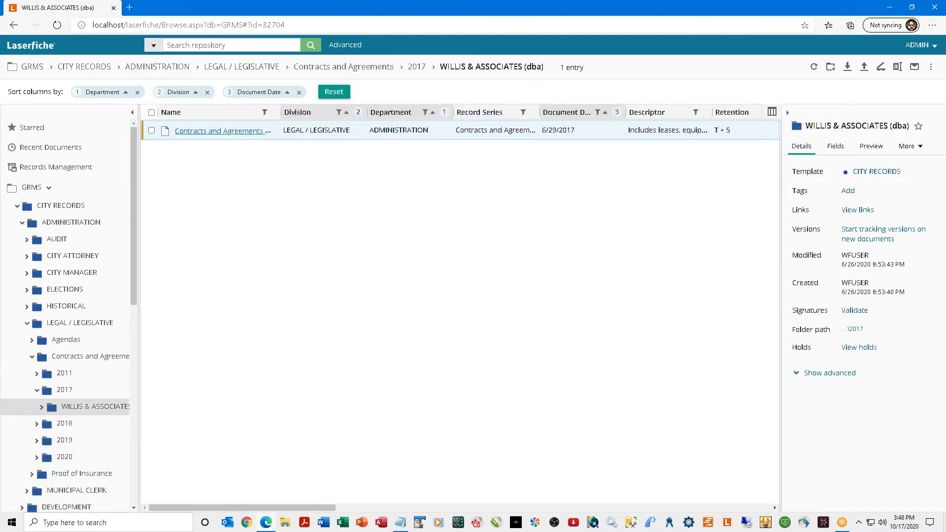
left_click(203, 132)
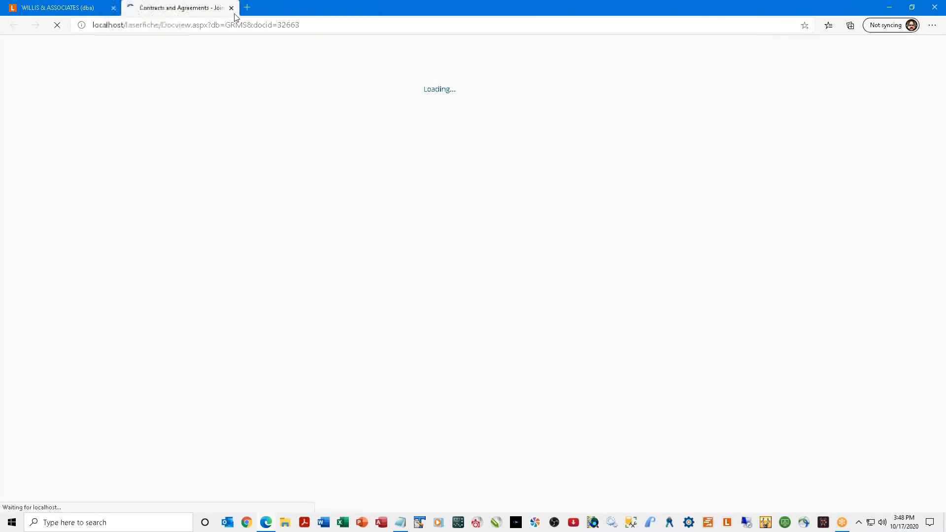
key("ctrl+w")
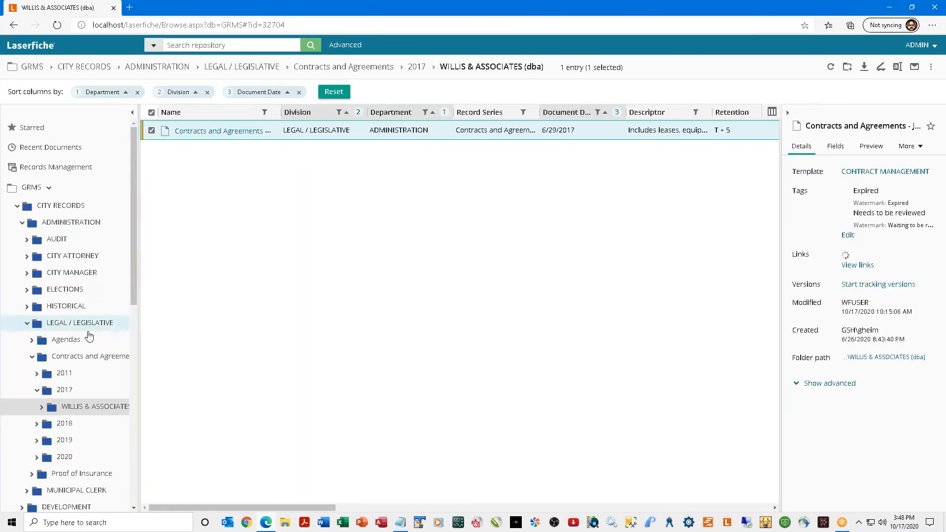
Collapse the Contracts and Agreements, LEGAL / LEGISLATIVE and ADMINISTRATION folders under CITY RECORDS.
left_click(33, 357)
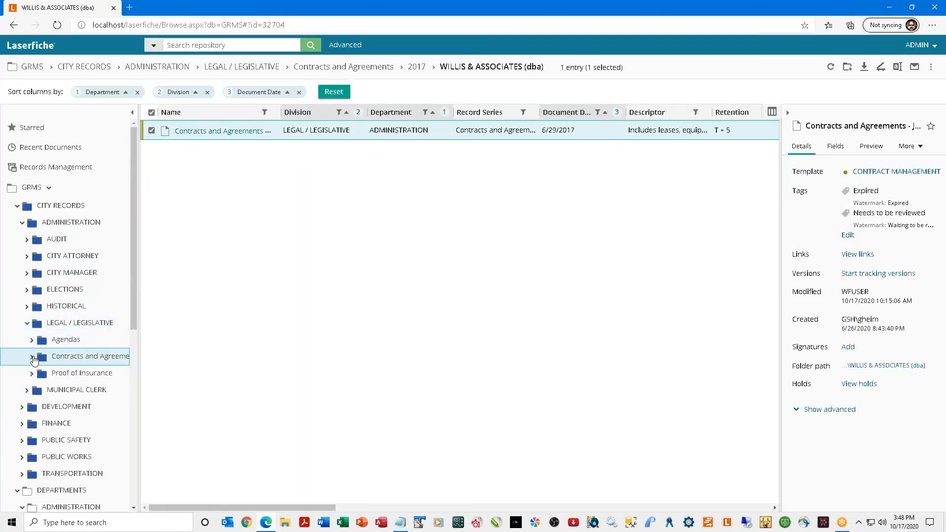
left_click(28, 323)
left_click(21, 221)
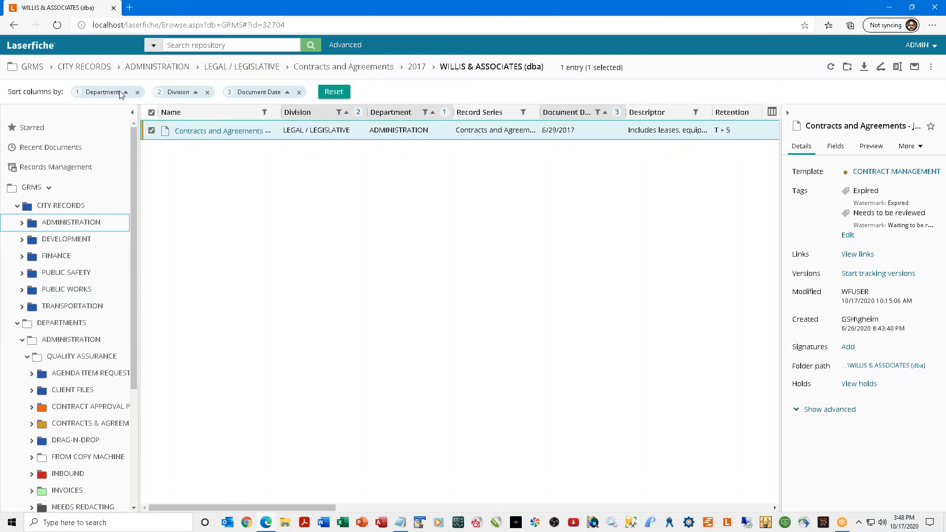
Remove Document Date from the sort, reset the column sorting and return to the FROM COPY MACHINE folder.
left_click(298, 93)
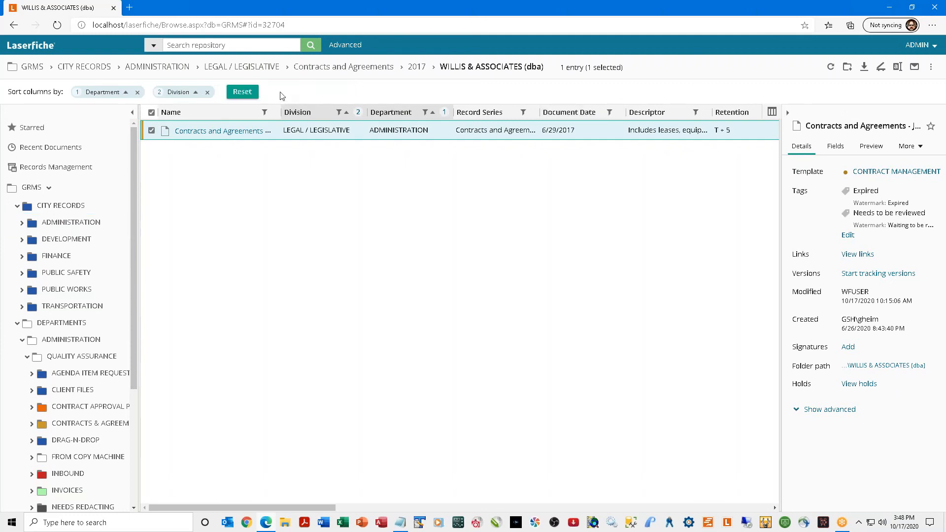
left_click(235, 95)
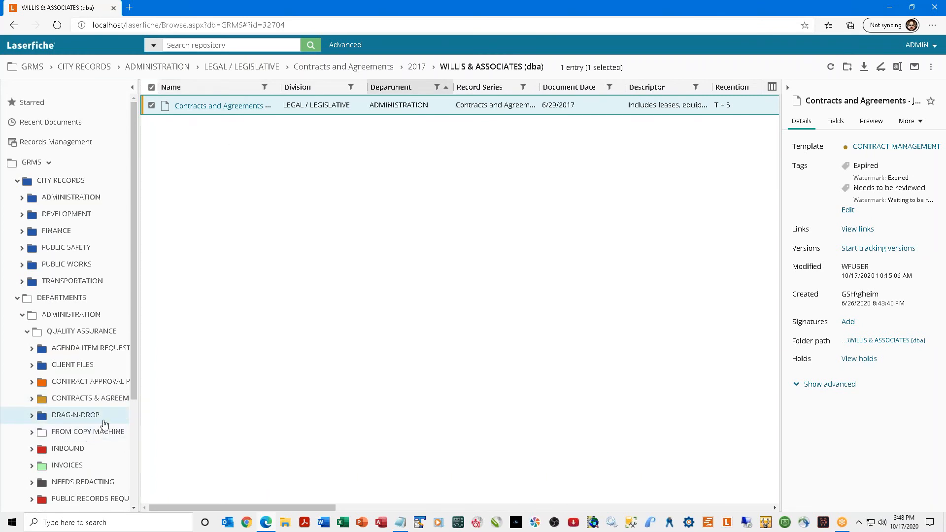
left_click(93, 437)
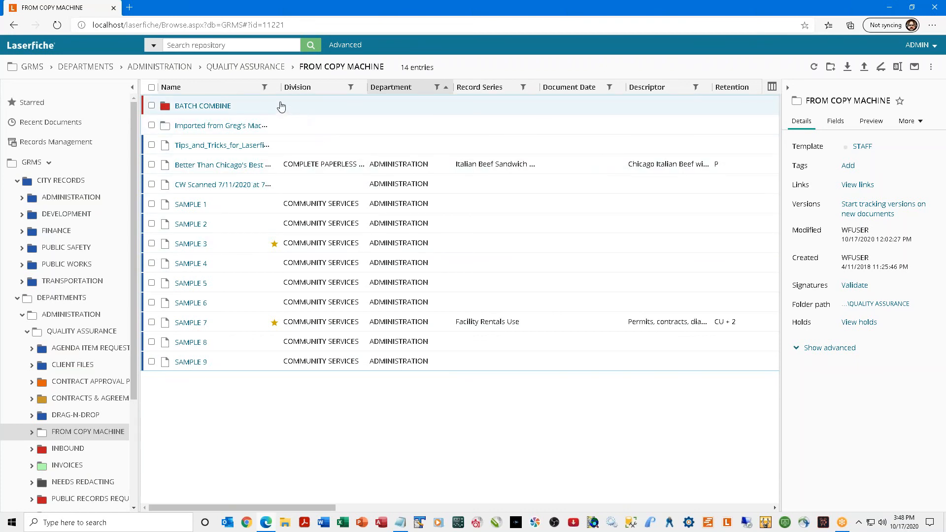
Filter the folder entries to names containing "7" and widen the Name column to show the full names.
left_click(265, 89)
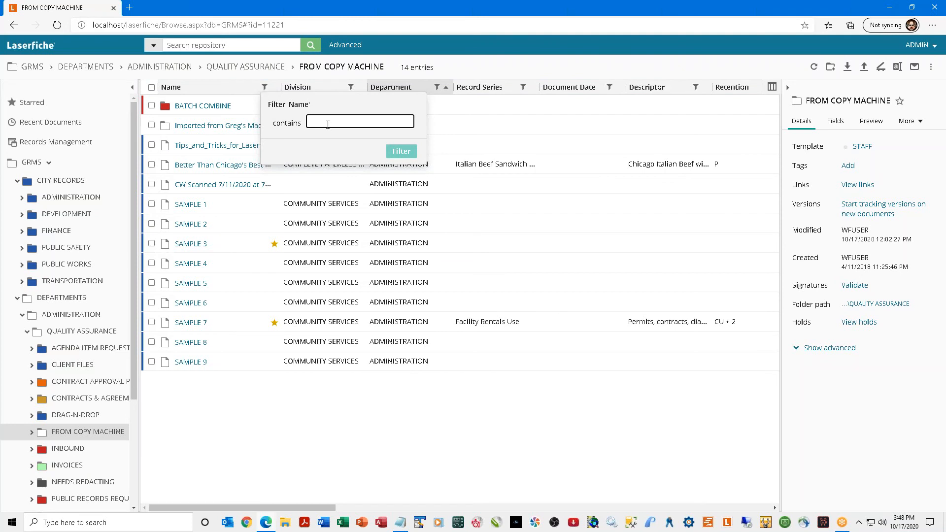
type("7")
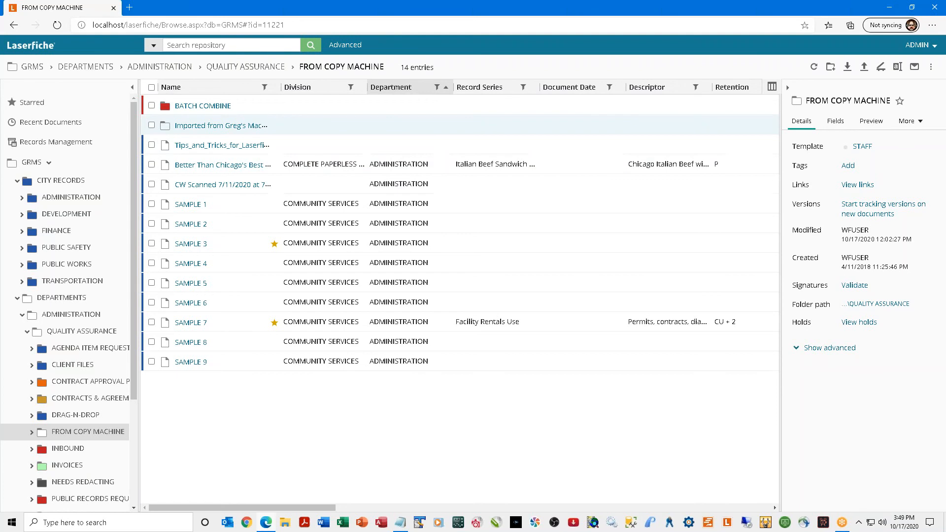
left_click(264, 88)
type("7")
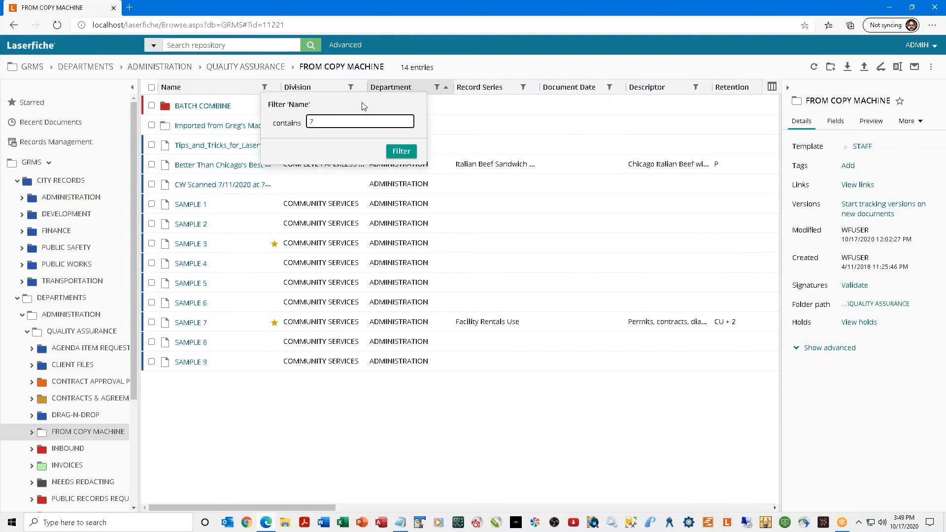
left_click(393, 153)
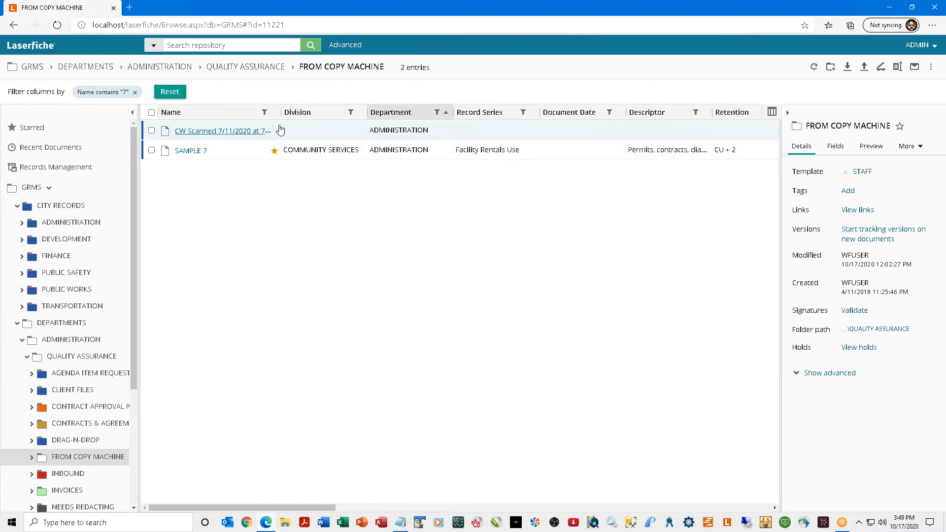
left_click_drag(283, 113, 329, 113)
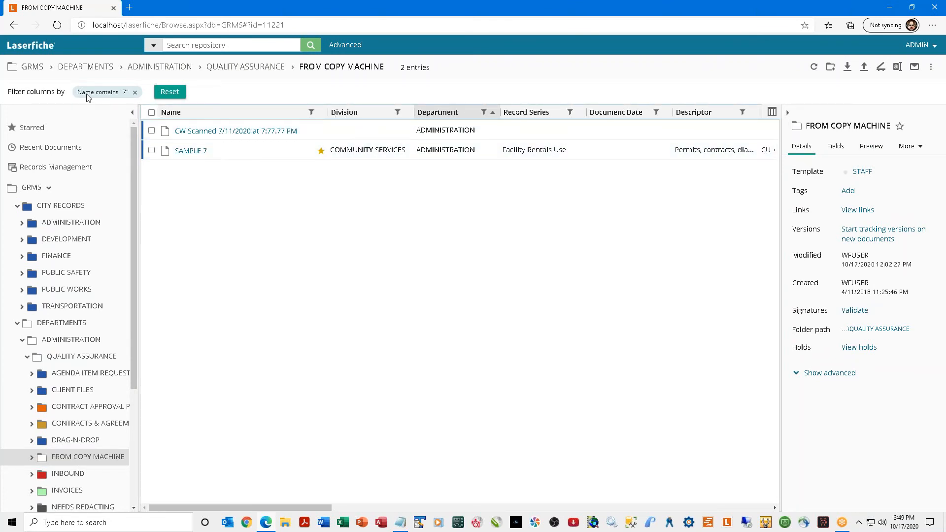
Clear the name filter and open the filter for the Division column.
left_click(177, 94)
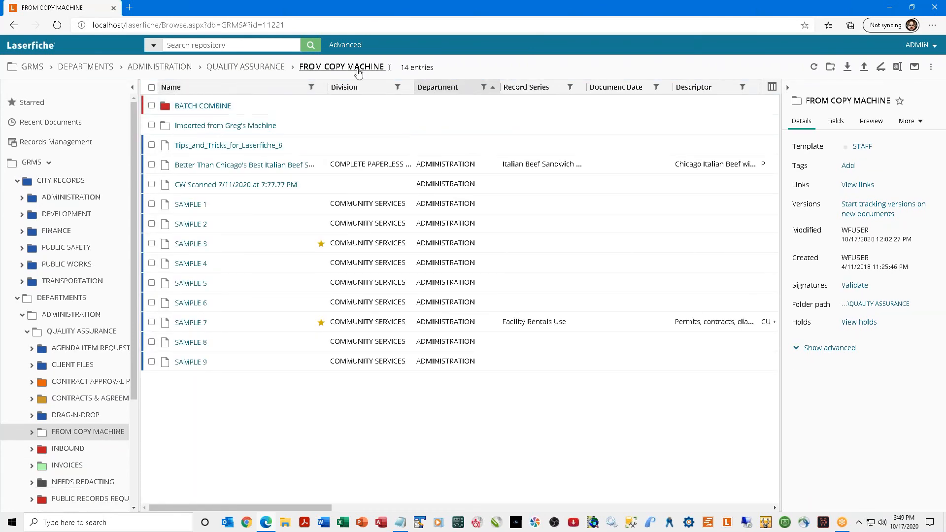
left_click(398, 88)
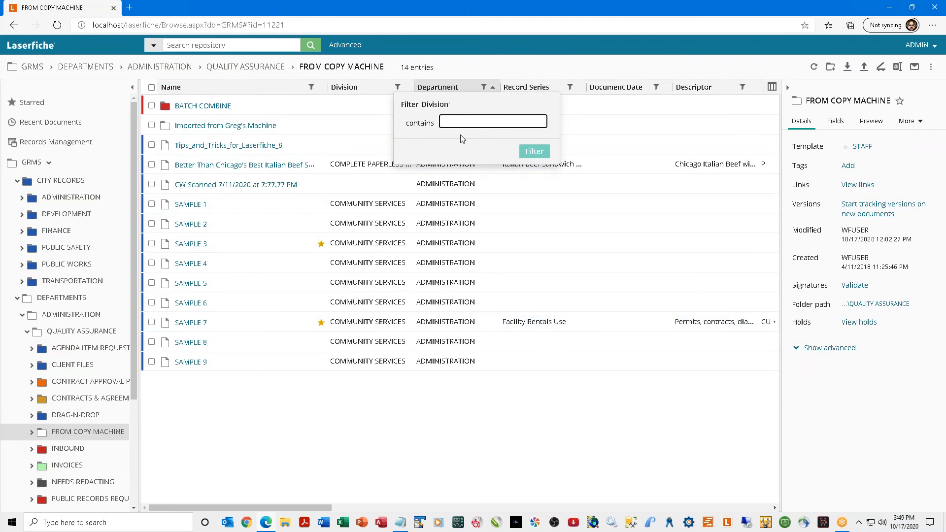
left_click(482, 63)
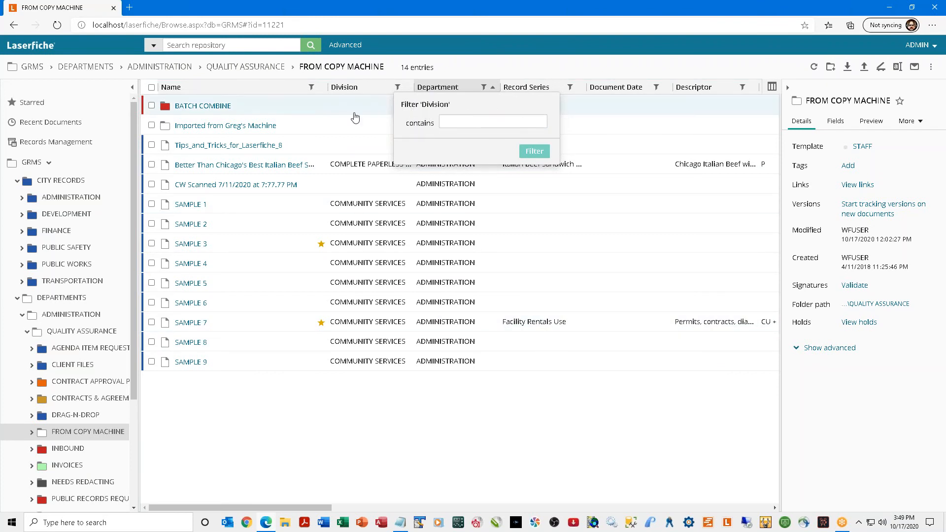
Toggle the division sort and sort the folder entries by name in ascending order.
left_click(350, 87)
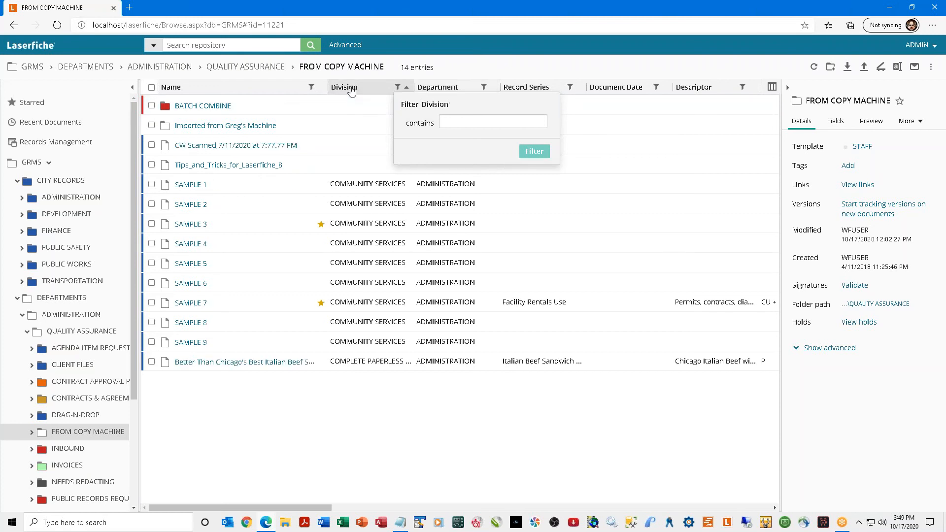
left_click(351, 89)
left_click(351, 89)
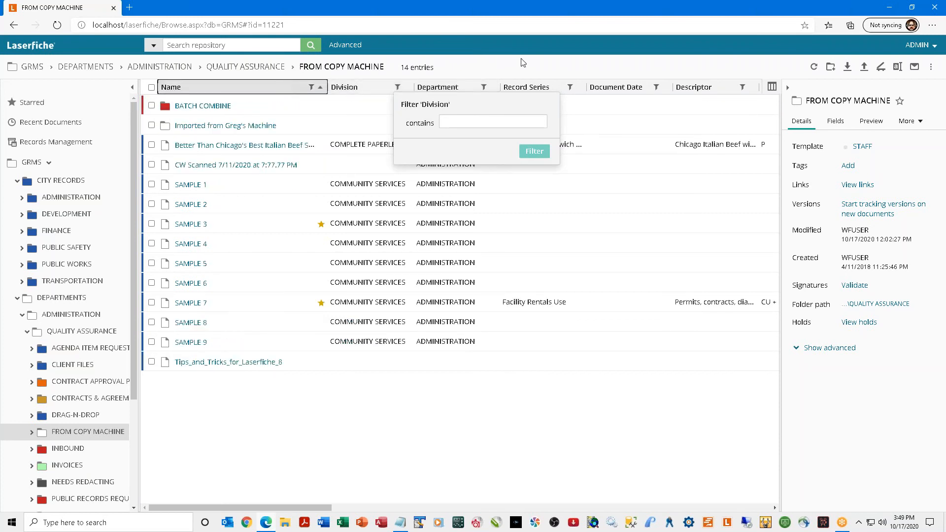
left_click(519, 122)
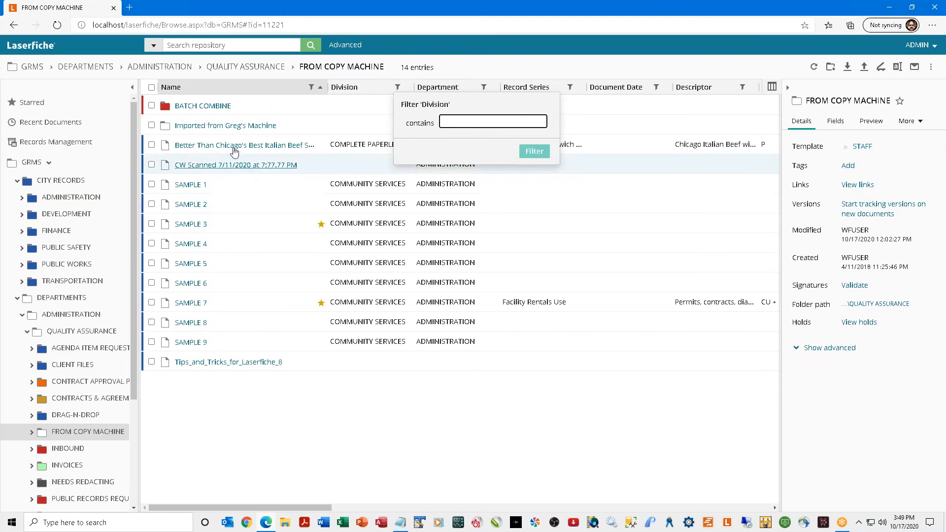
View the parent QUALITY ASSURANCE and ADMINISTRATION folders through the folder path, returning to FROM COPY MACHINE after each.
left_click(221, 68)
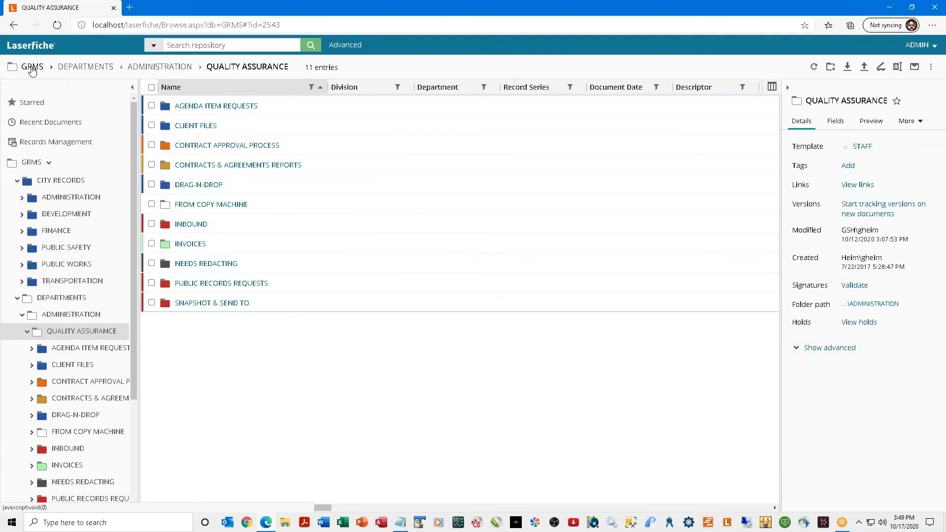
left_click(14, 27)
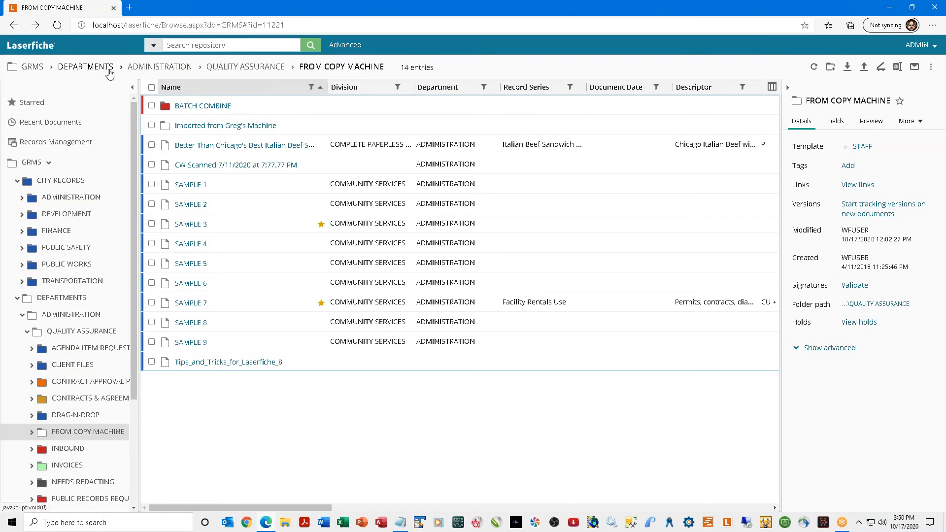
left_click(152, 67)
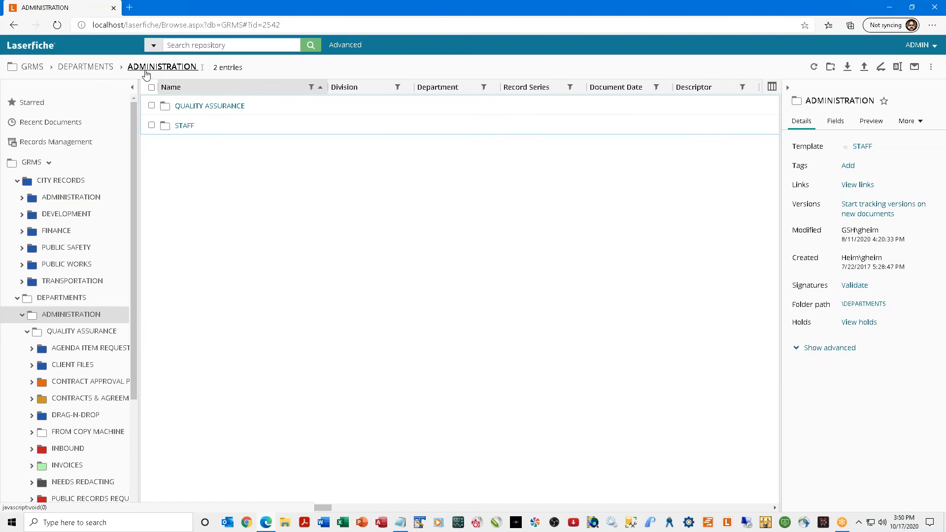
left_click(12, 26)
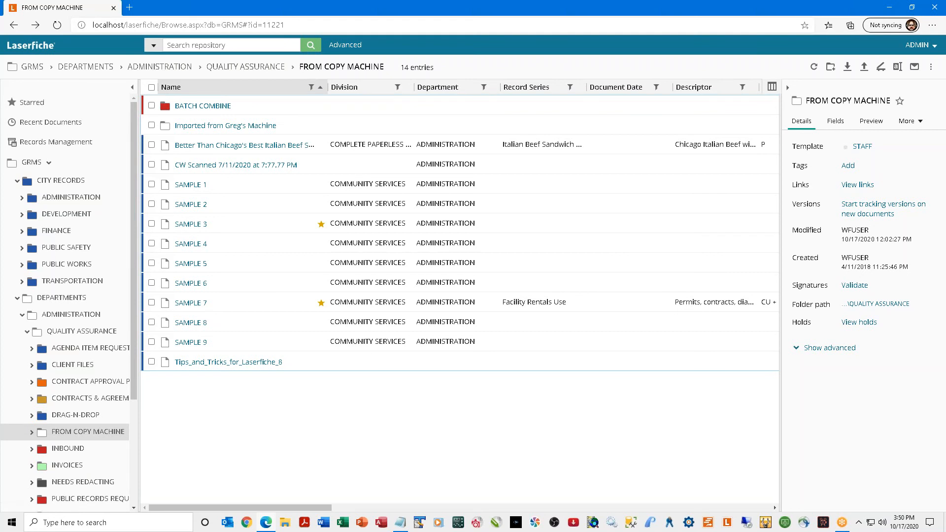
Collapse the DEPARTMENTS and CITY RECORDS folders in the folder tree.
left_click(17, 298)
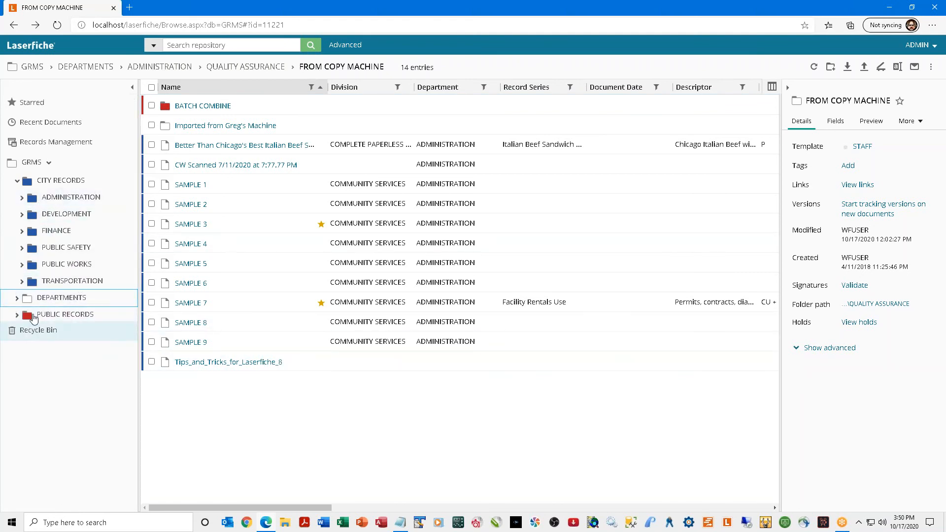
left_click(18, 183)
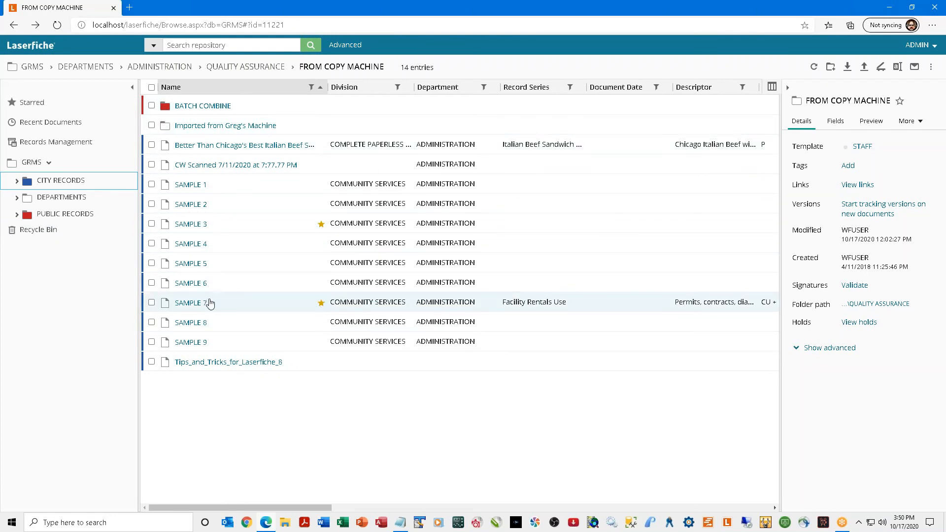
Select the SAMPLE 7 document, remove its star and add it again.
left_click(151, 303)
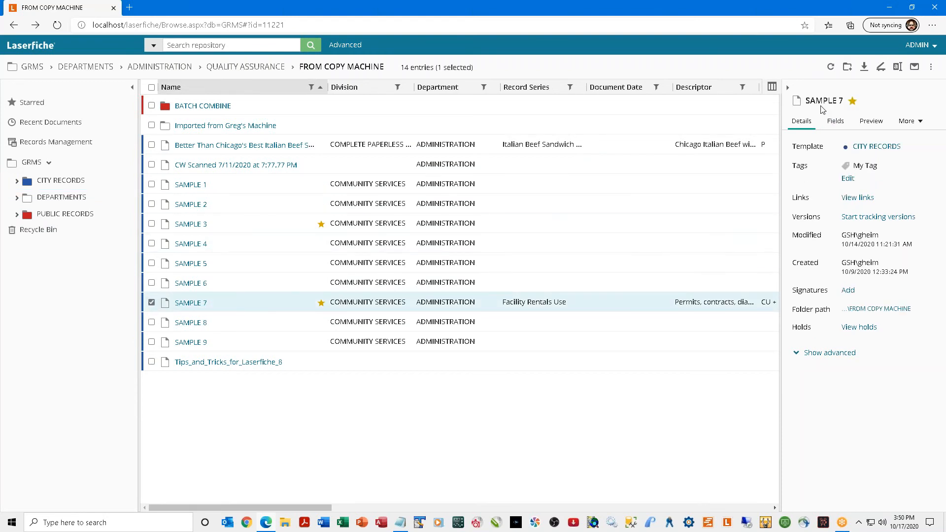
left_click(853, 102)
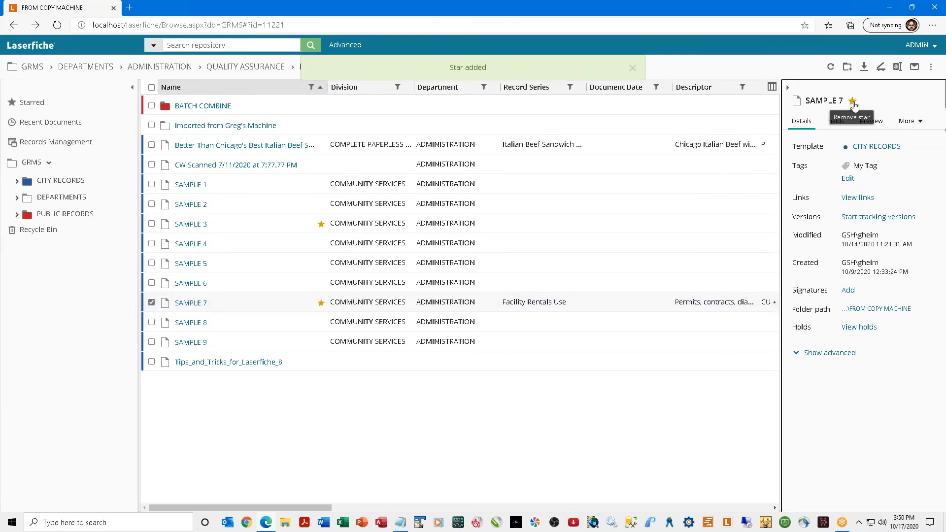
left_click(852, 102)
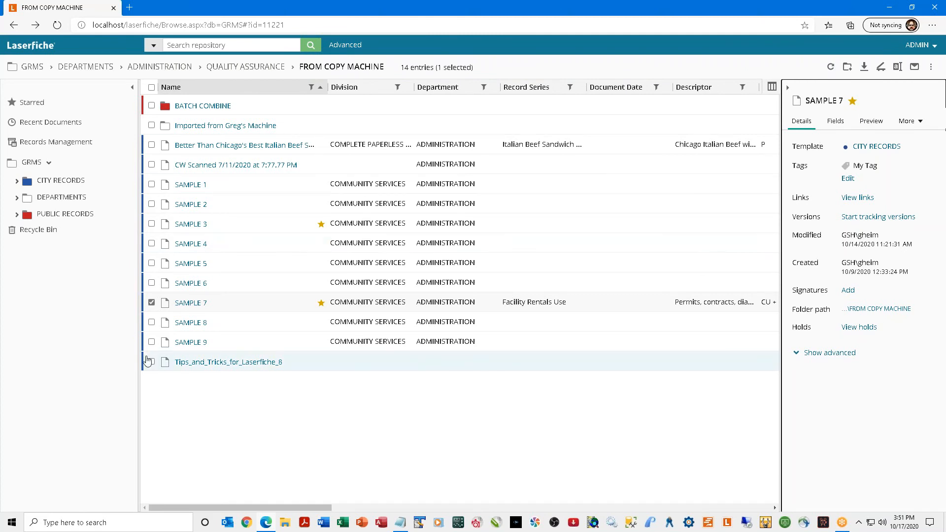
View the PUBLIC RECORDS folder and its PUBLIC WORKS and PUBLIC SAFETY subfolders.
left_click(72, 213)
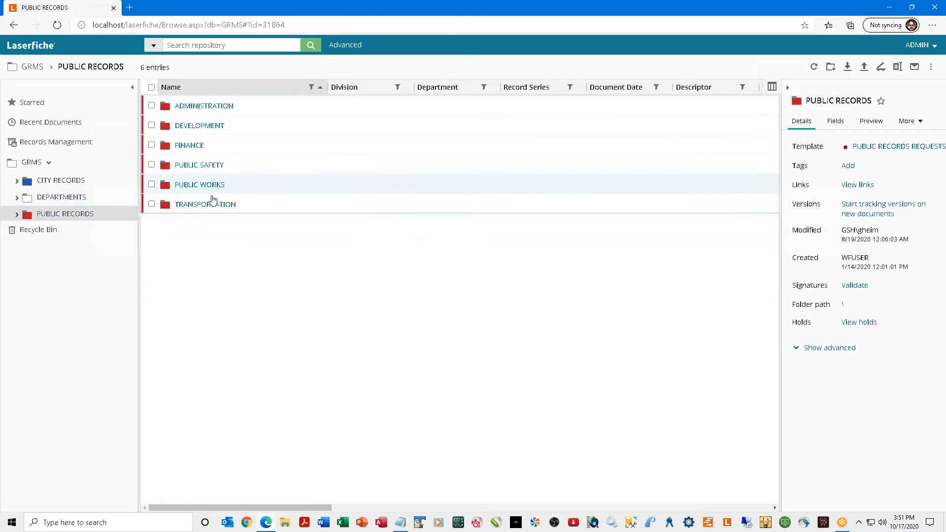
left_click(196, 185)
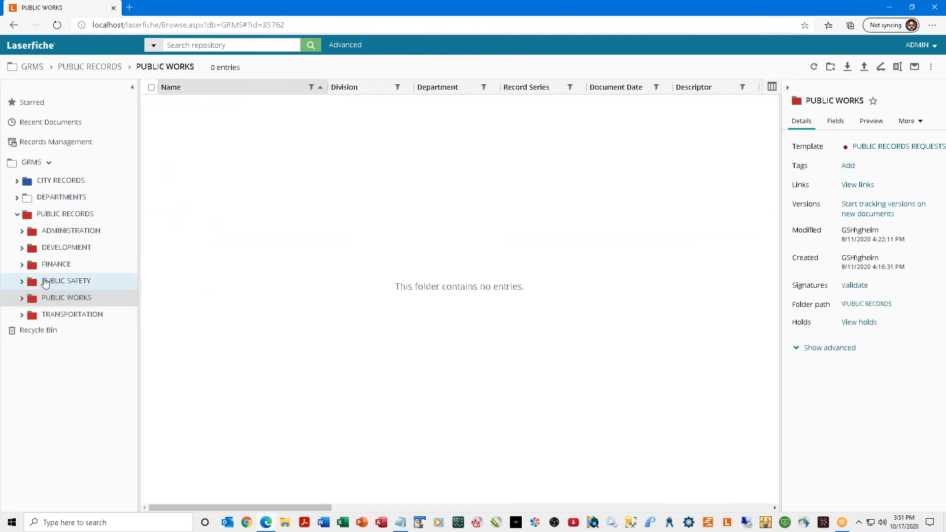
left_click(45, 279)
Browse CITY RECORDS through FINANCE, MMFG, Correspondence RE IRA Portfolio Review 11 and 2019 to the person-named folder inside.
left_click(54, 180)
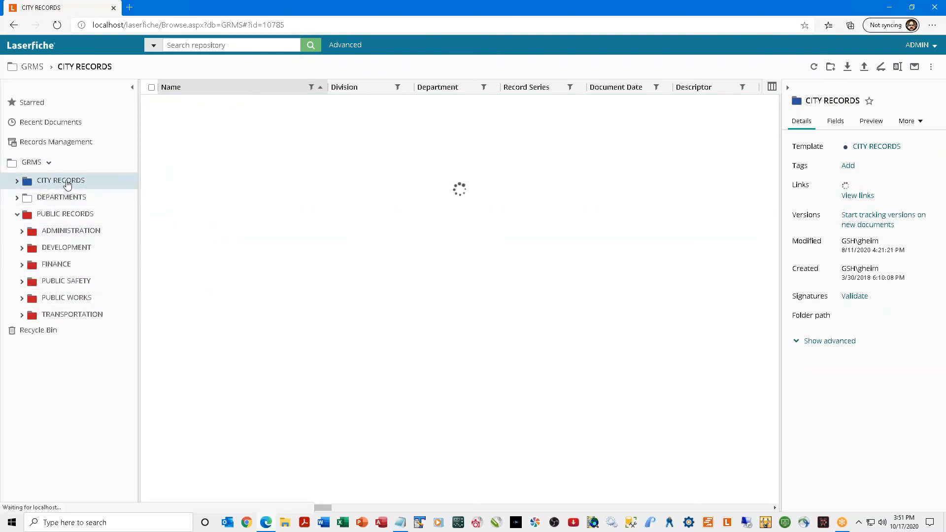
left_click(189, 145)
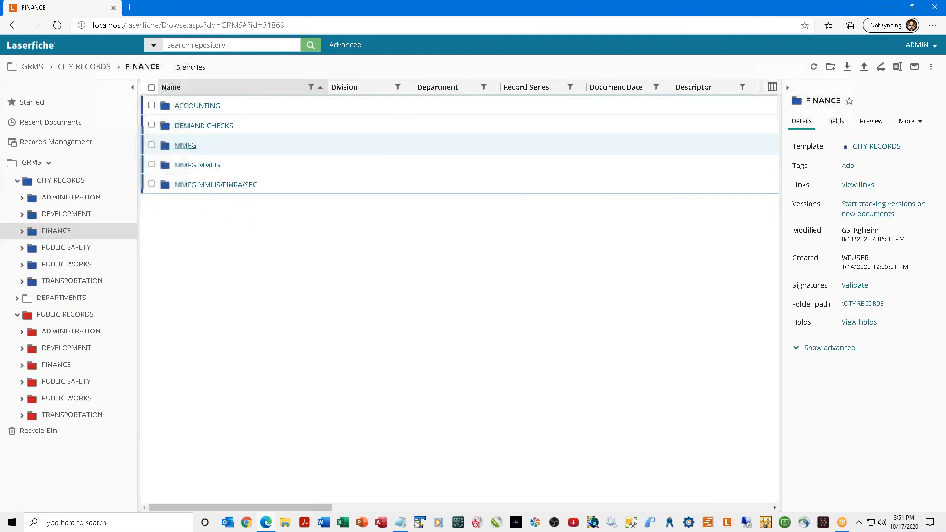
left_click(184, 144)
left_click(189, 127)
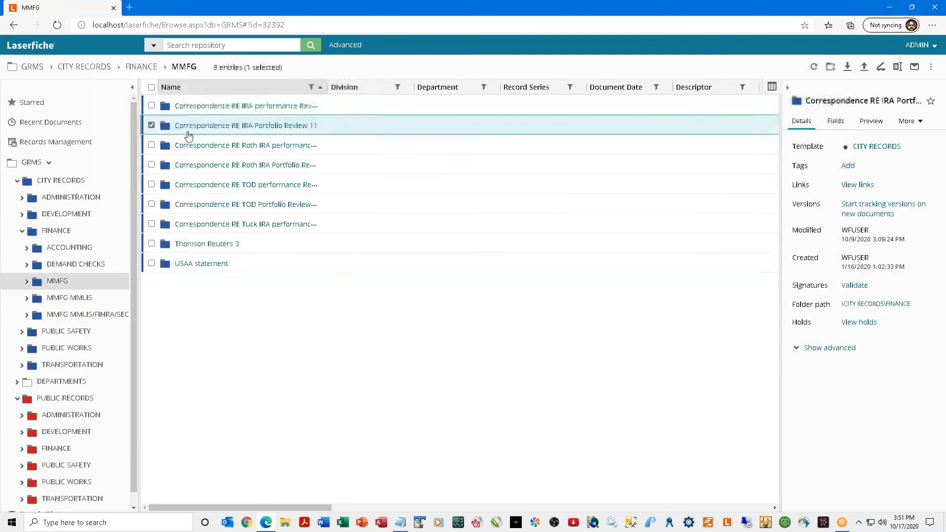
left_click(189, 126)
left_click(190, 126)
left_click(190, 126)
left_click(191, 105)
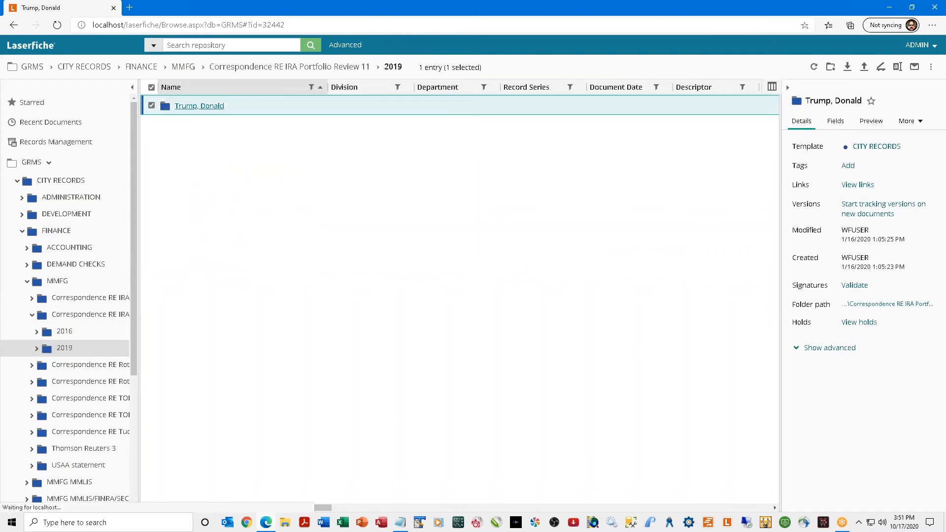
left_click(190, 106)
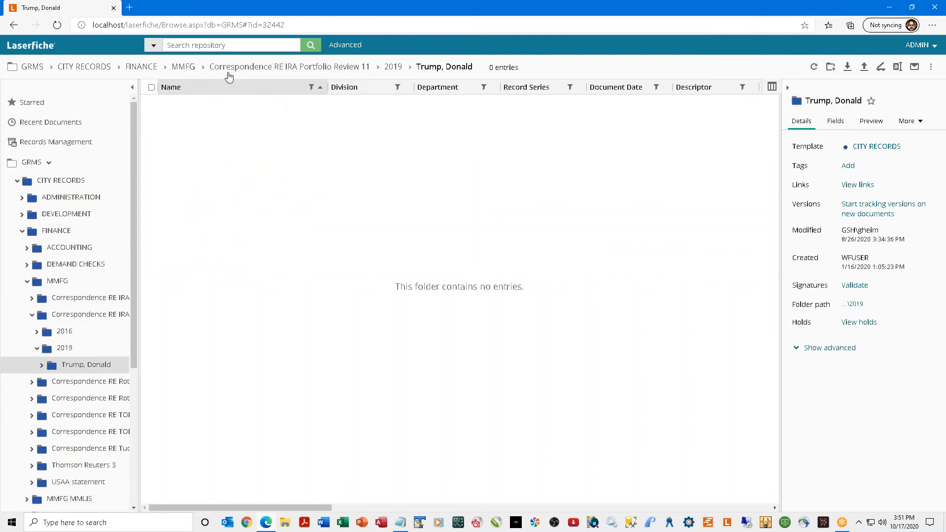
Return to MMFG and browse Correspondence RE IRA performance Review 6 through 2020 to the person-named folder inside.
left_click(15, 26)
left_click(15, 26)
left_click(14, 26)
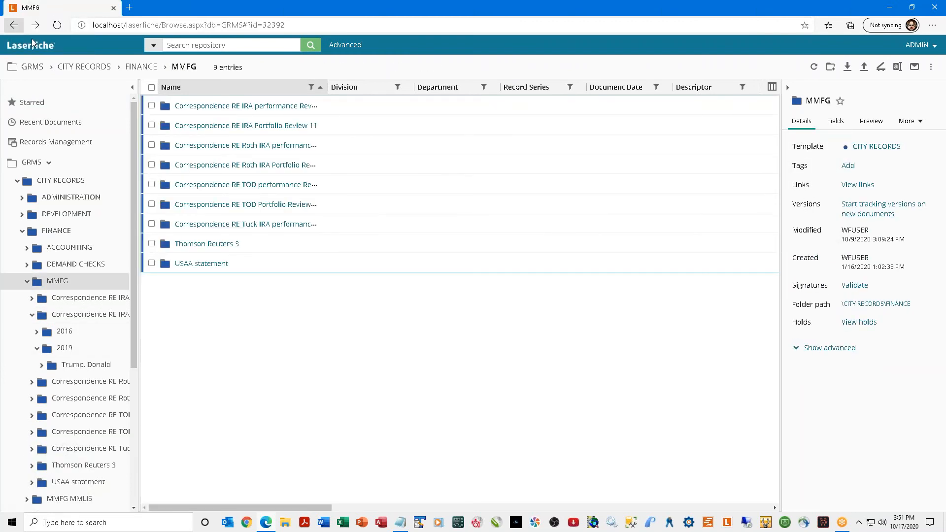
left_click(205, 106)
left_click(205, 106)
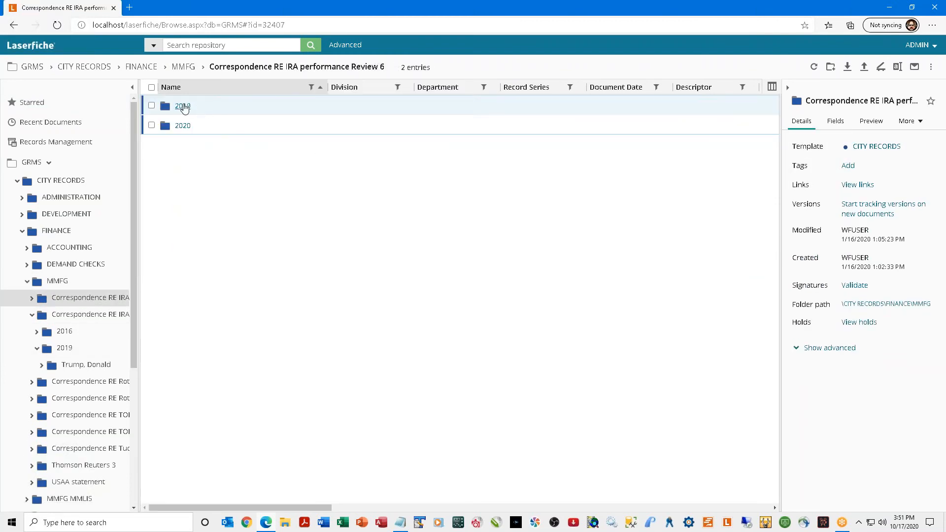
left_click(181, 126)
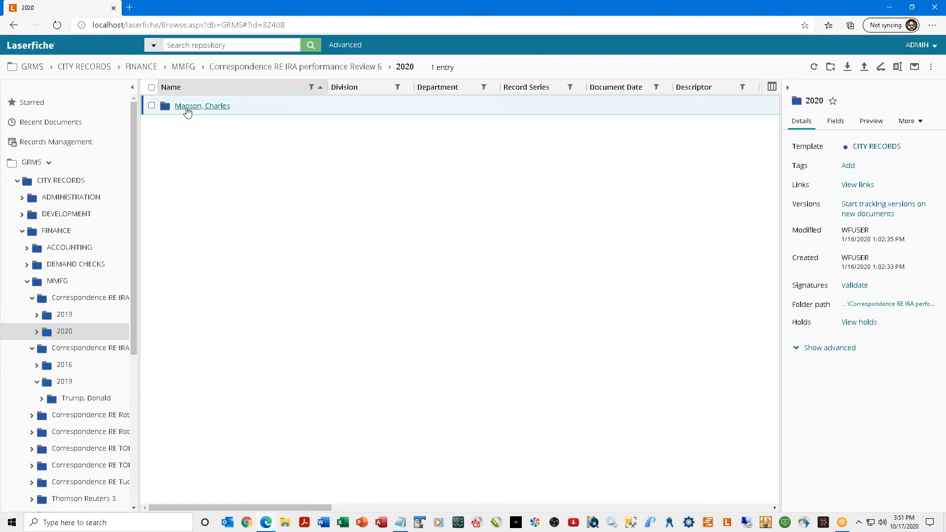
left_click(187, 109)
Go back through the visited folders to PUBLIC SAFETY under PUBLIC RECORDS.
left_click(11, 25)
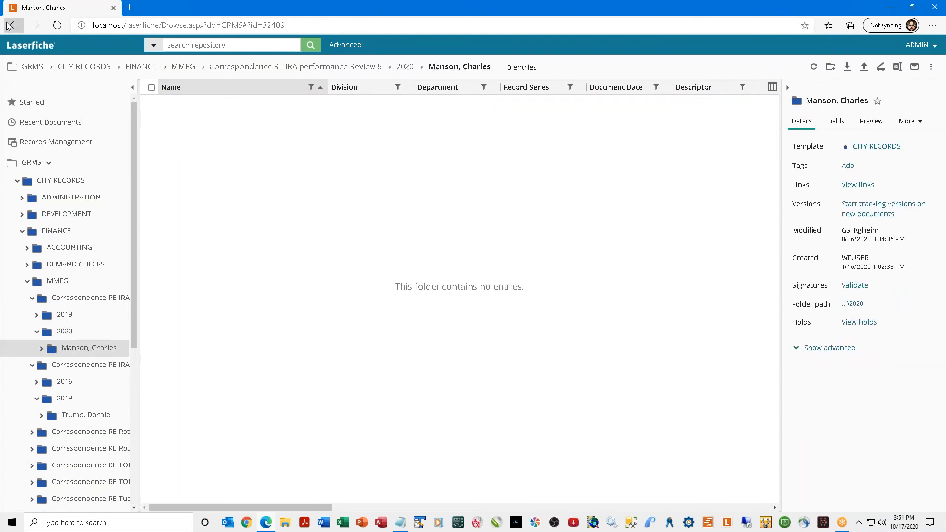
left_click(11, 25)
left_click(11, 25)
left_click(11, 26)
left_click(9, 25)
left_click(10, 25)
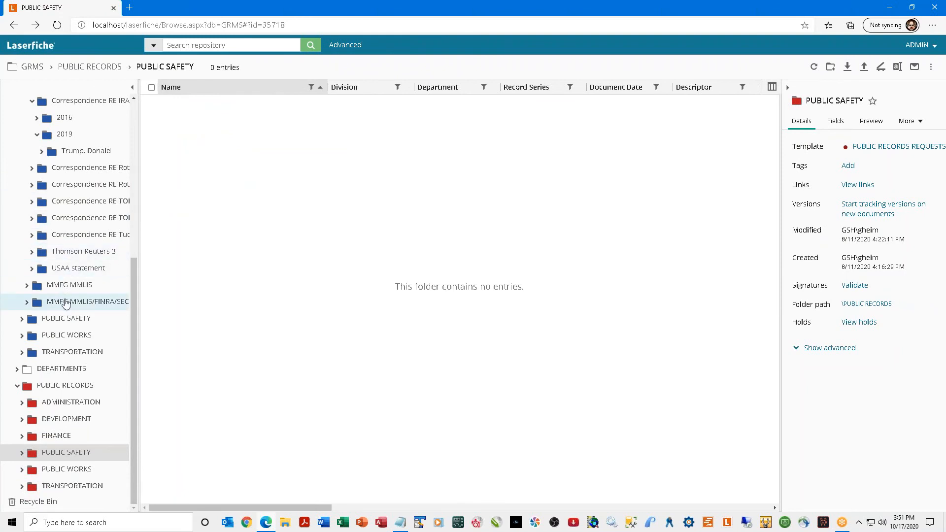
Open the 2020 folder under CITY RECORDS, ADMINISTRATION, LEGAL / LEGISLATIVE, Contracts and Agreements.
scroll(63, 303, "up", 5)
left_click(69, 186)
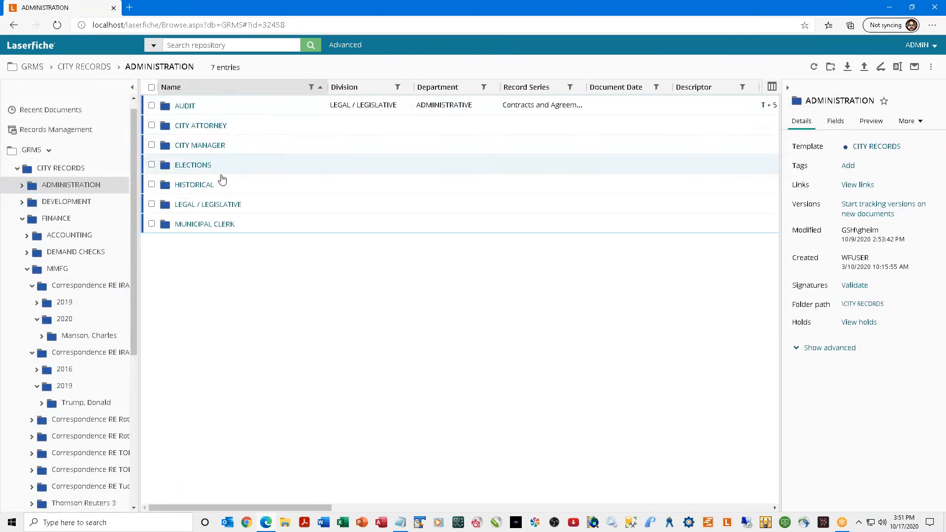
left_click(207, 206)
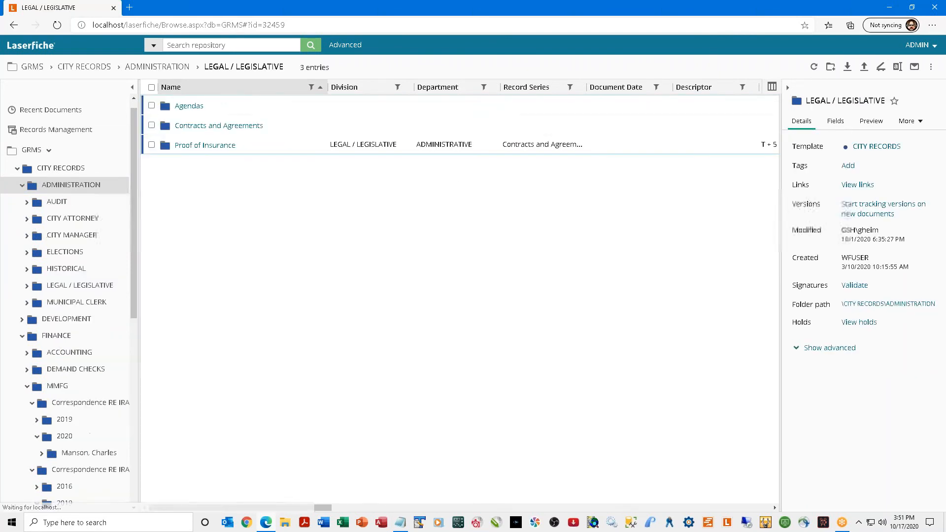
left_click(196, 126)
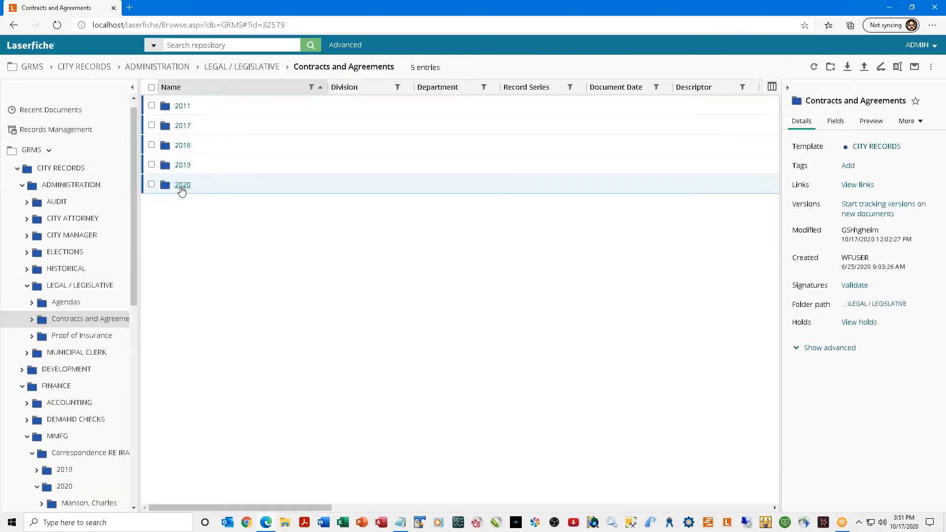
left_click(182, 185)
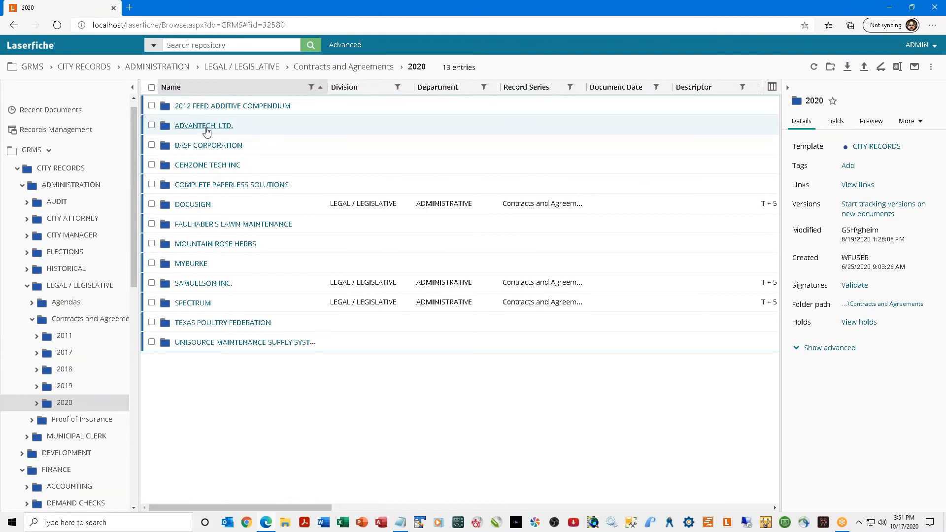
Star the Quote 2068 - 2 days PSG document in ADVANTECH, LTD.'s Laserfiche Professional Services Supporting Documentation folder.
left_click(206, 129)
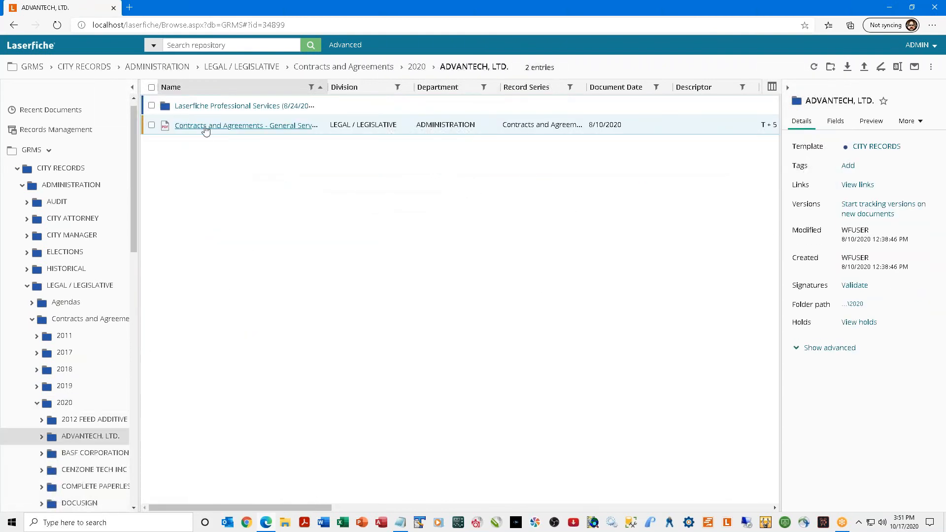
left_click(193, 105)
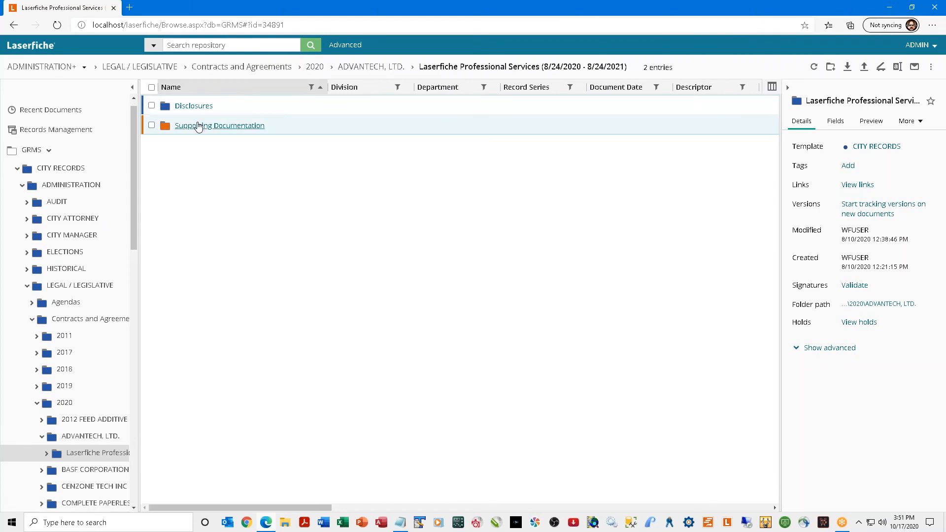
left_click(197, 126)
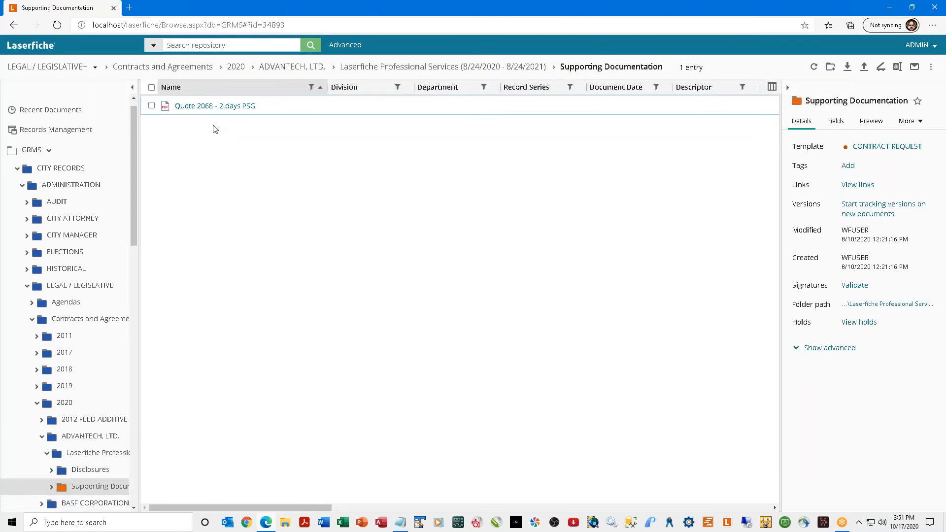
left_click(151, 107)
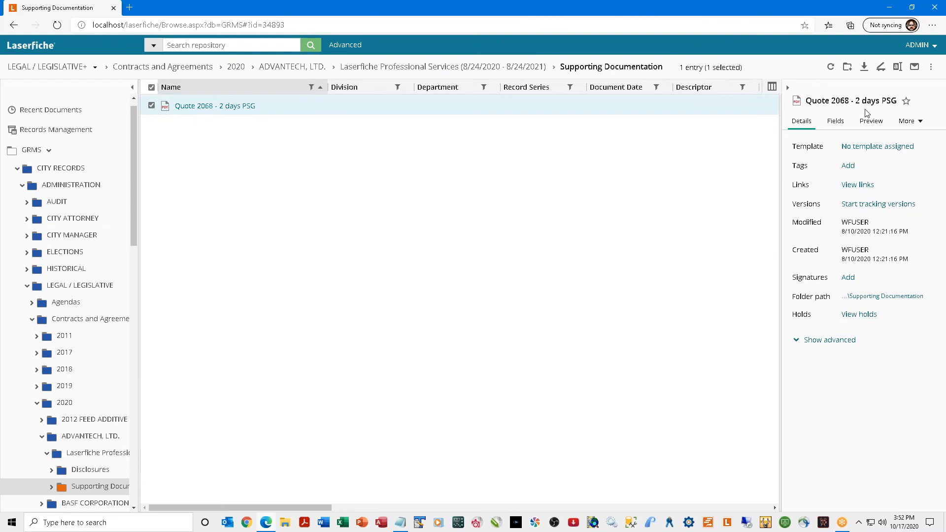
left_click(906, 102)
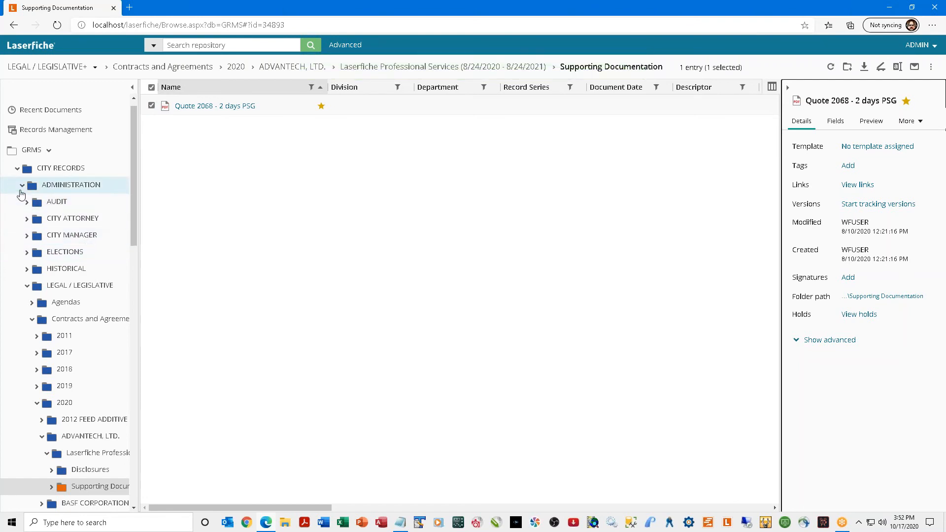
Collapse ADMINISTRATION and FINANCE under CITY RECORDS, plus PUBLIC RECORDS and CITY RECORDS themselves, in the folder tree.
left_click(21, 186)
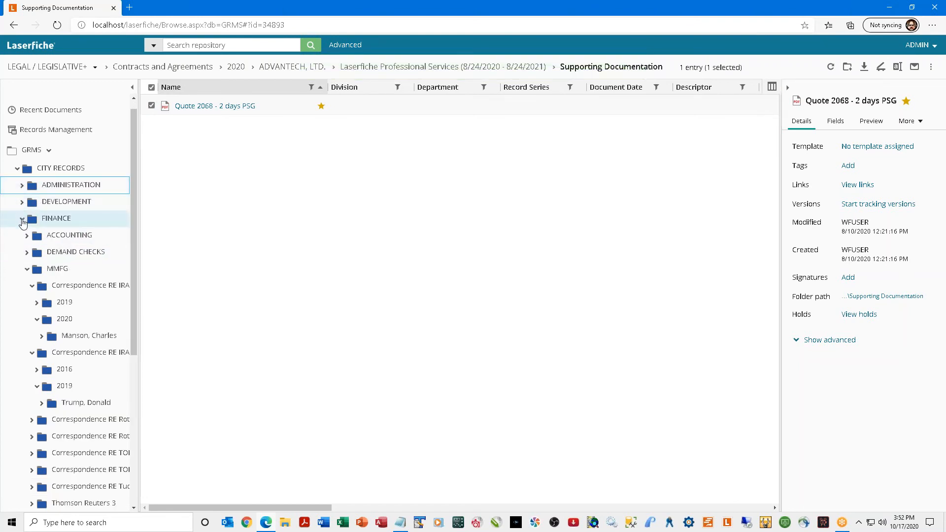
left_click(22, 220)
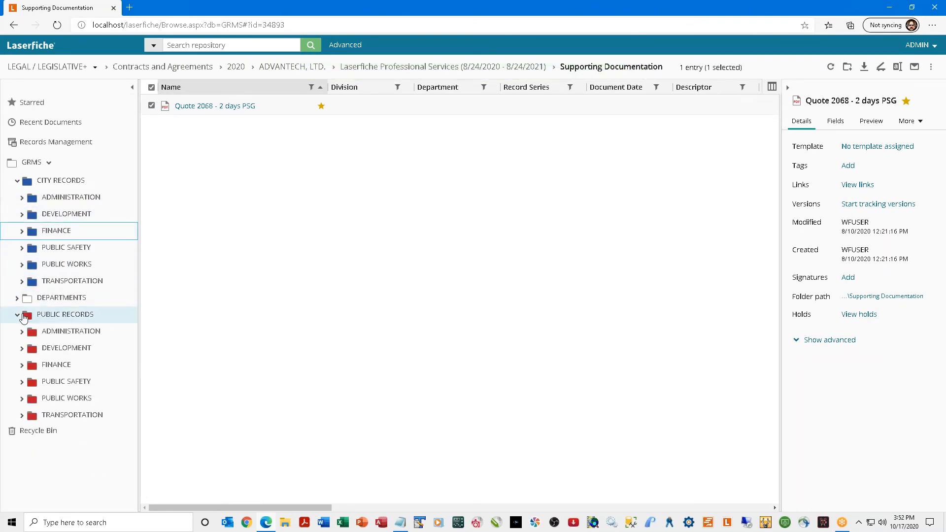
left_click(18, 316)
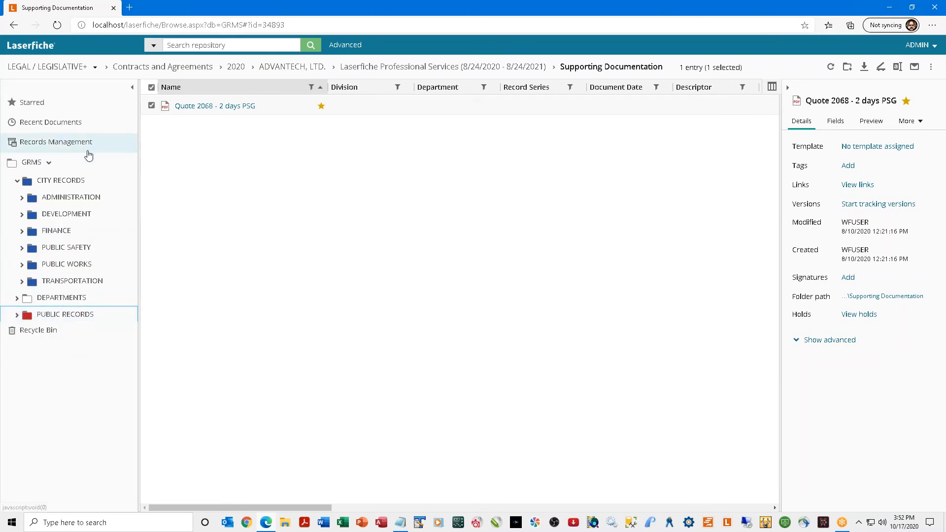
left_click(17, 182)
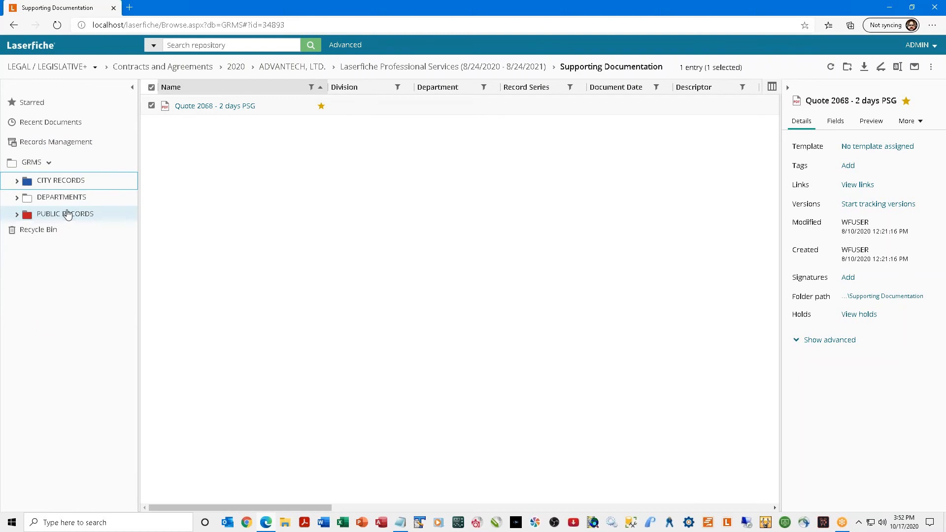
View the starred entries, followed by the list of recent documents.
left_click(28, 105)
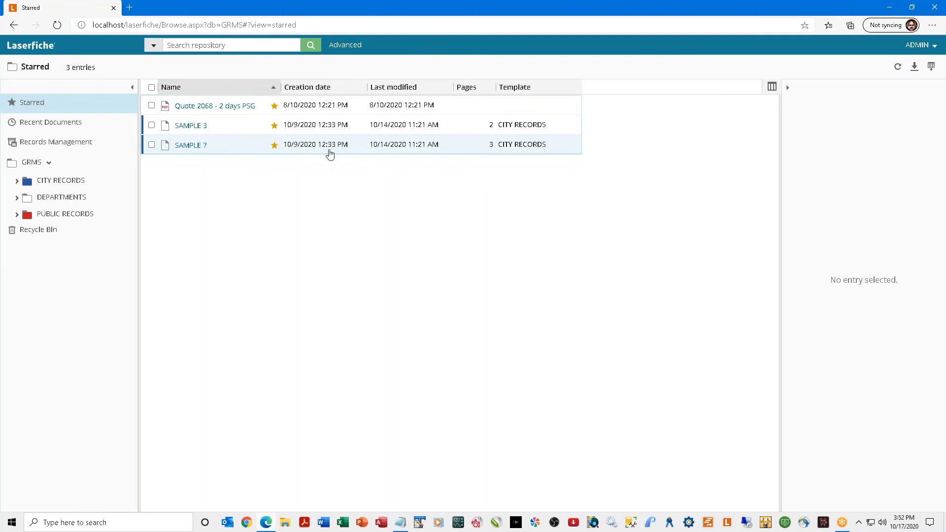
left_click(42, 123)
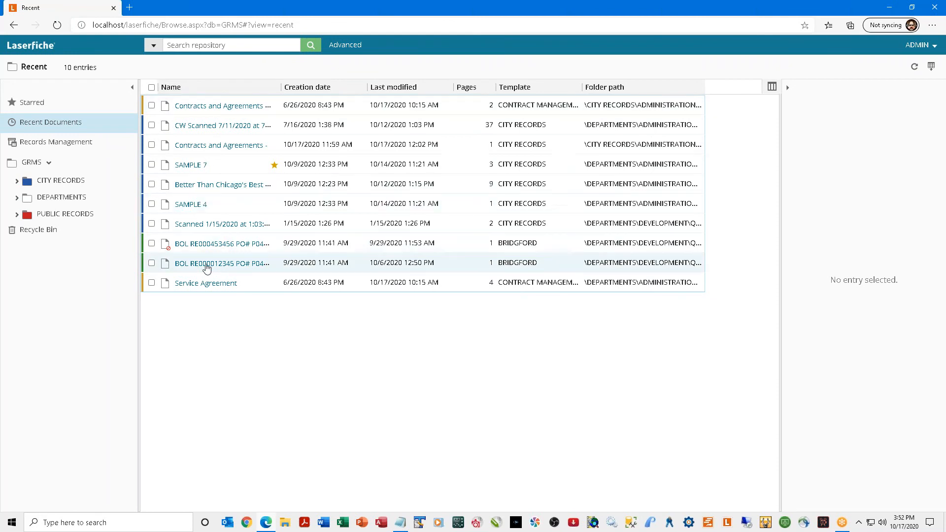
Review the columns available for the recent documents list, including the Records Management and ACCOUNTS PAYABLE groups, and leave the column display unchanged.
left_click(772, 88)
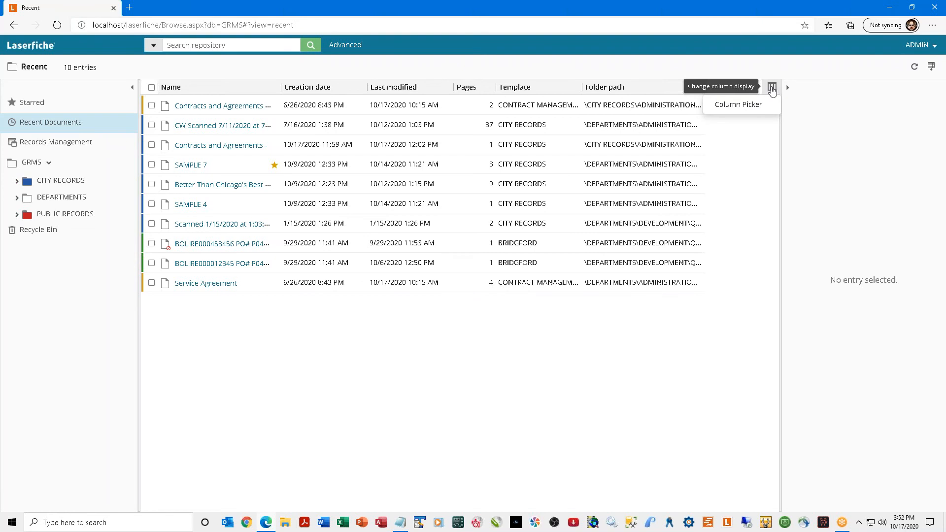
left_click(739, 104)
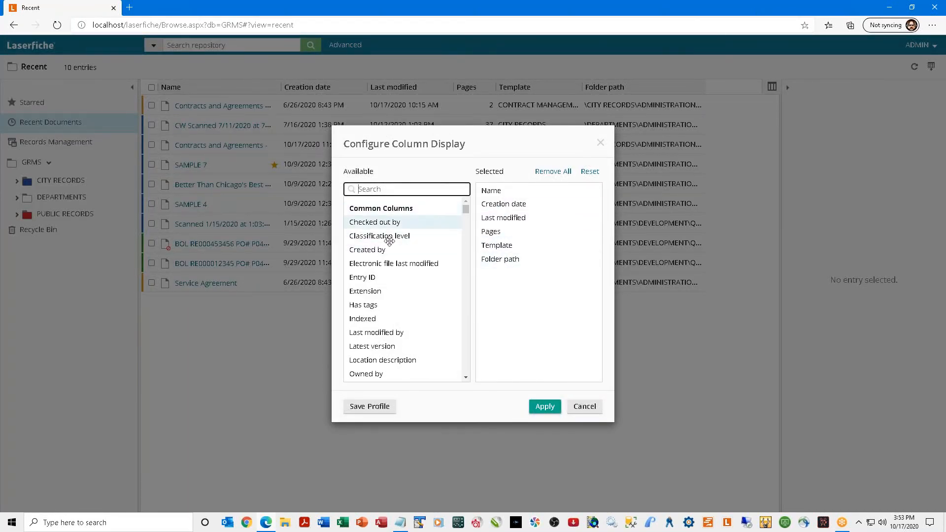
mouse_move(466, 210)
left_mouse_down()
mouse_move(465, 222)
mouse_move(464, 195)
left_mouse_up()
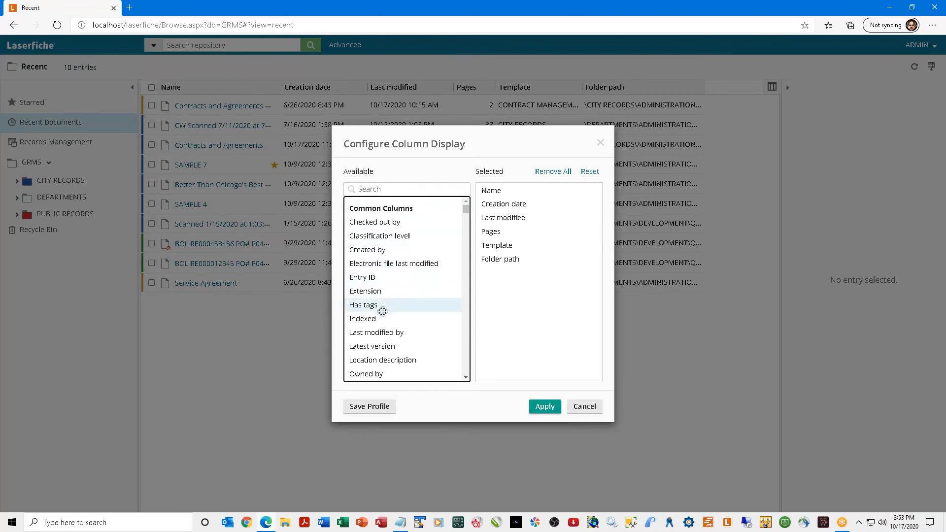
scroll(384, 308, "down", 1)
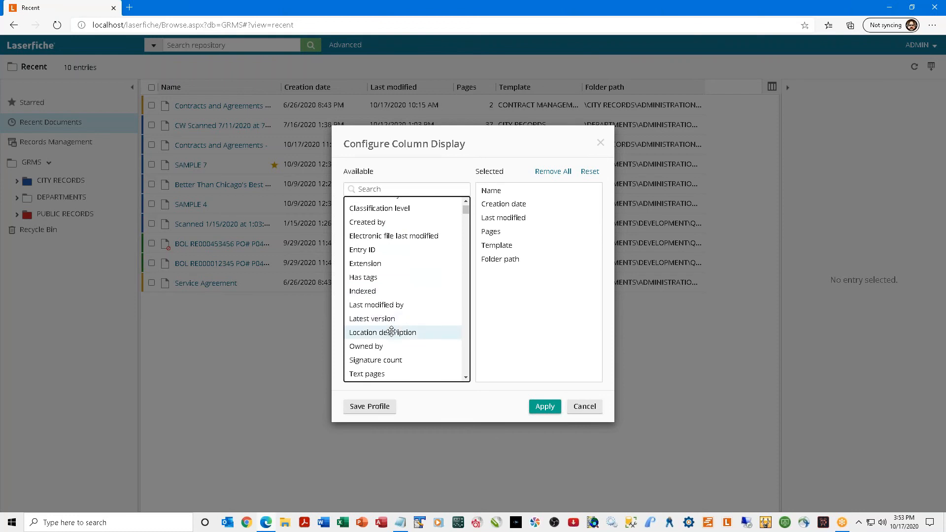
scroll(394, 320, "down", 1)
scroll(395, 323, "down", 1)
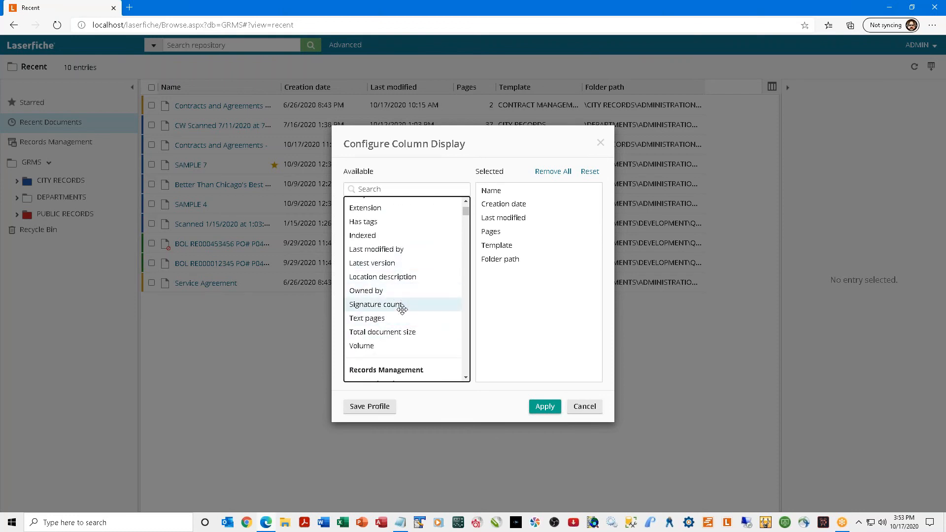
scroll(399, 308, "down", 1)
scroll(399, 311, "down", 2)
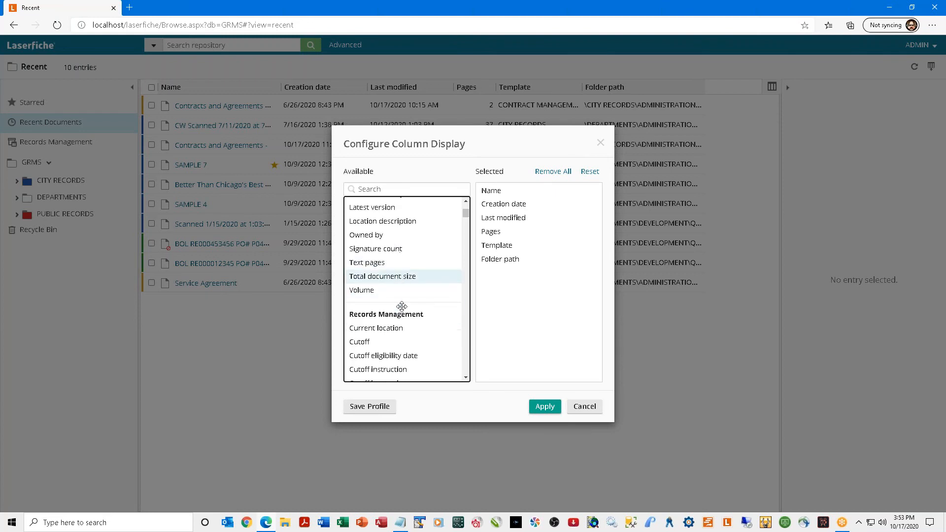
scroll(402, 308, "down", 10)
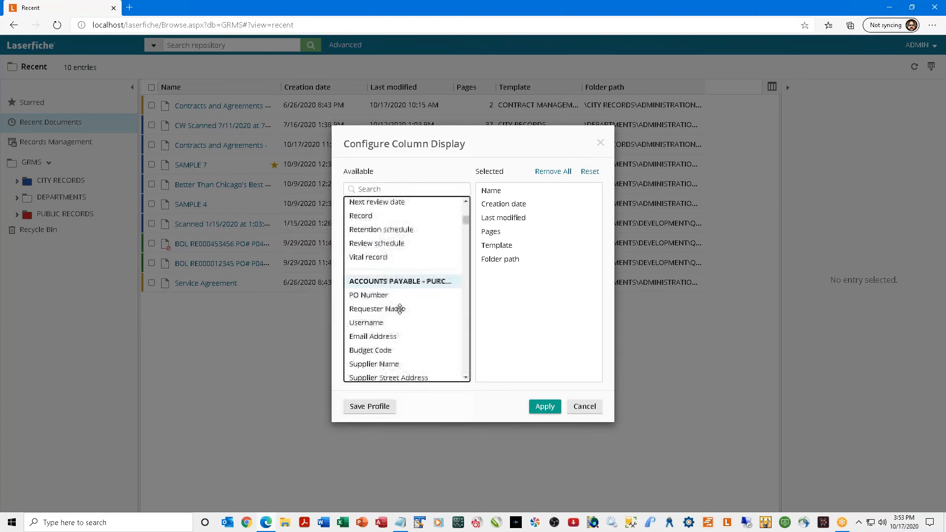
scroll(400, 309, "up", 2)
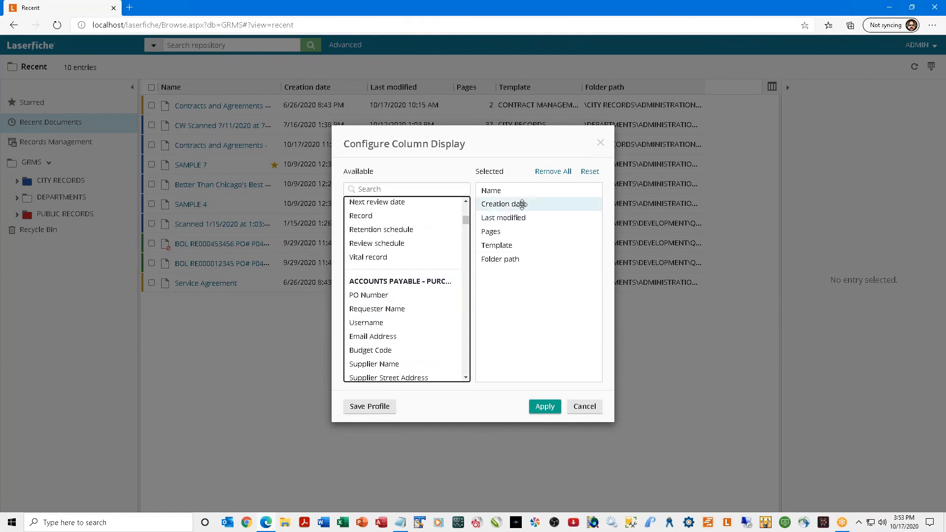
left_click(590, 406)
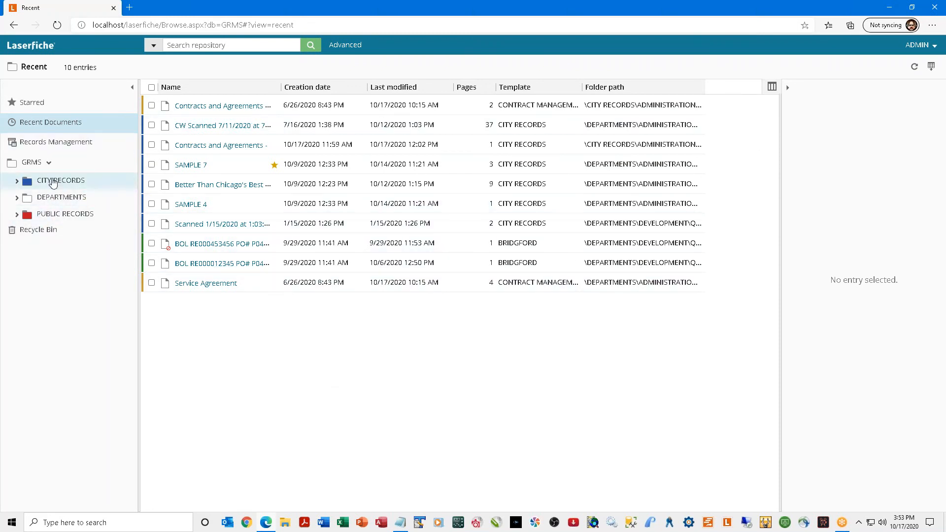
Return to the GRMS repository root, open the online Laserfiche User Guide and highlight its web address.
left_click(33, 163)
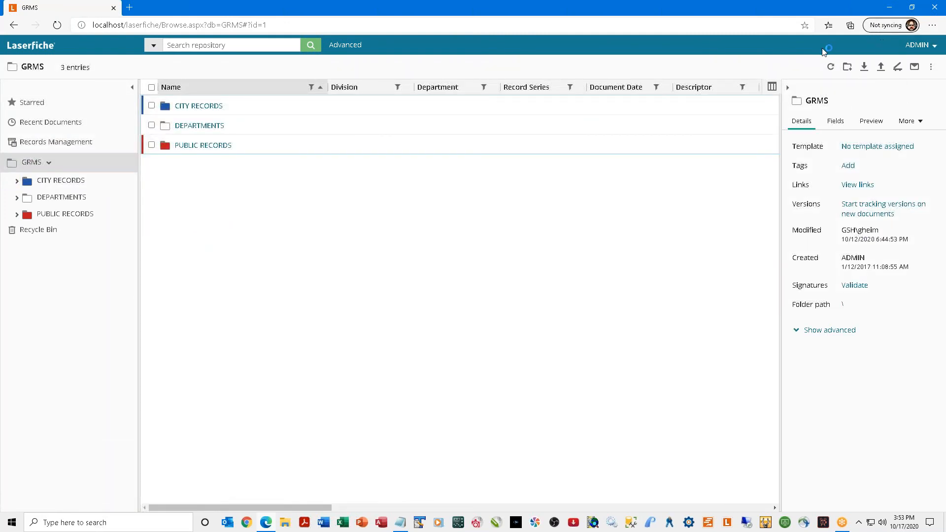
left_click(935, 46)
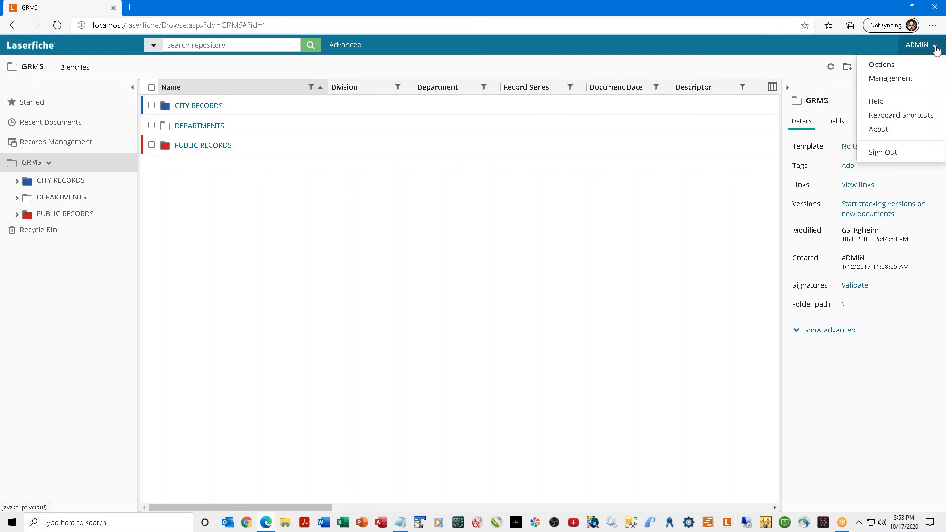
left_click(877, 102)
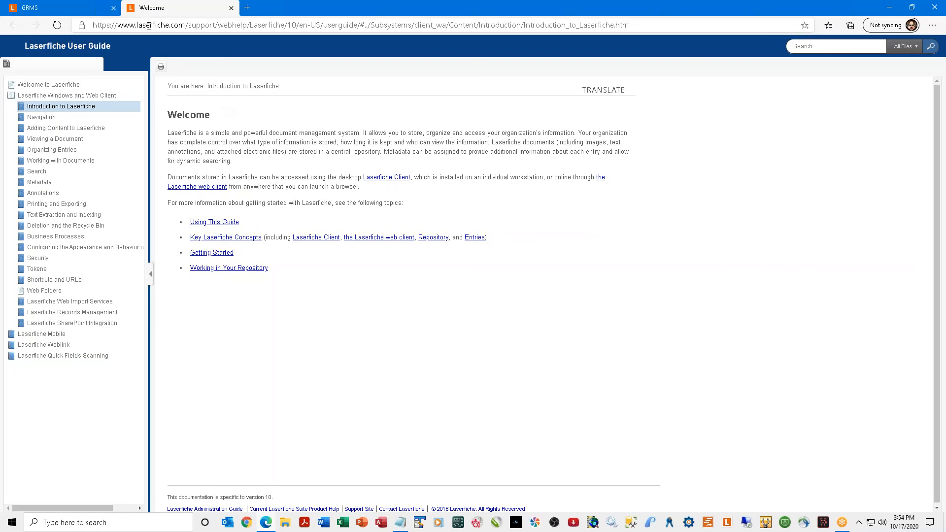
left_click_drag(119, 24, 262, 25)
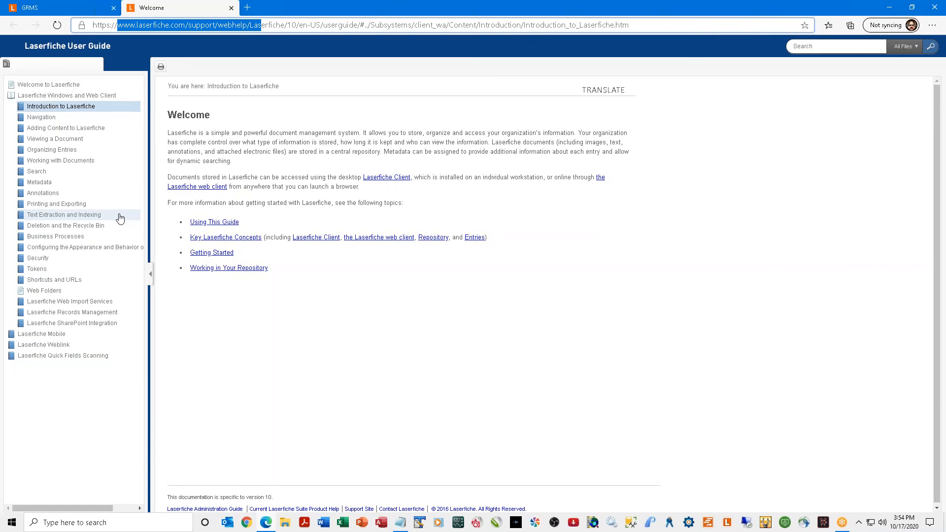
Read the New Document Options and Properties and Importing Documents topics under Adding Content to Laserfiche, and close the user guide.
left_click(47, 133)
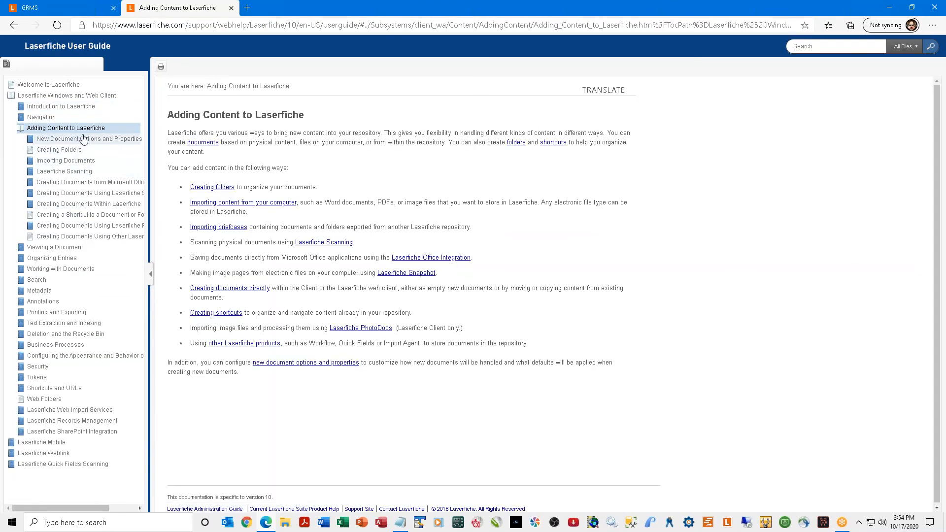
left_click(101, 141)
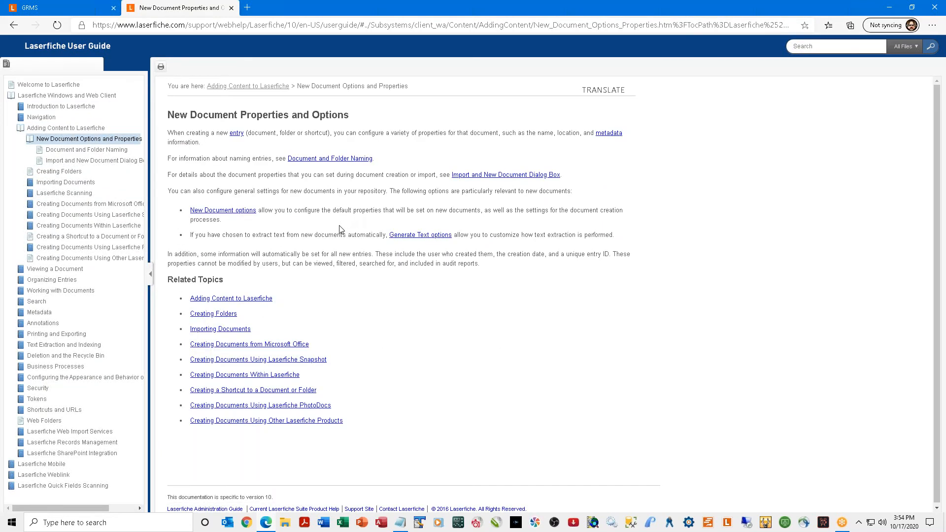
left_click(233, 331)
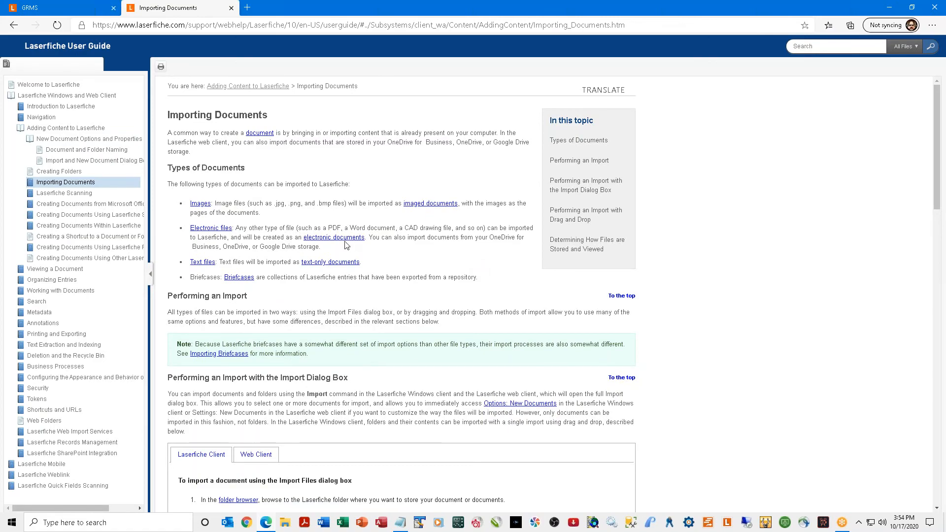
scroll(347, 245, "down", 8)
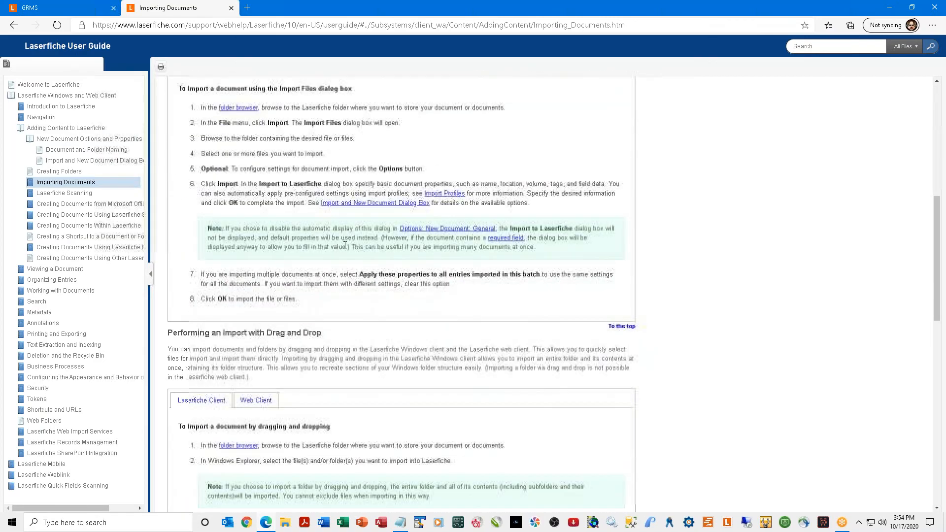
scroll(344, 247, "down", 12)
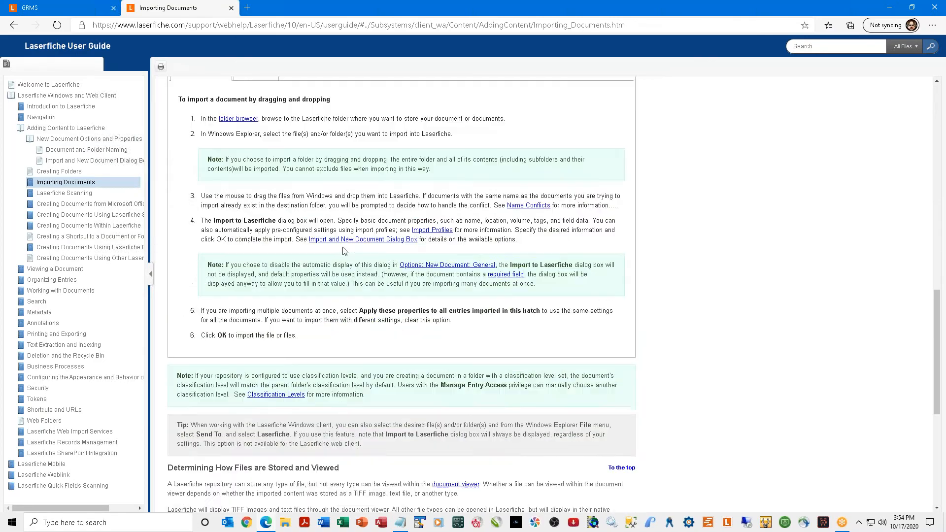
scroll(343, 251, "down", 3)
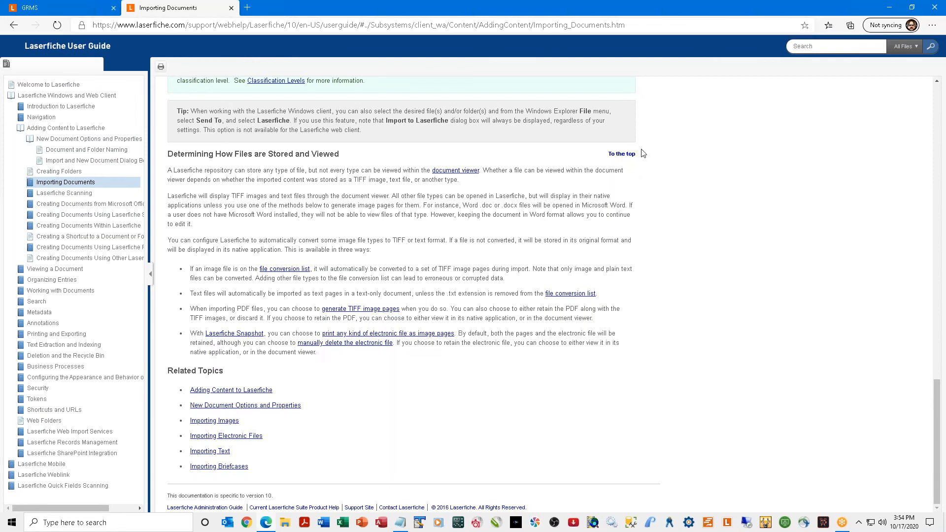
left_click(231, 8)
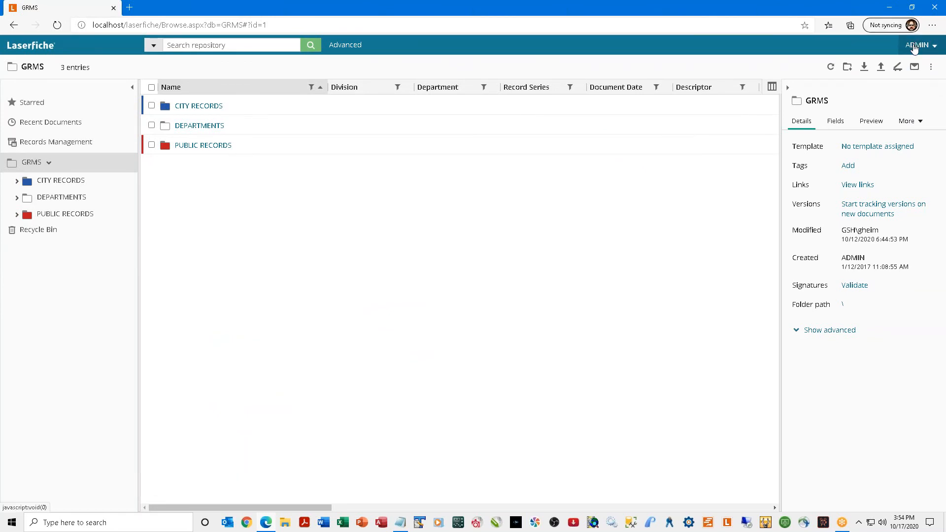
Start a file import from the GRMS root and upload 00010001.tif from the 20200105 folder.
right_click(208, 204)
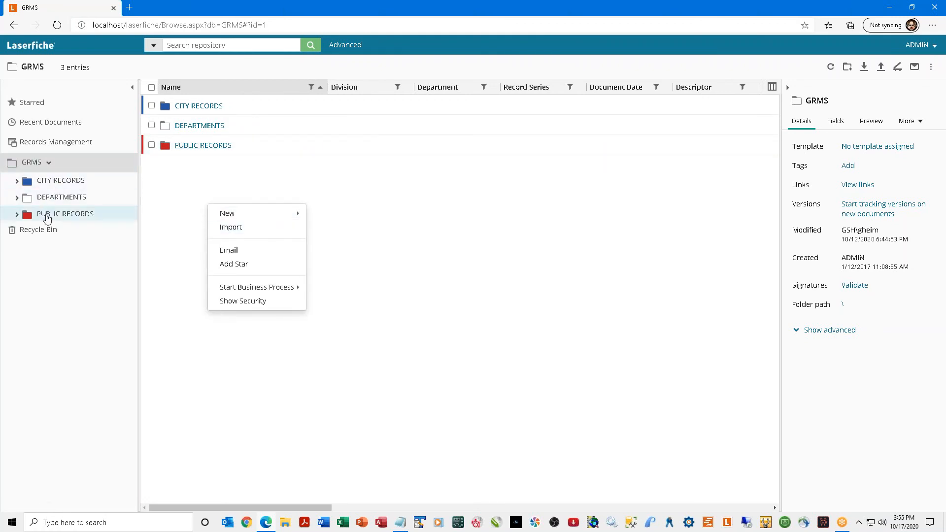
left_click(245, 178)
right_click(247, 180)
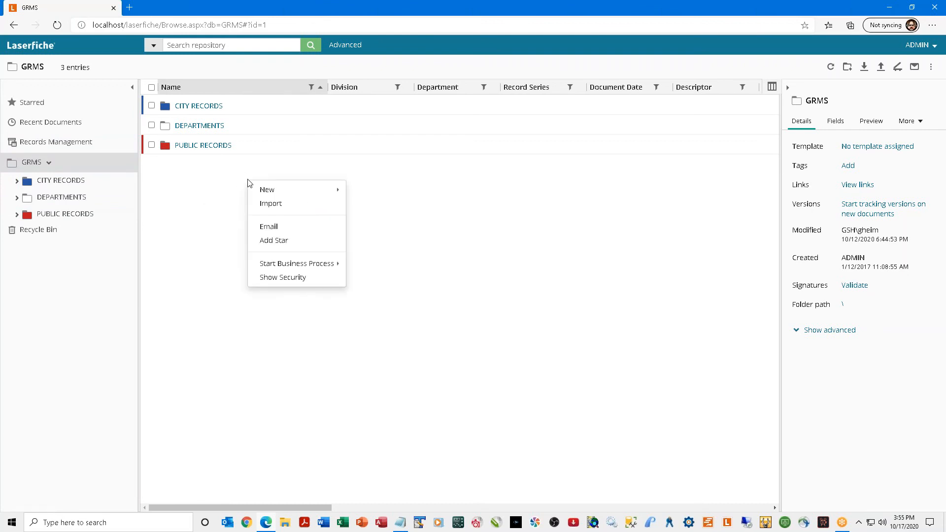
left_click(319, 211)
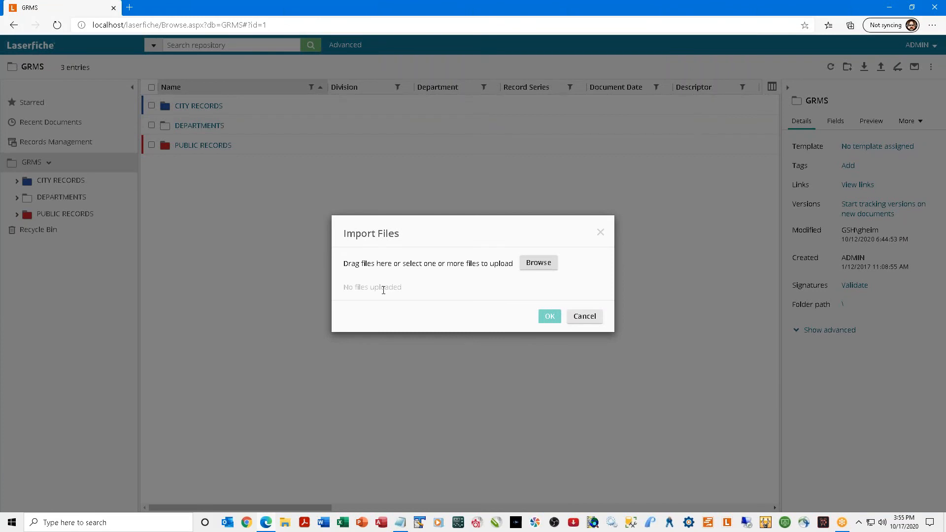
left_click(536, 263)
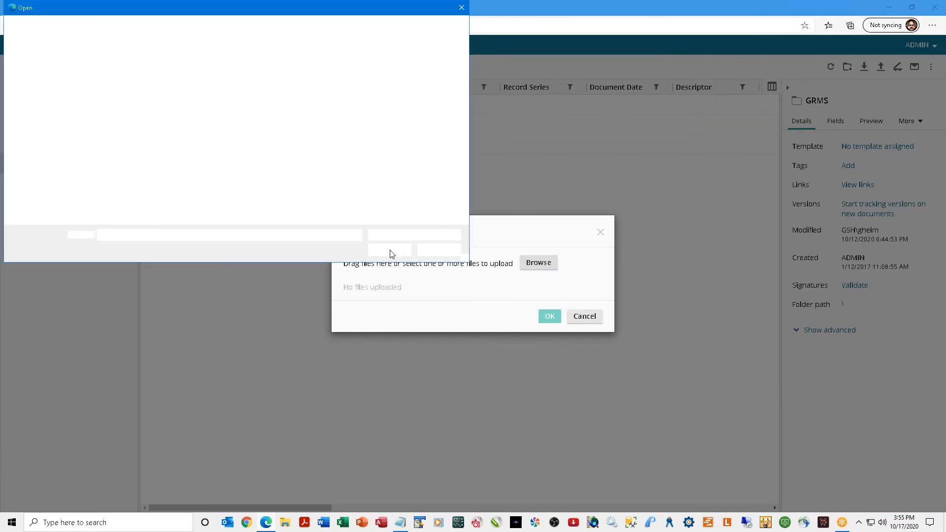
left_click(112, 95)
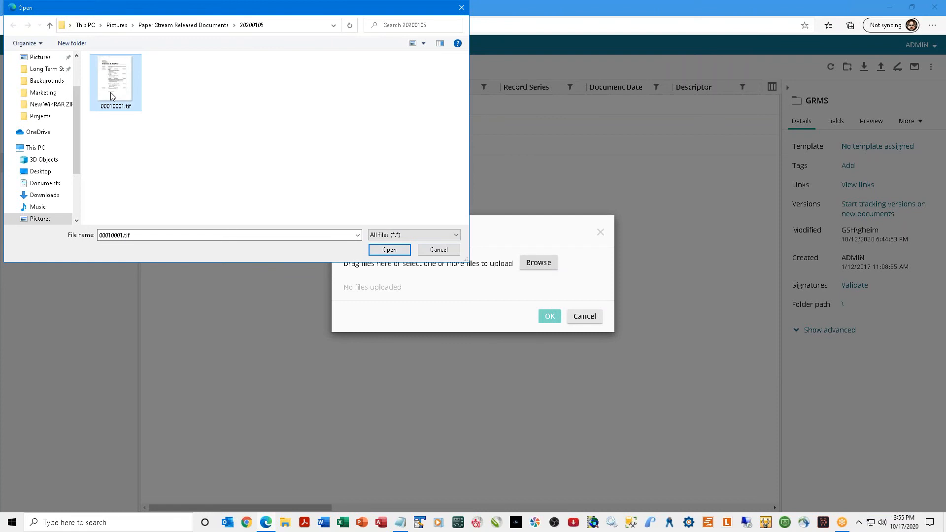
left_click(388, 250)
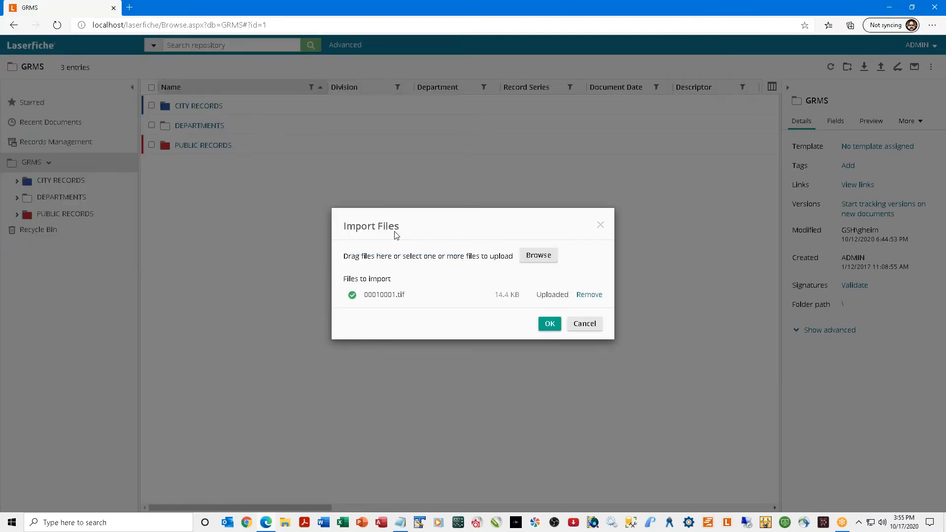
left_click(550, 324)
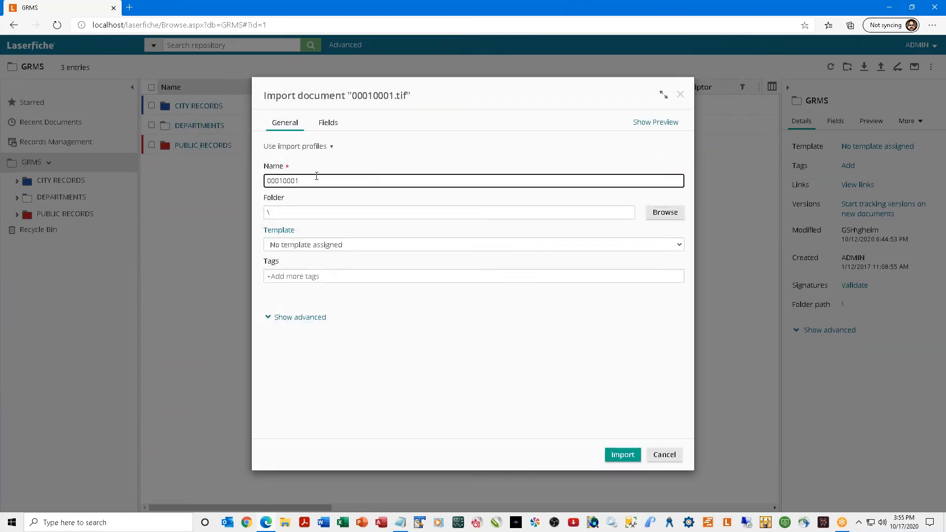
Name the imported document "Here is my Name".
double_click(280, 178)
type("Here is my Name")
key("Tab")
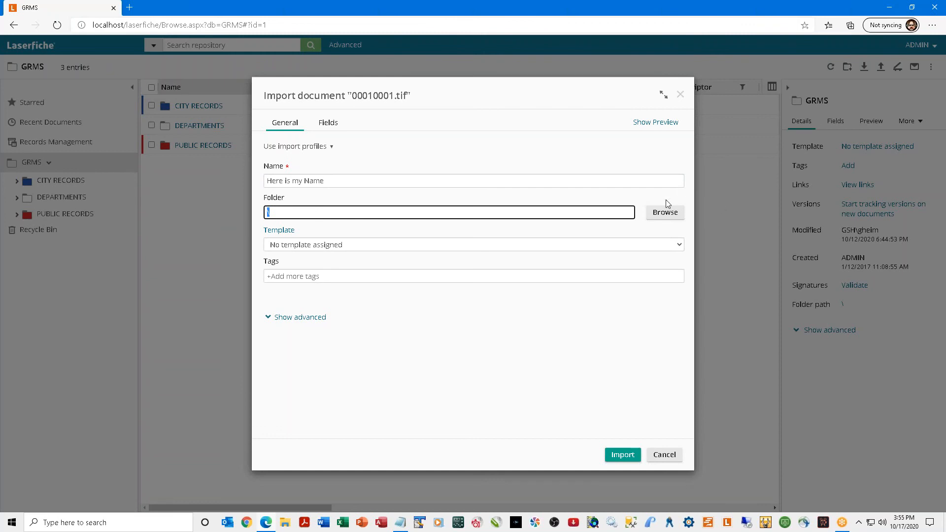
Set the import's destination folder to \DEPARTMENTS\ADMINISTRATION\QUALITY ASSURANCE\INBOUND.
left_click(666, 212)
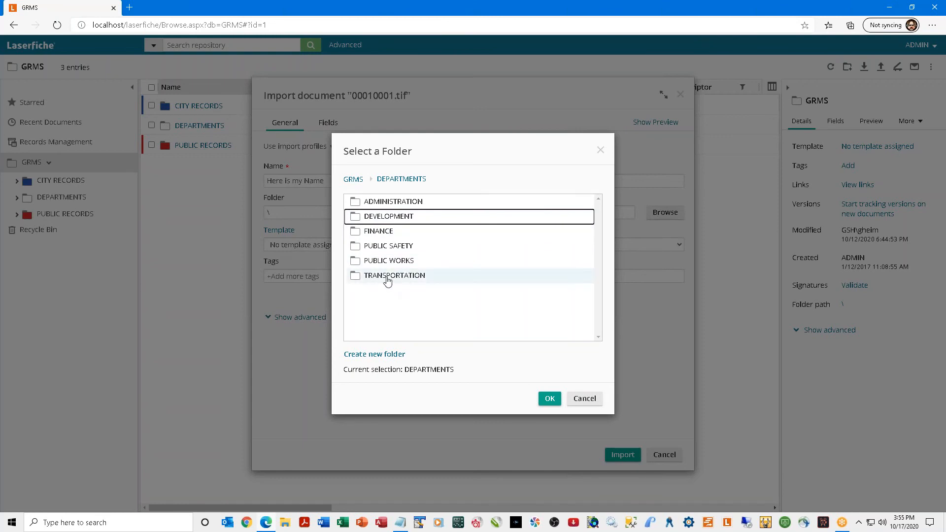
double_click(405, 202)
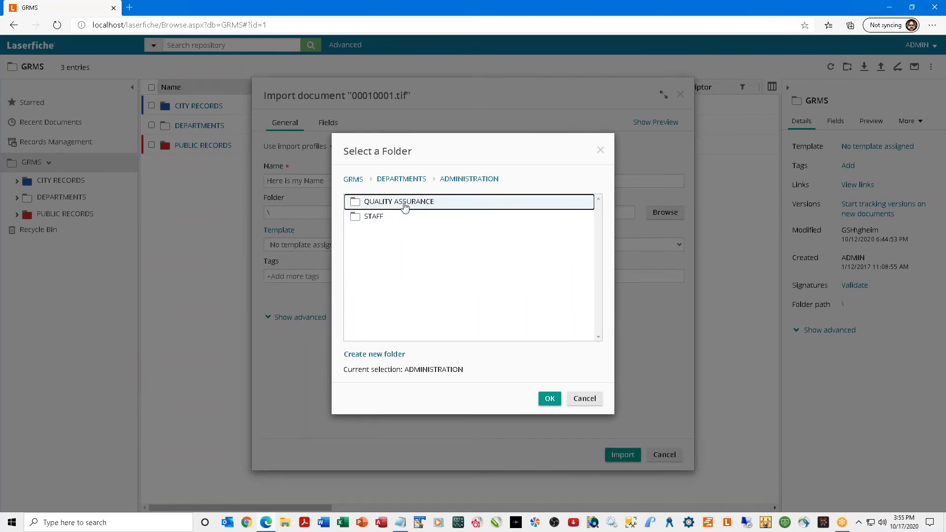
double_click(405, 204)
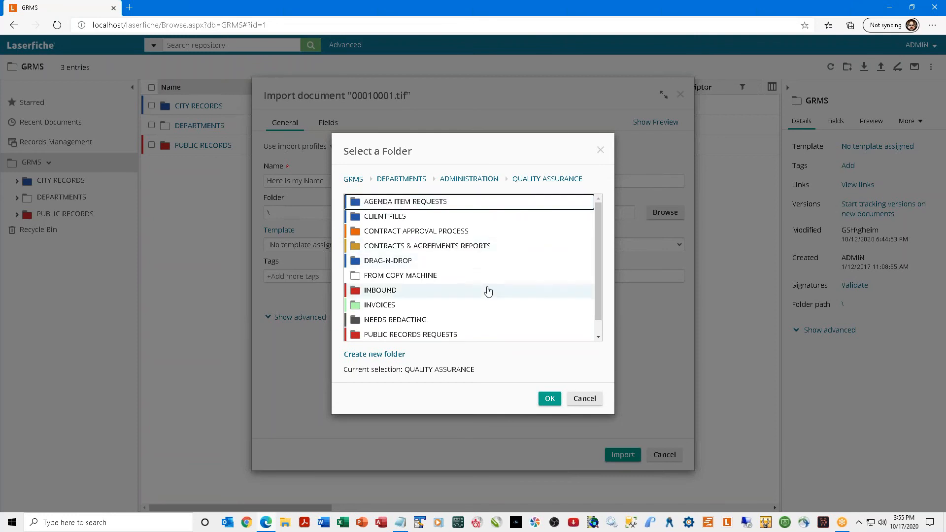
left_click(374, 293)
left_click(549, 398)
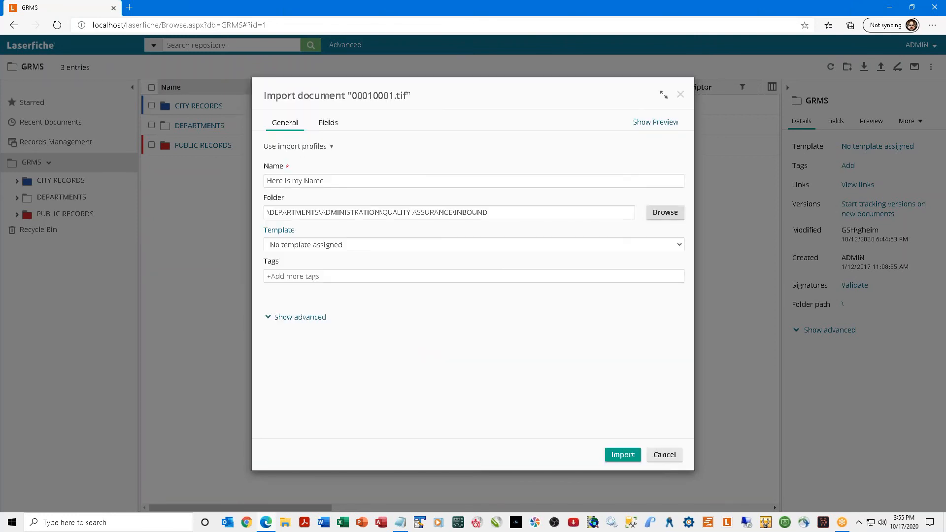
Import the document with the CITY RECORDS template and the Public Record tag.
left_click(397, 245)
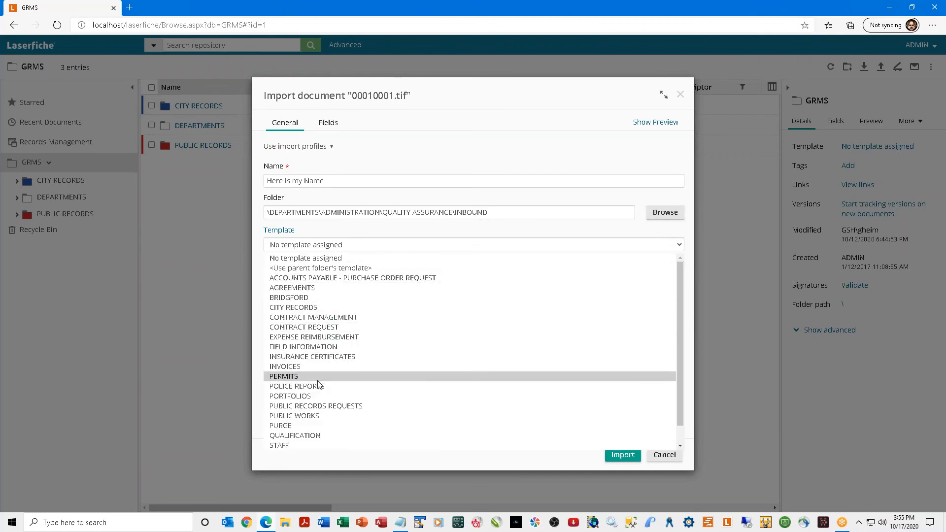
left_click(324, 308)
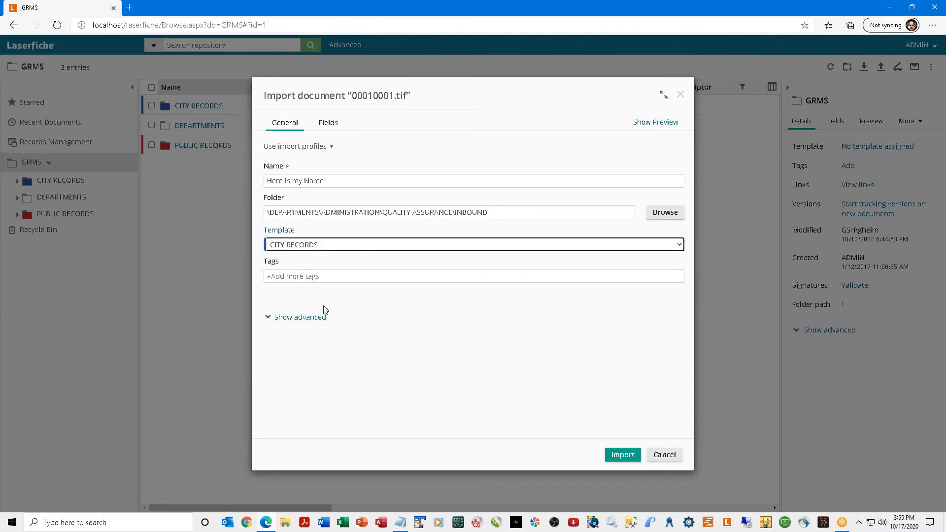
left_click(341, 278)
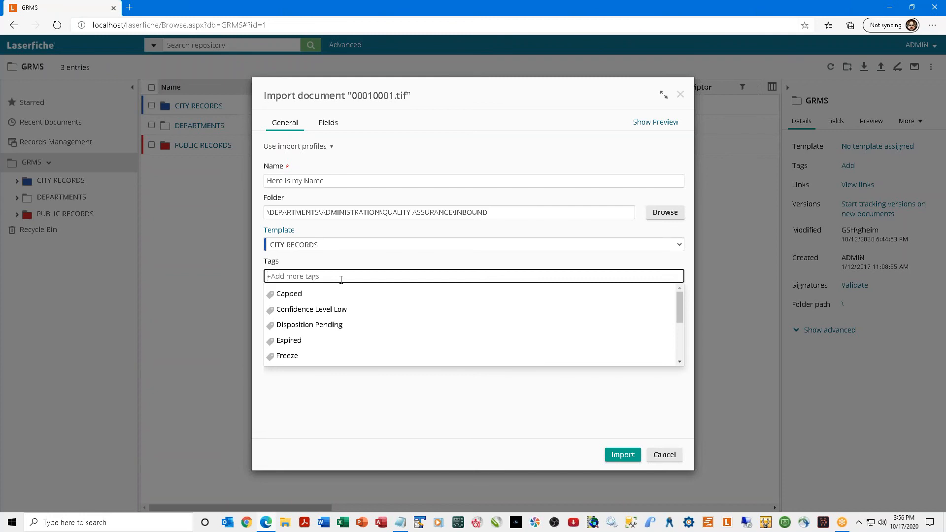
scroll(352, 311, "down", 3)
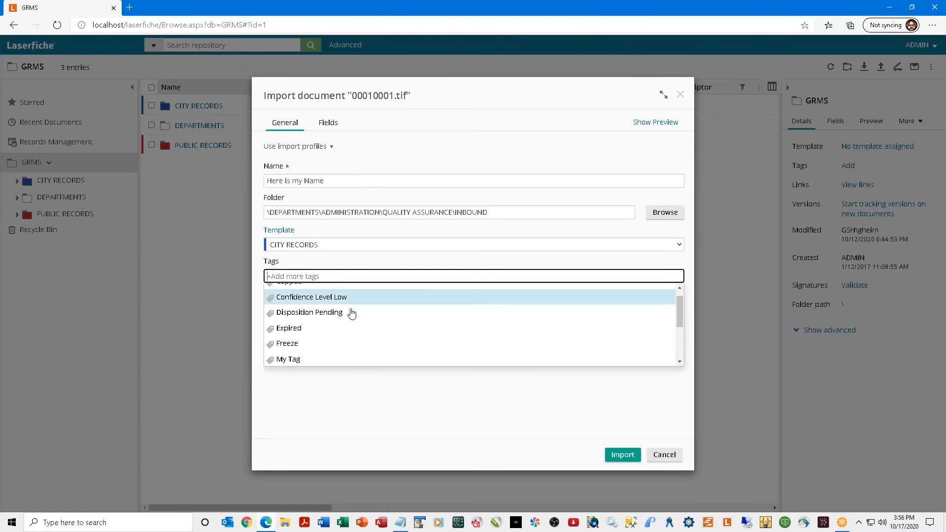
scroll(352, 314, "down", 1)
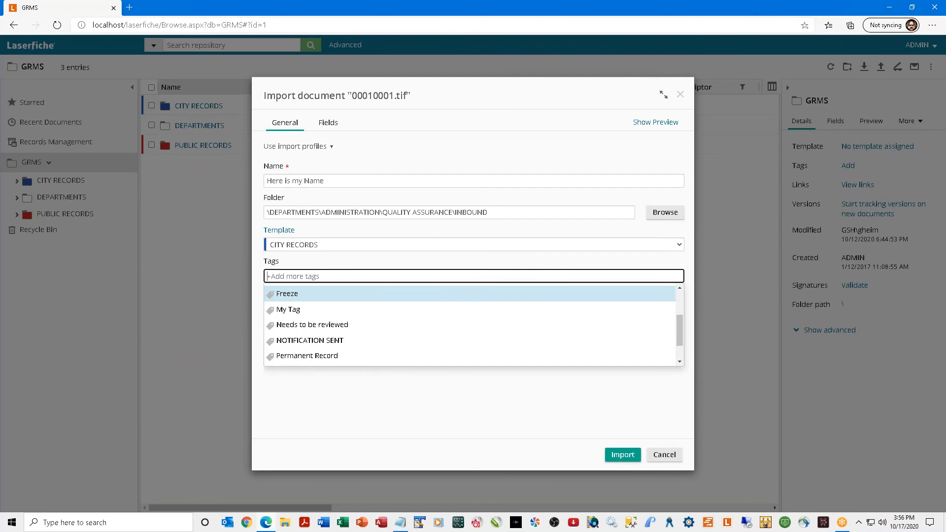
scroll(339, 334, "down", 2)
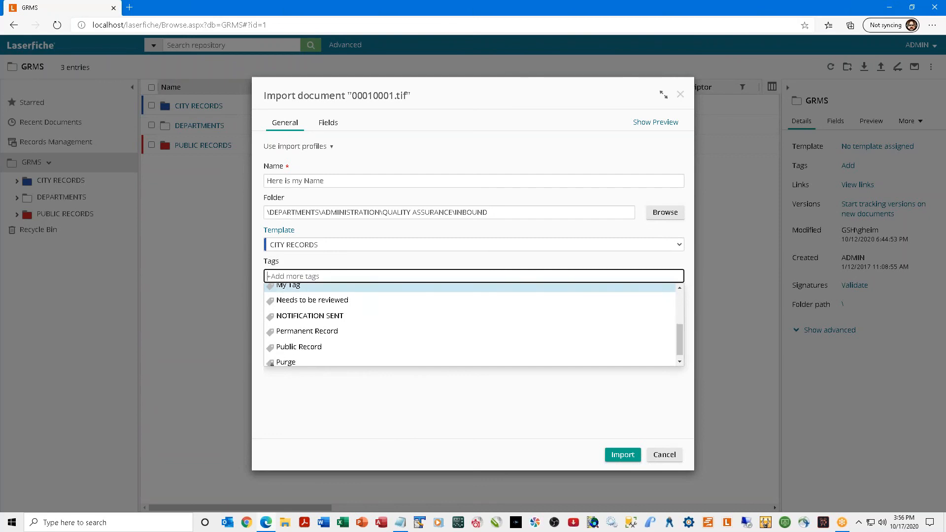
left_click(335, 340)
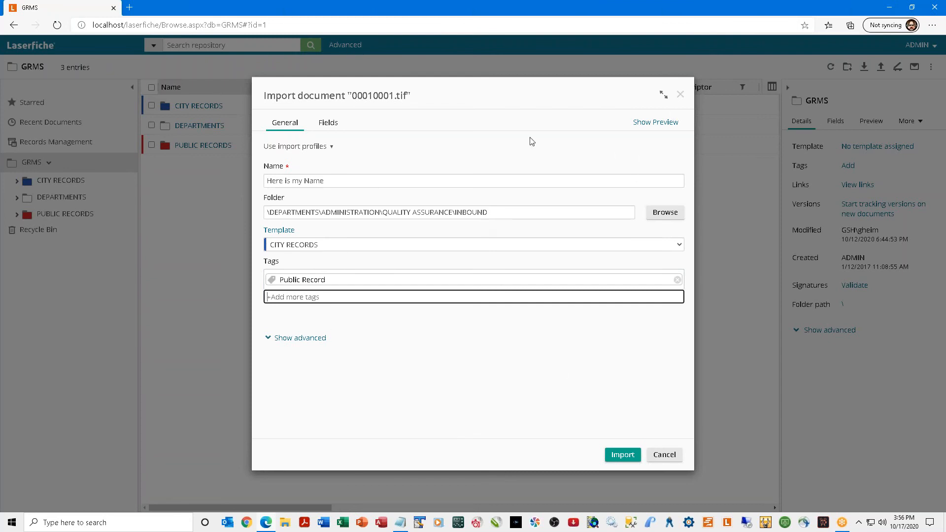
left_click(620, 455)
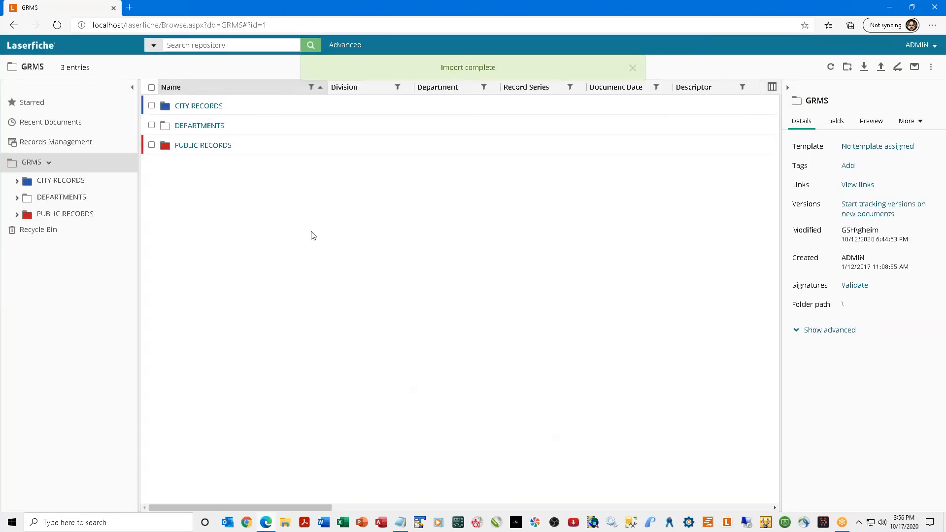
Open the INBOUND folder under DEPARTMENTS, ADMINISTRATION, QUALITY ASSURANCE.
left_click(200, 126)
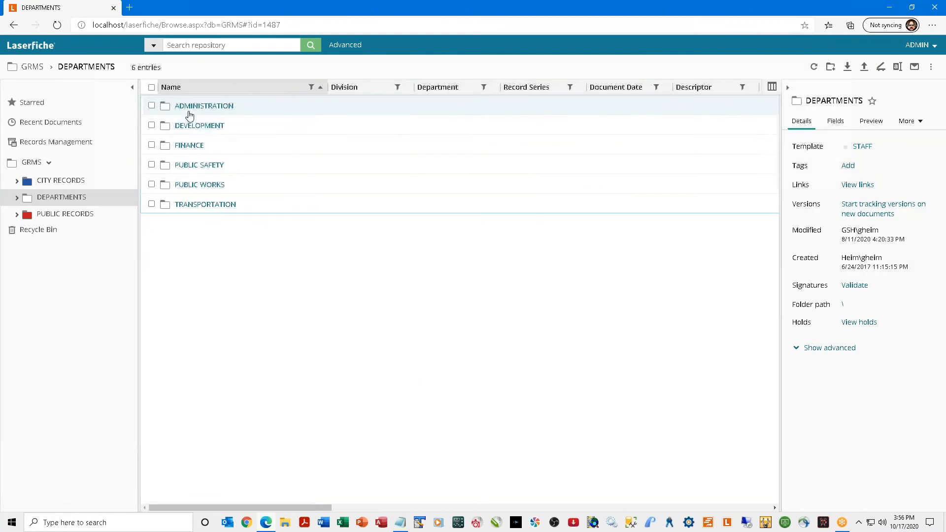
left_click(194, 107)
left_click(209, 105)
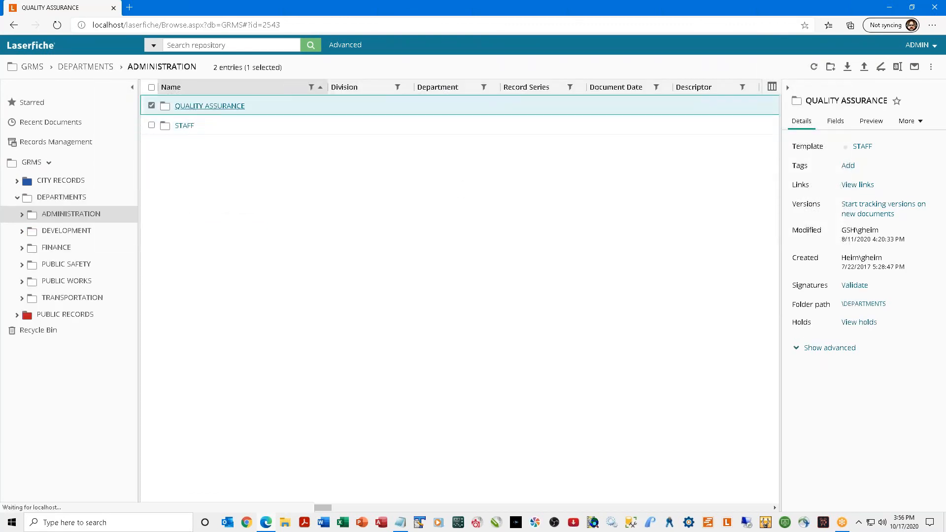
left_click(191, 223)
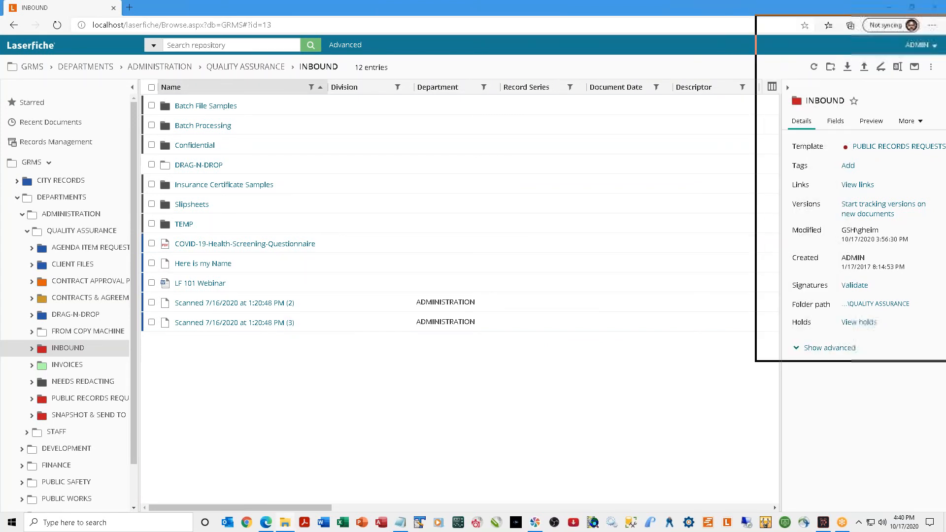
Import SAMPLE 1.tif through SAMPLE 4.tif from the Client folder in File Explorer into INBOUND, applying the same properties to all files.
left_click_drag(815, 69, 672, 53)
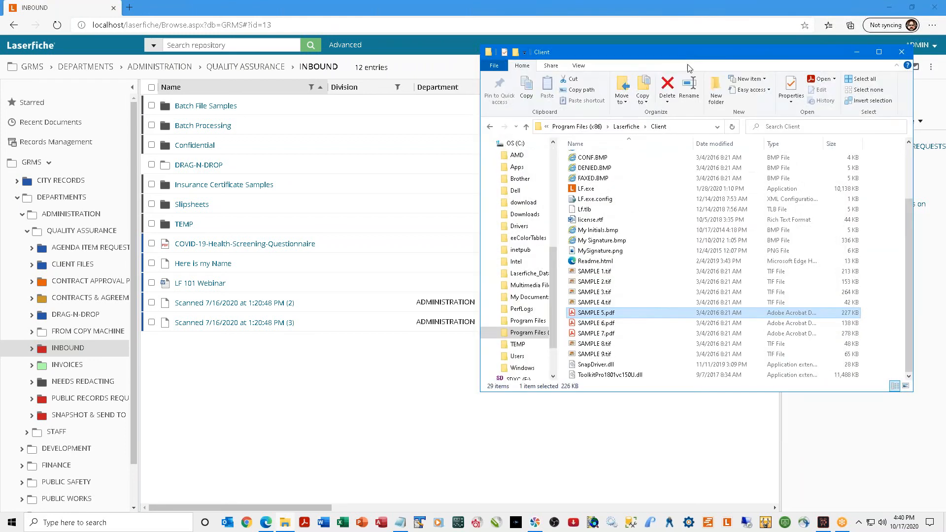
left_click(595, 275)
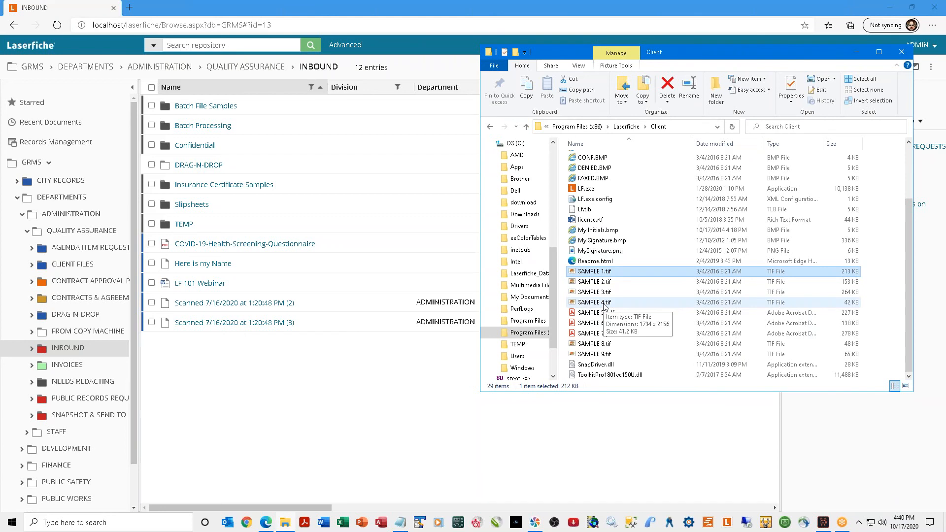
left_click(604, 303, "shift")
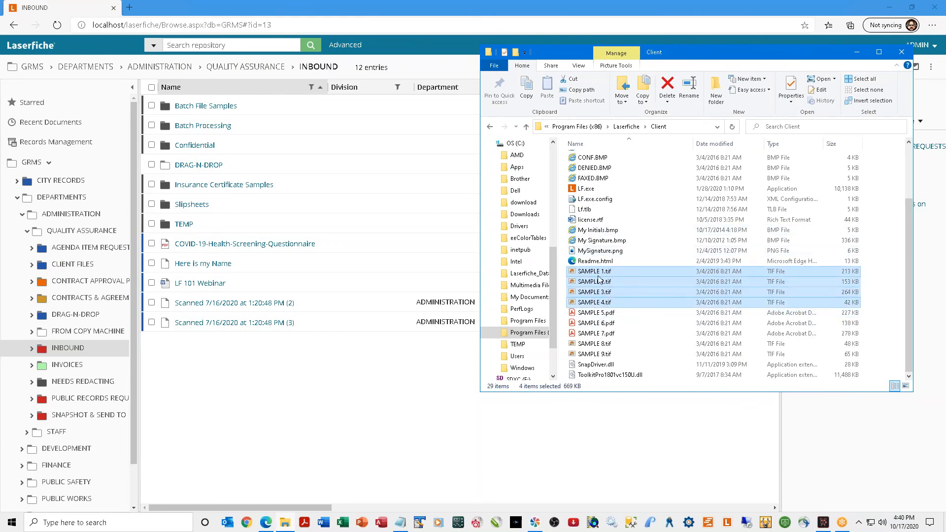
left_click_drag(600, 278, 243, 389)
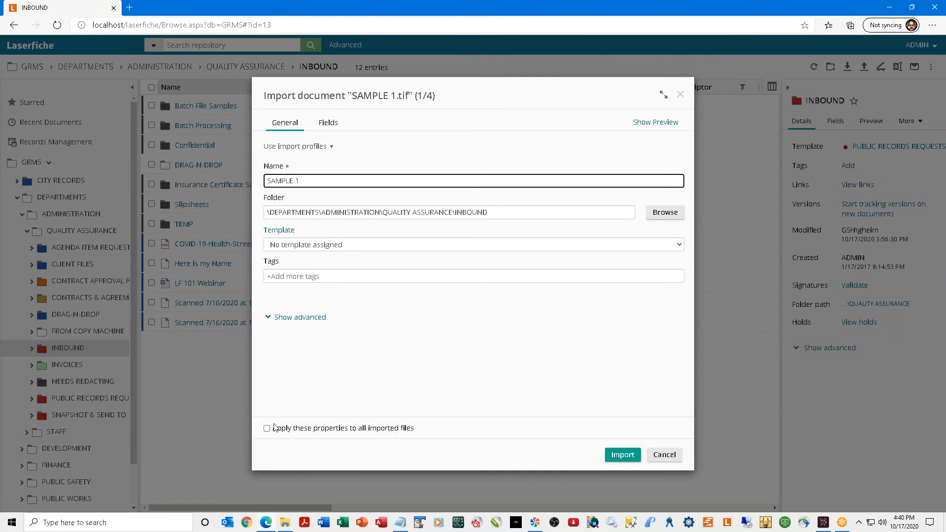
left_click(267, 429)
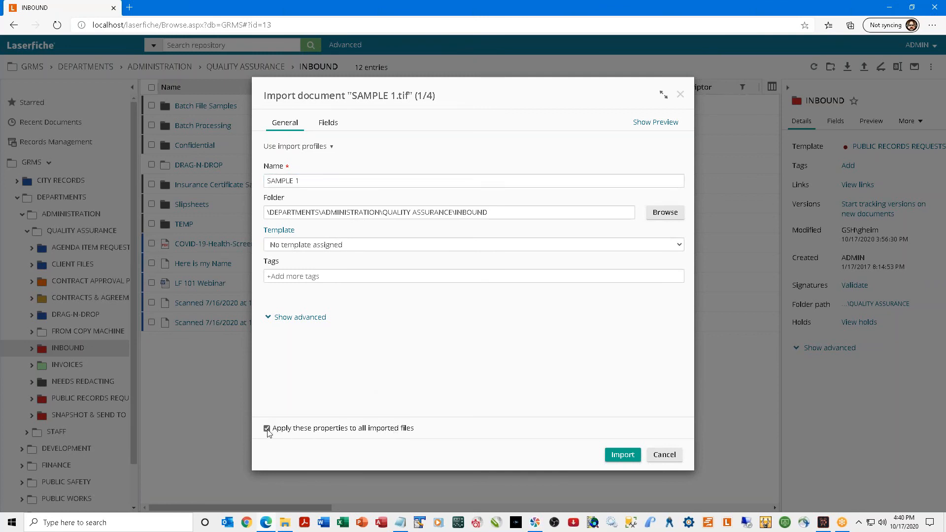
left_click(622, 455)
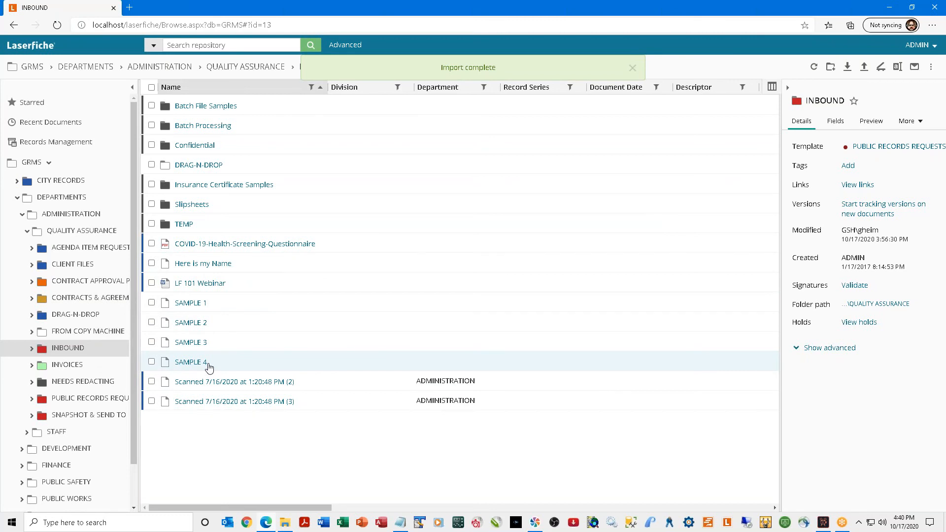
Examine the fields and page preview of SAMPLE 1 in INBOUND in a widened details pane, including its page thumbnails.
left_click(152, 303)
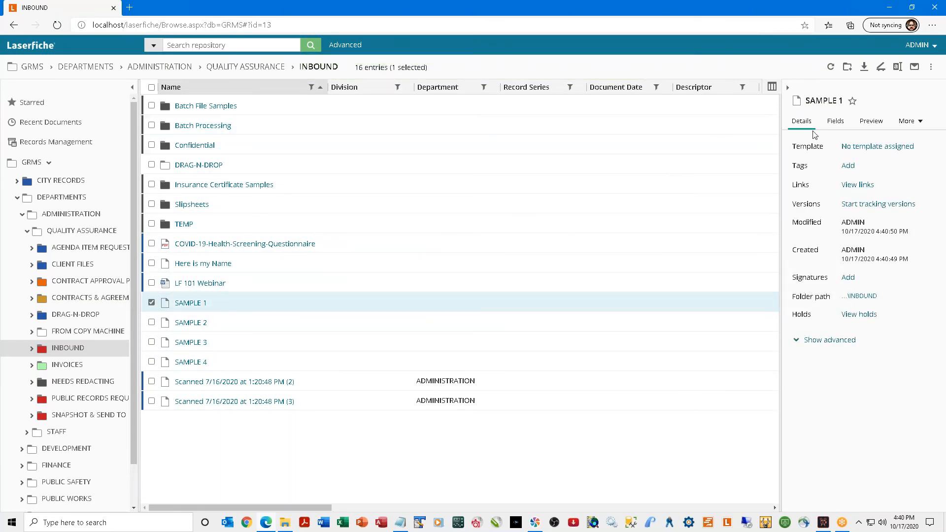
left_click(828, 126)
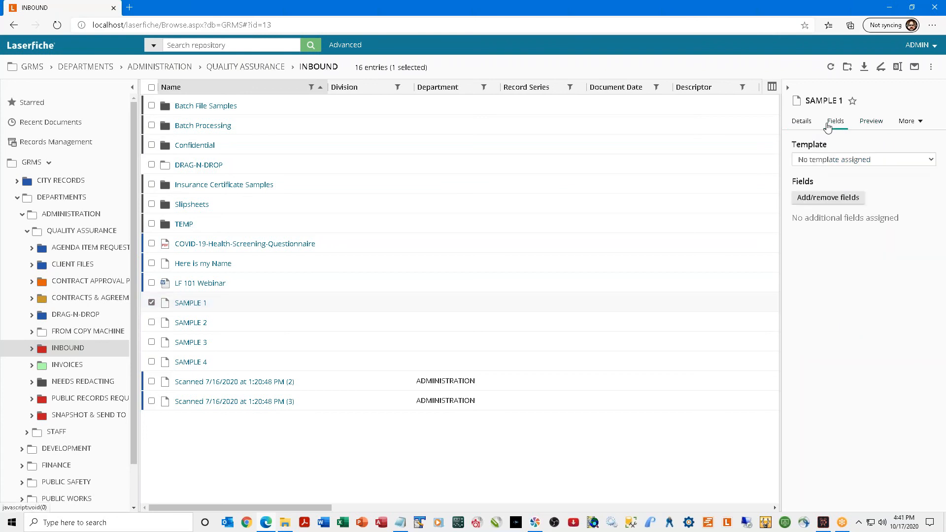
left_click(870, 123)
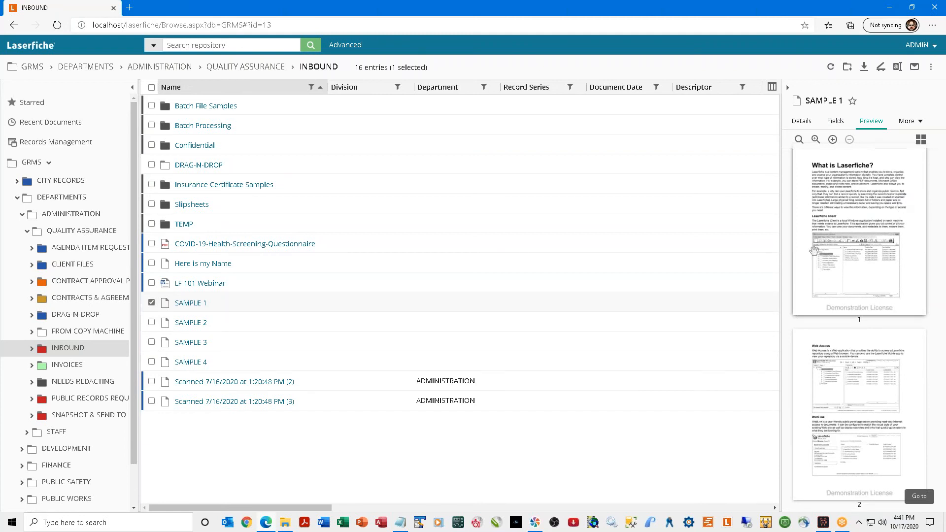
left_click_drag(780, 249, 684, 256)
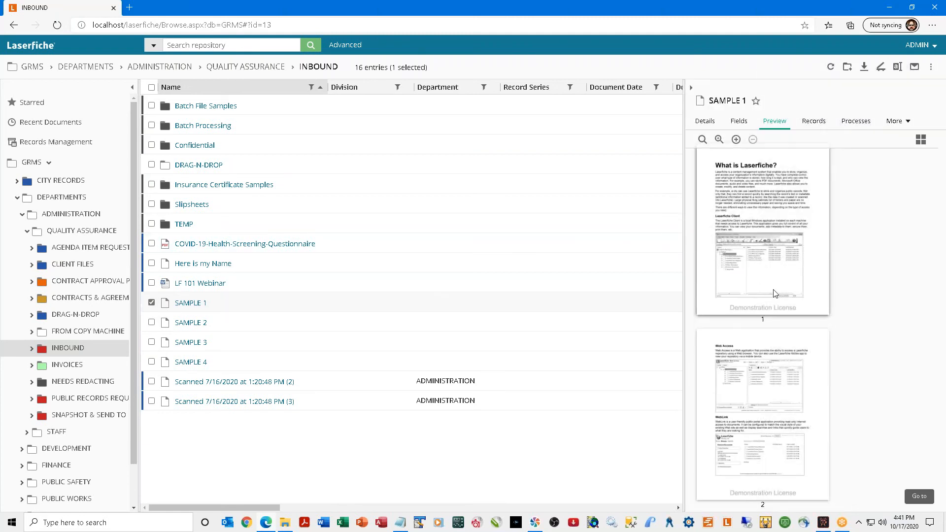
scroll(769, 285, "down", 6)
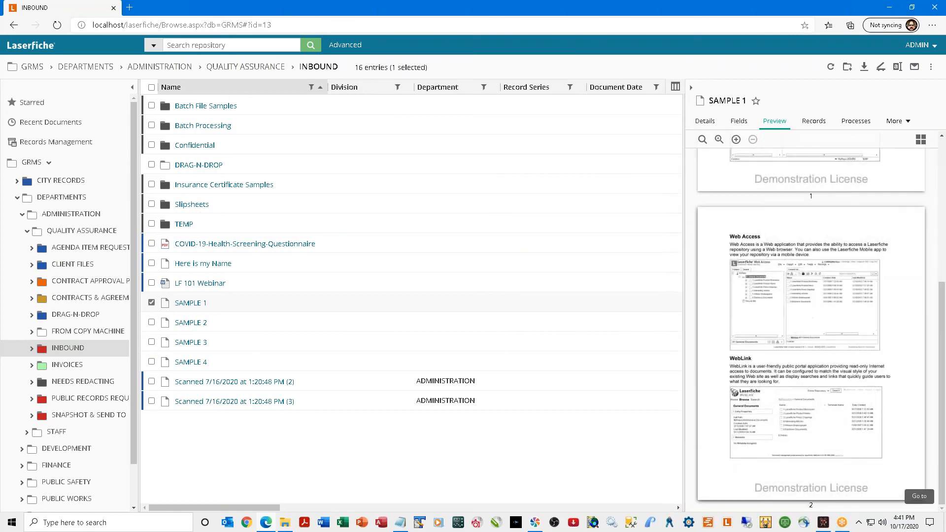
scroll(829, 247, "up", 5)
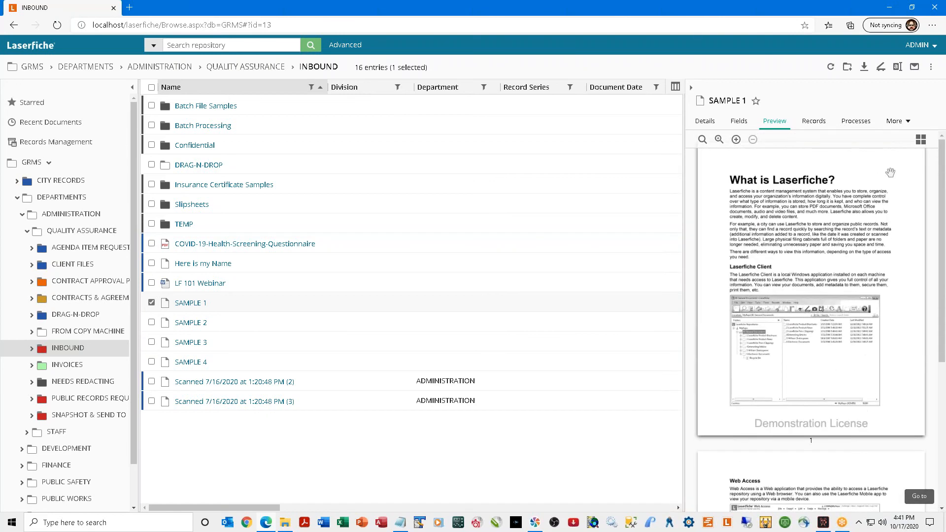
left_click(921, 141)
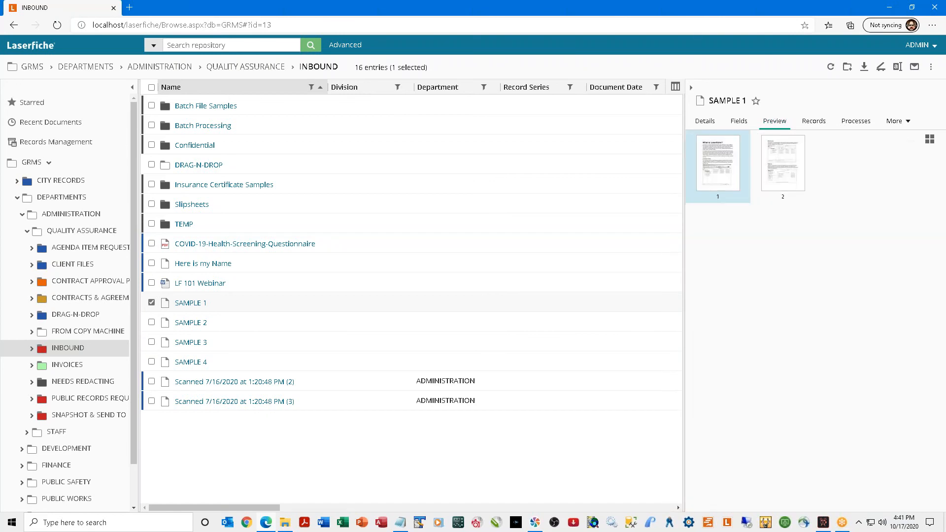
left_click(929, 141)
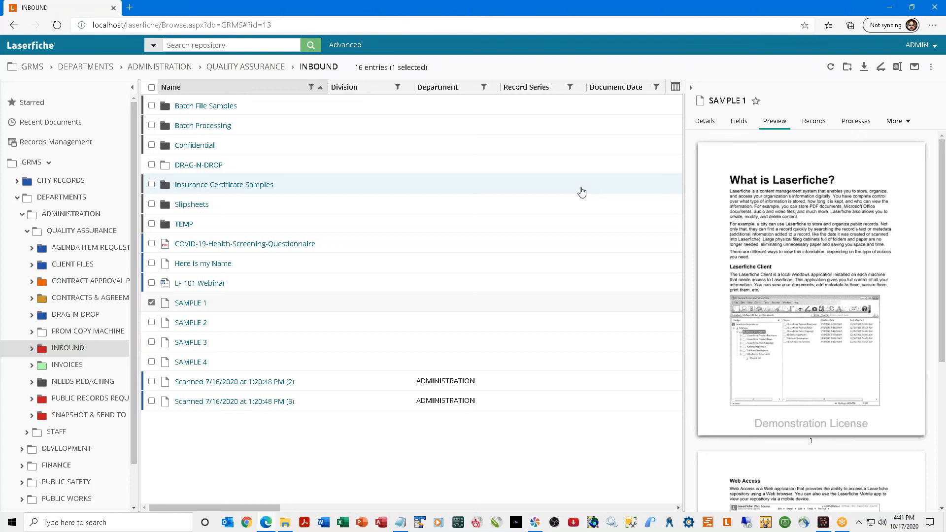
Set up a download of SAMPLE 1 from the FROM COPY MACHINE folder as a PDF image.
left_click(61, 331)
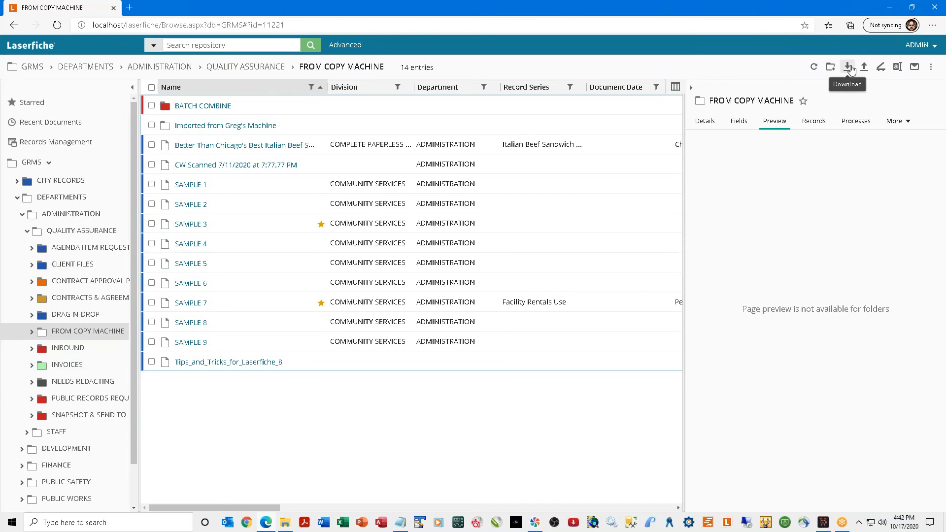
left_click(188, 191)
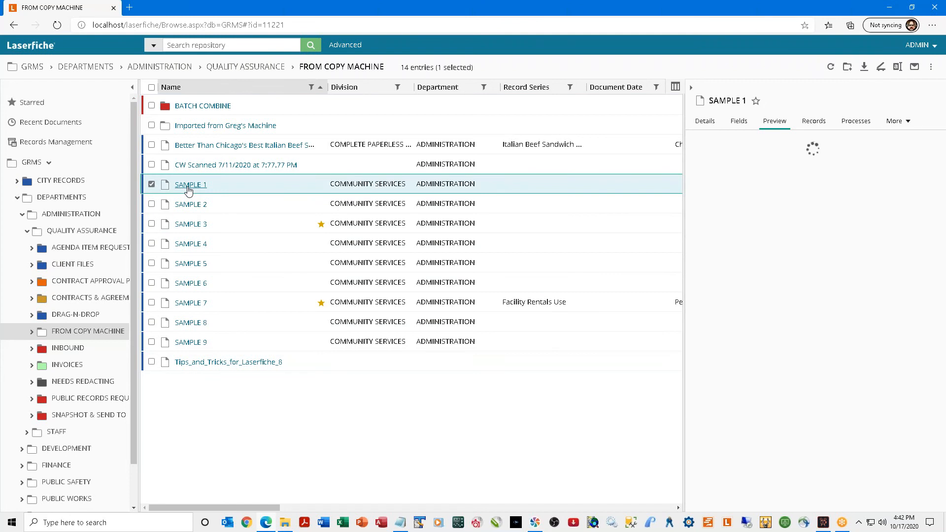
right_click(187, 191)
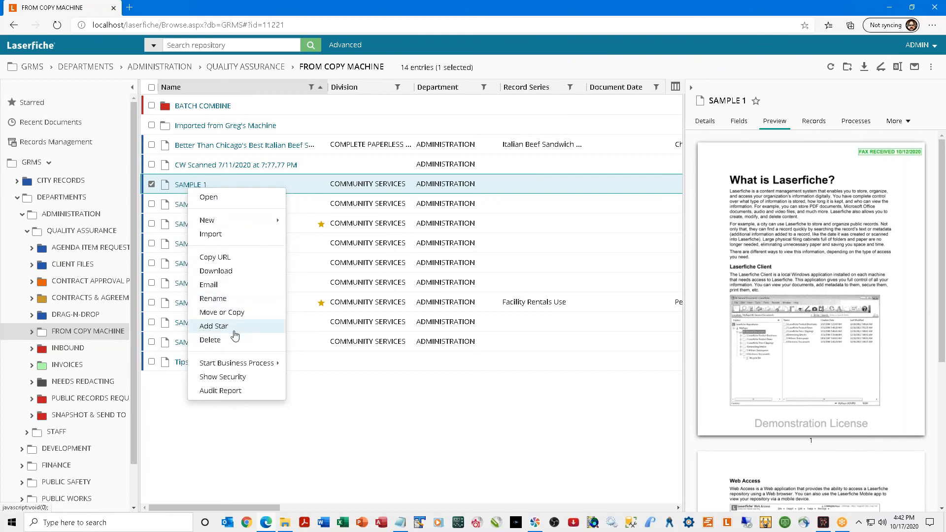
left_click(213, 270)
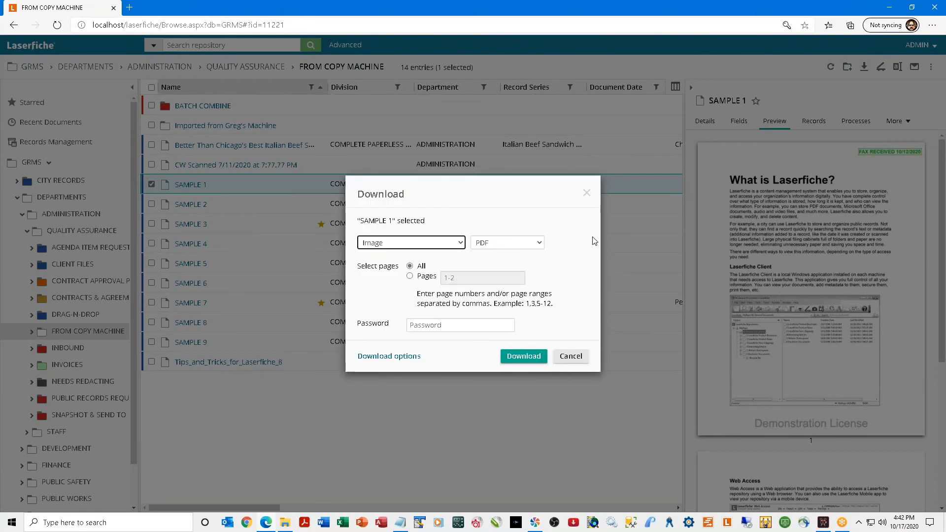
left_click(521, 247)
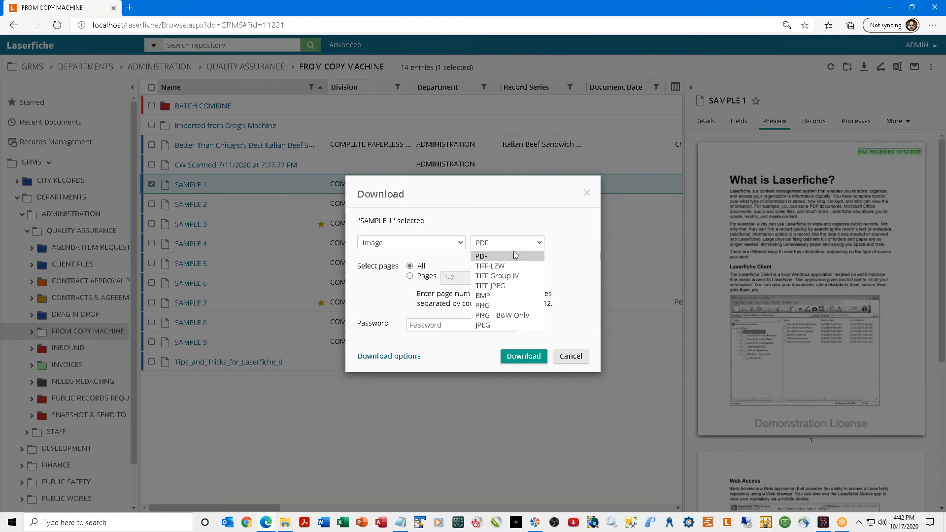
left_click(509, 263)
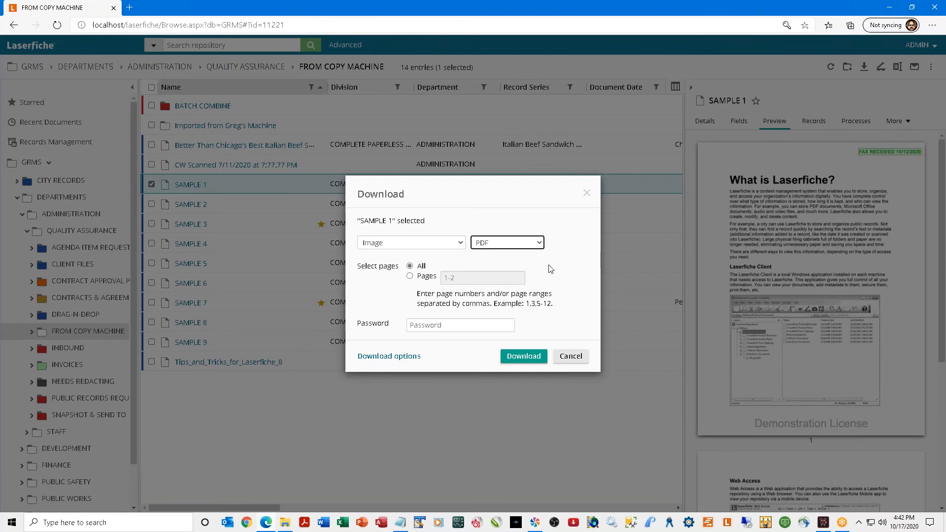
Review the download options for redactions, annotations and file format, and close the options page.
left_click(439, 326)
left_click(383, 357)
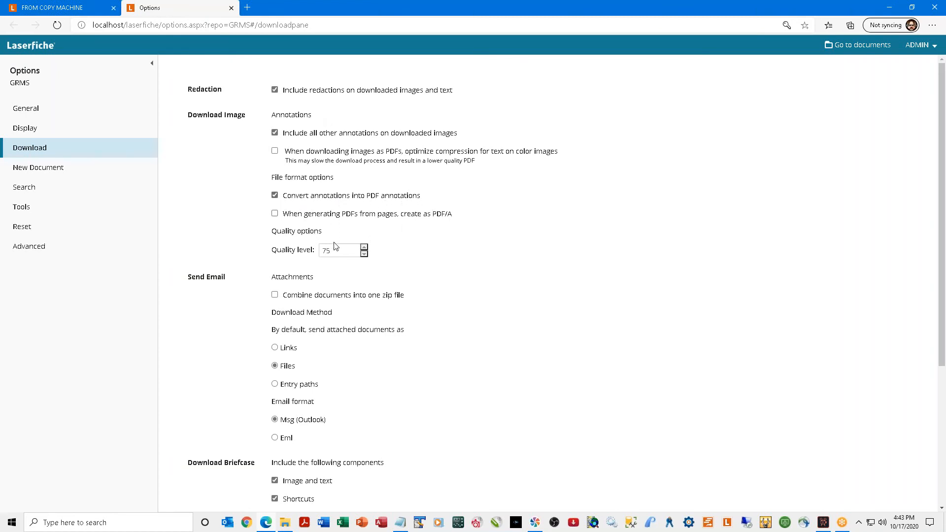
left_click(231, 7)
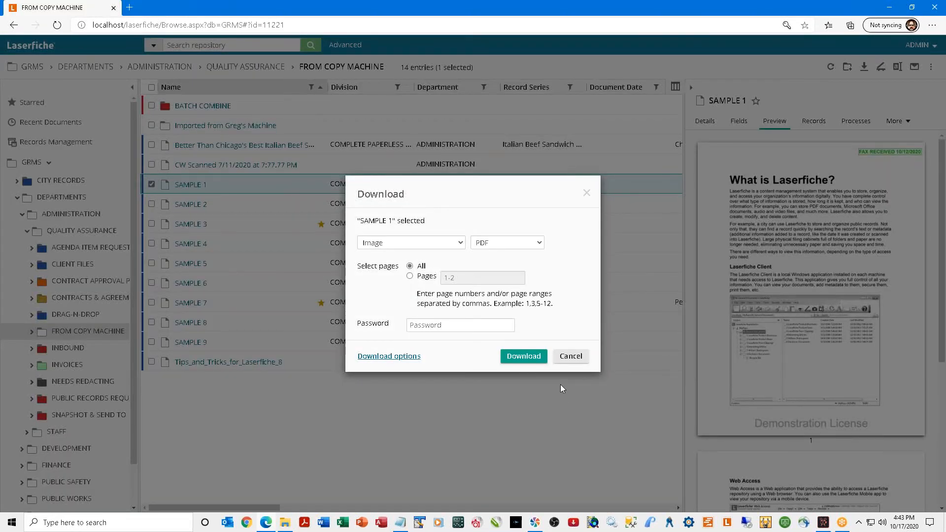
Download SAMPLE 1 as a PDF, giving the reason "Unauthorized distribution is grounds for dismissal".
left_click(528, 357)
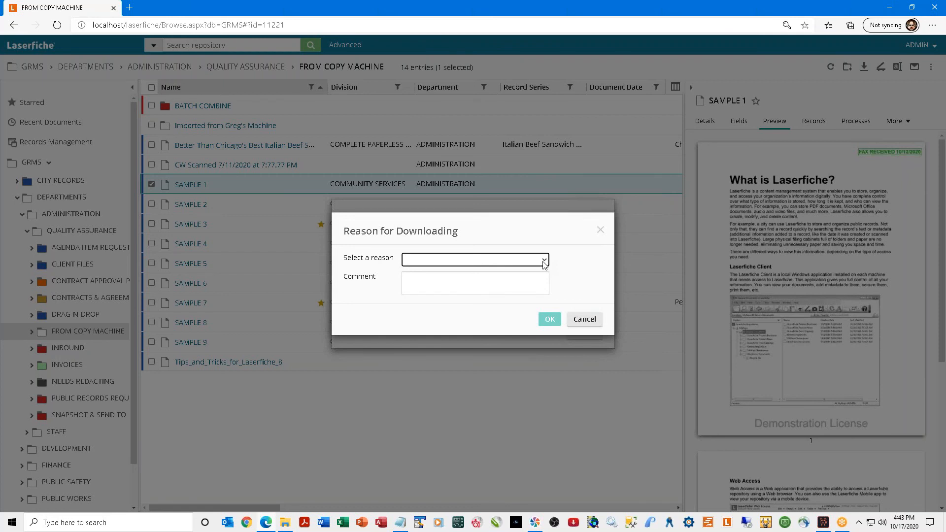
left_click(545, 261)
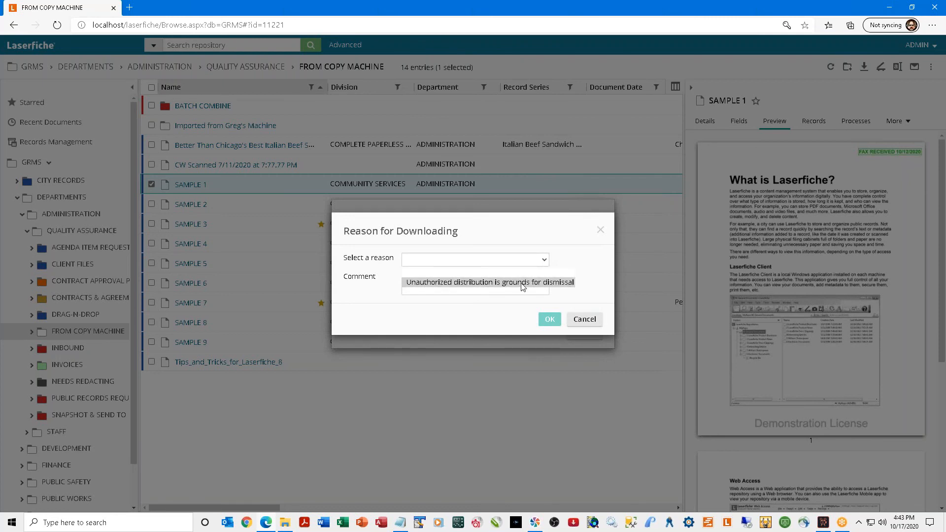
left_click(537, 282)
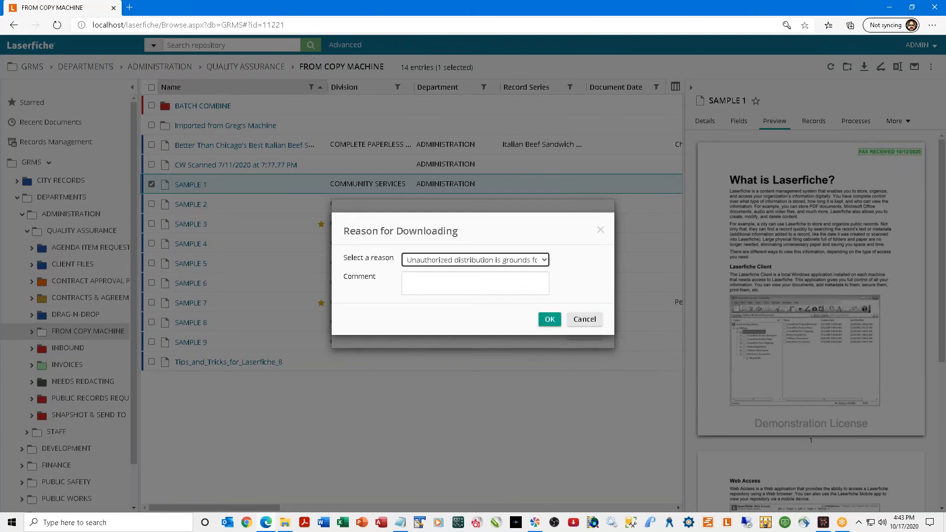
left_click(549, 319)
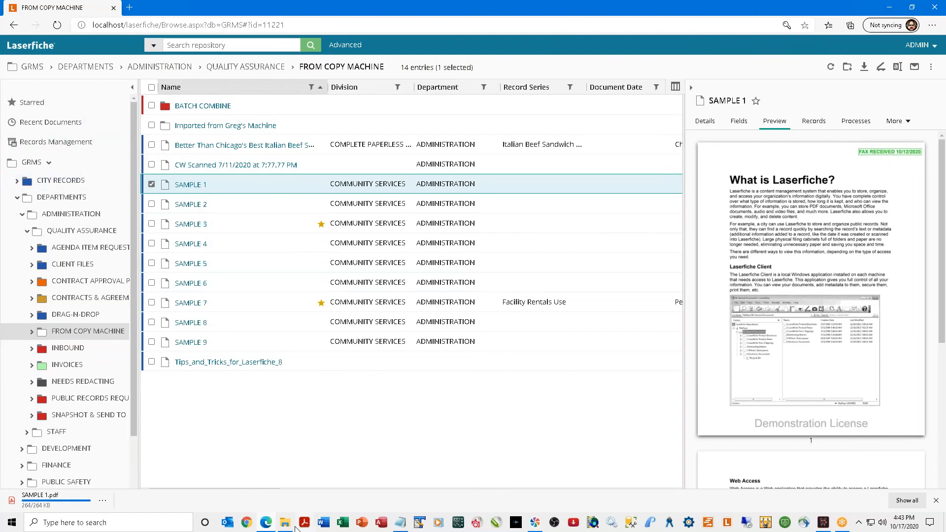
Show the downloaded SAMPLE 1.pdf in its folder and close the File Explorer window.
mouse_move(291, 528)
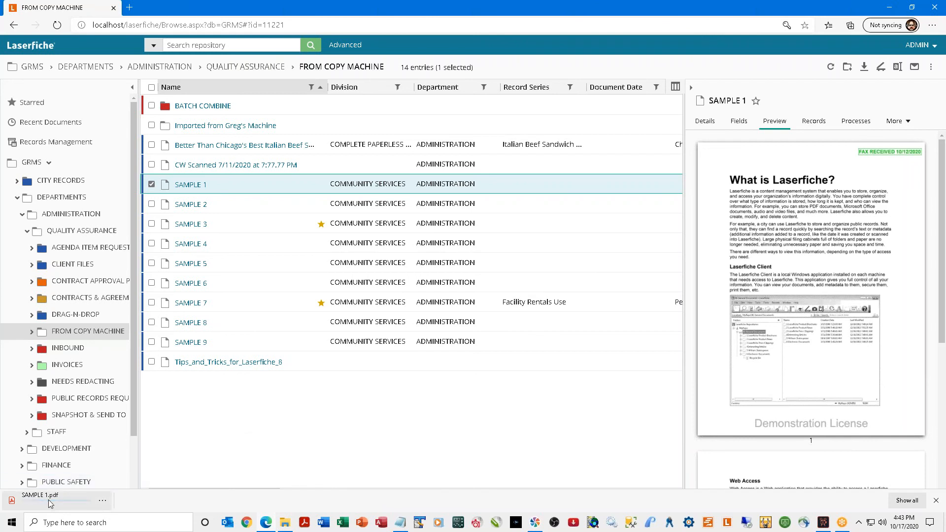
left_click(102, 501)
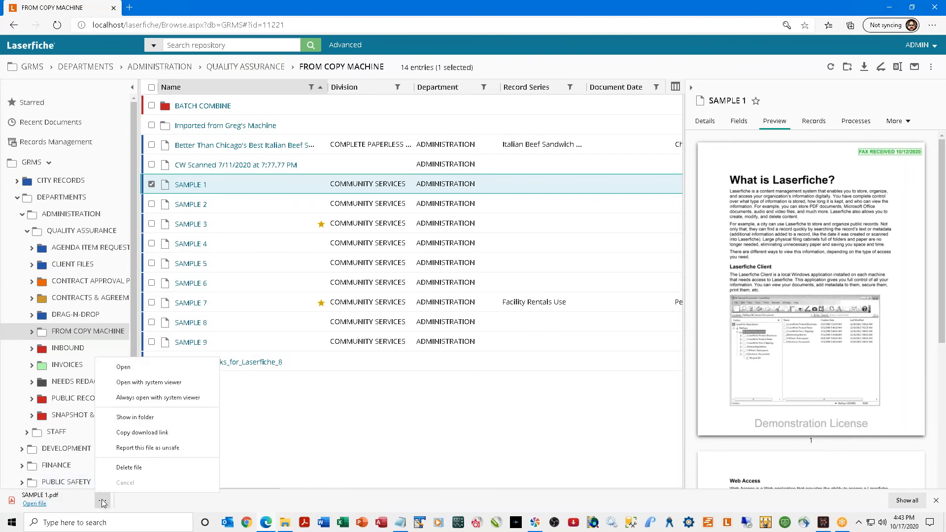
left_click(153, 418)
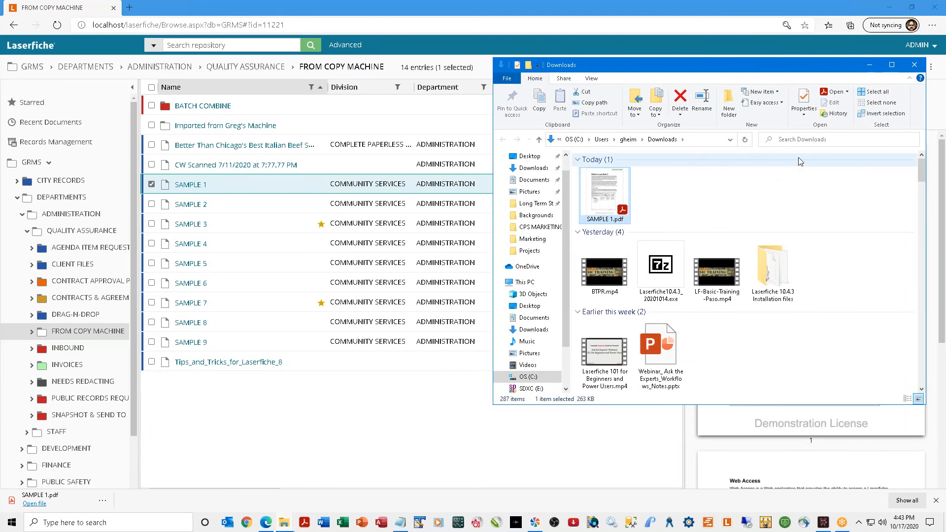
left_click(915, 64)
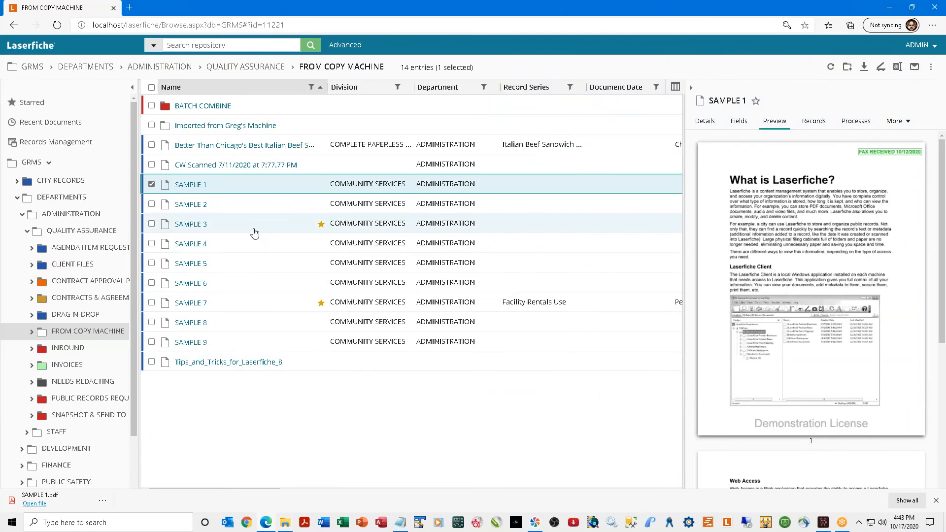
Deselect SAMPLE 1, create a folder called Name my New Folder in FROM COPY MACHINE, and open it.
left_click(151, 186)
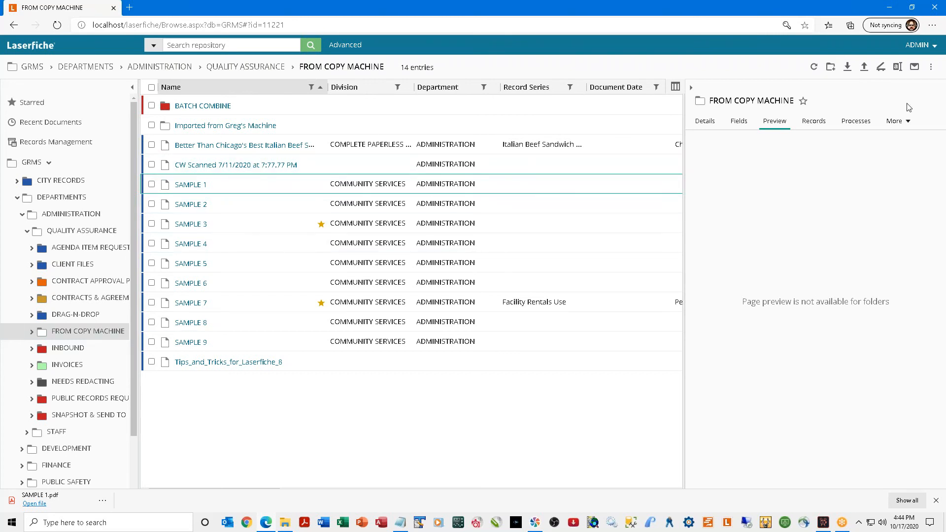
left_click(830, 66)
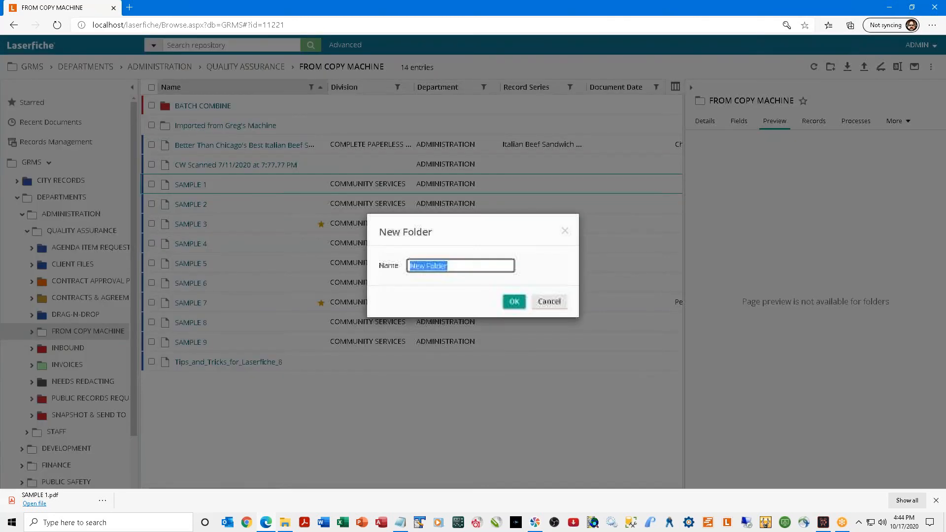
type("Name my")
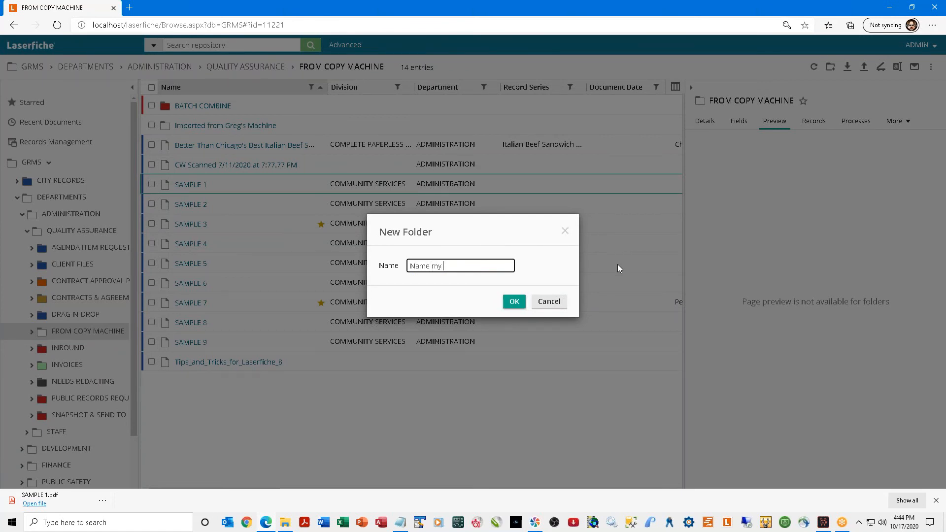
type(" New Folder")
left_click(523, 312)
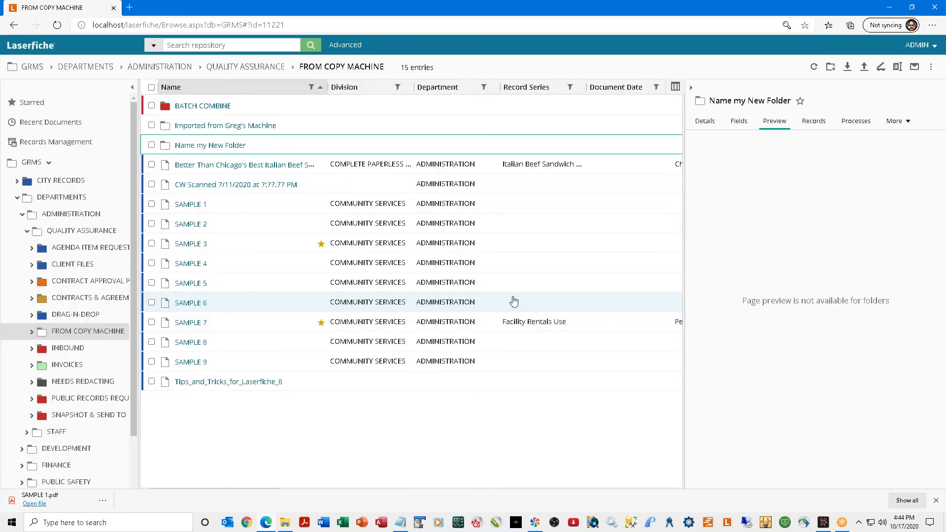
left_click(209, 145)
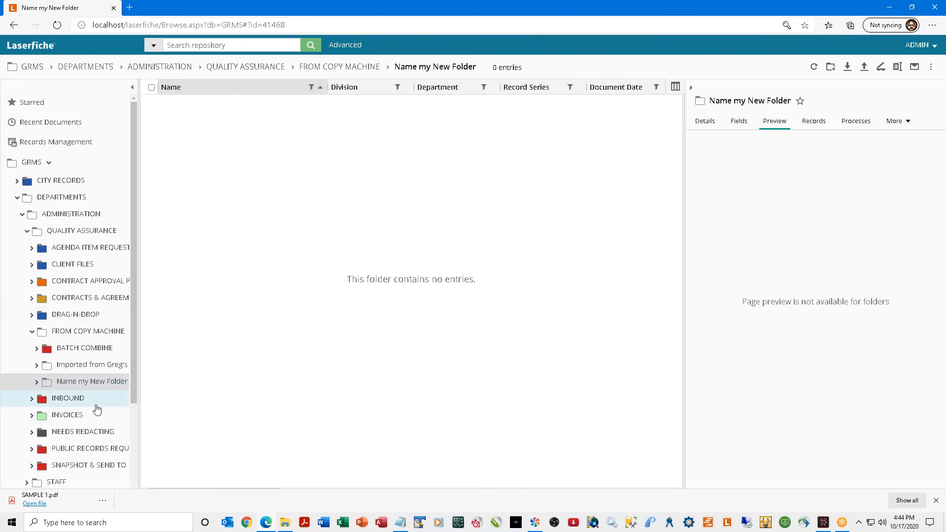
Open the BATCH COMBINE folder and widen its Name column to fit the full document names.
left_click(69, 349)
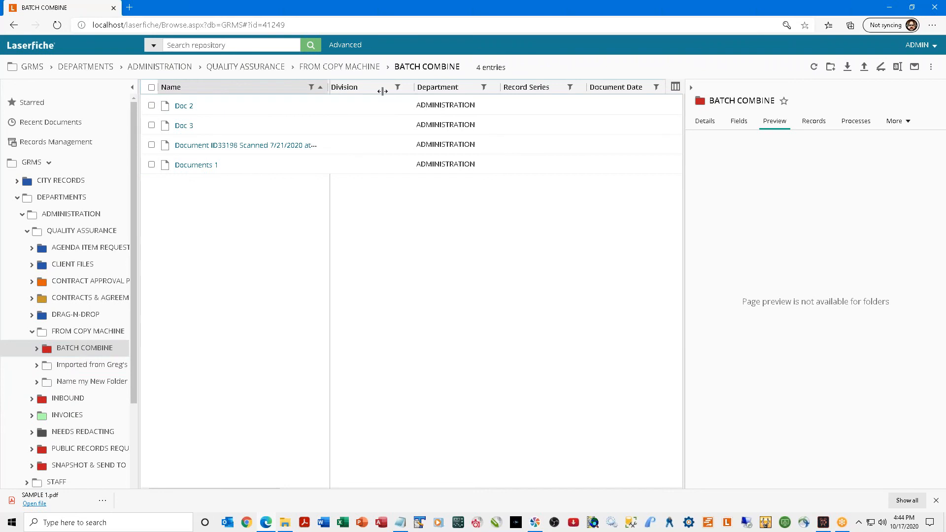
left_click_drag(327, 87, 435, 87)
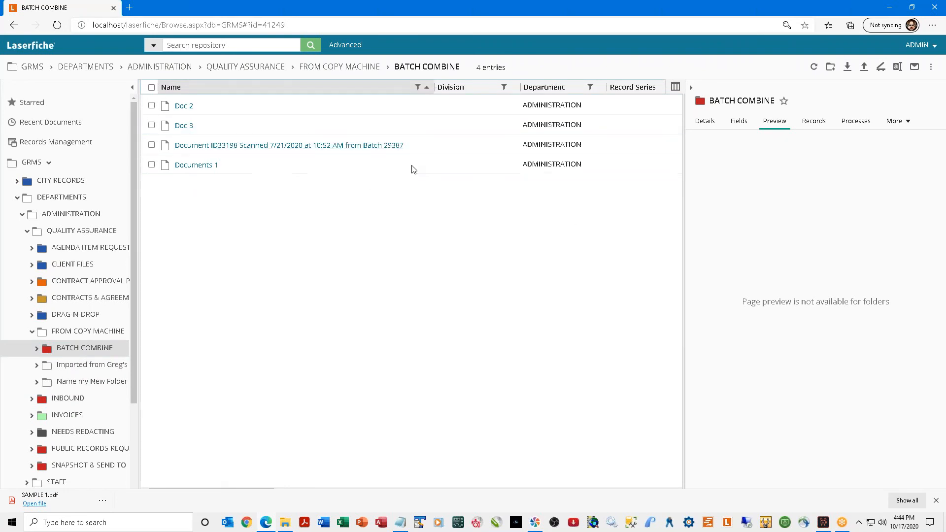
Merge Documents 1 into Doc 2 after the last page, and the Document ID33198 scan before the first page.
left_click_drag(205, 168, 215, 113)
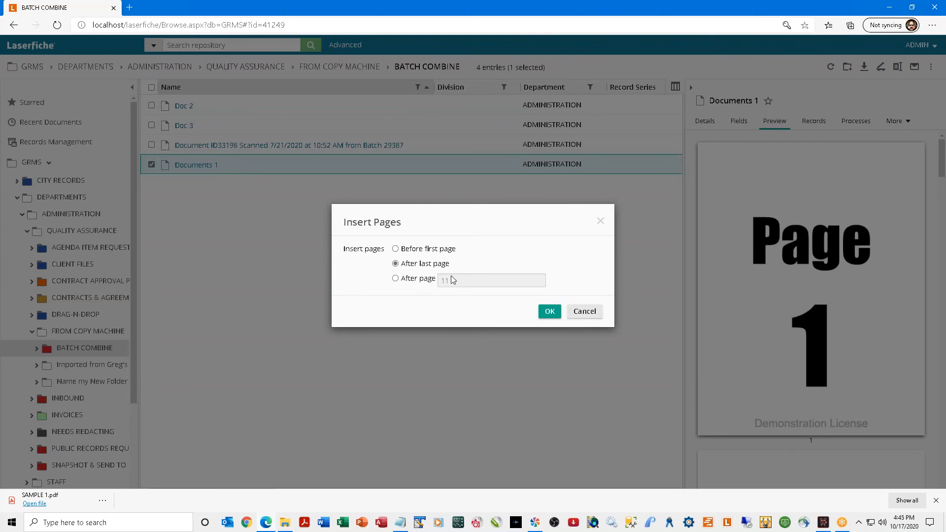
left_click(549, 312)
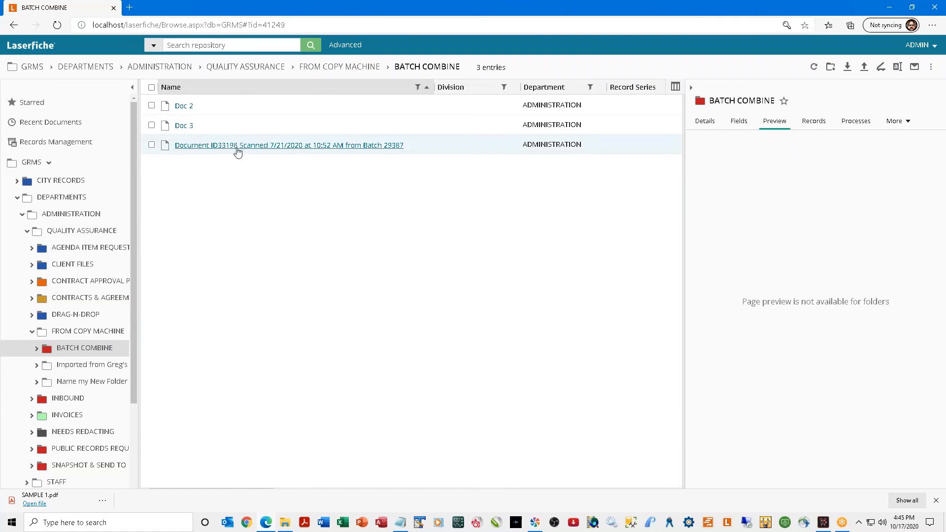
left_click_drag(202, 153, 187, 106)
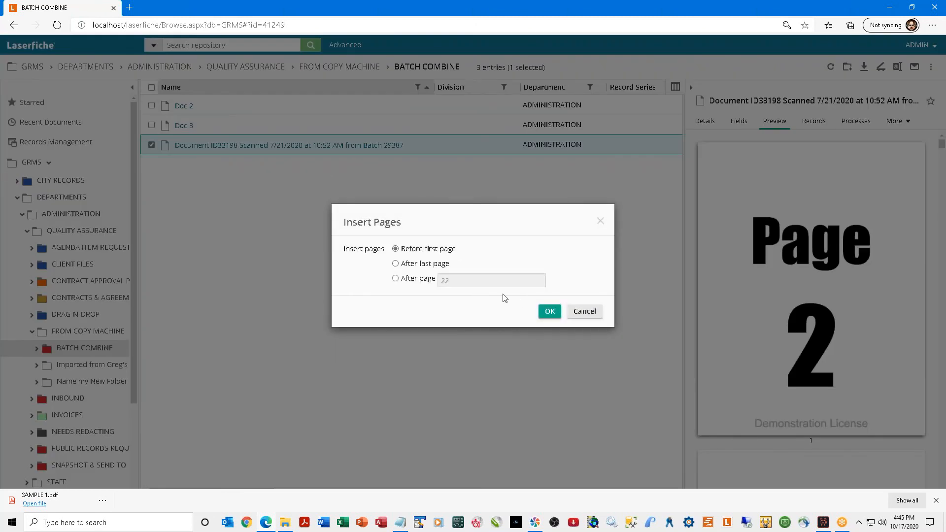
left_click(547, 311)
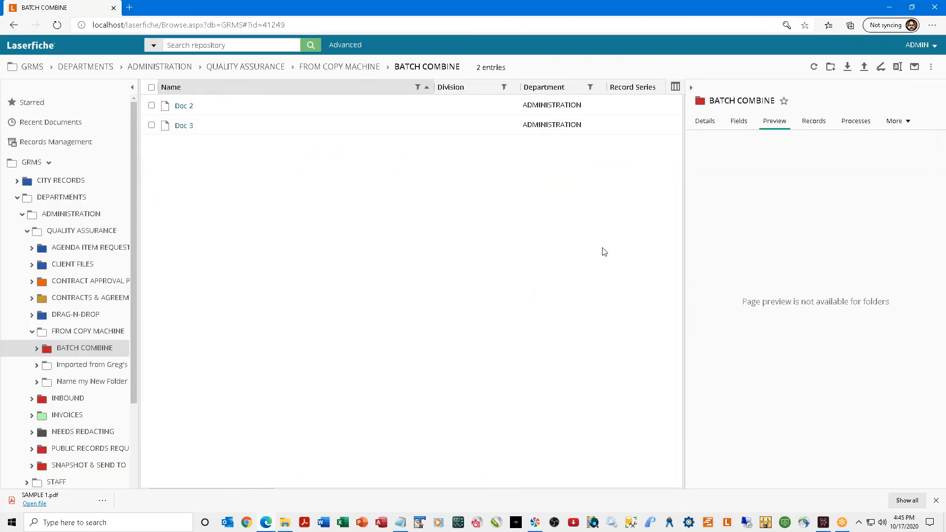
Open Doc 2, move the sheet reading Page 1 from fourth to first position, review the thumbnails, and close the document.
left_click(184, 106)
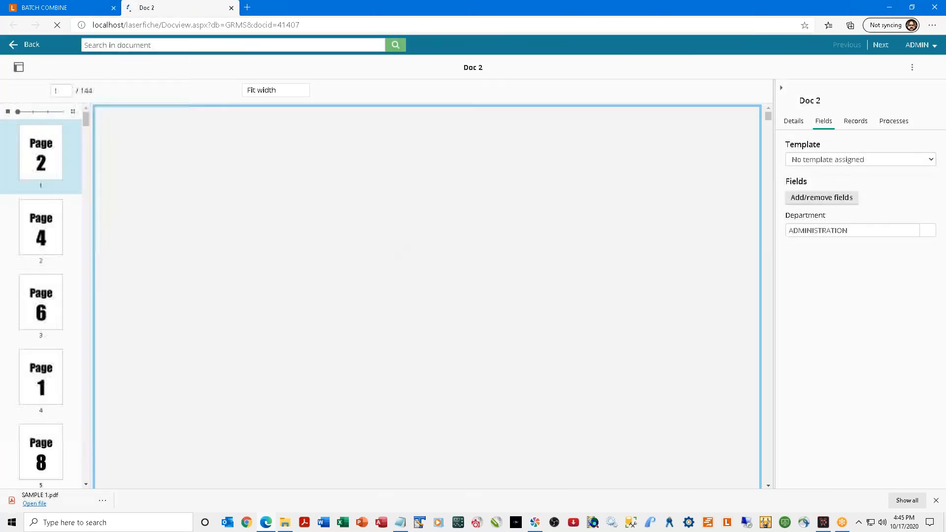
scroll(64, 291, "down", 2)
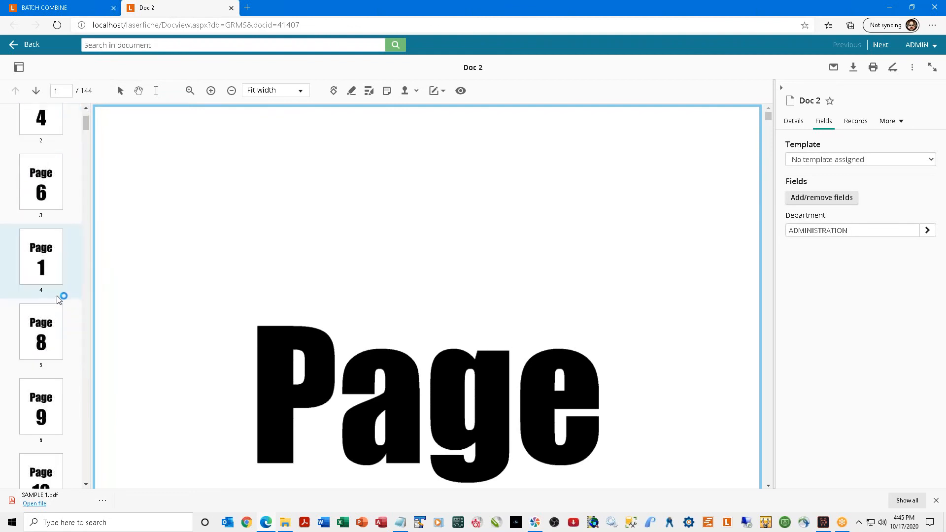
scroll(57, 303, "down", 1)
scroll(56, 302, "up", 1)
left_click_drag(40, 272, 43, 119)
scroll(41, 170, "down", 5)
scroll(40, 176, "down", 4)
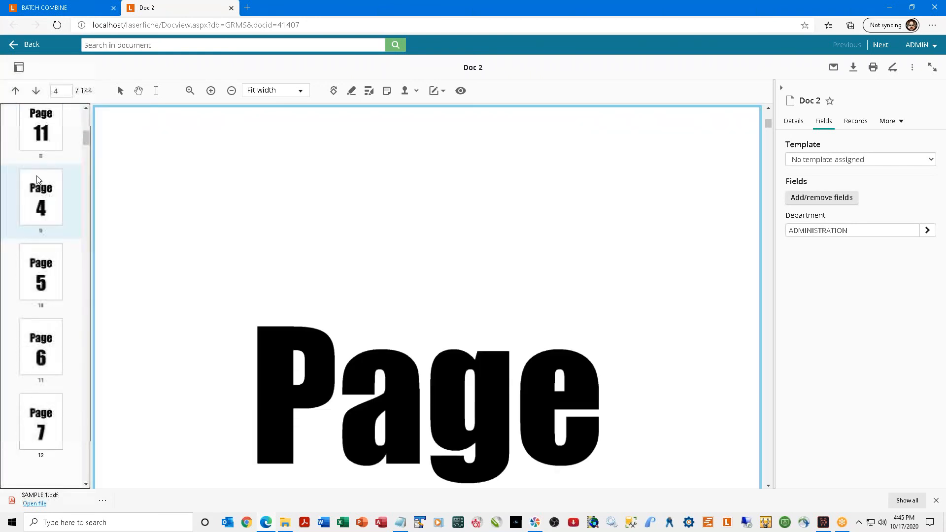
left_click(231, 8)
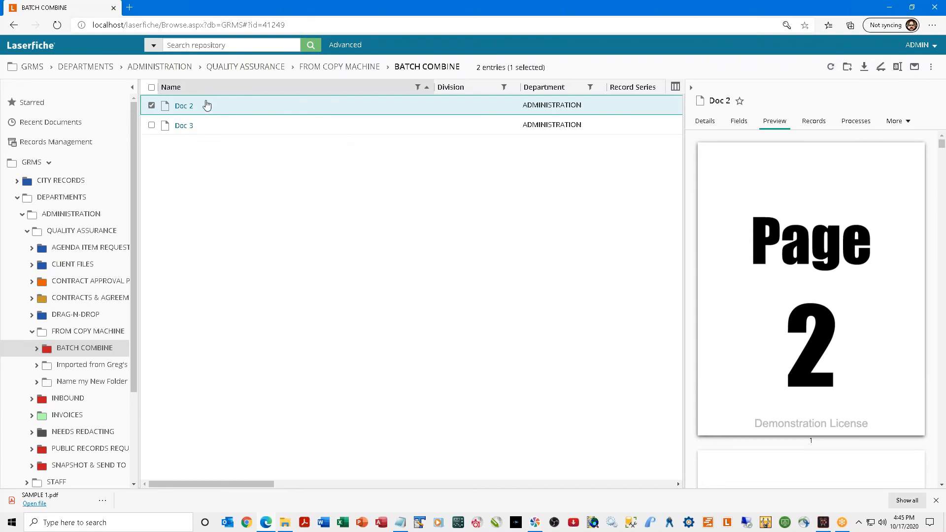
Copy the URL of Doc 2 and review the other actions available for it.
right_click(188, 108)
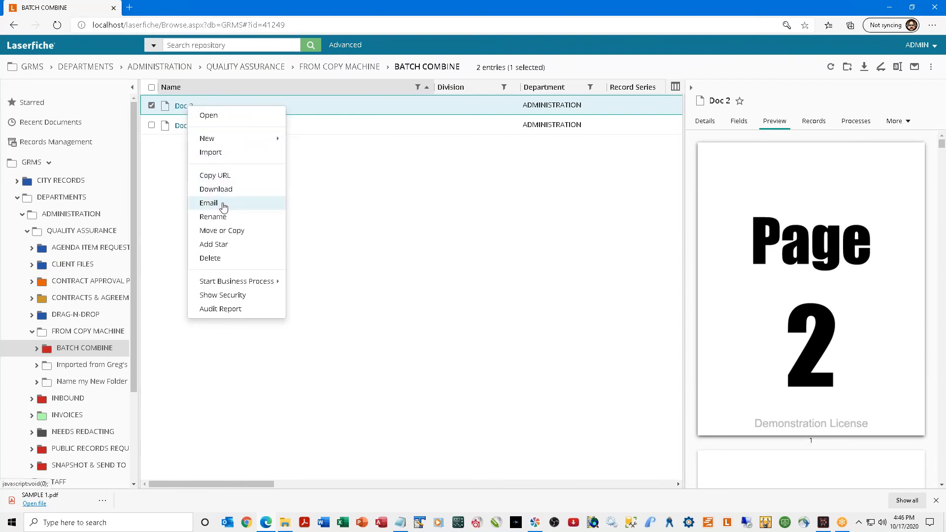
left_click(220, 176)
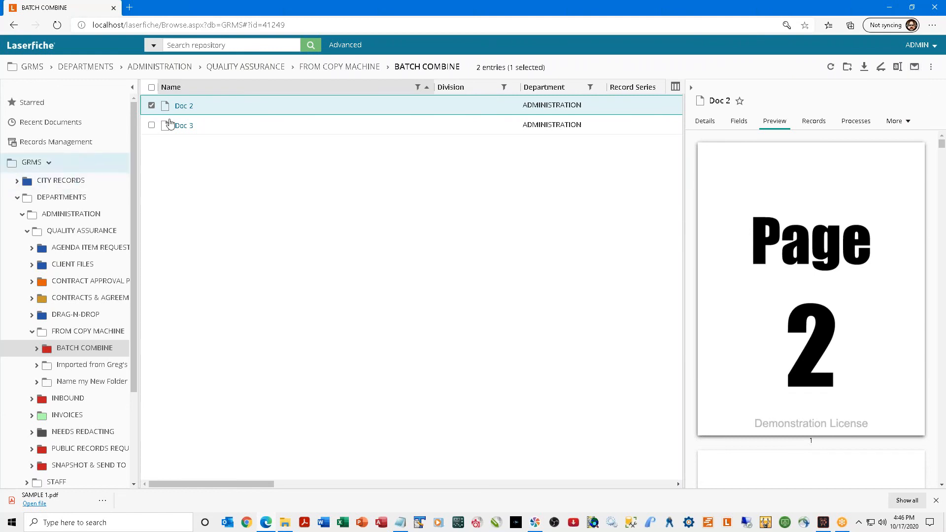
right_click(179, 107)
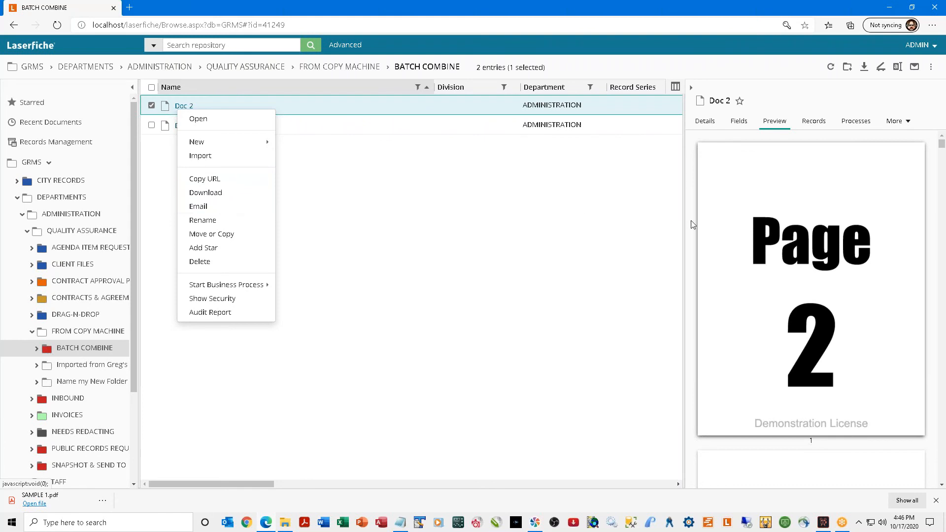
left_click(557, 241)
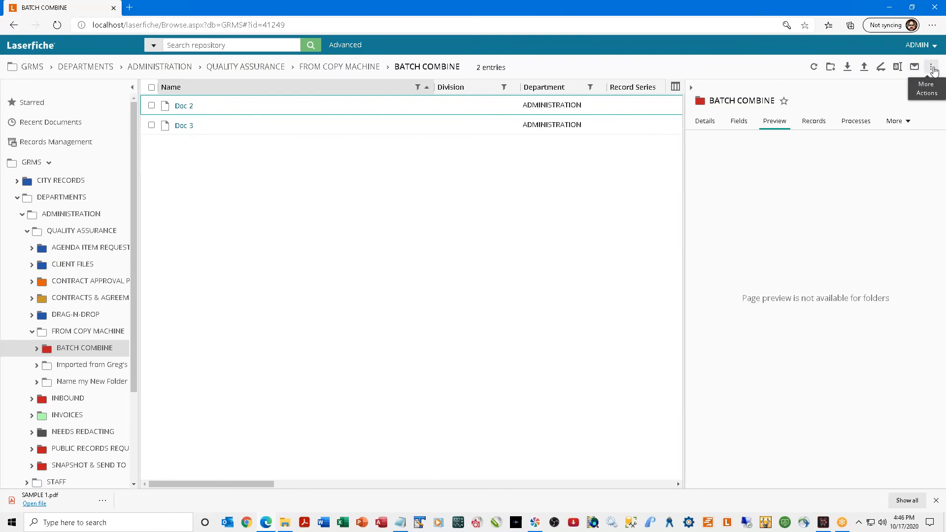
Review the additional actions for the BATCH COMBINE folder and the business processes that can be started on Doc 2.
left_click(933, 68)
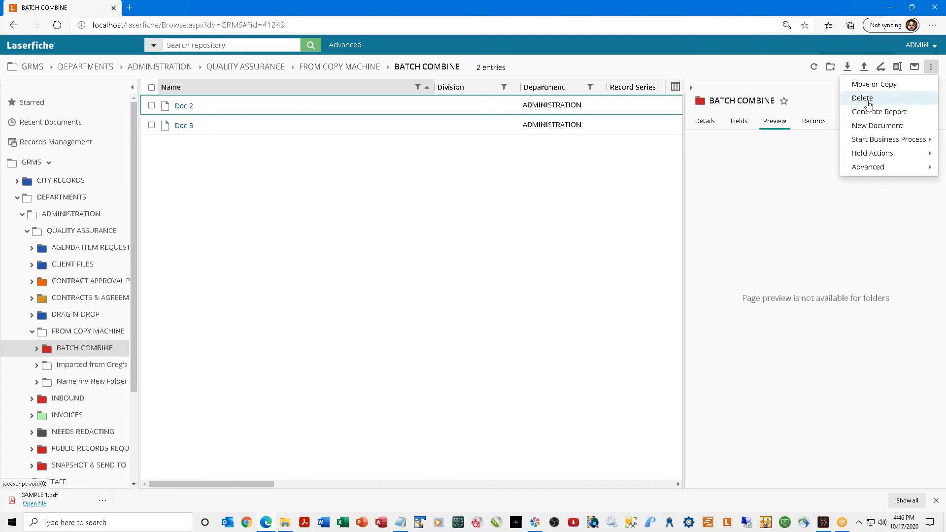
mouse_move(881, 143)
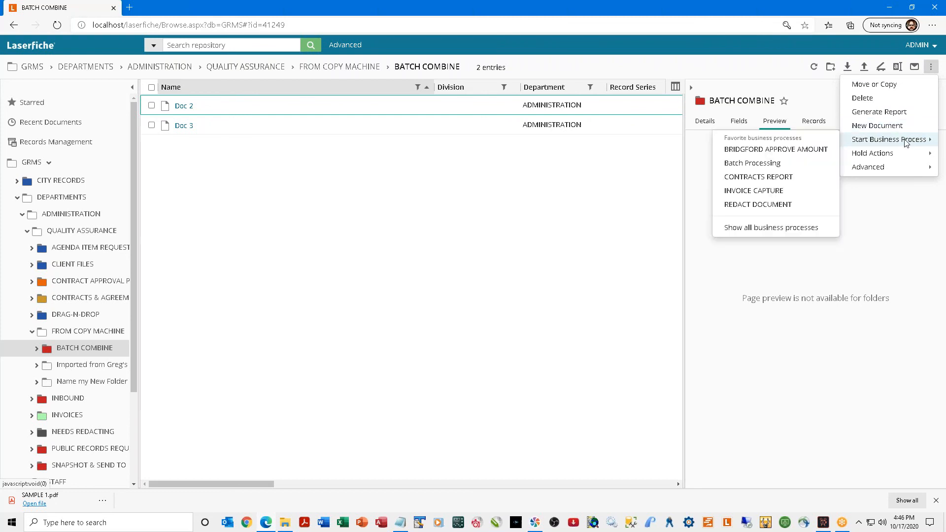
mouse_move(894, 168)
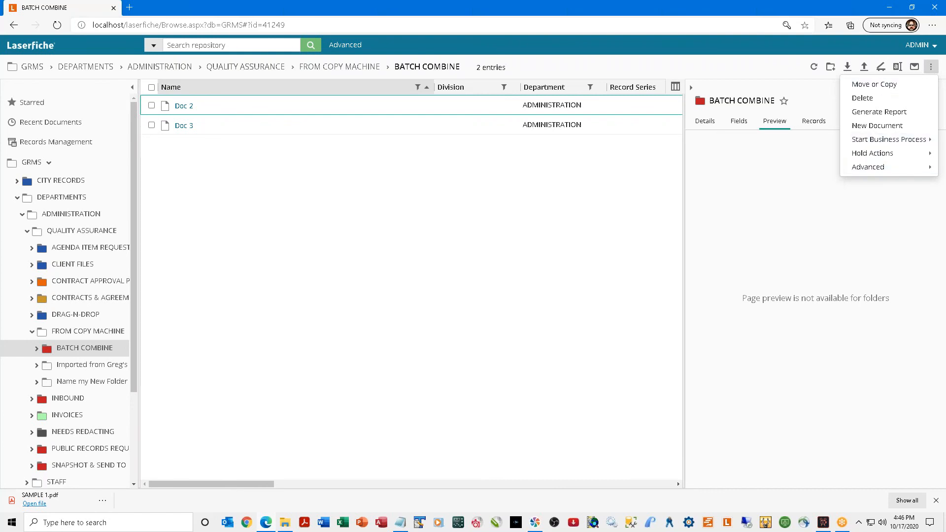
left_click(187, 181)
right_click(187, 115)
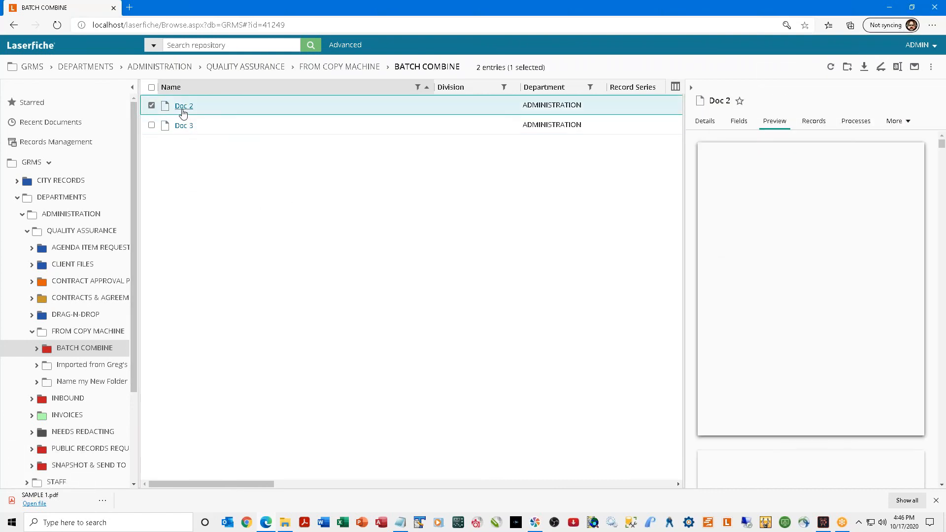
mouse_move(227, 293)
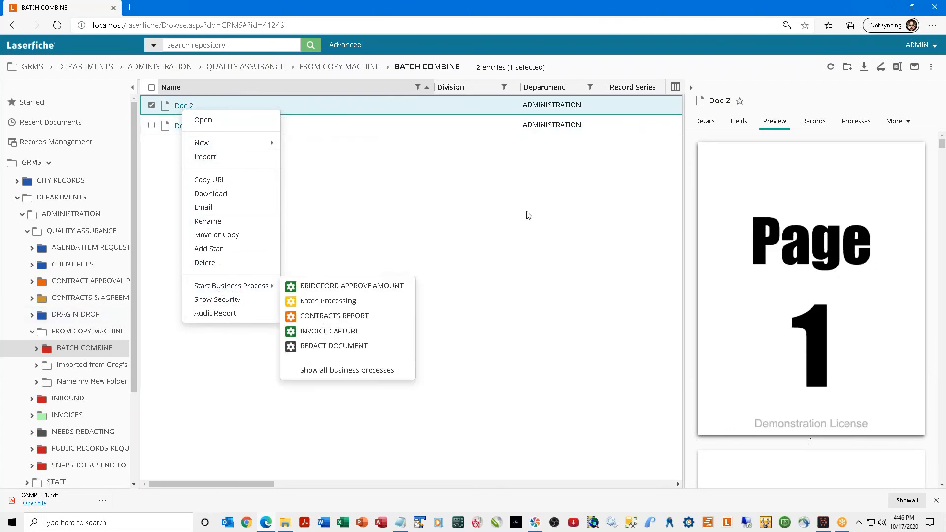
left_click(440, 193)
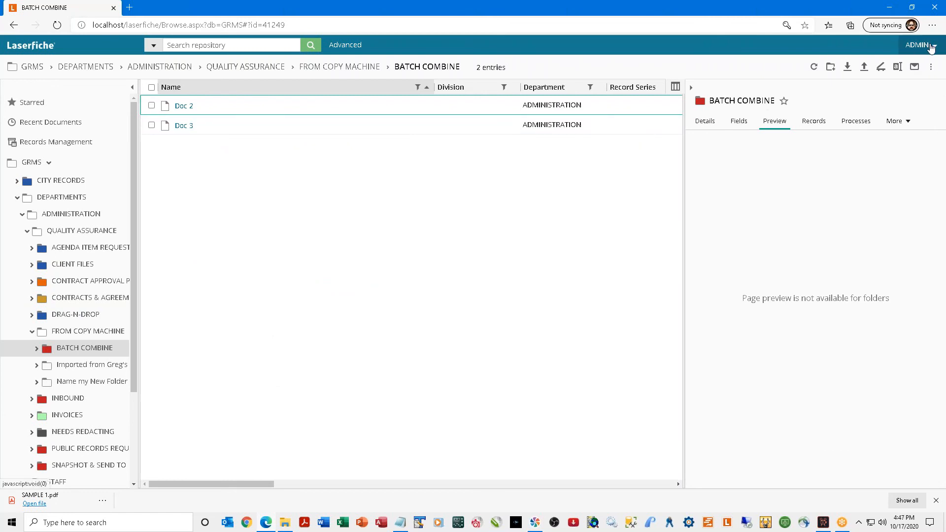
Open the General options page for the GRMS repository.
left_click(931, 46)
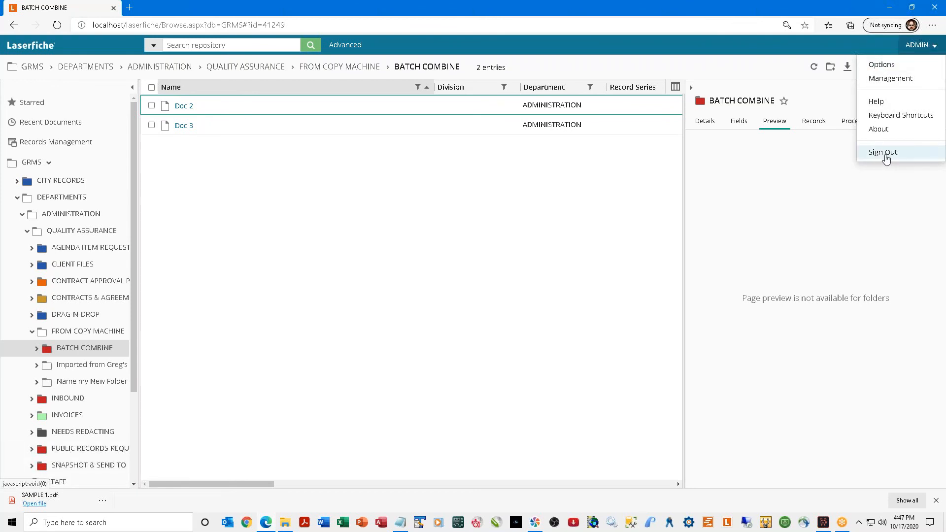
left_click(882, 64)
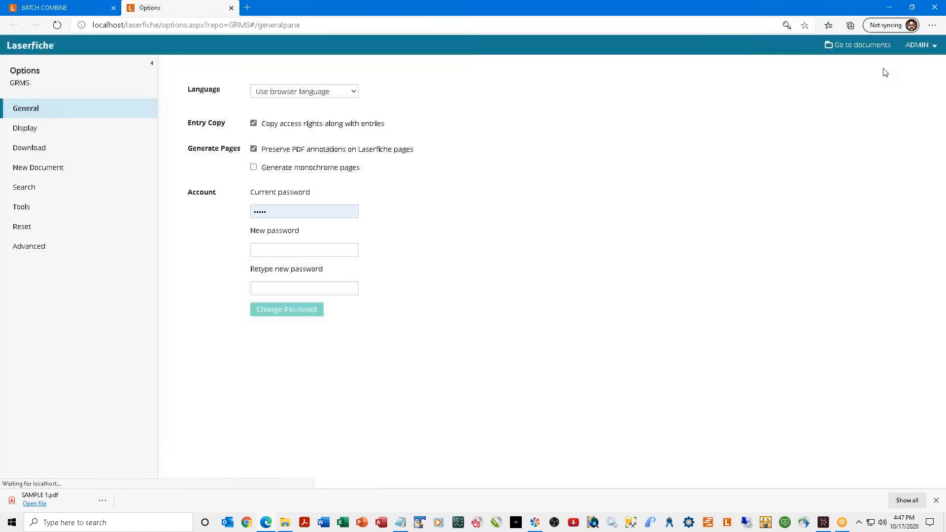
Review the Display, General, Tools and New Document settings on the options page, finishing on the Display settings.
left_click(26, 129)
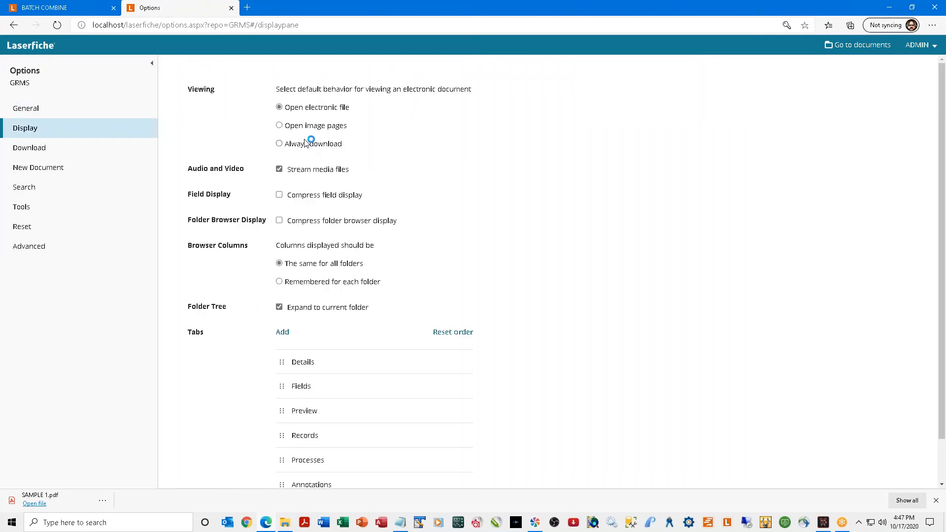
scroll(329, 210, "down", 1)
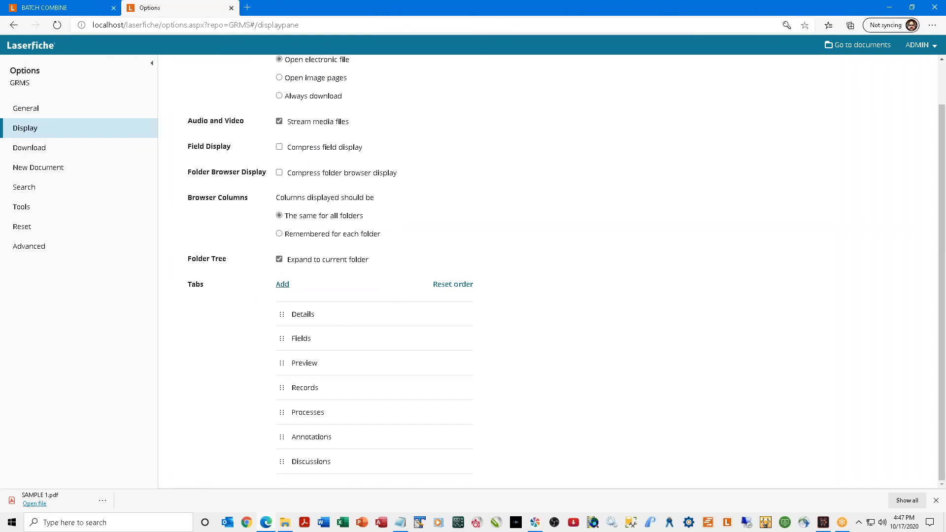
scroll(284, 197, "up", 1)
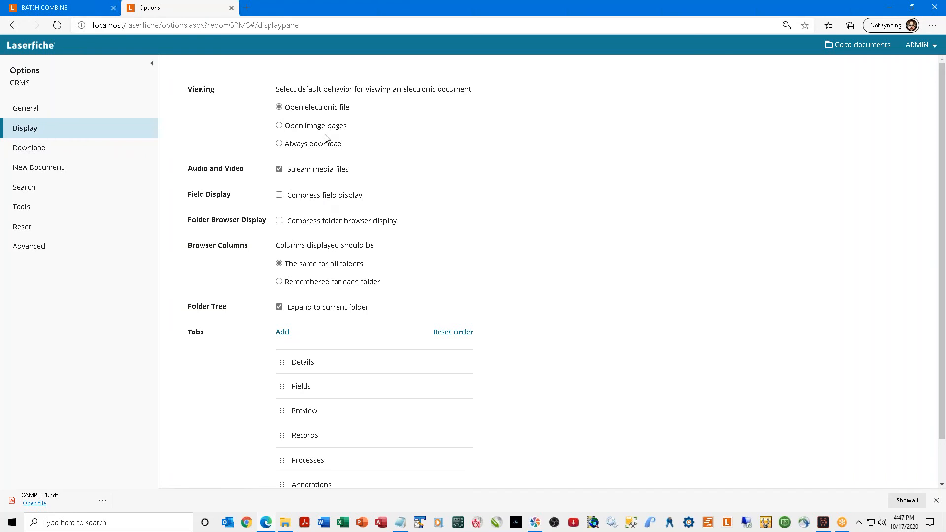
left_click(70, 114)
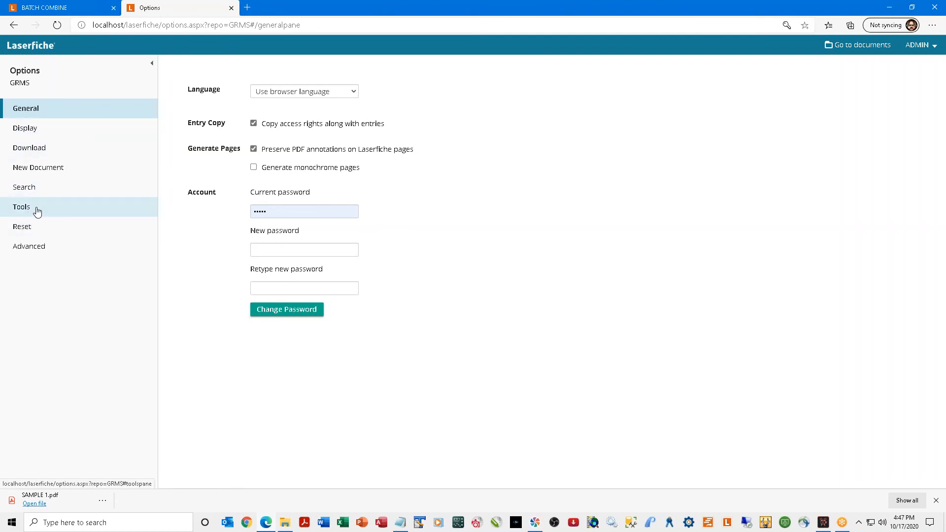
left_click(22, 207)
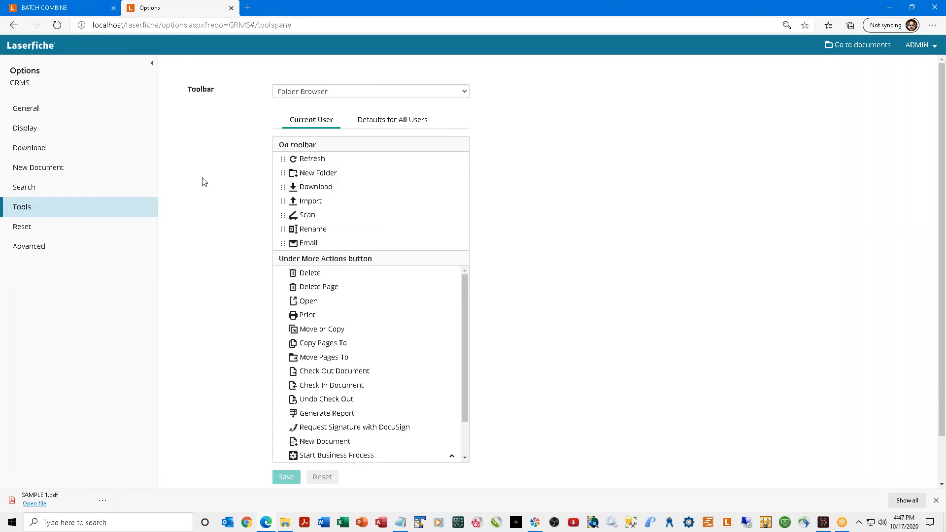
left_click(31, 176)
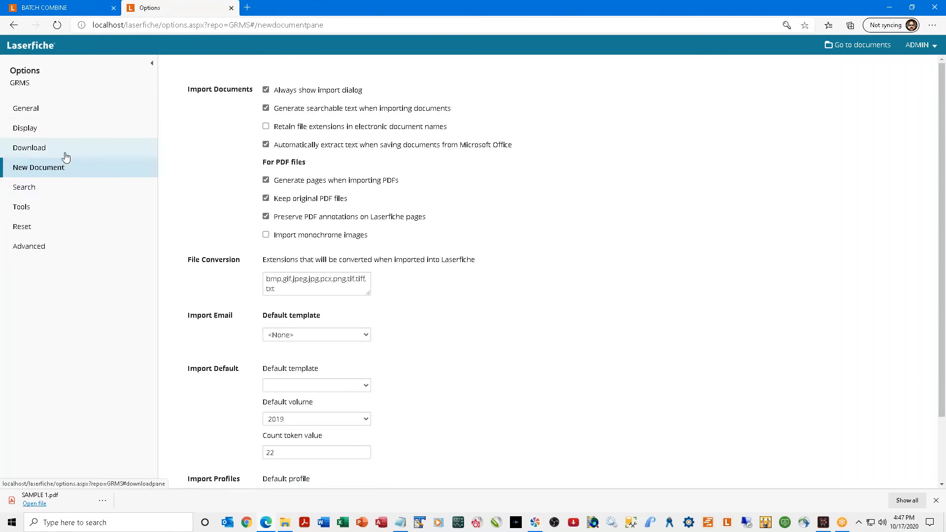
left_click(33, 130)
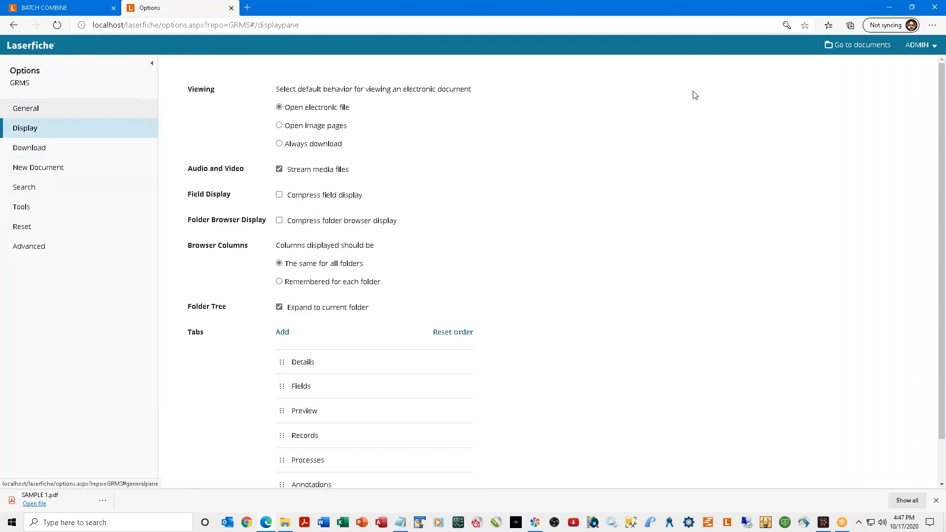
Check the admin account's menu, close the options page, and widen the folder tree pane so full folder names fit.
left_click(932, 45)
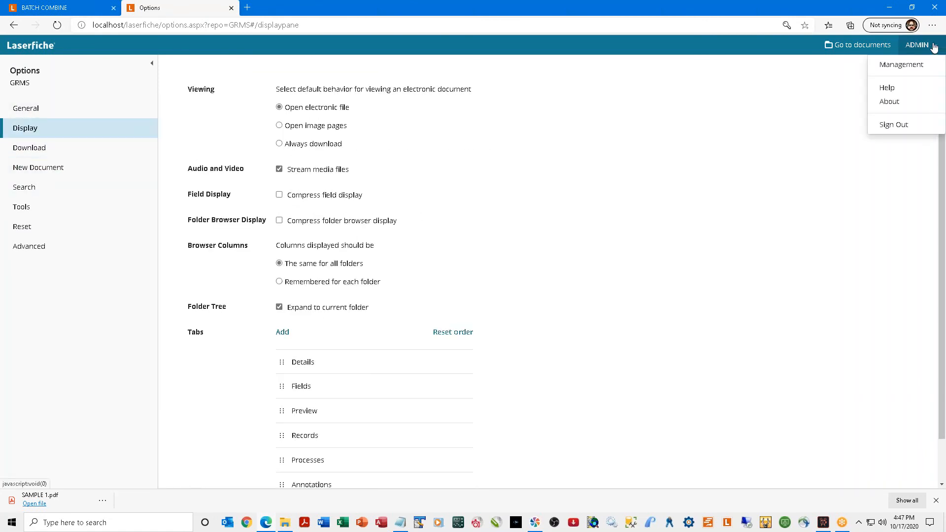
left_click(934, 46)
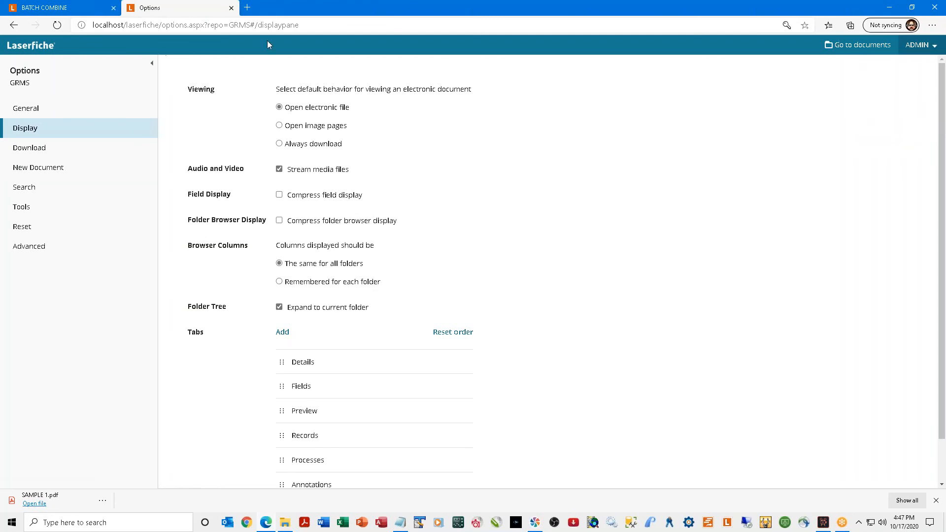
left_click(231, 8)
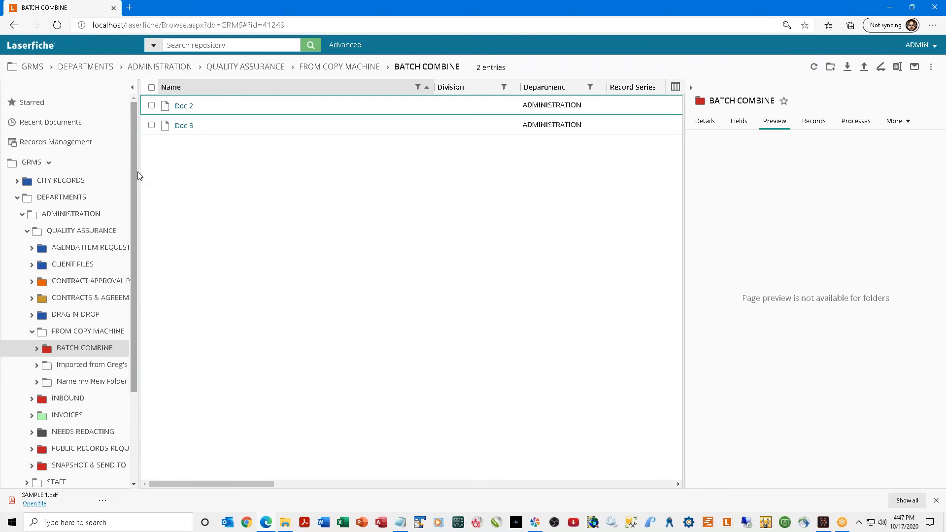
left_click_drag(139, 175, 214, 185)
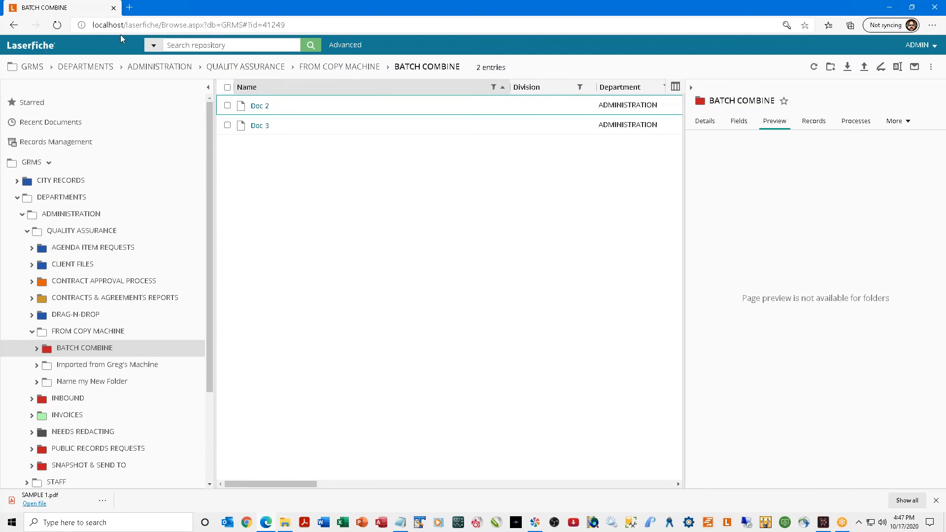
Search the repository for "paperless".
left_click(180, 44)
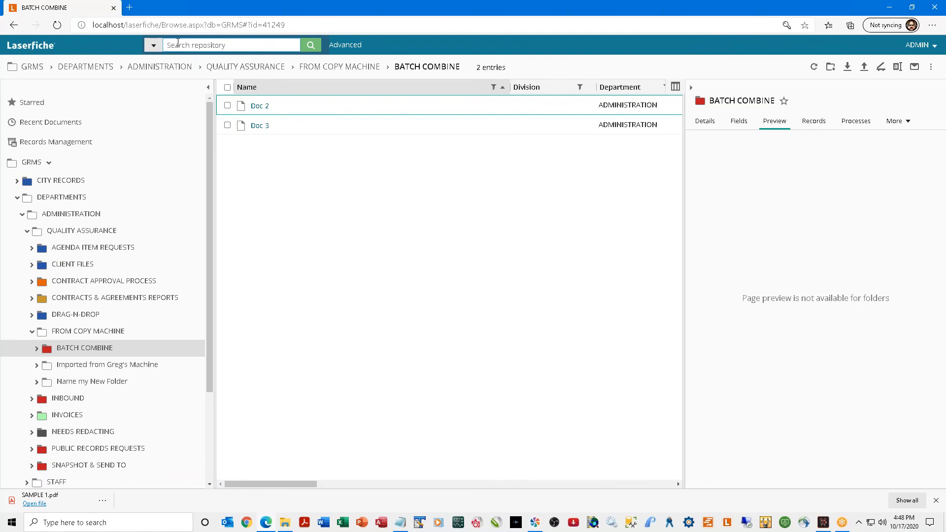
type("paperless")
key("Return")
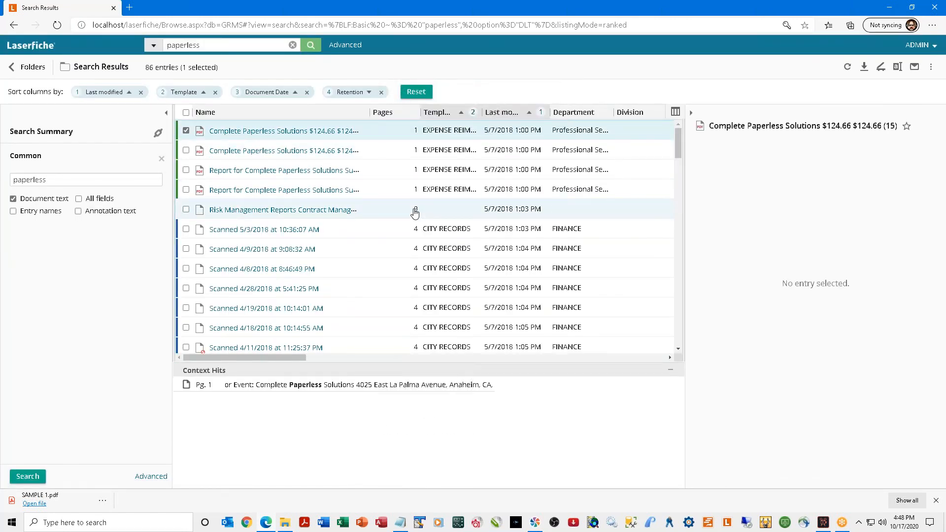
Review the quick search scope choices and show the template fields of the selected first search result.
left_click(154, 47)
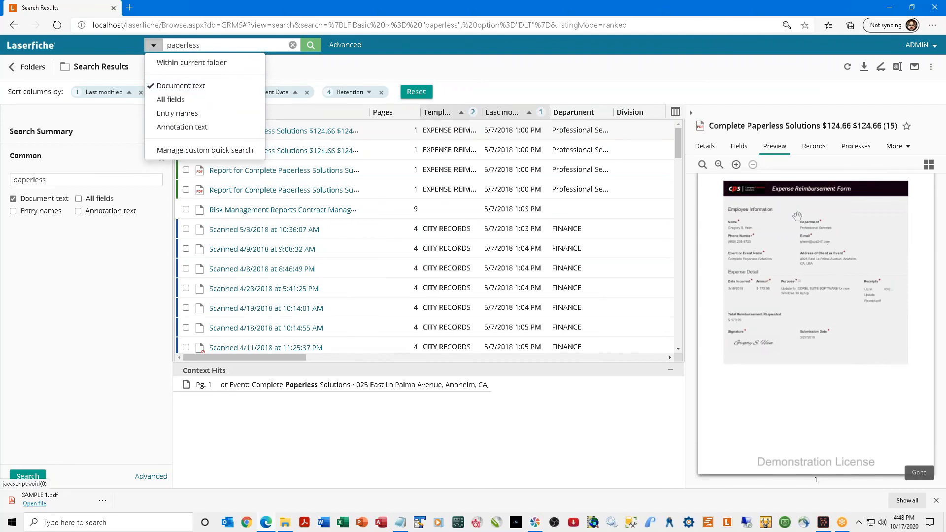
left_click(739, 147)
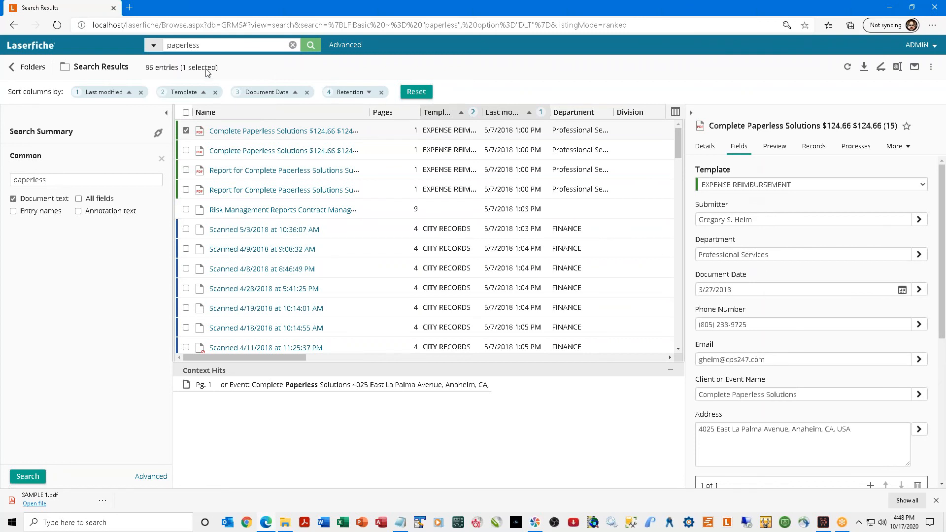
left_click(153, 45)
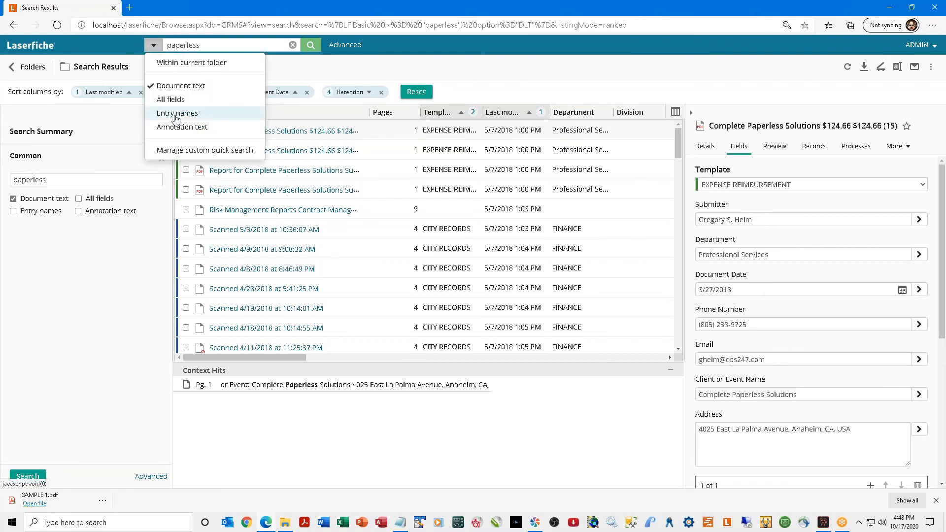
Add Name as a further sort column for the search results and look over the search scope choices, keeping Document text.
left_click(324, 114)
scroll(274, 205, "down", 2)
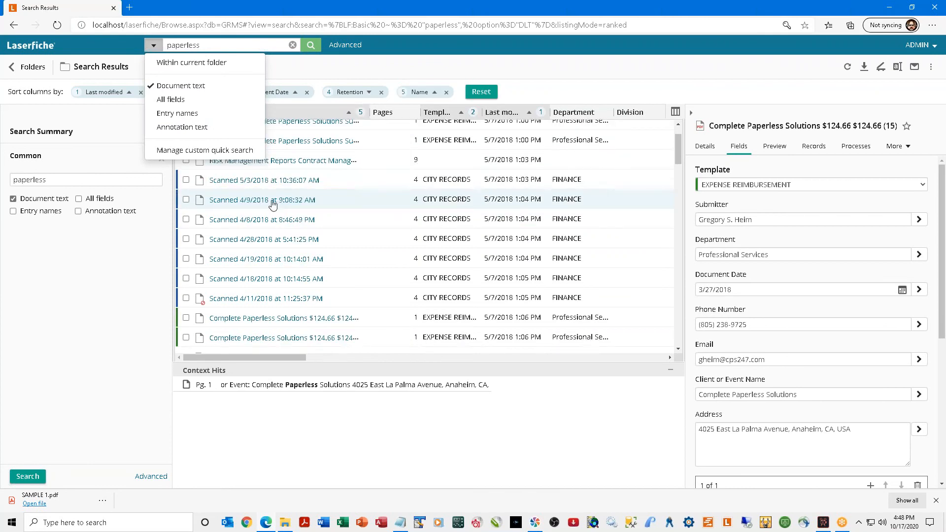
scroll(274, 205, "up", 2)
left_click(181, 114)
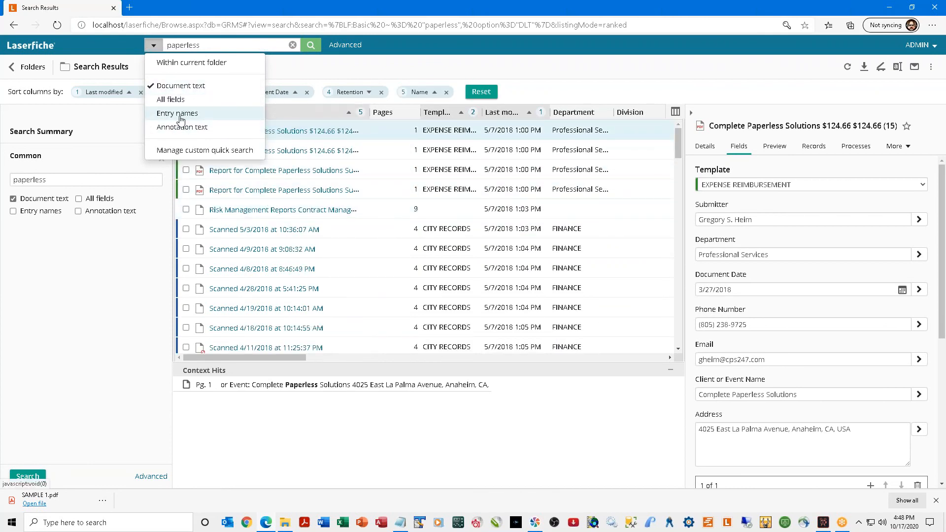
left_click(182, 118)
left_click(133, 267)
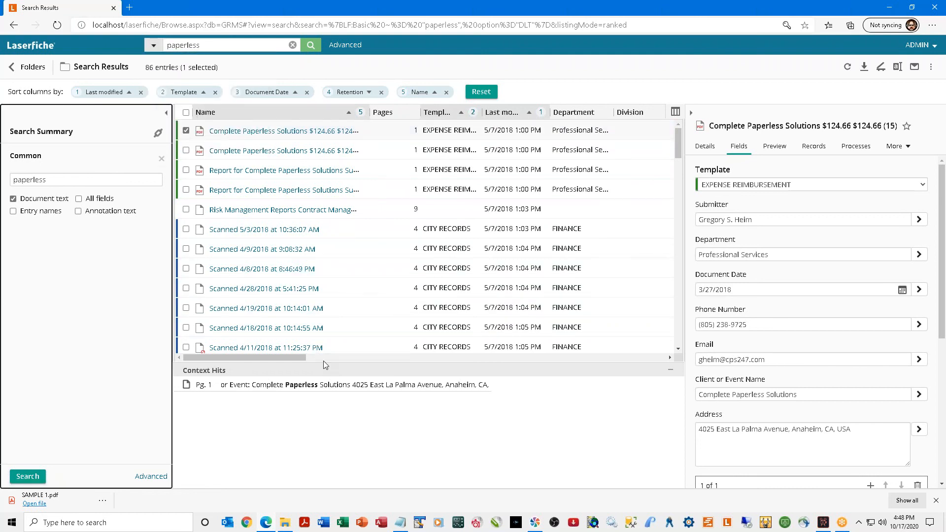
Look through the list of search results and dismiss the browser's download bar.
scroll(249, 158, "down", 1)
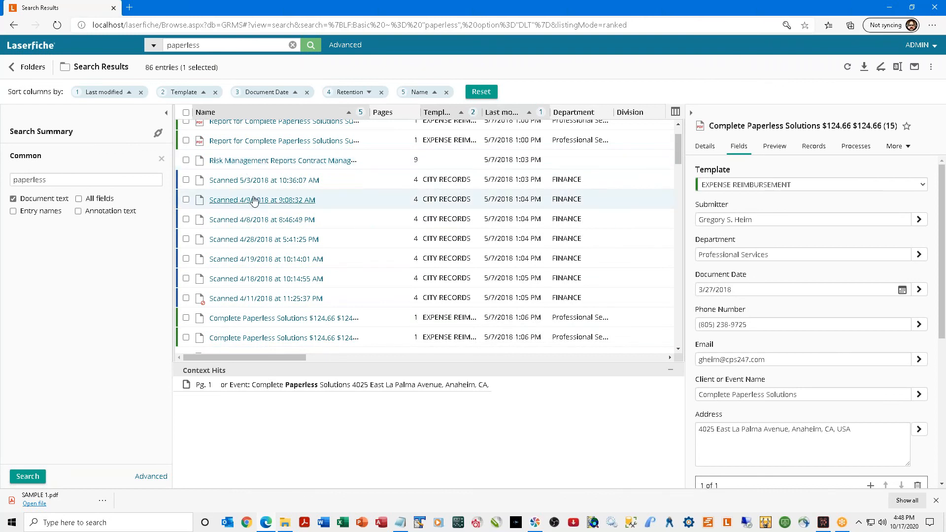
scroll(252, 211, "down", 2)
scroll(252, 211, "up", 2)
scroll(252, 211, "up", 1)
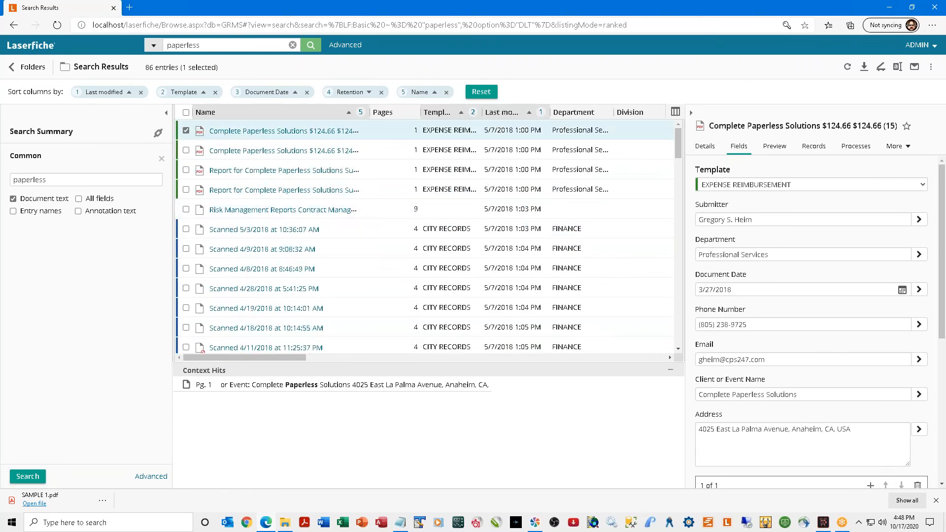
left_click(935, 500)
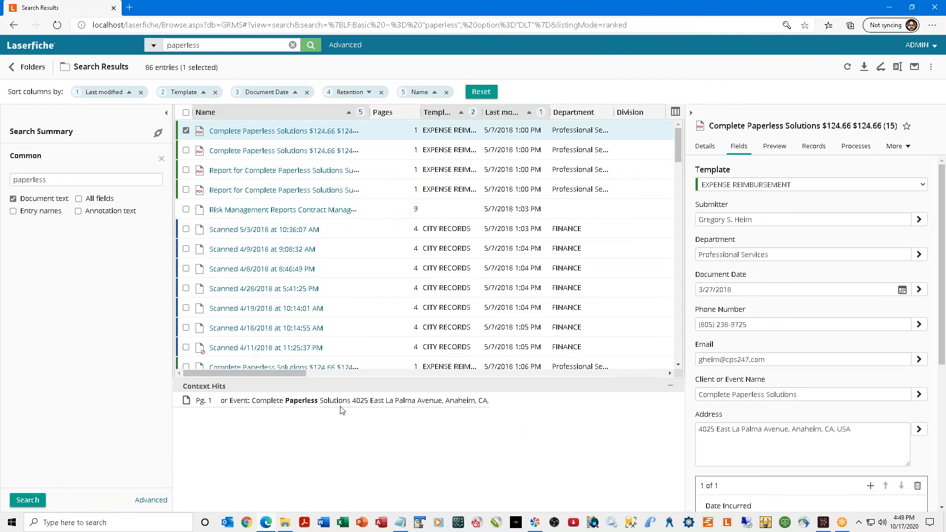
Deselect the first result, then check the context hits of "Scanned 5/3/2018 at 10:36:07 AM" and deselect that document too.
left_click(186, 130)
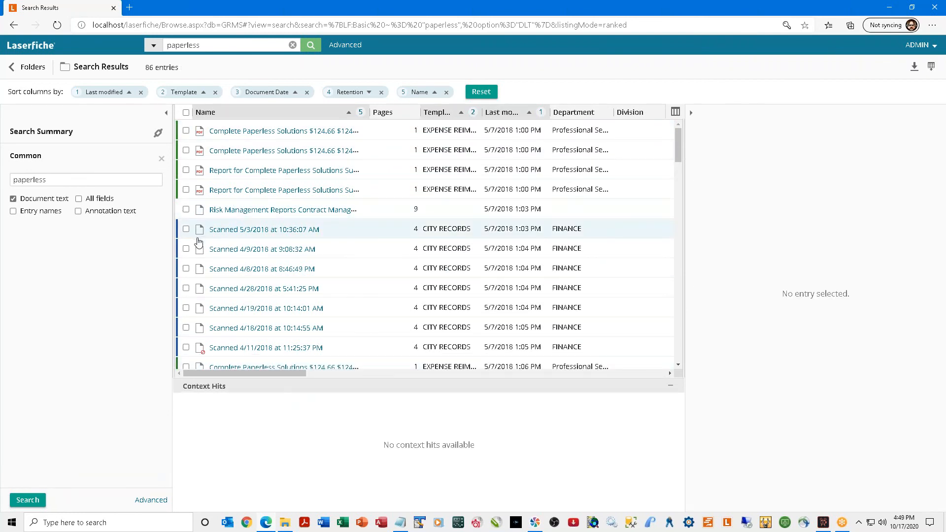
left_click(186, 229)
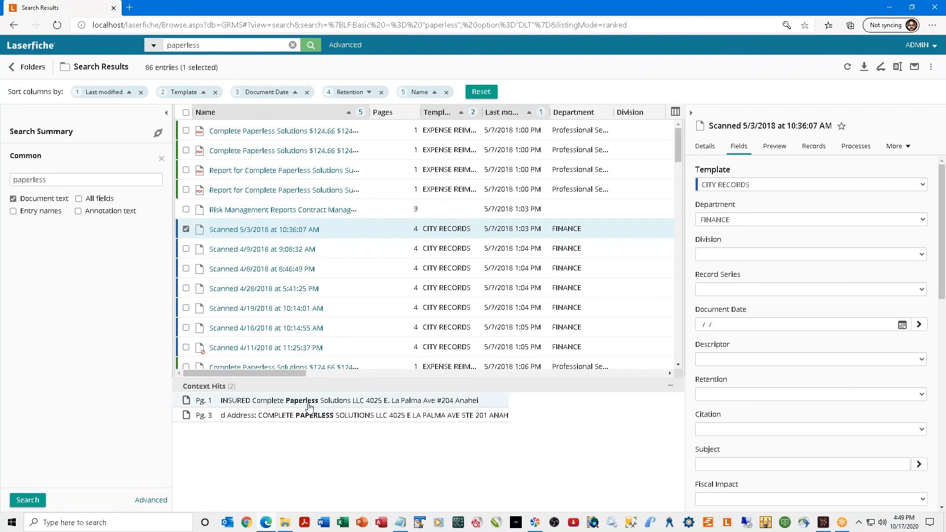
left_click(185, 230)
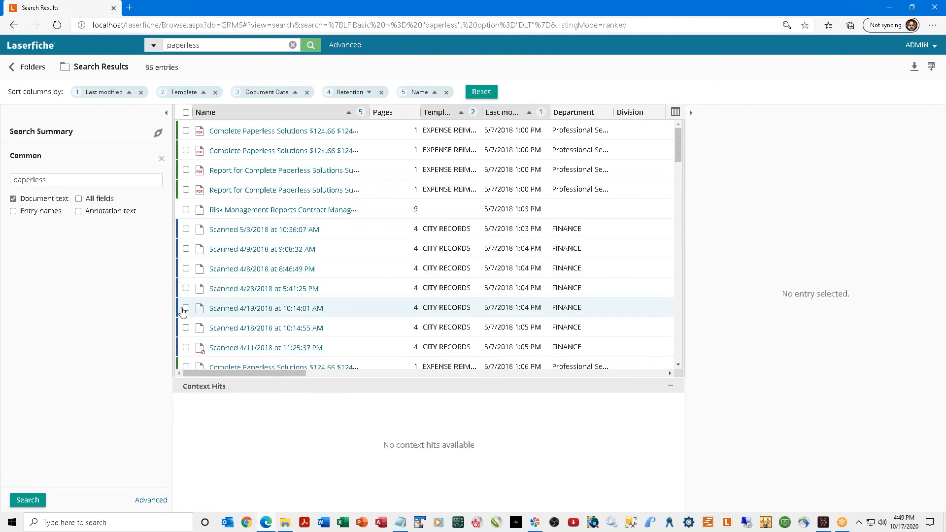
Select the lower of the two 11-page Risk Management Reports entries from 5/7/2018 1:10 PM and read through its context hits.
scroll(187, 313, "down", 4)
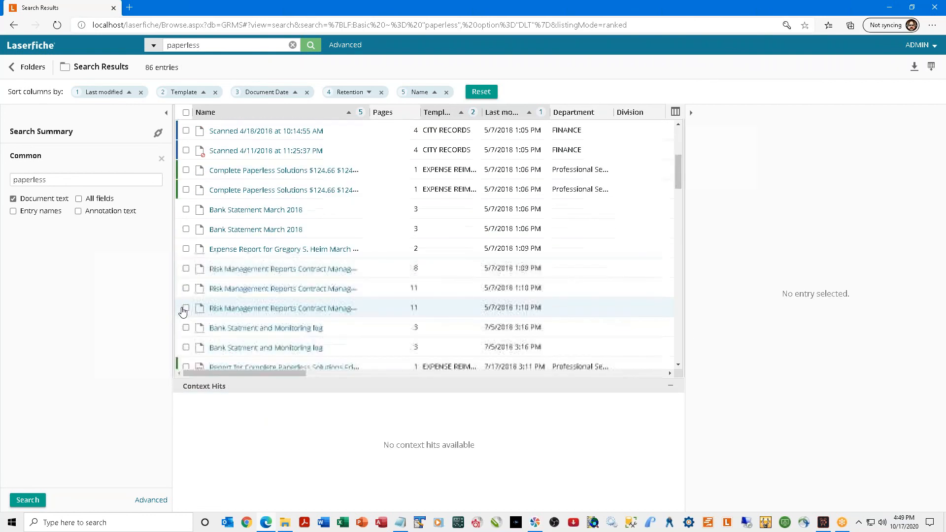
left_click(186, 308)
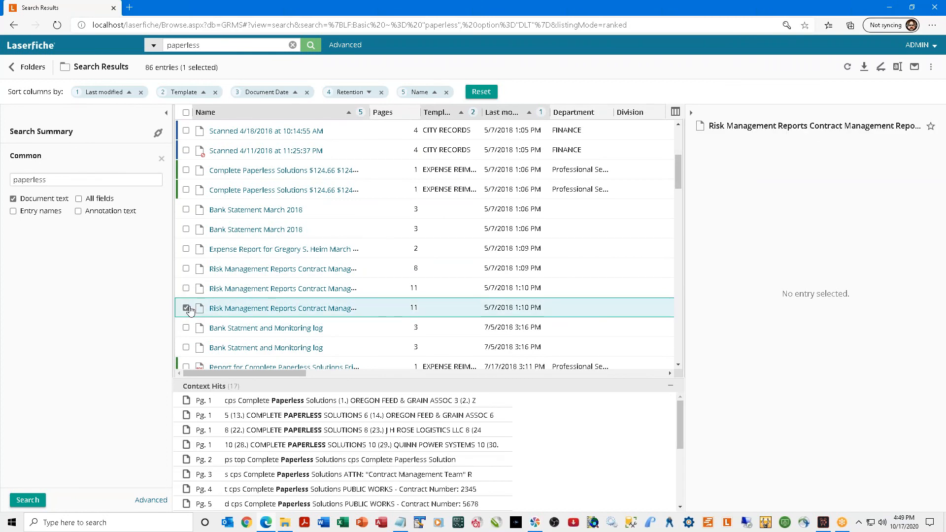
scroll(281, 417, "down", 3)
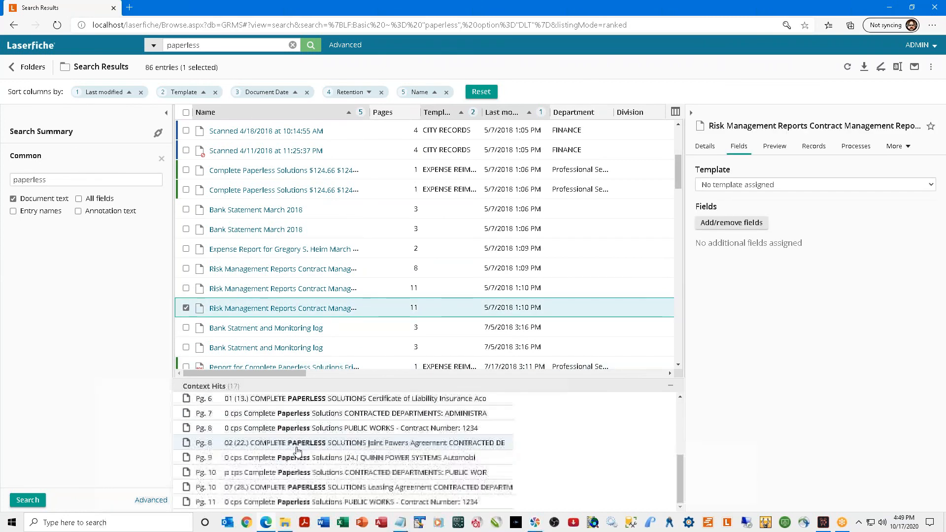
scroll(294, 452, "up", 3)
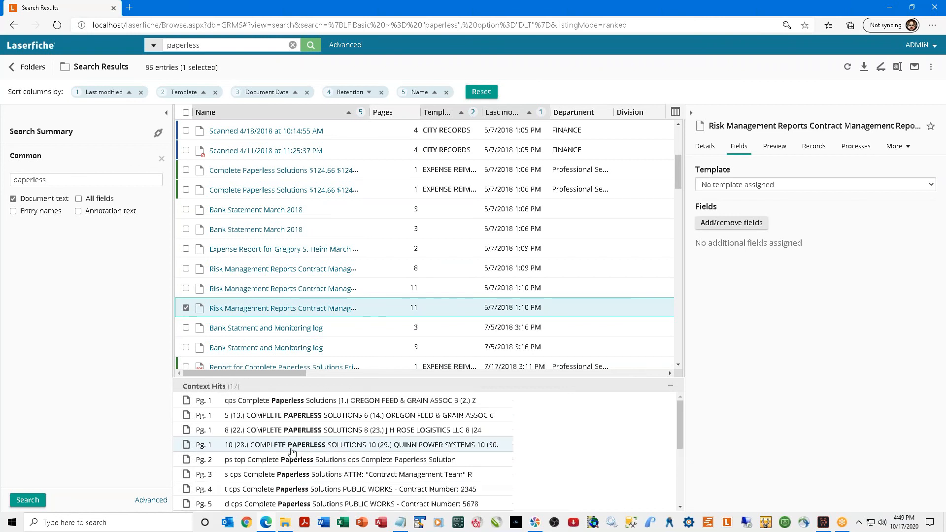
scroll(288, 454, "down", 3)
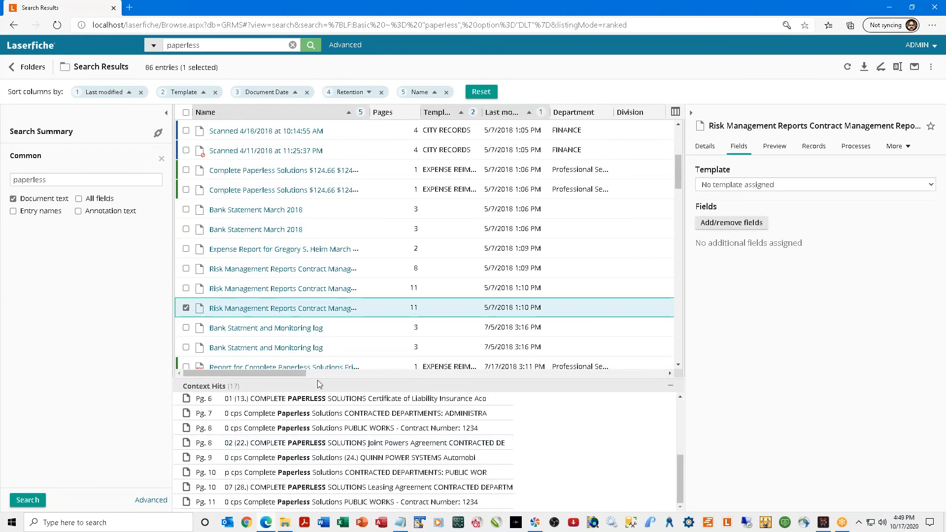
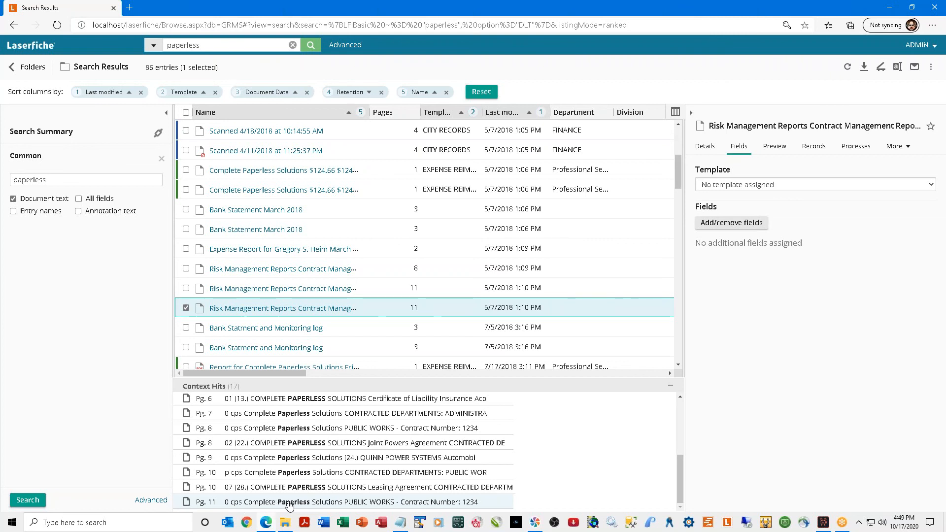
Open the selected Risk Management Reports document at its page 11 context hit for "paperless".
right_click(355, 507)
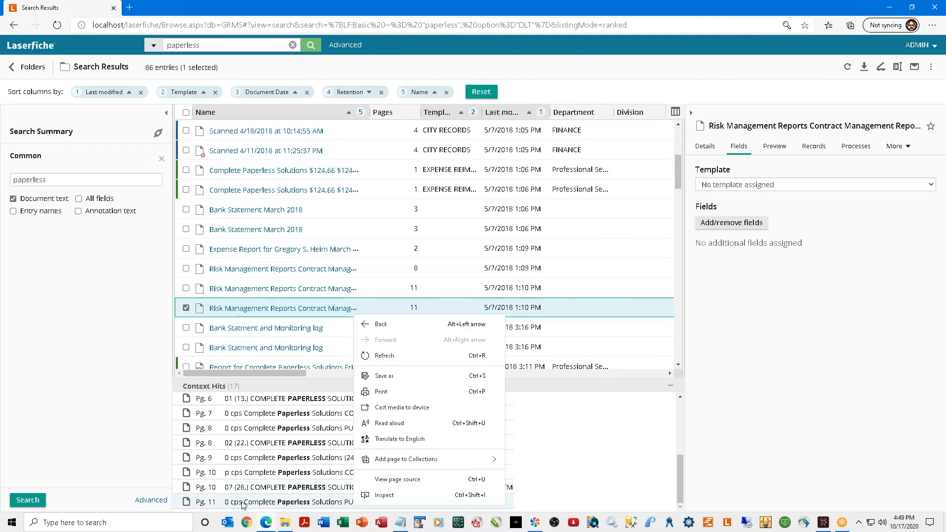
left_click(184, 505)
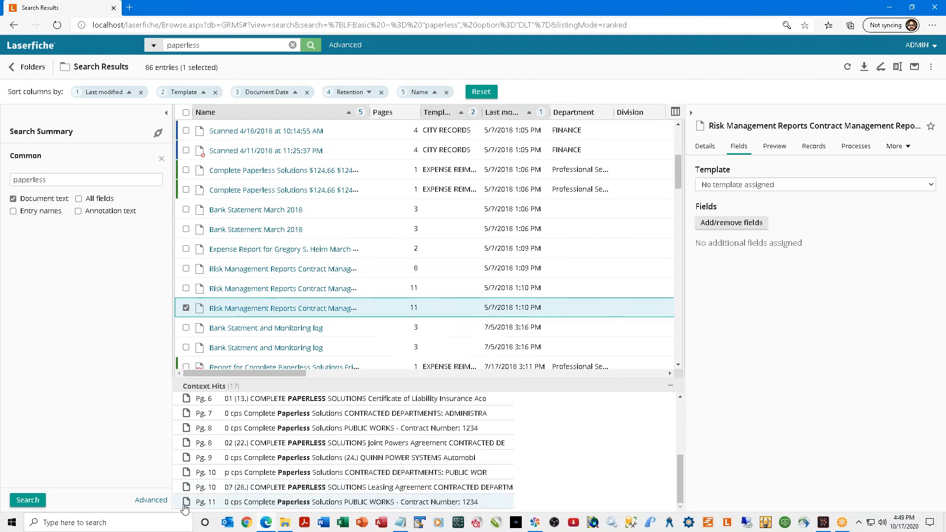
left_click(213, 503)
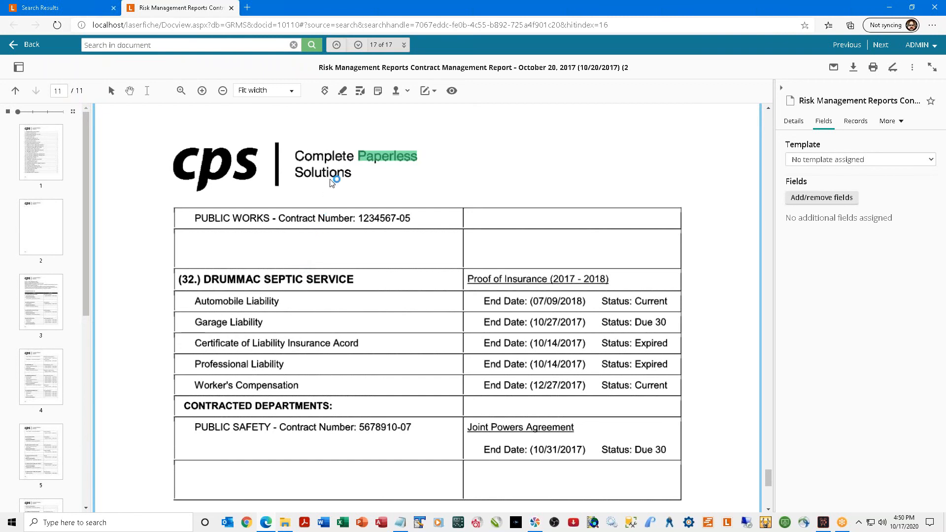
left_click(341, 132)
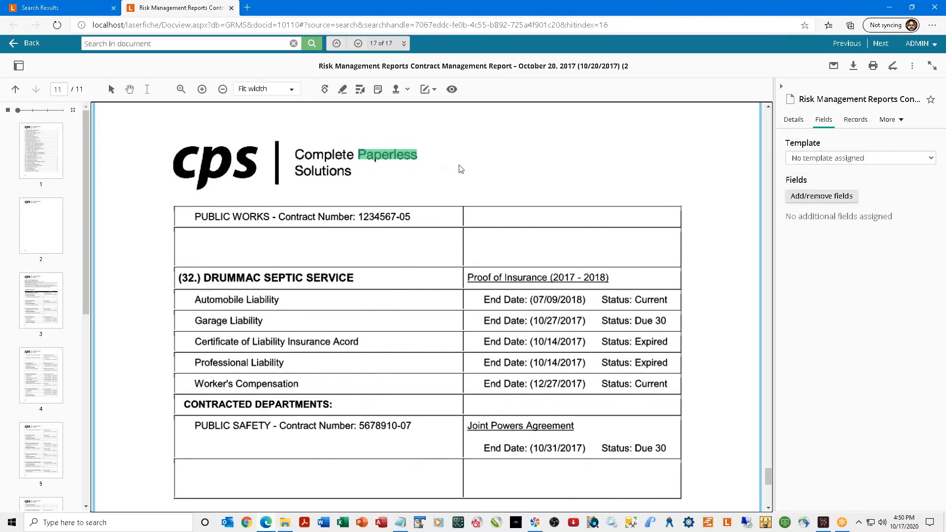
Look over page 11 of the Risk Management Reports document around the highlighted term, then close the document.
scroll(473, 310, "down", 8)
scroll(471, 315, "up", 4)
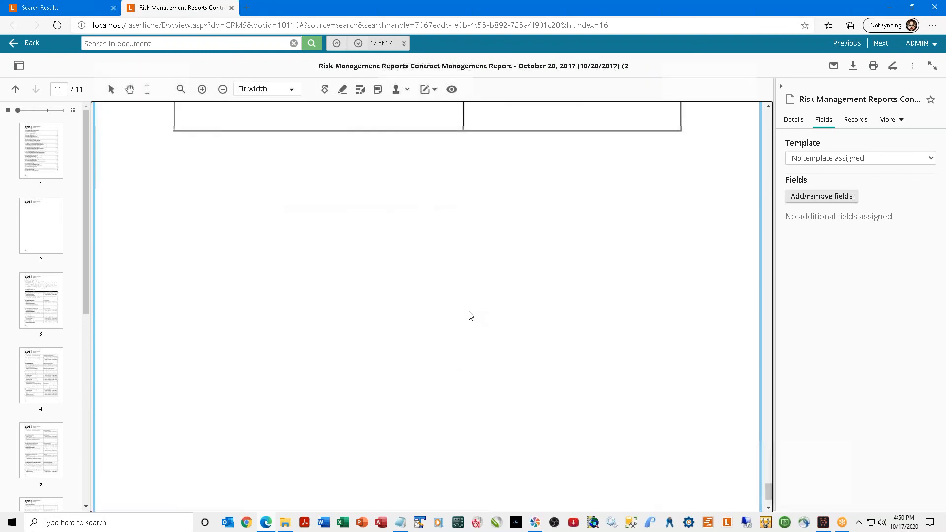
scroll(471, 315, "up", 5)
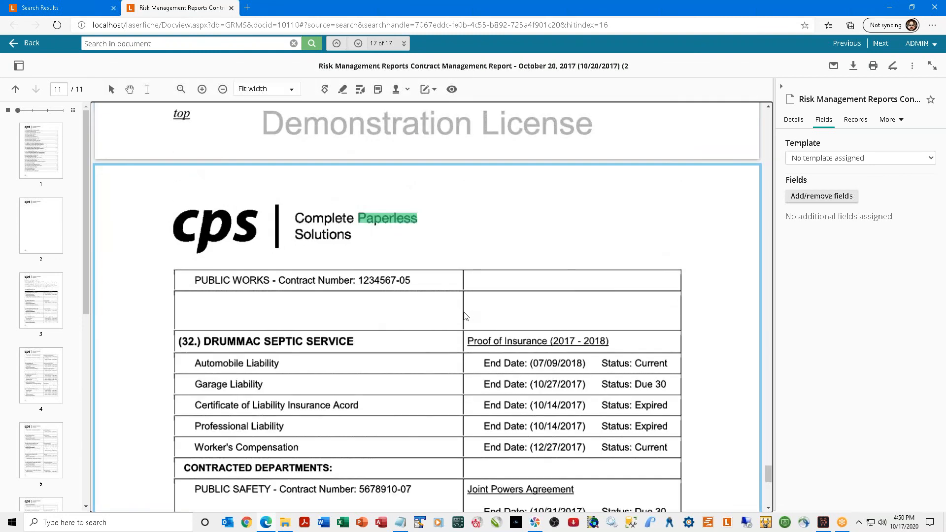
scroll(465, 315, "down", 2)
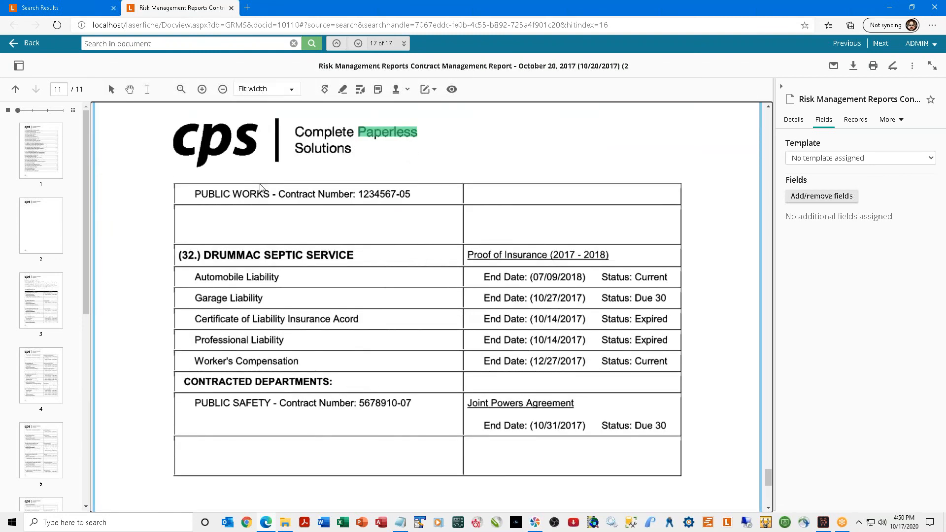
left_click(231, 8)
Extend the quick search to document text, entry names and annotation text alongside all fields, and run it for "paperless".
left_click(155, 46)
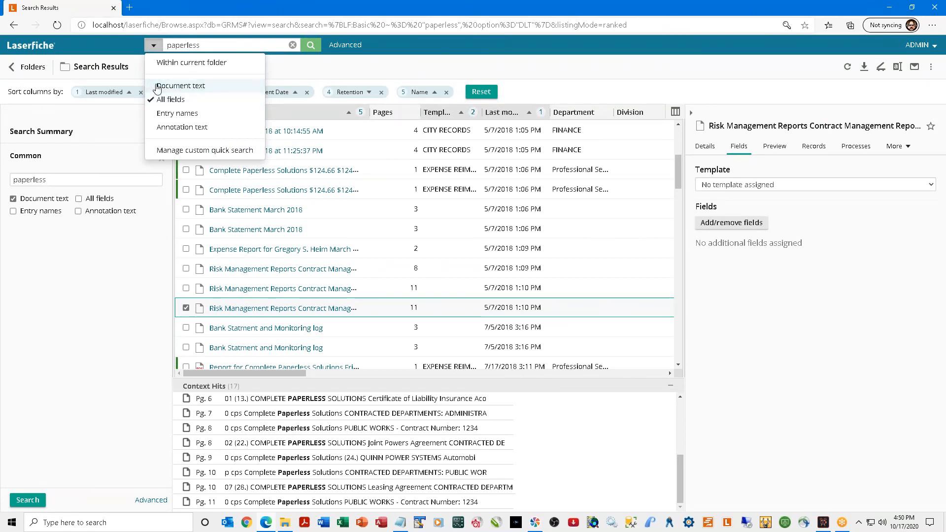
left_click(157, 87)
left_click(163, 116)
left_click(163, 131)
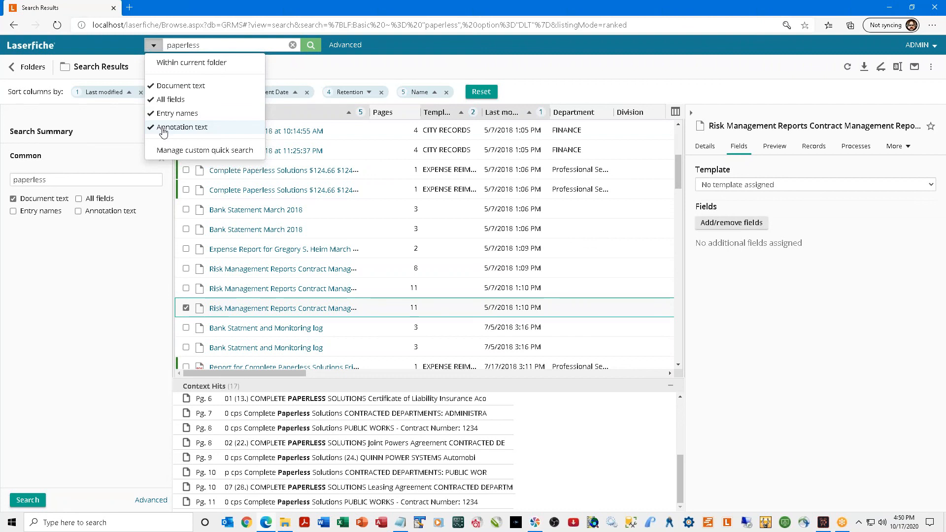
left_click(95, 269)
left_click(310, 46)
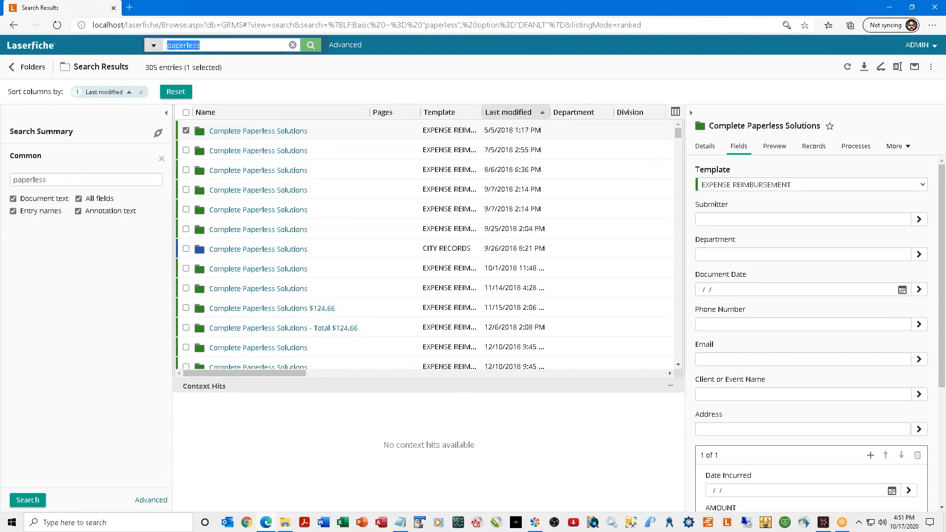
Review the quick search scope options and look further down the list of "paperless" results.
left_click(154, 45)
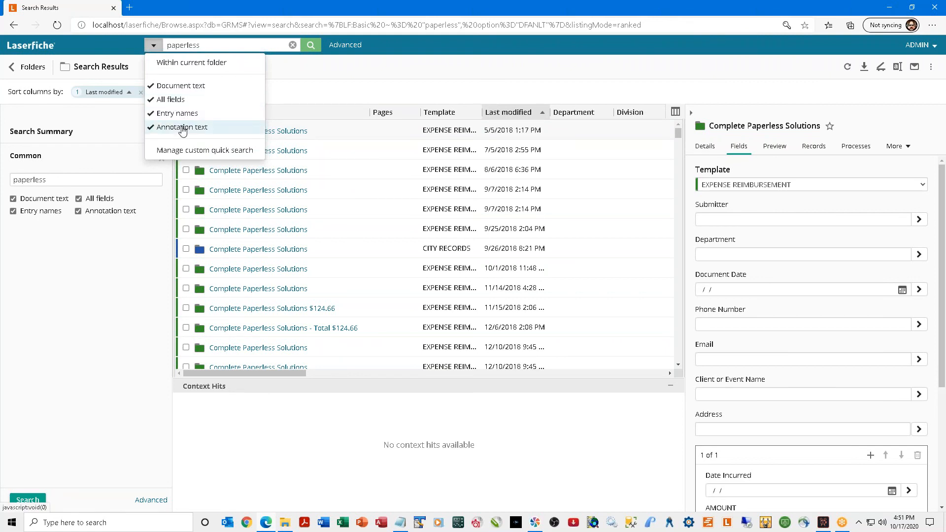
scroll(241, 345, "down", 10)
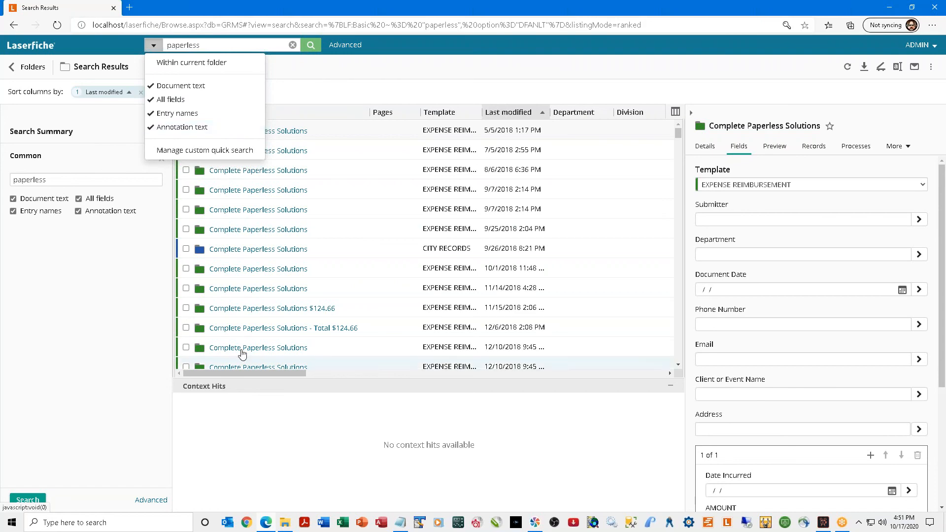
scroll(241, 345, "down", 9)
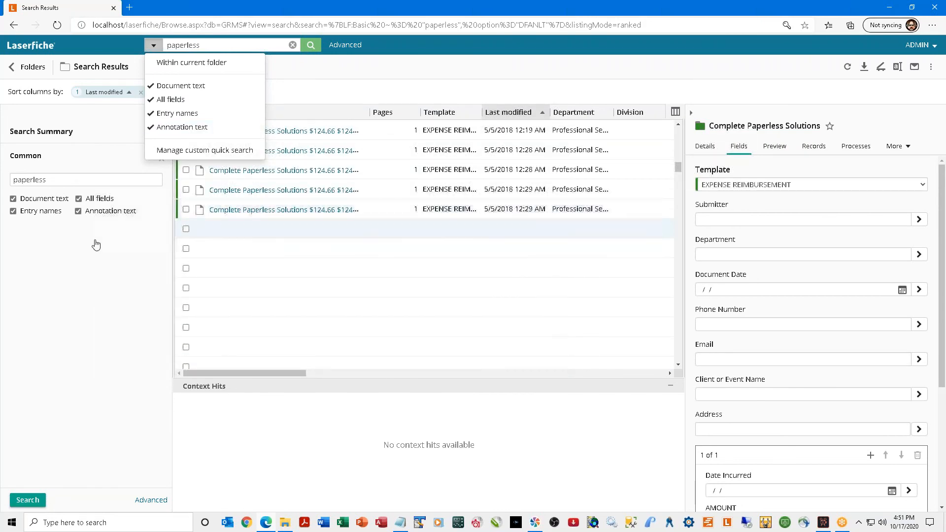
Try selecting several results to check for context hits, ending with only the first Item 007 Receipt for Business Entertainment entry selected.
left_click(186, 210)
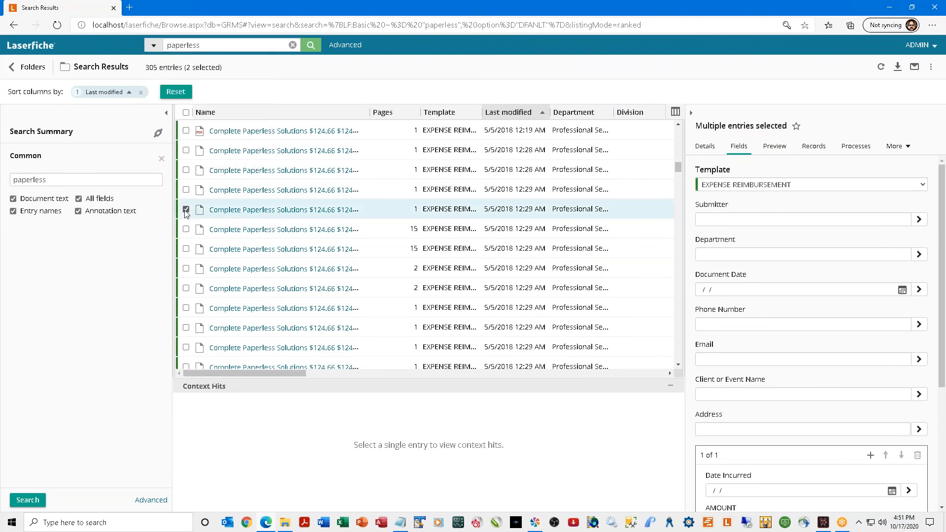
scroll(217, 276, "down", 5)
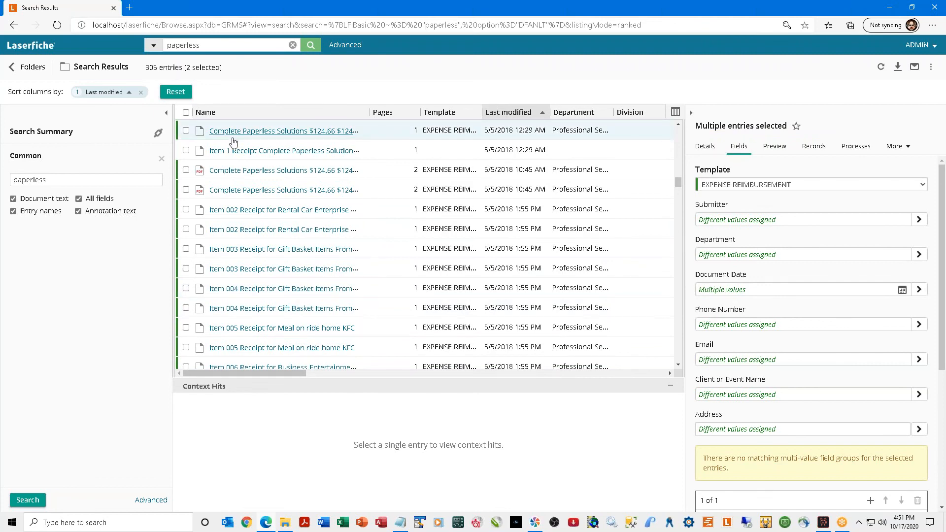
scroll(256, 289, "up", 4)
scroll(255, 289, "down", 2)
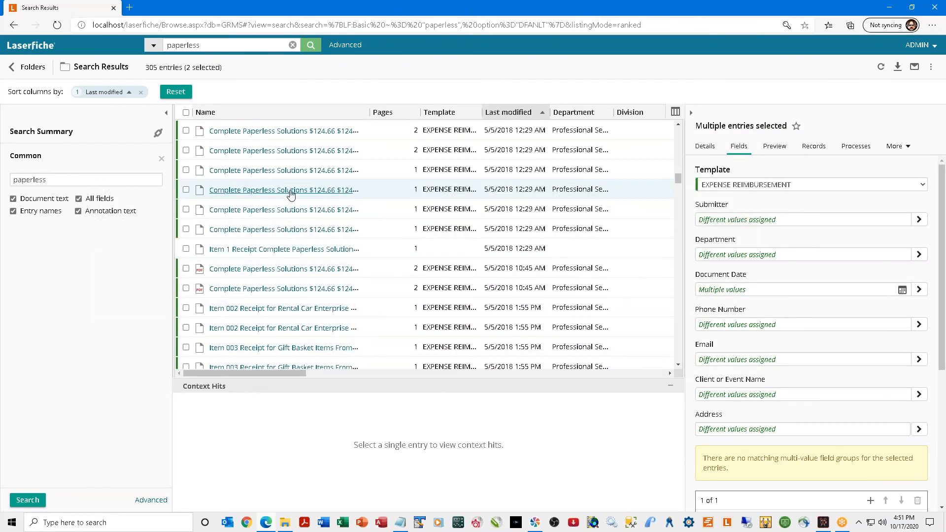
scroll(256, 268, "down", 2)
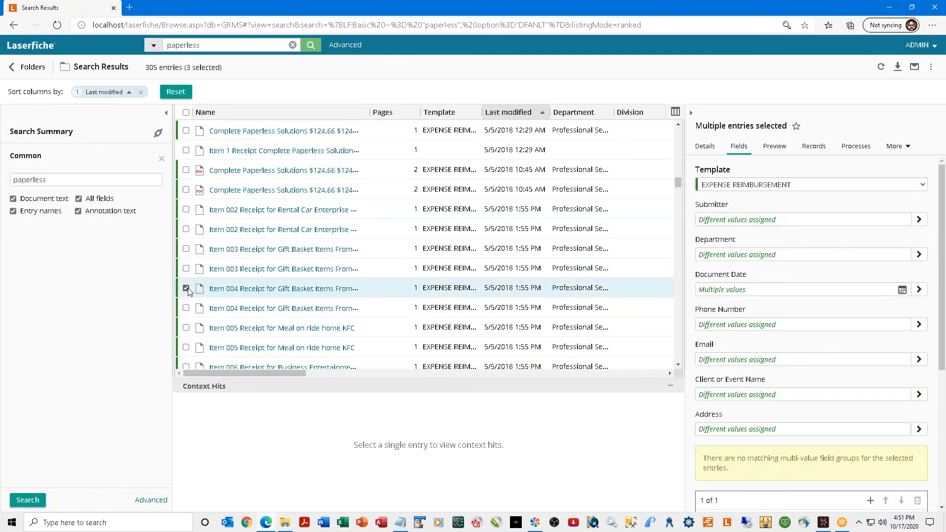
scroll(189, 295, "down", 2)
scroll(198, 308, "down", 1)
left_click(187, 258)
left_click(206, 261)
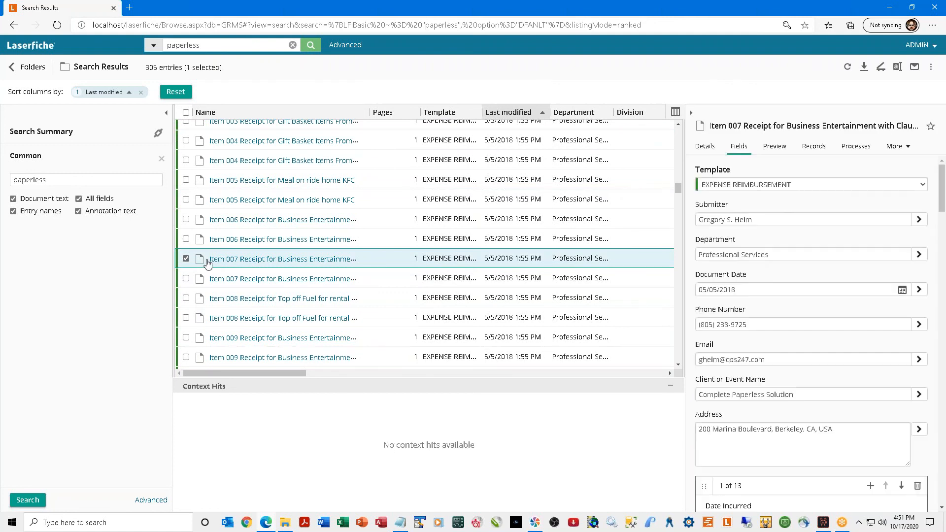
Select "Scanned 4/19/2018 at 10:14:01 AM" further down the results and deselect the Item 007 receipt.
scroll(207, 266, "down", 4)
scroll(207, 271, "down", 6)
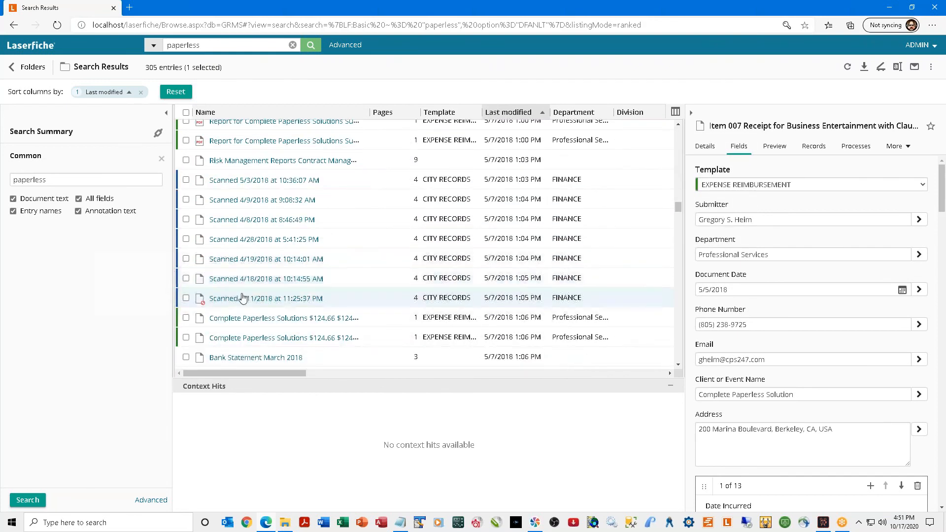
left_click(186, 258)
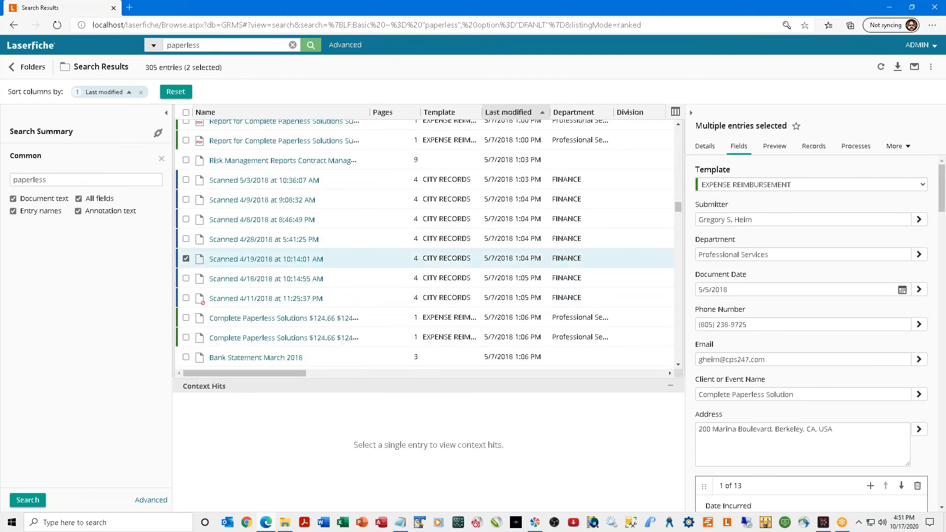
scroll(209, 268, "up", 8)
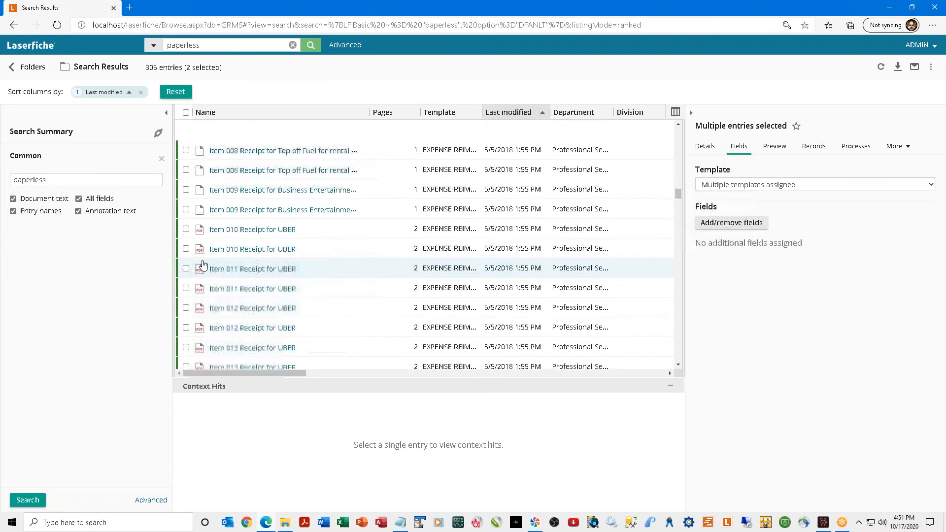
scroll(199, 274, "down", 1)
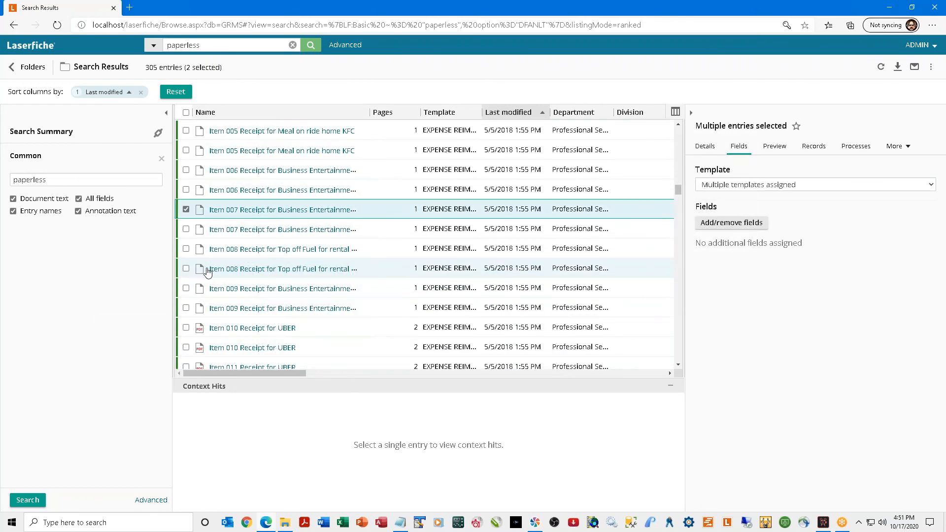
left_click(186, 211)
Look through the results, open the page 3 context hit of "Scanned 4/19/2018 at 10:14:01 AM", and close the document after viewing it.
scroll(186, 211, "up", 10)
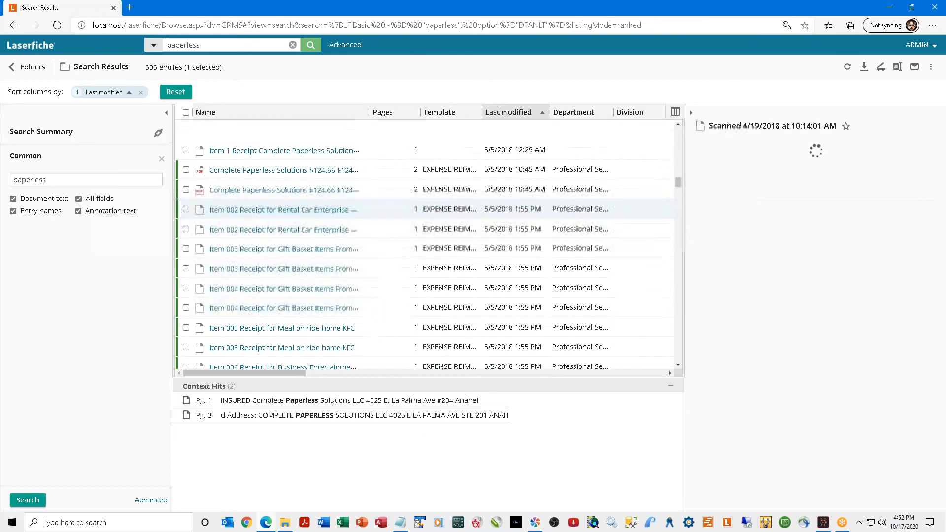
scroll(186, 212, "up", 5)
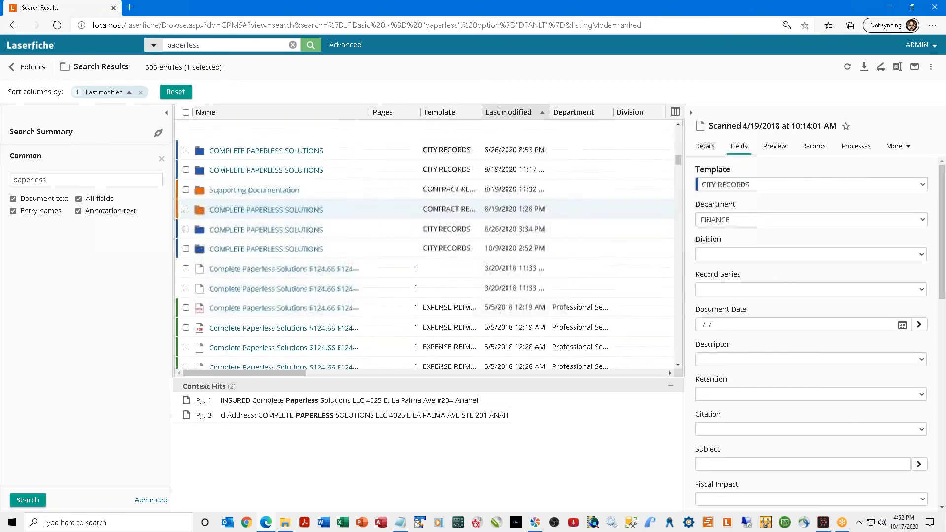
scroll(187, 212, "up", 5)
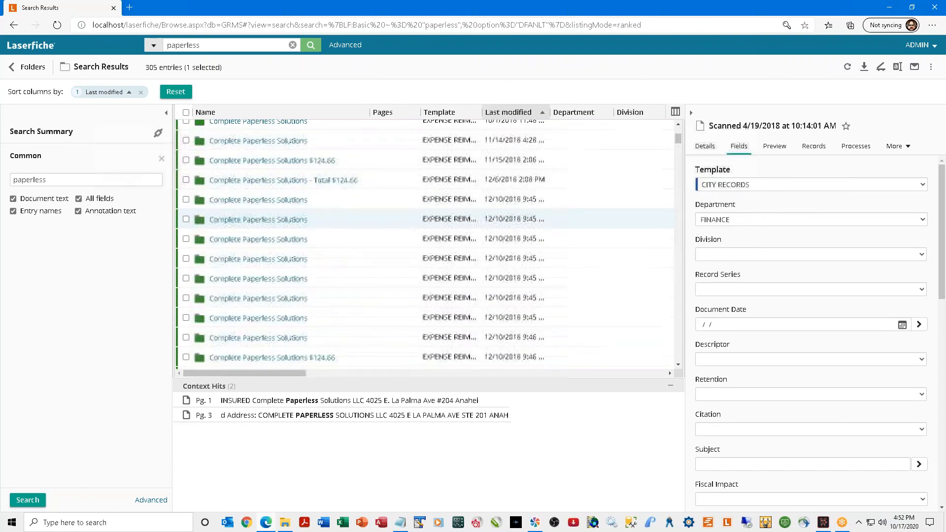
scroll(198, 211, "down", 15)
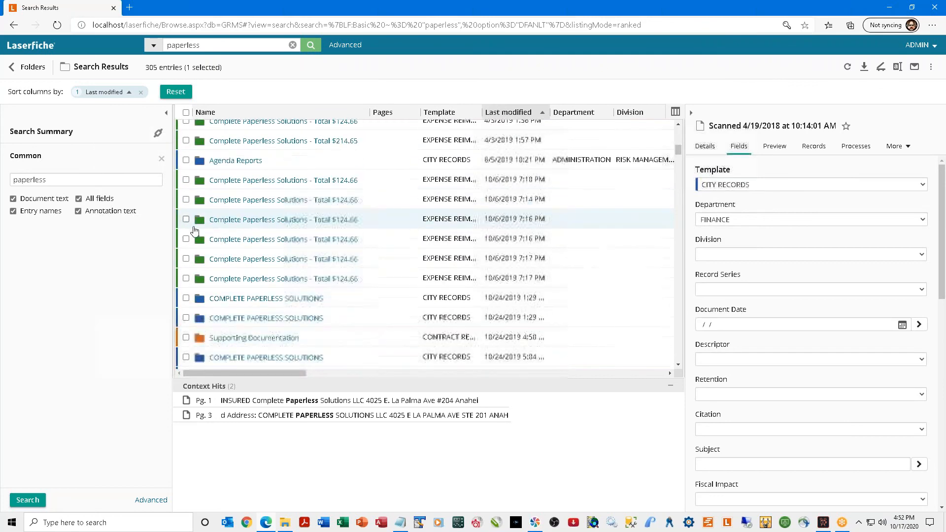
scroll(214, 257, "down", 12)
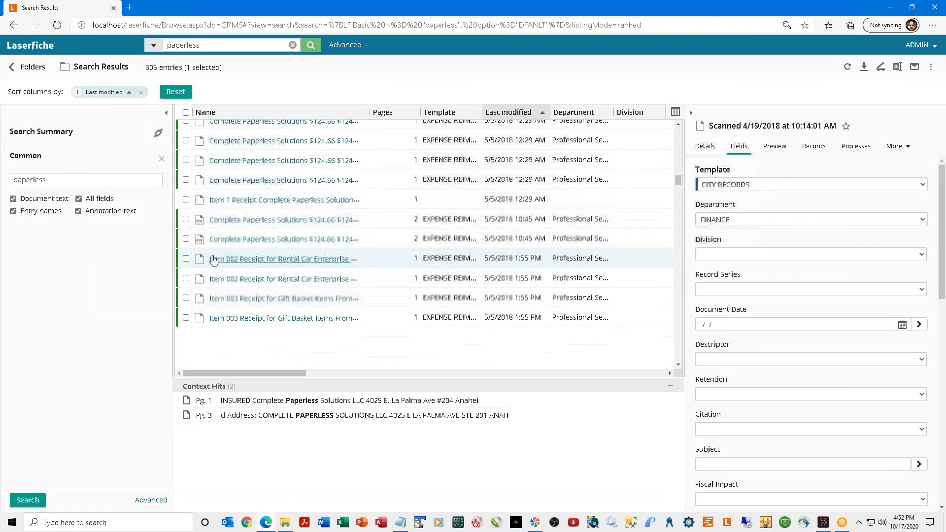
scroll(211, 266, "up", 10)
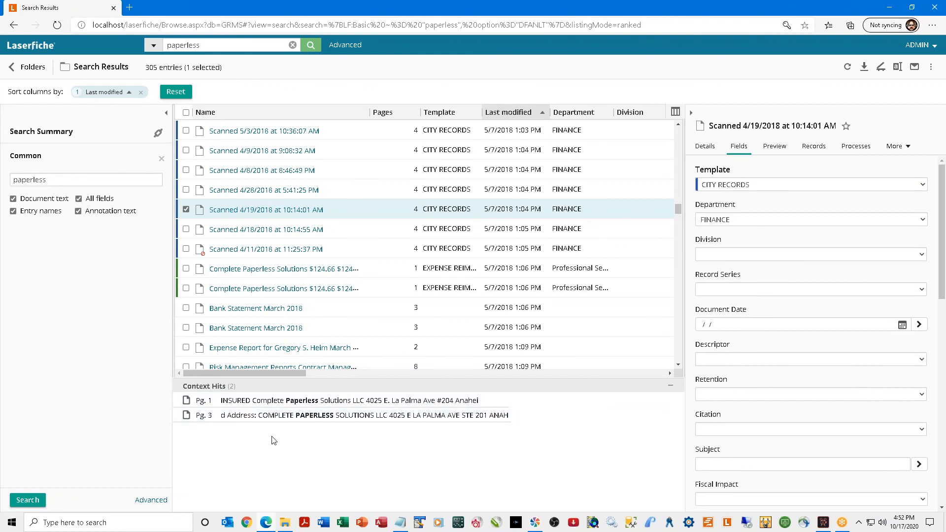
left_click(247, 417)
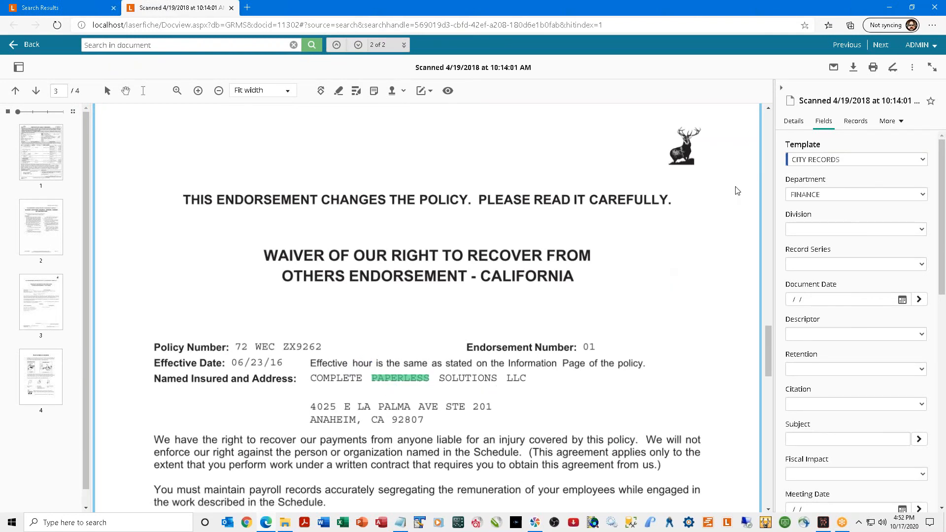
left_click(231, 8)
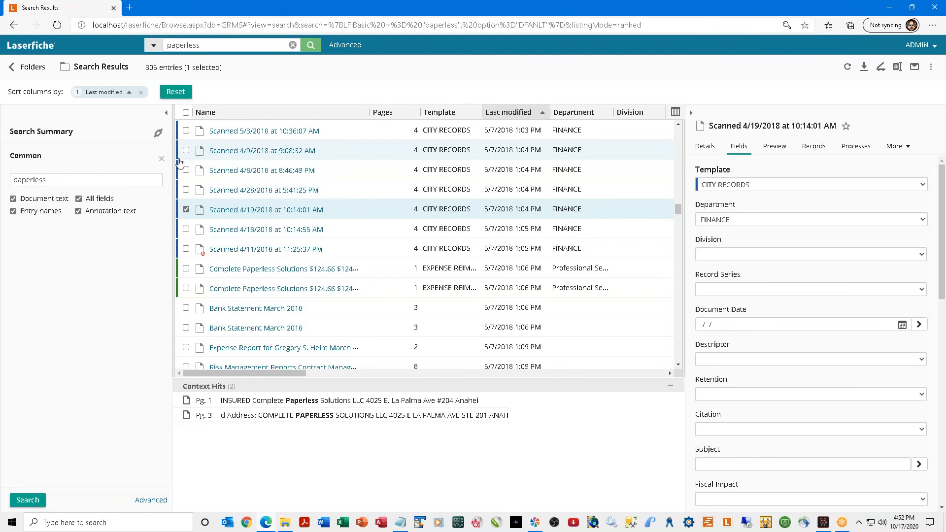
Widen the Search Summary pane beside the results list.
left_click_drag(172, 165, 237, 165)
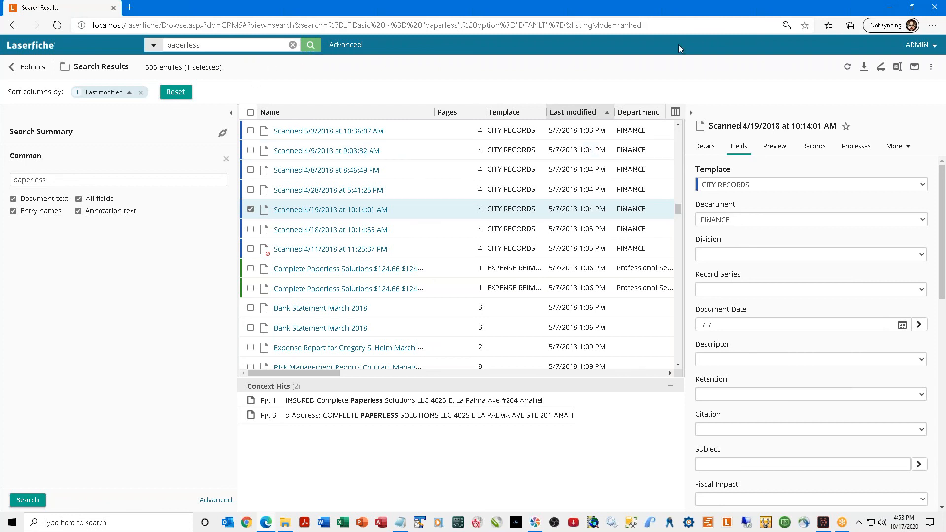
Run an advanced search with the Common criterion removed and a Text criterion added, searching for a surname as Terms.
left_click(344, 45)
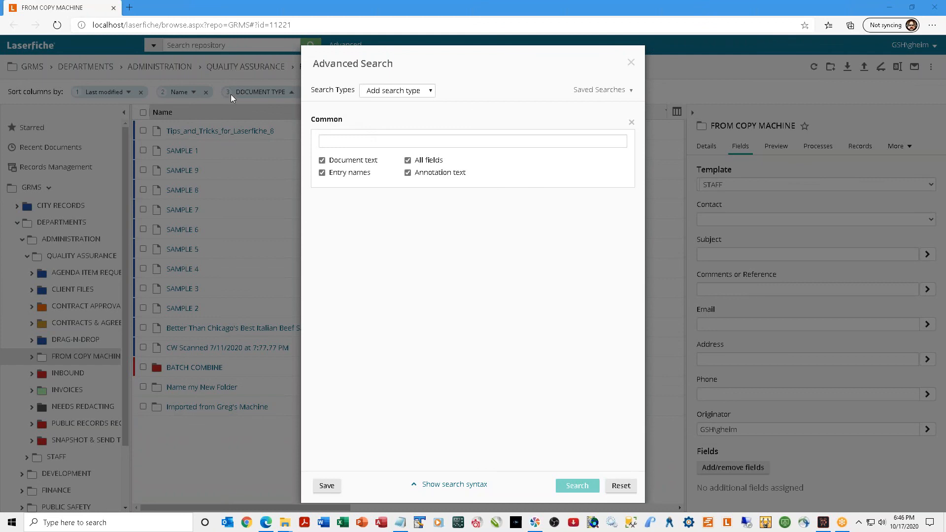
left_click(632, 124)
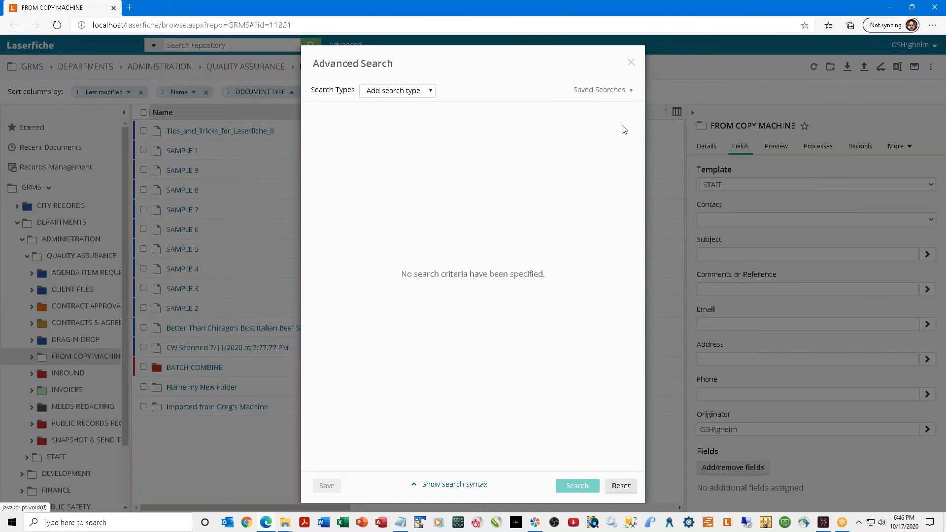
left_click(430, 93)
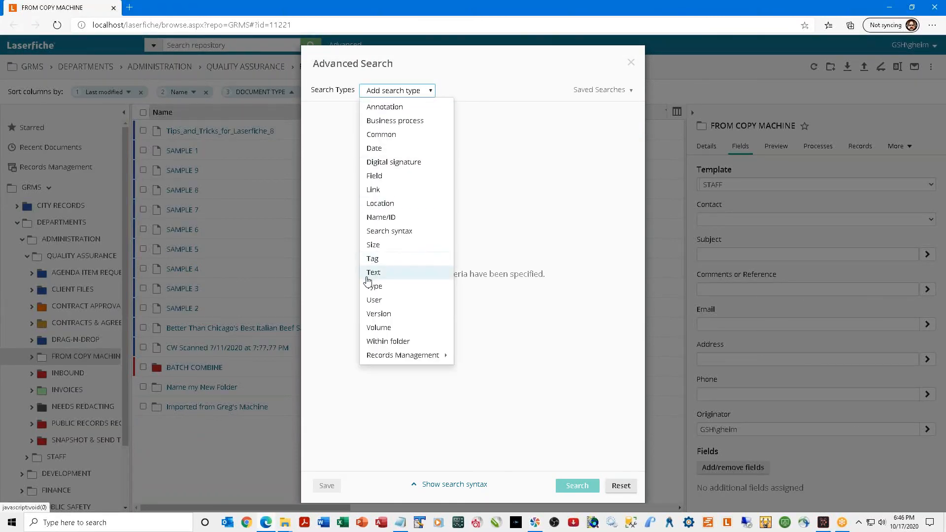
left_click(402, 275)
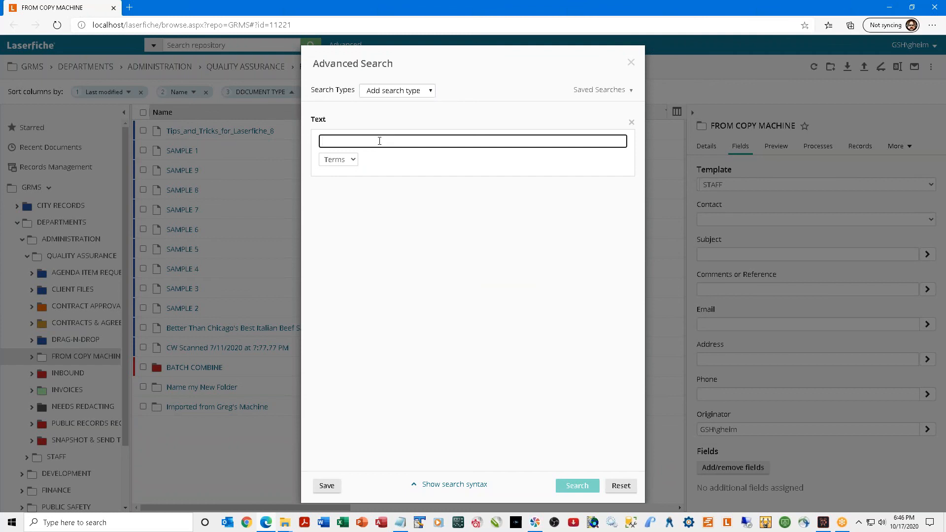
type("Gonzales")
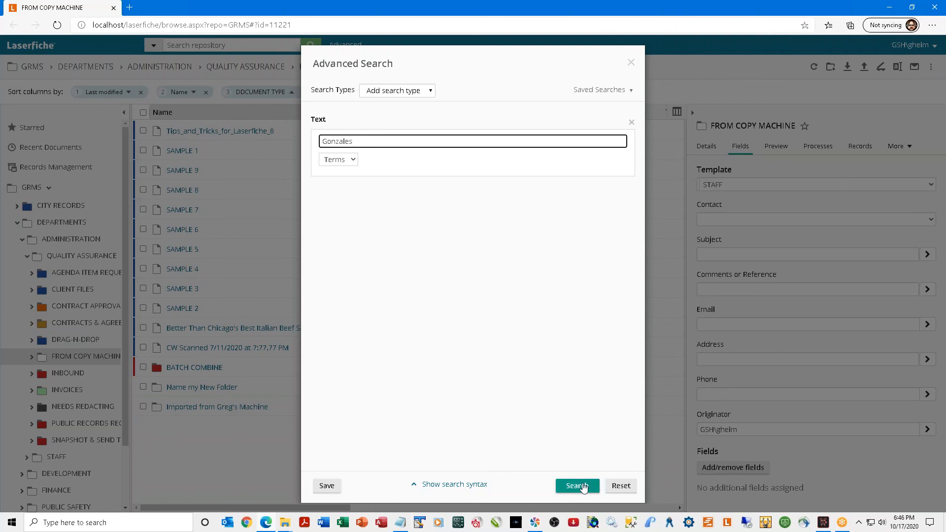
left_click(582, 486)
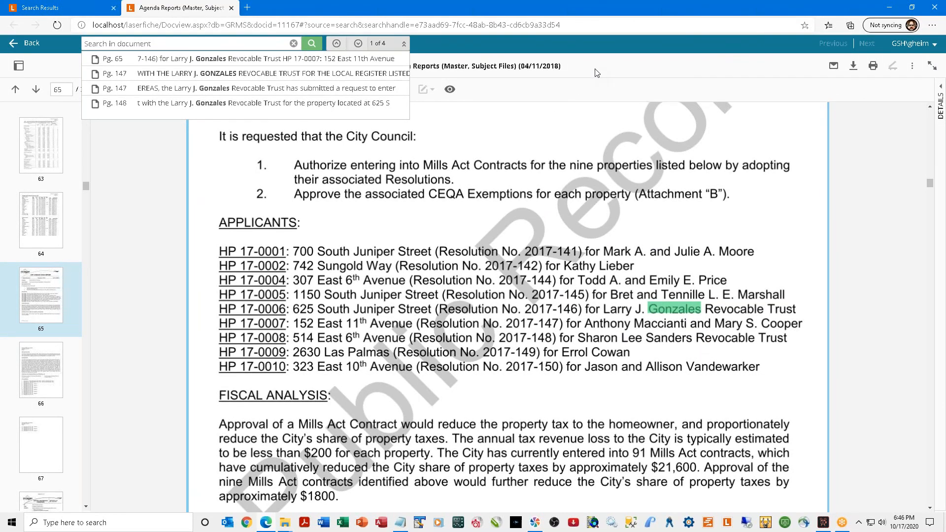
Go to the page 148 context hit in the Agenda Reports document.
left_click(197, 42)
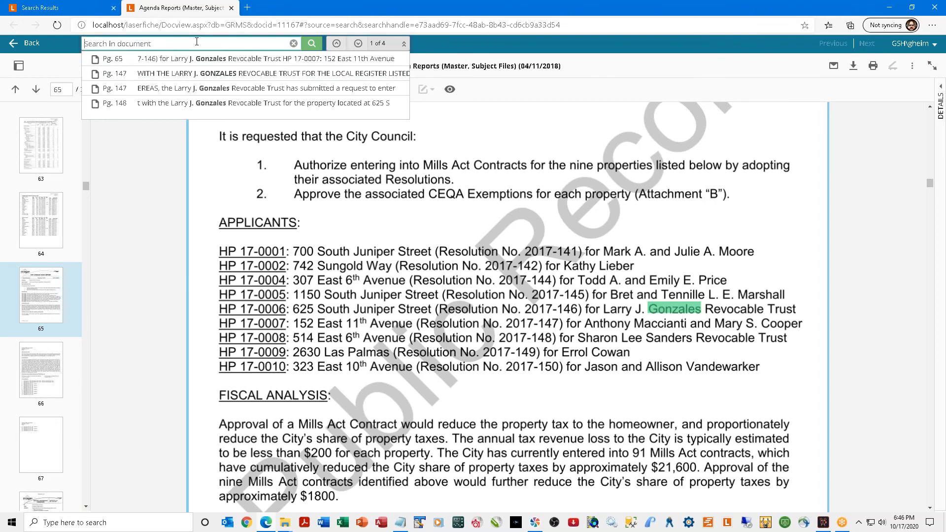
left_click(219, 106)
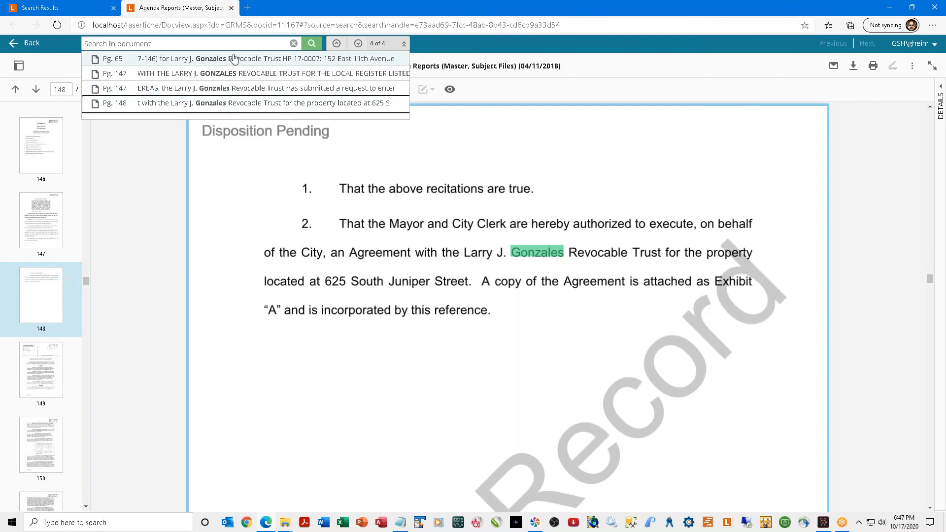
Close the Agenda Reports document and rerun the text search with the surname's spelling changed to end in "z".
left_click(231, 8)
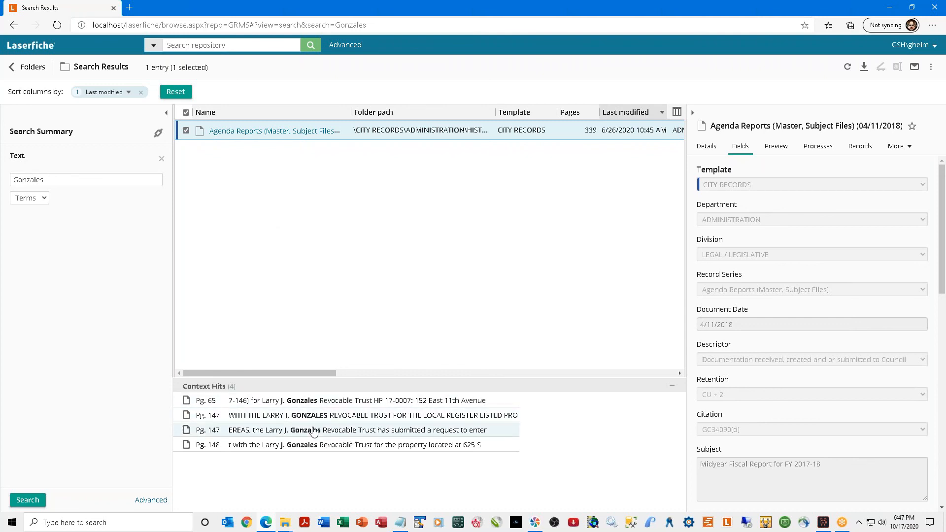
left_click(72, 179)
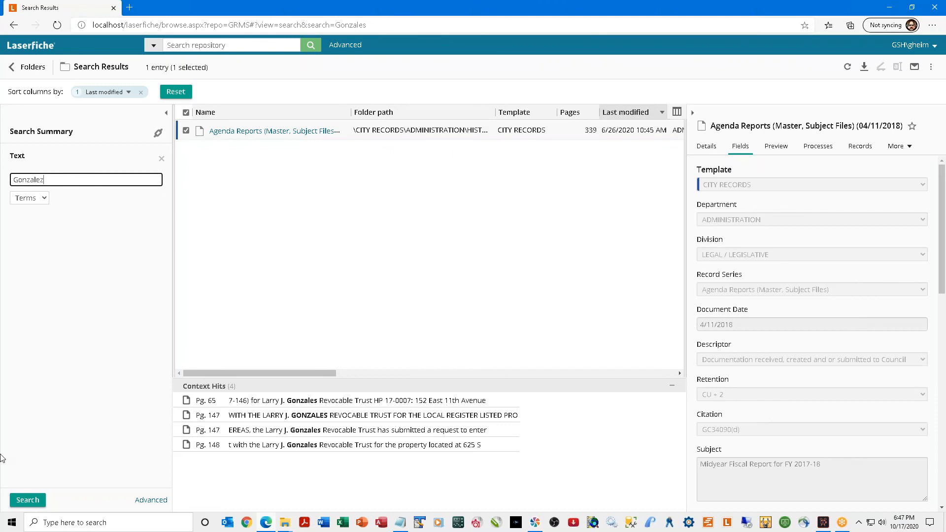
key("Return")
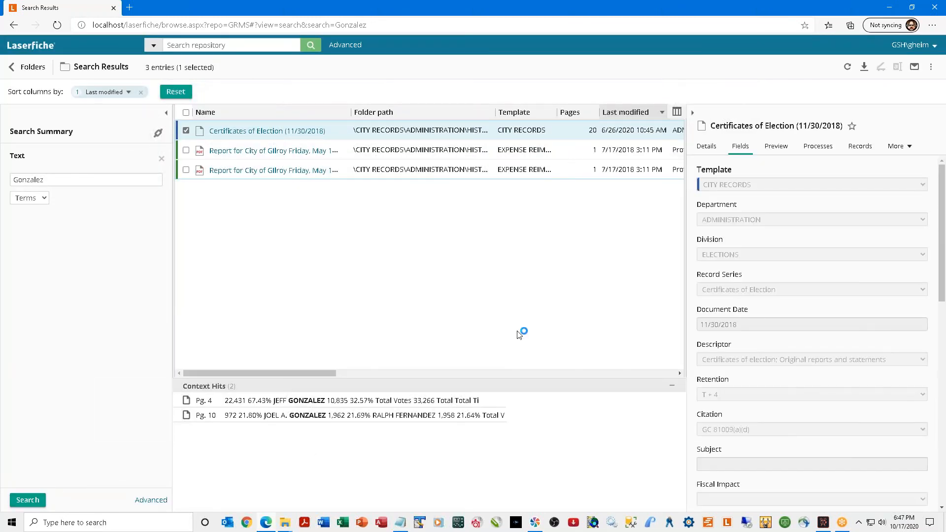
Check the context hits of Certificates of Election (11/30/2018), then those of the first Report for City of Gilroy alone.
left_click(279, 137)
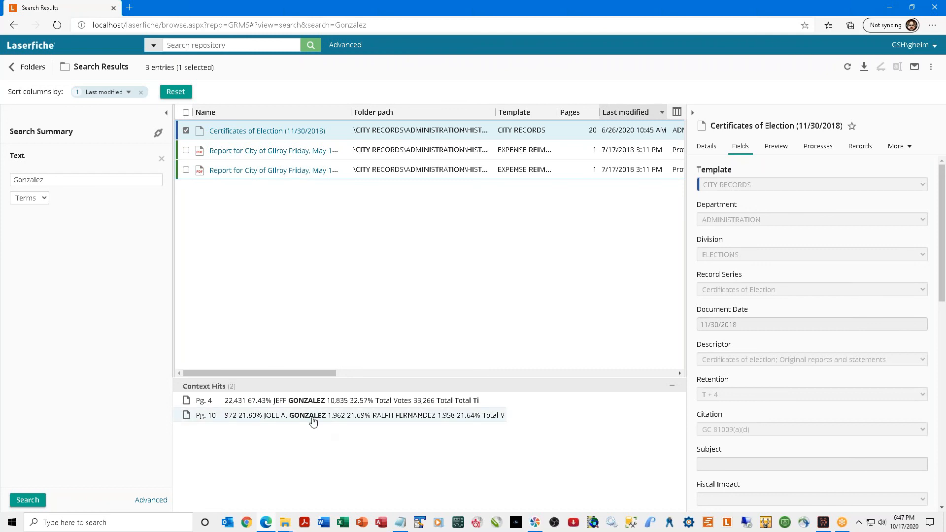
left_click(186, 131)
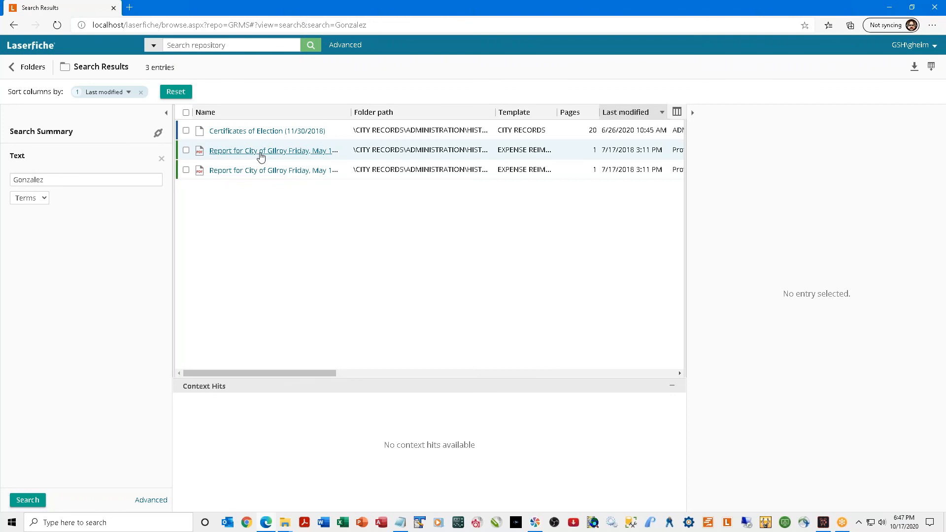
left_click(187, 150)
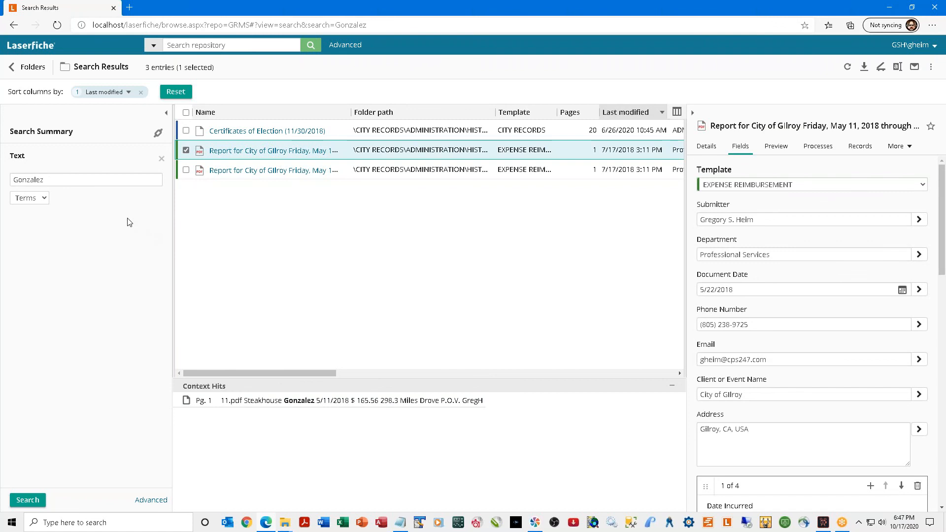
Combine the surname with a first name using the And operator in the Text criterion and run the search.
left_click(46, 200)
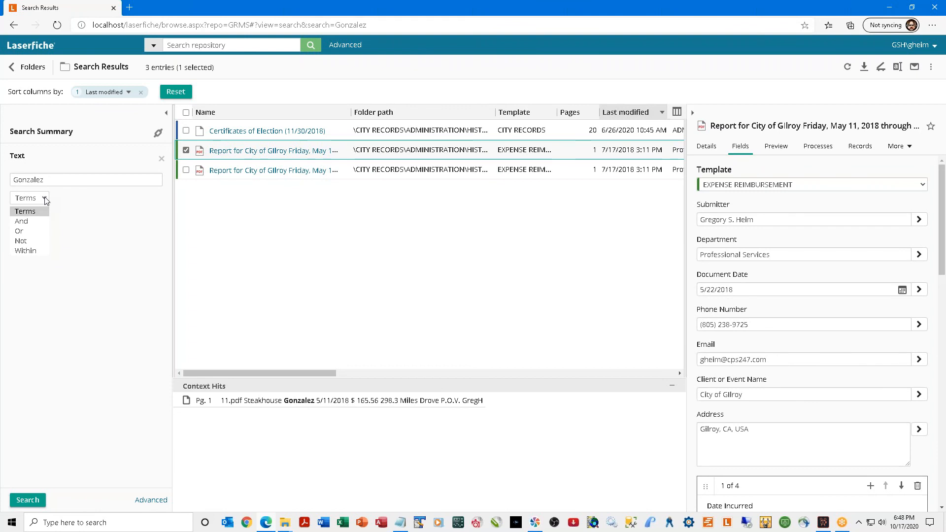
left_click(30, 221)
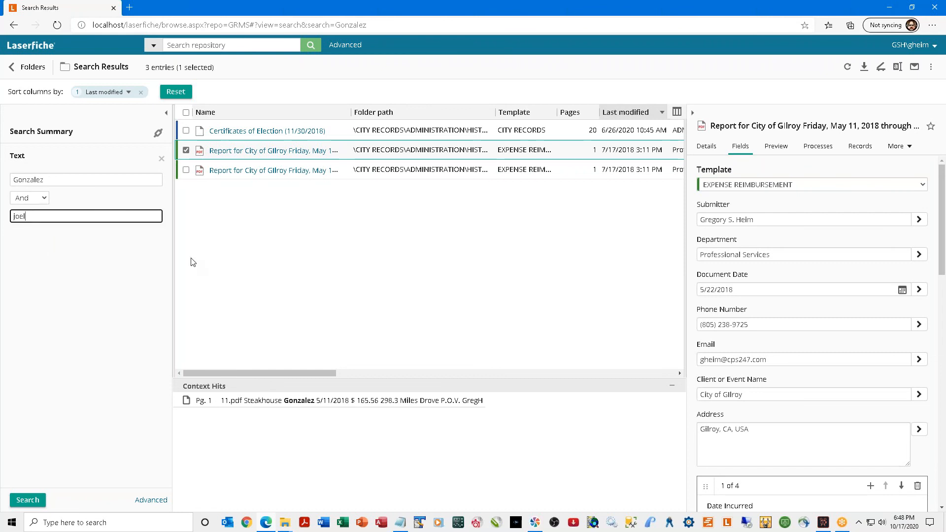
left_click(25, 502)
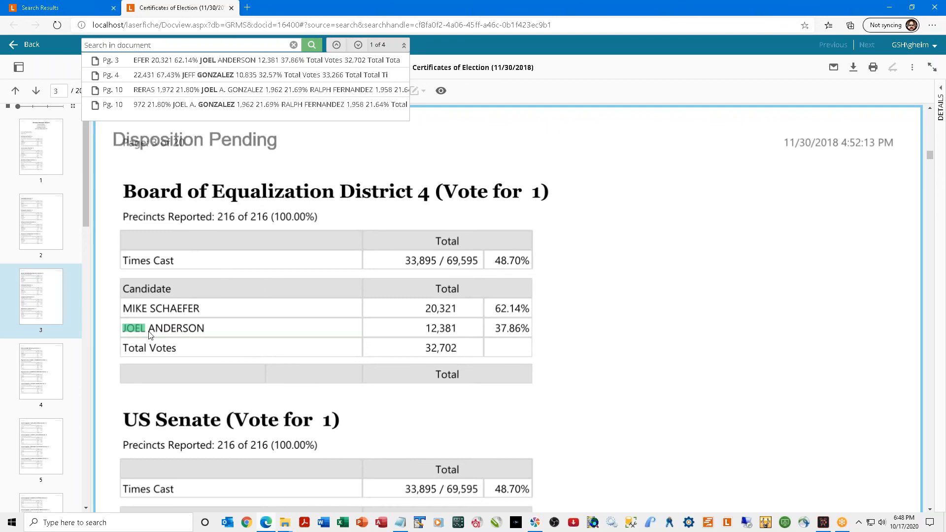
Go through the context hits on pages 3, 4 and 10 of the Certificates of Election document, then close it.
scroll(188, 333, "down", 12)
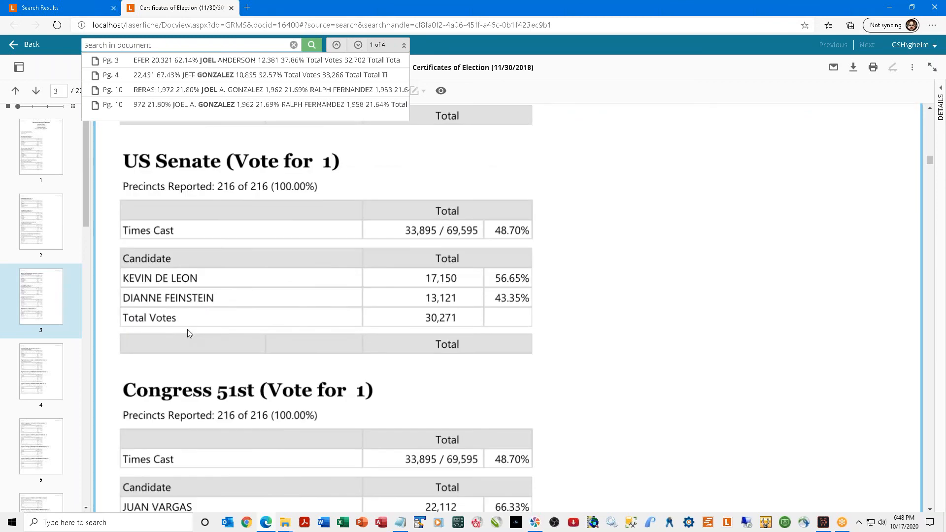
scroll(186, 334, "down", 12)
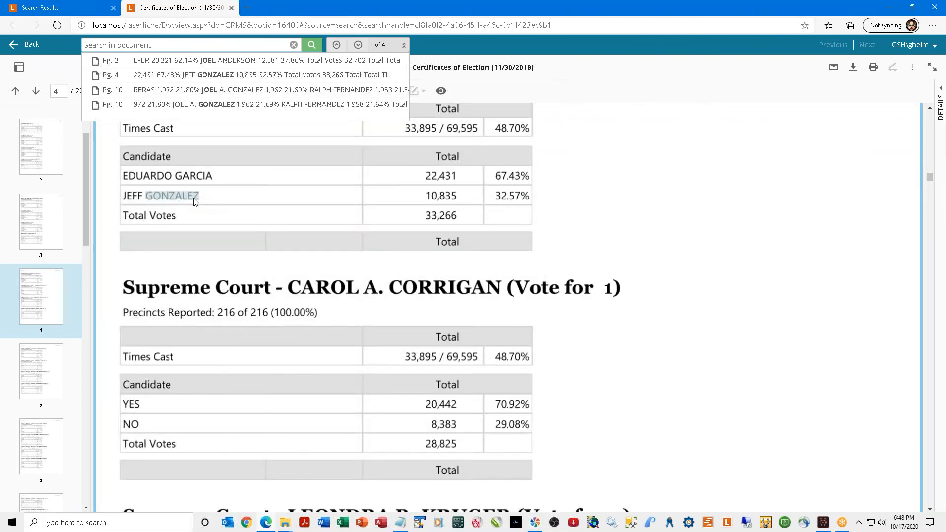
left_click(204, 80)
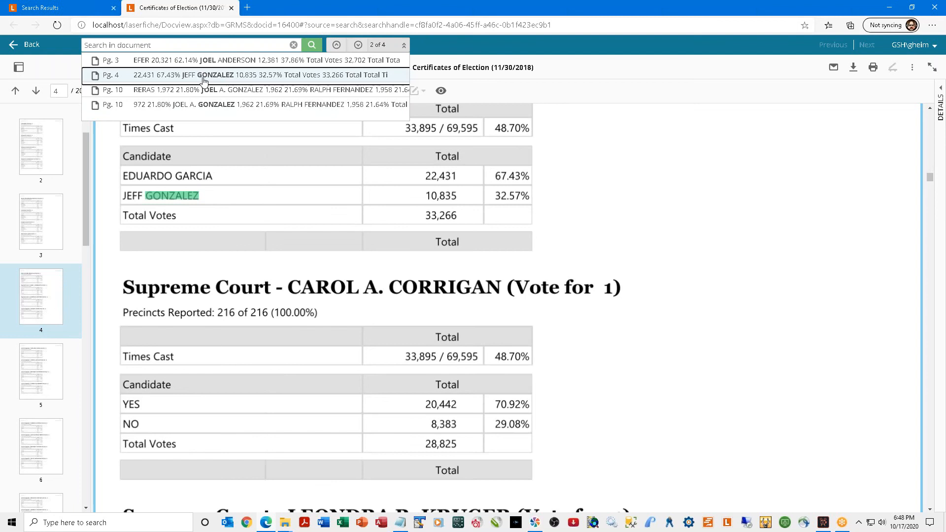
left_click(214, 91)
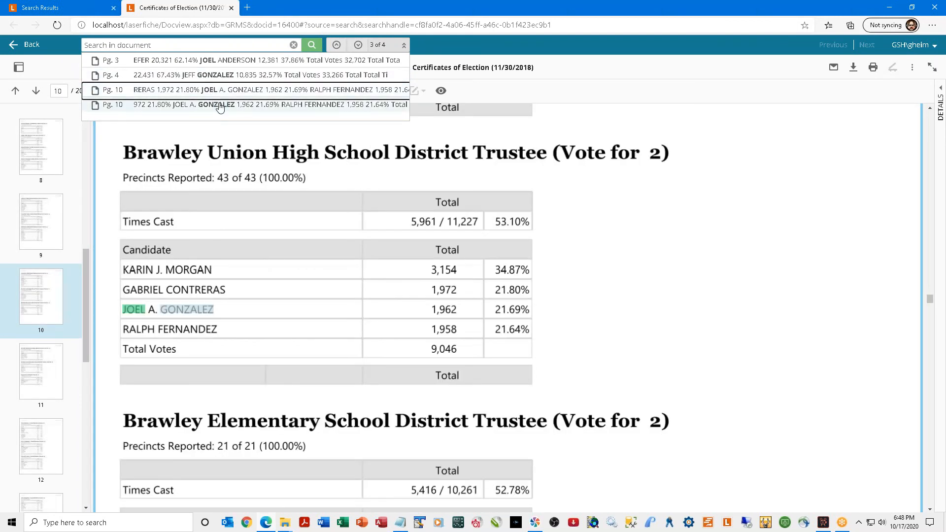
left_click(220, 105)
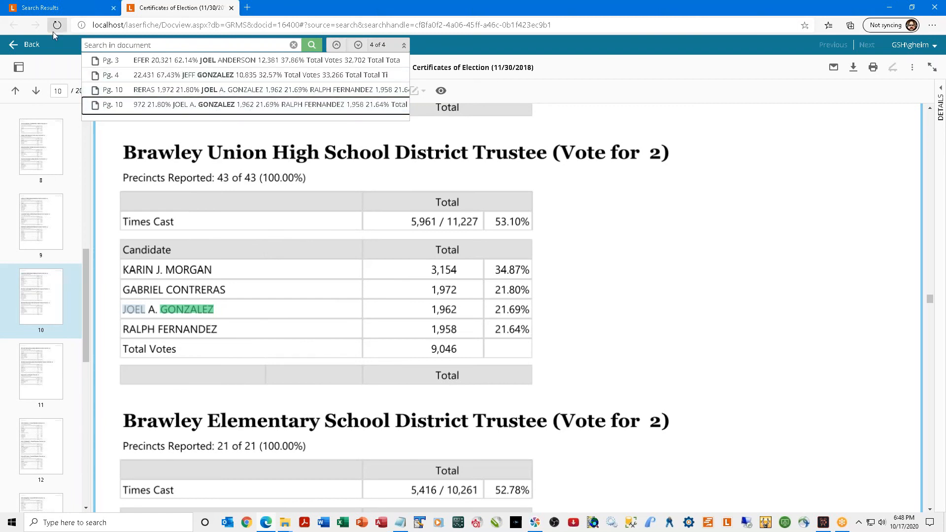
left_click(231, 8)
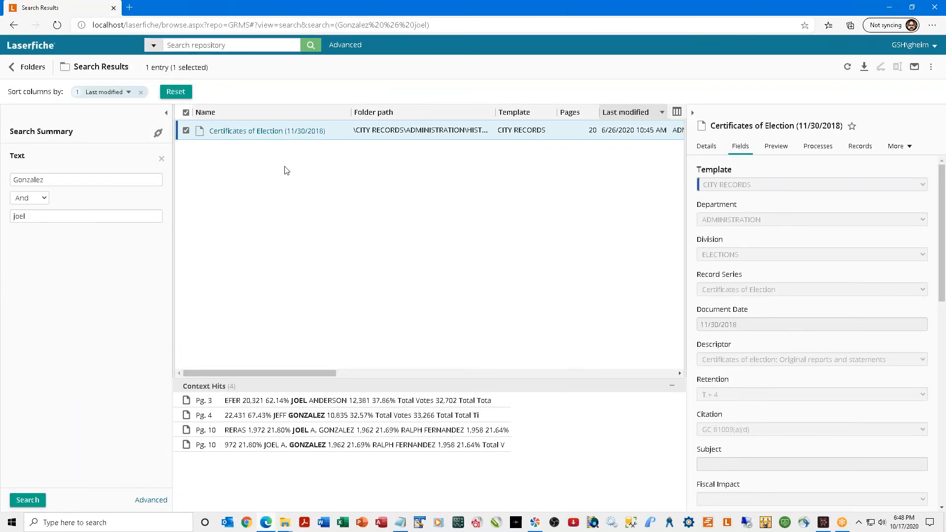
Search for documents that contain the first text term but not the second, using the Not operator.
left_click(45, 200)
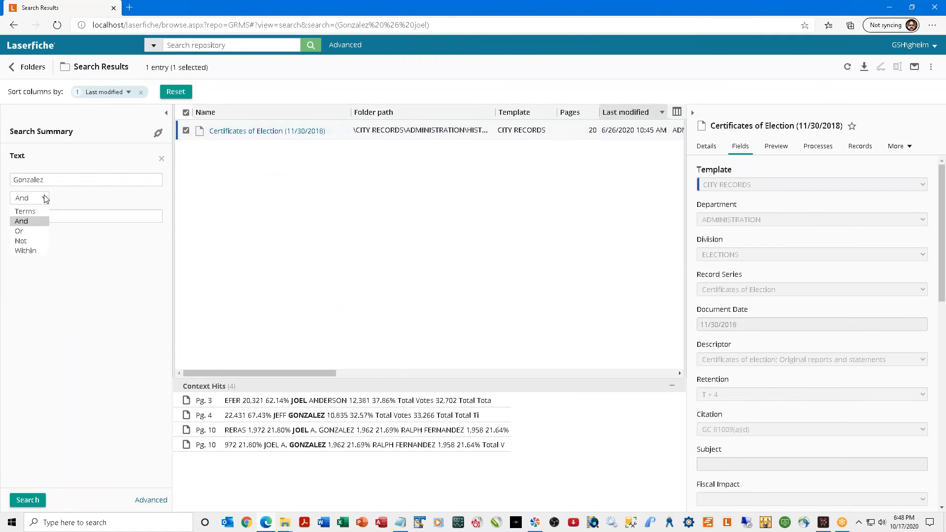
left_click(38, 243)
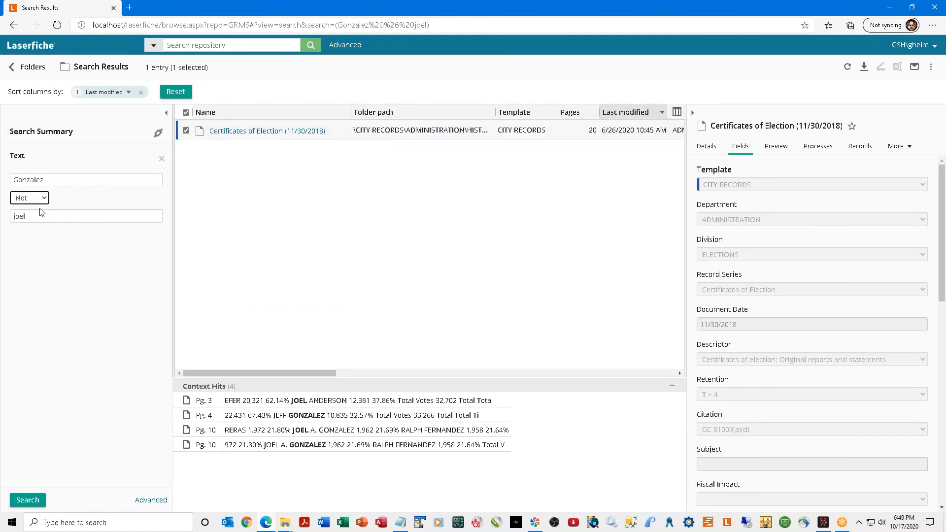
left_click(23, 498)
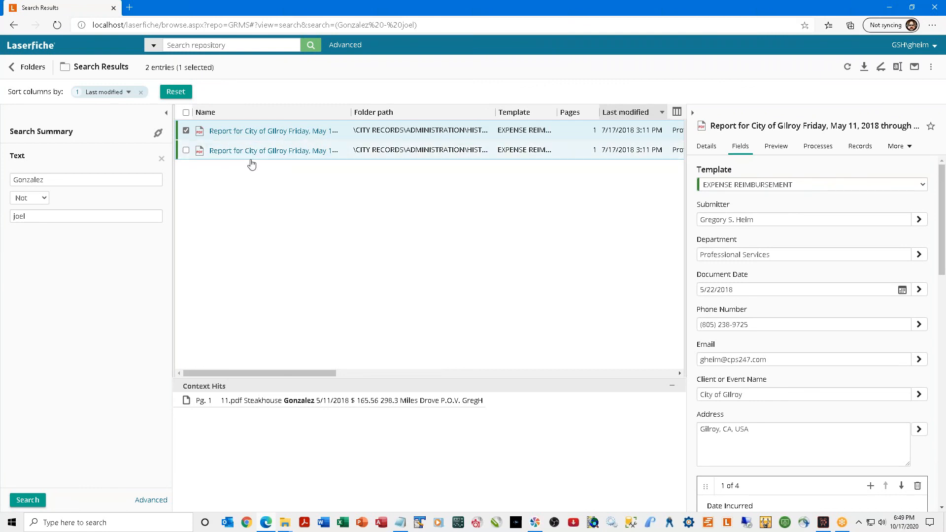
Search for documents that contain either of the two text terms, using the Or operator.
left_click(44, 199)
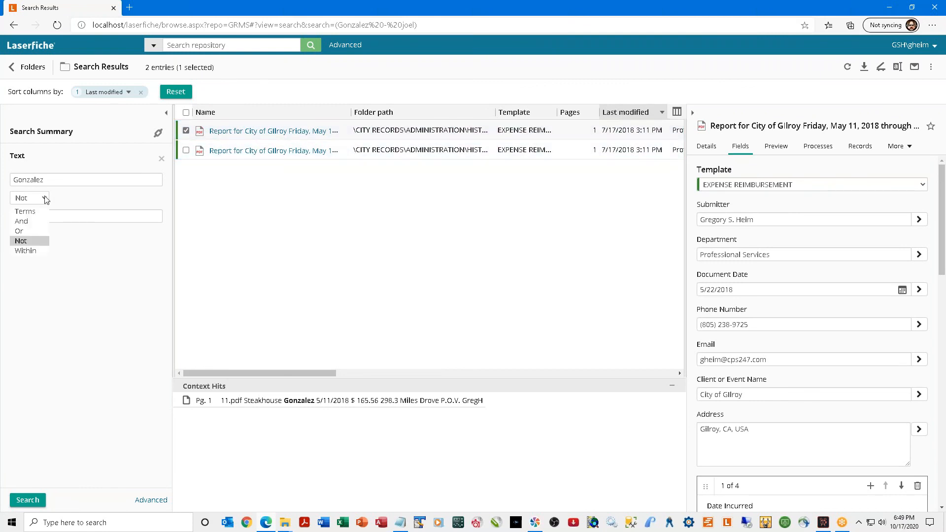
left_click(22, 231)
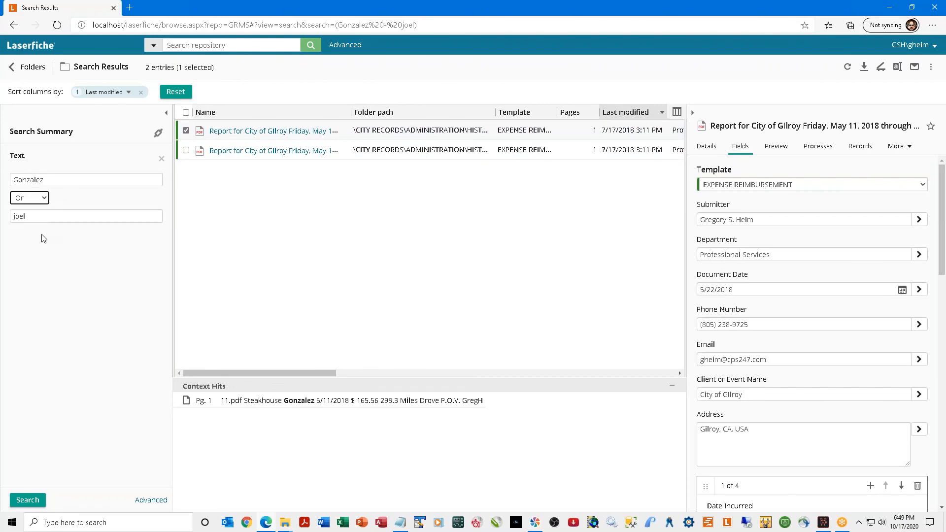
left_click(27, 500)
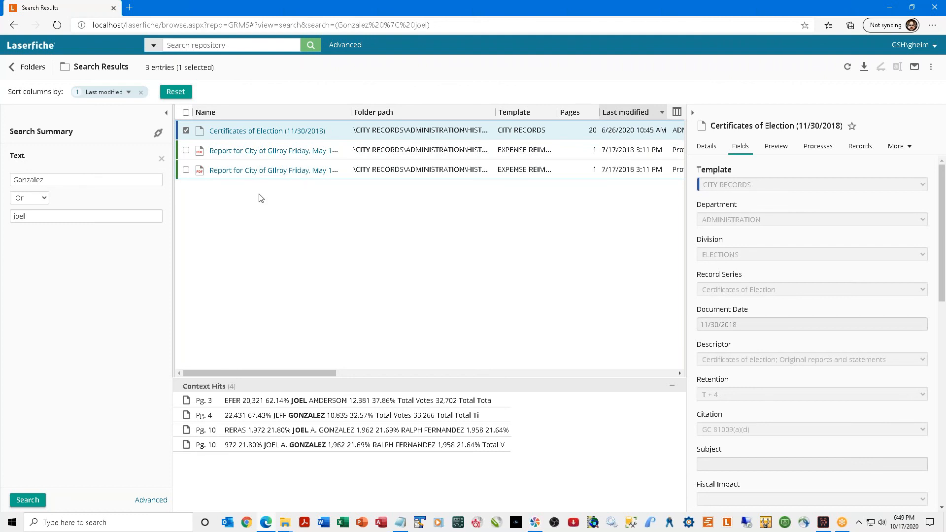
Search for documents where the first text term occurs within 1 words of "steakhouse".
left_click(43, 200)
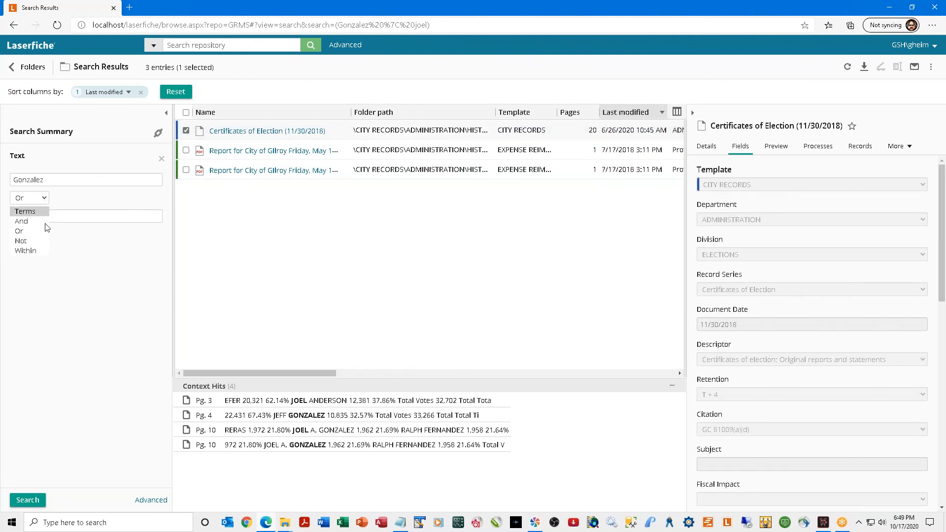
left_click(39, 251)
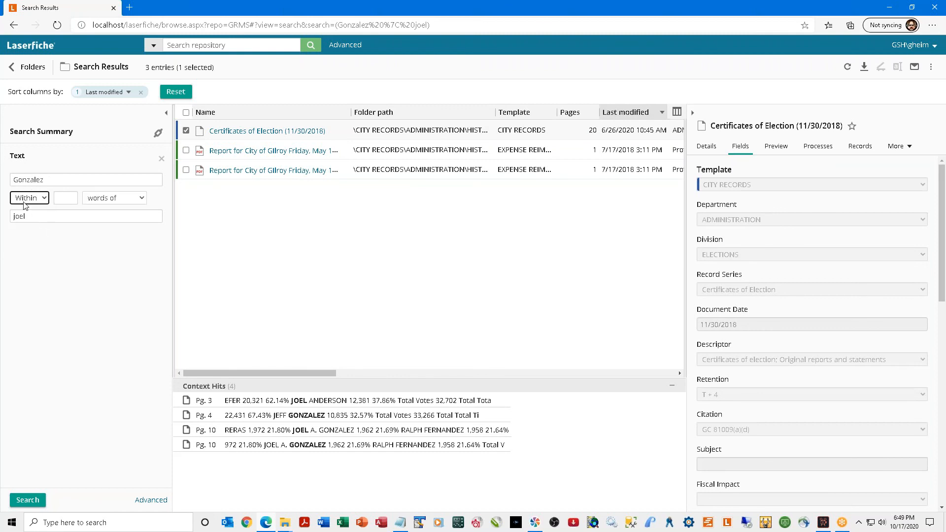
left_click(74, 199)
key("Tab")
key("Tab")
type("st")
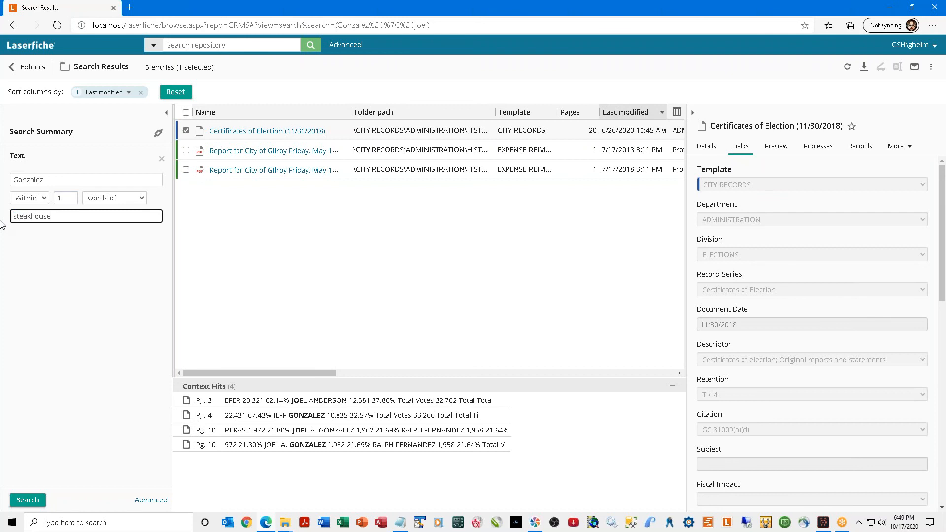
left_click(23, 501)
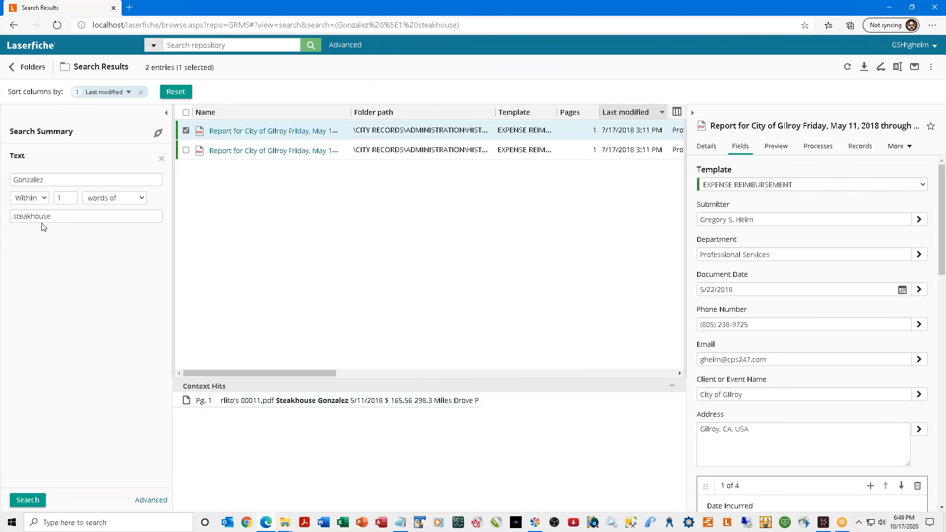
left_click(142, 199)
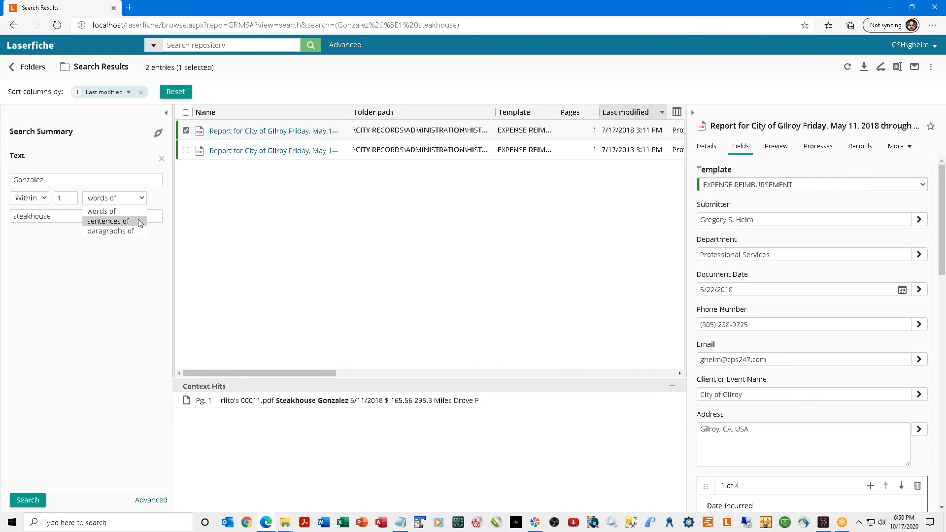
left_click(135, 253)
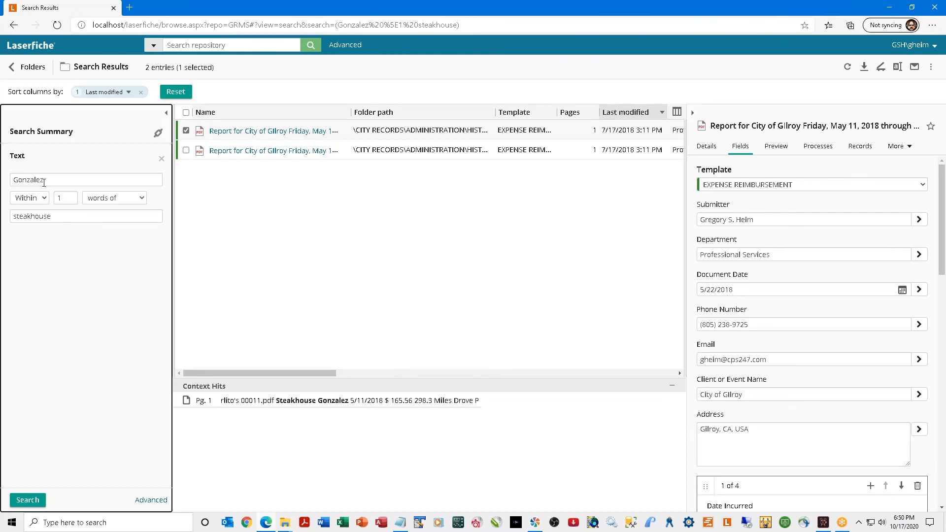
Set the text search operator to Terms, replace the search text with "paperless" and run the search.
left_click(46, 198)
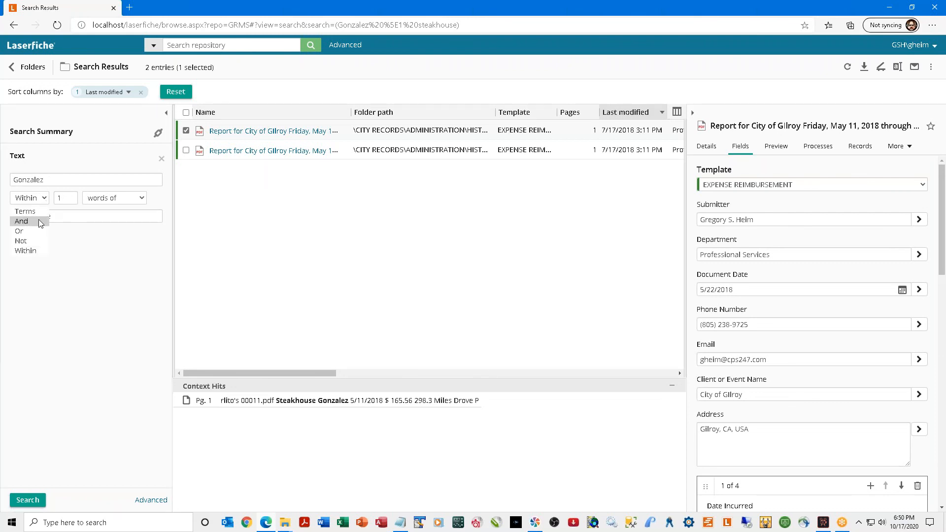
left_click(40, 212)
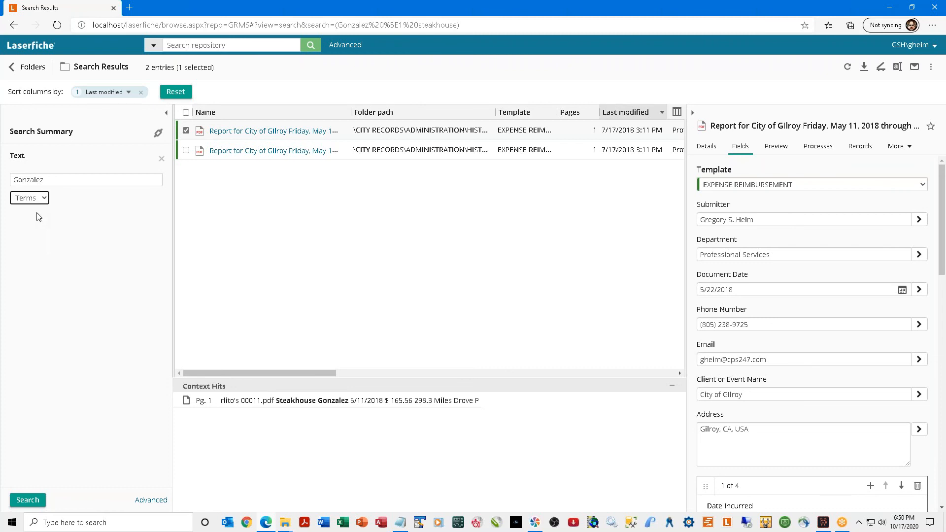
double_click(63, 180)
type("paperless")
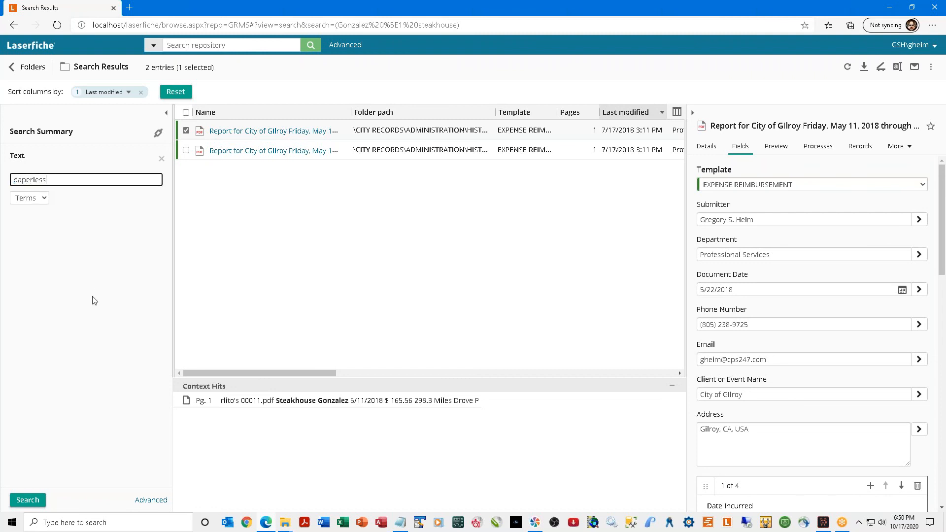
left_click(31, 501)
left_click(31, 501)
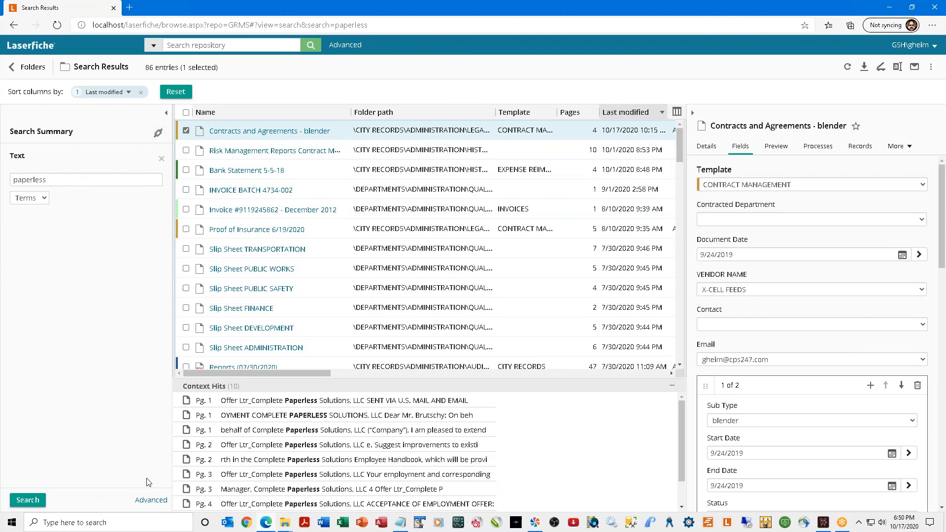
Add a Within folder criterion to the advanced search and set it to search within a selected folder.
left_click(148, 501)
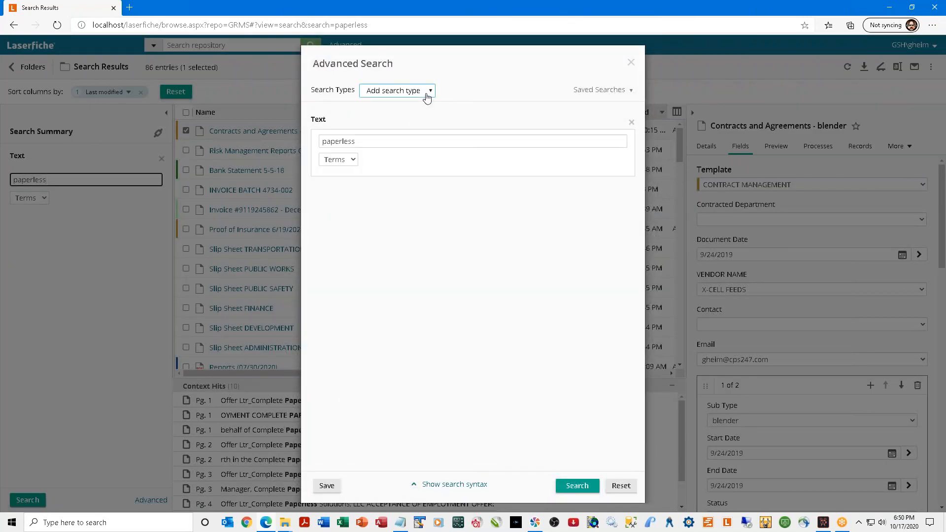
left_click(427, 93)
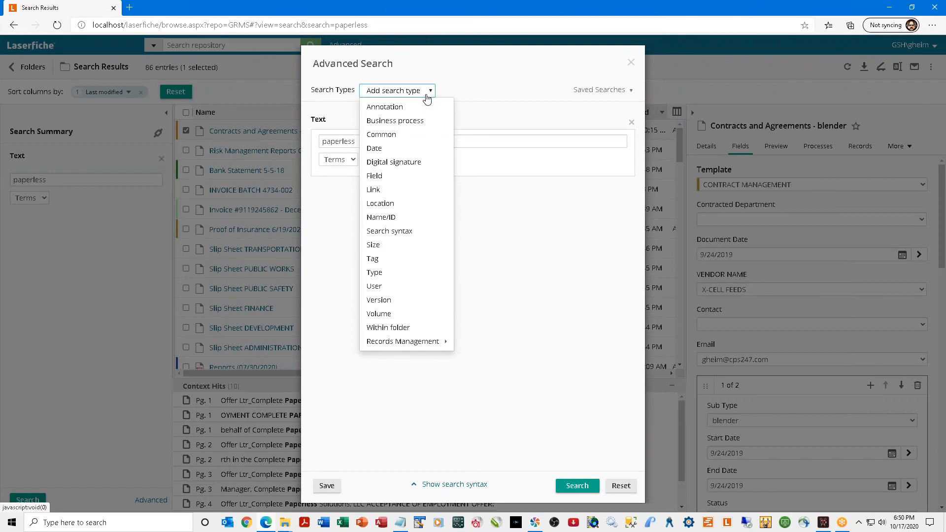
left_click(406, 329)
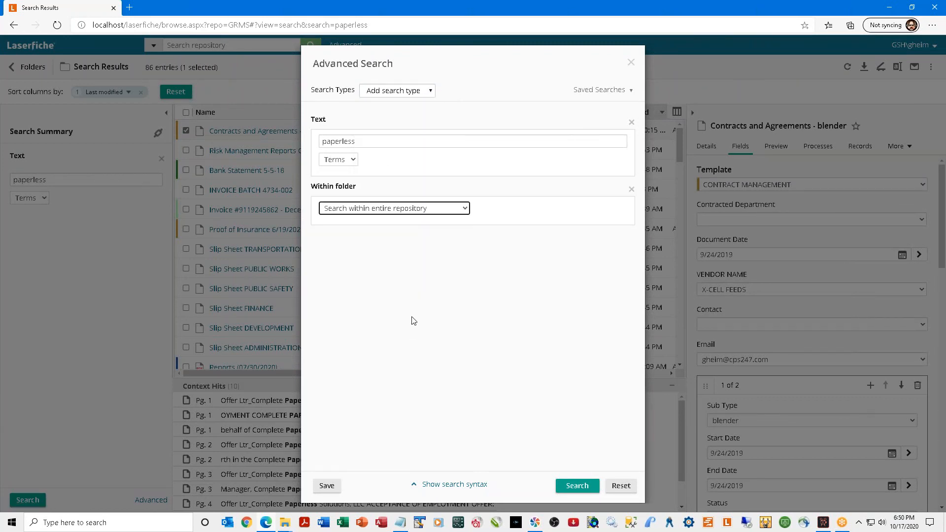
left_click(390, 213)
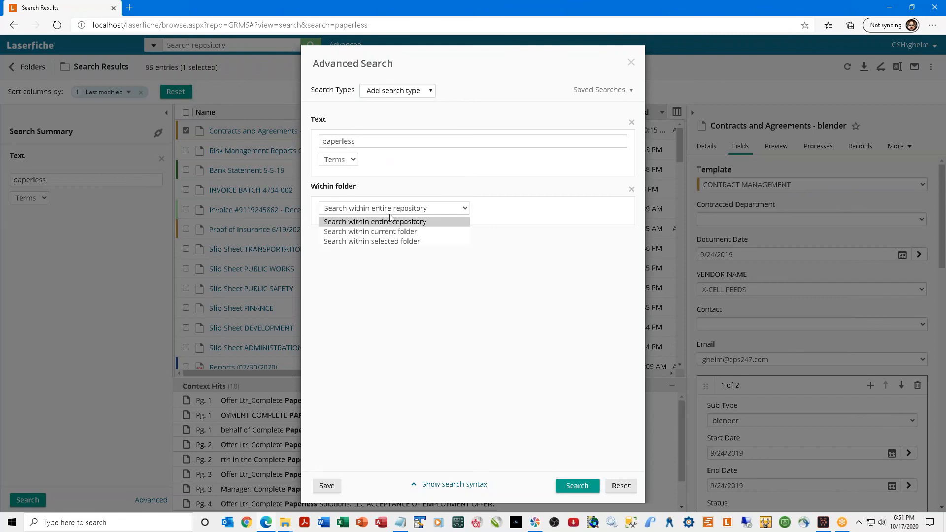
left_click(388, 243)
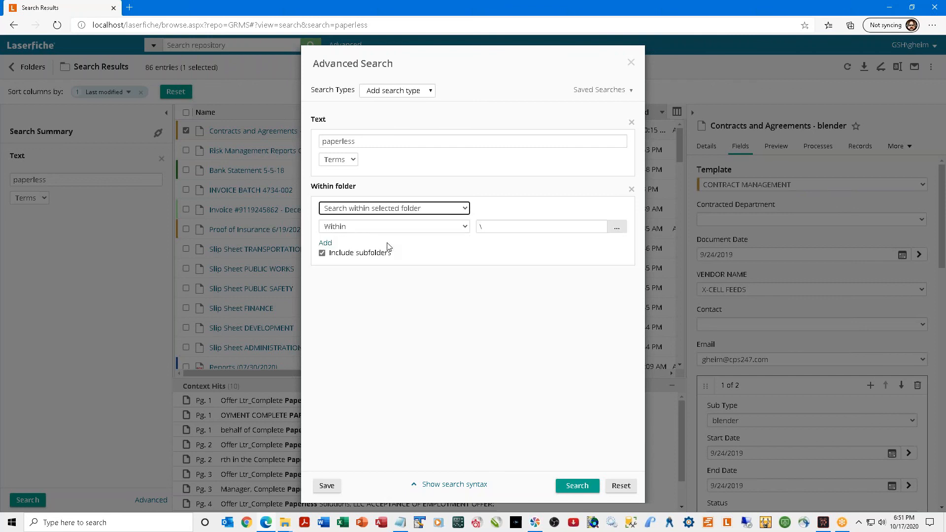
Choose the ADMINISTRATION folder inside CITY RECORDS as the folder to search.
left_click(619, 229)
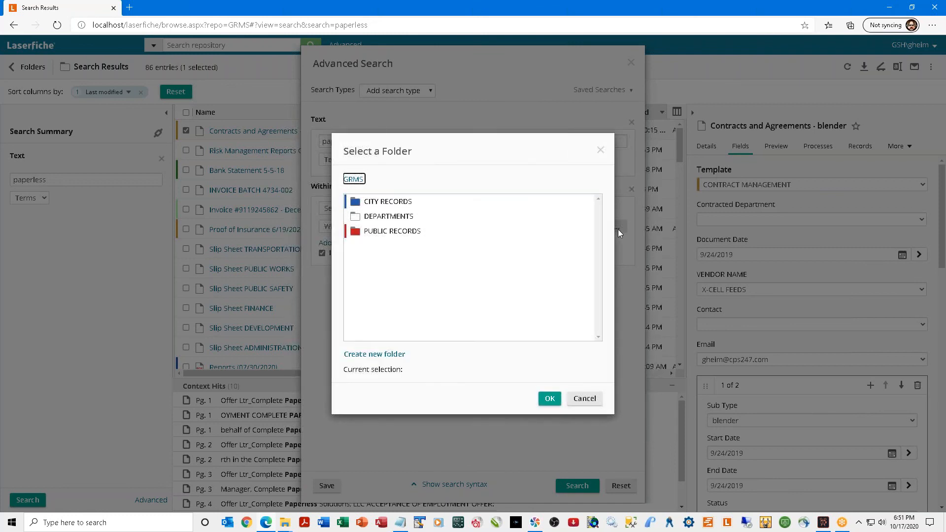
left_click(406, 203)
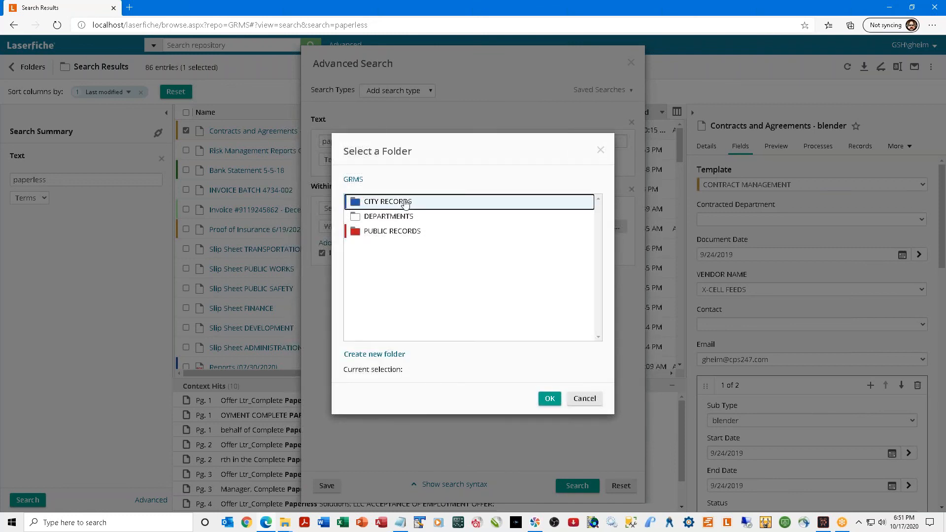
double_click(406, 203)
double_click(398, 203)
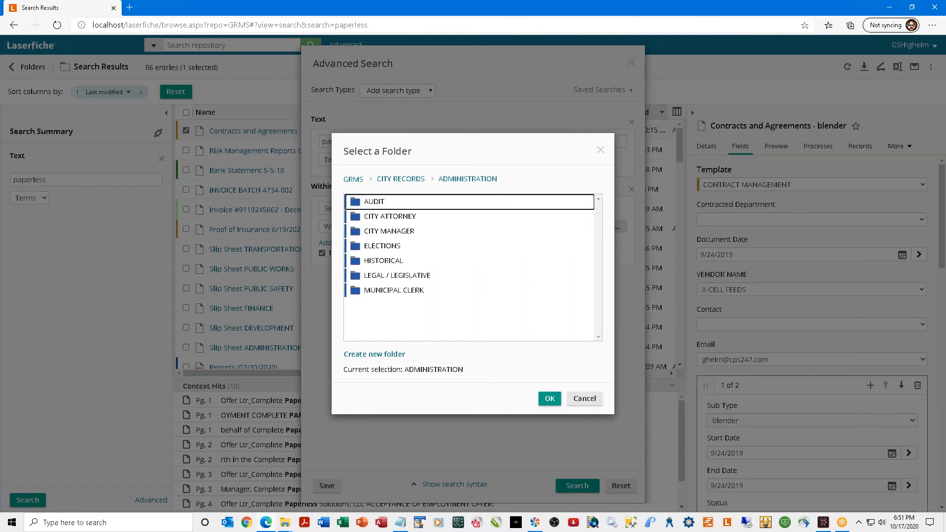
left_click(549, 399)
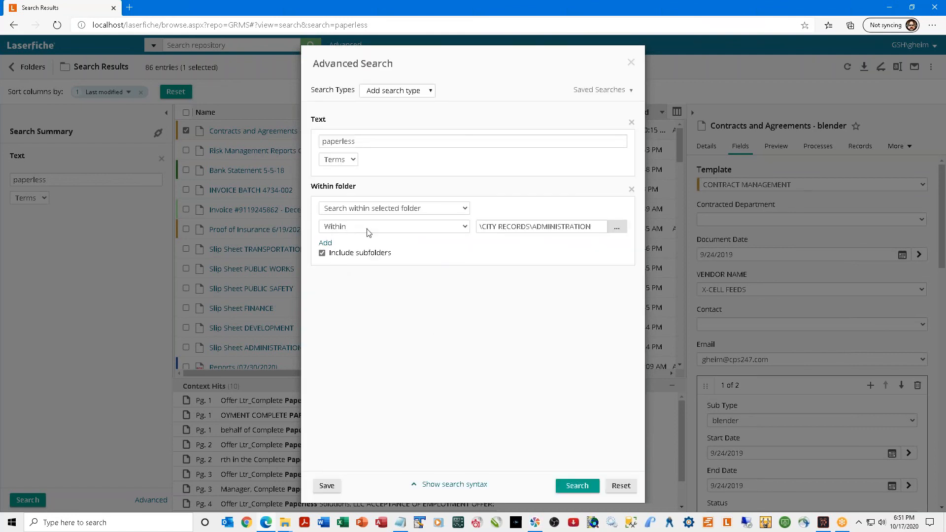
Run the advanced search for "paperless" with the folder condition set to Within.
left_click(427, 230)
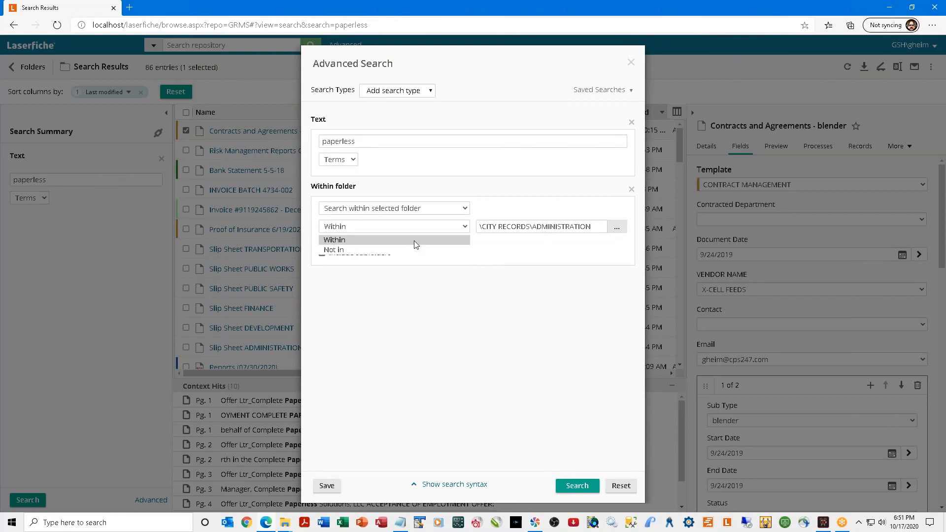
left_click(414, 241)
left_click(577, 486)
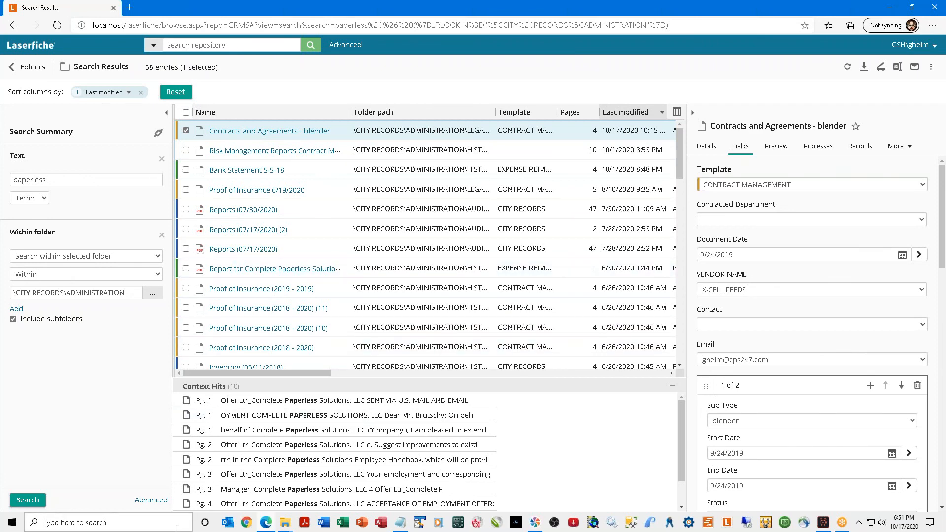
Add a Field criterion to the advanced search and review the available templates without choosing one.
left_click(157, 501)
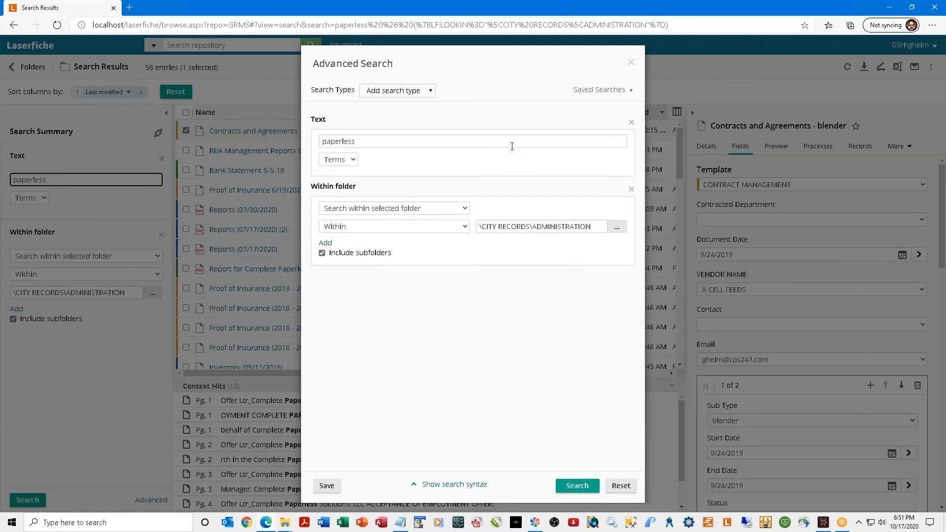
left_click(428, 93)
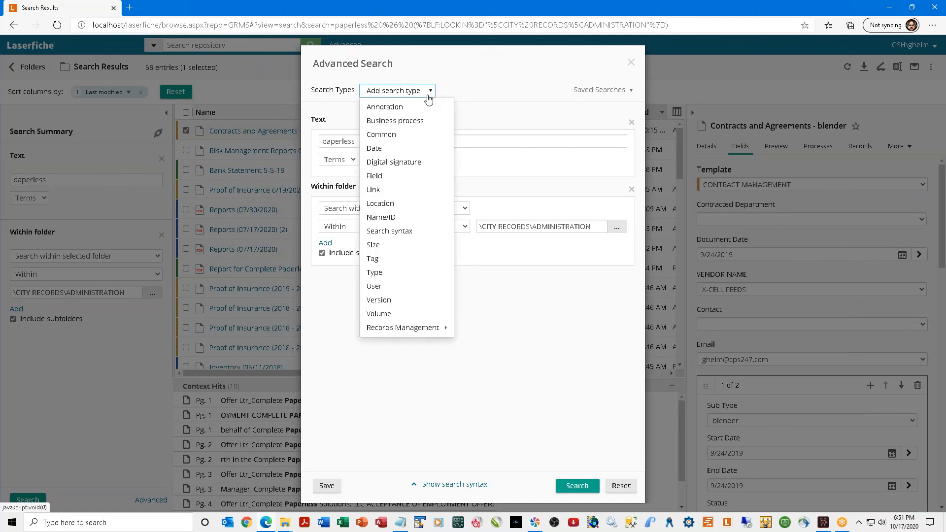
left_click(374, 176)
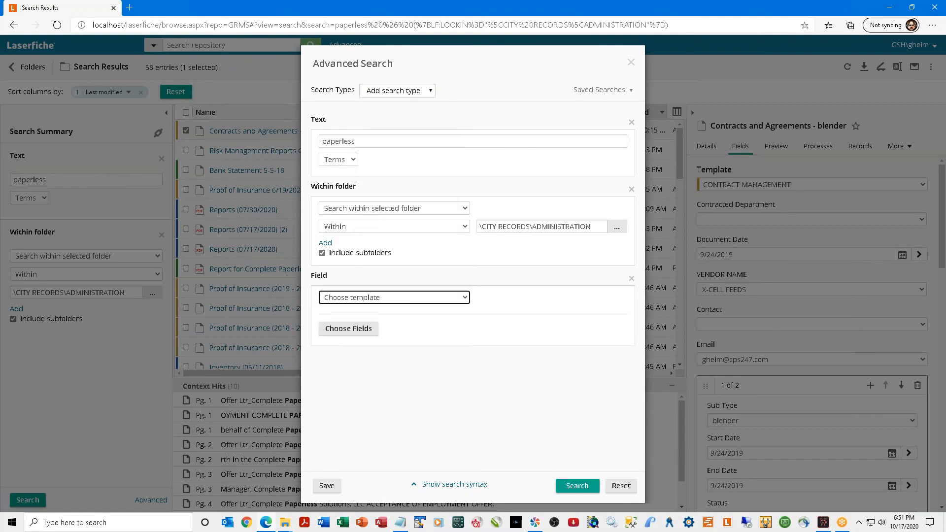
left_click(397, 298)
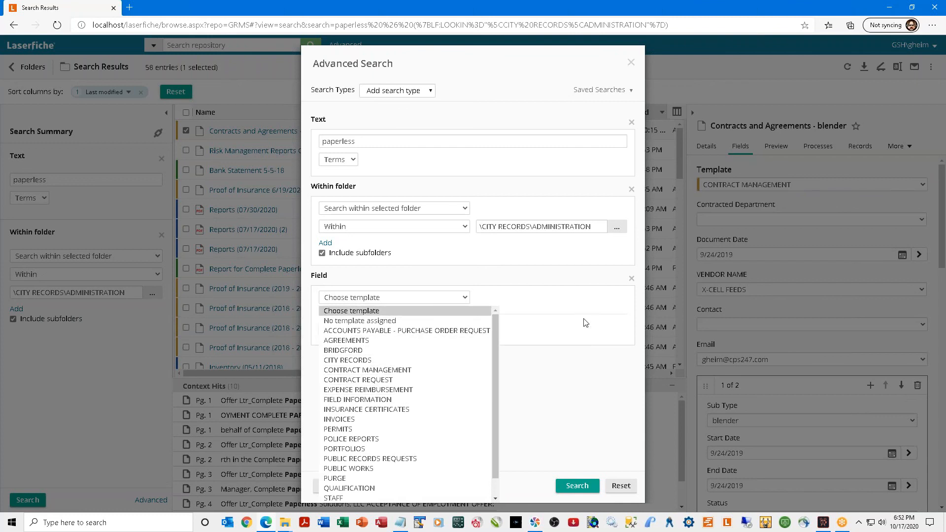
left_click(583, 344)
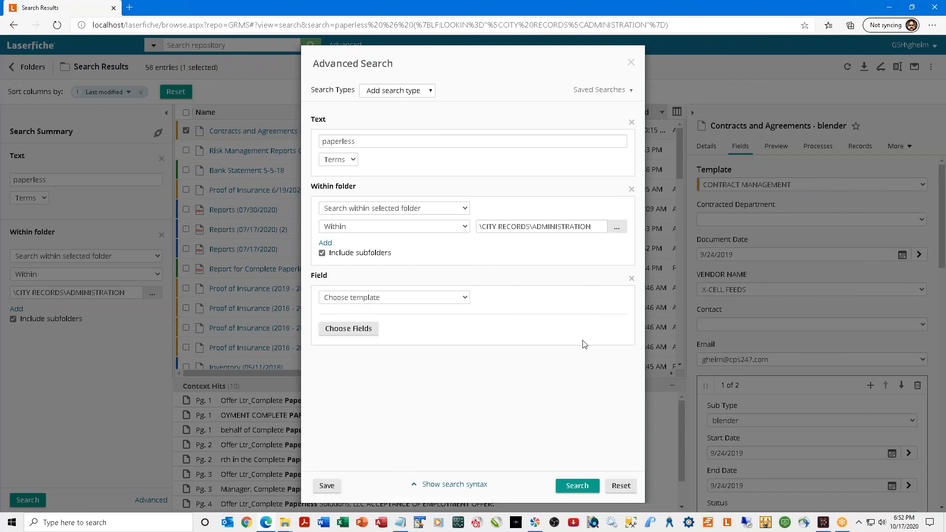
Add the Record Series field to the Field criterion of the advanced search.
left_click(371, 332)
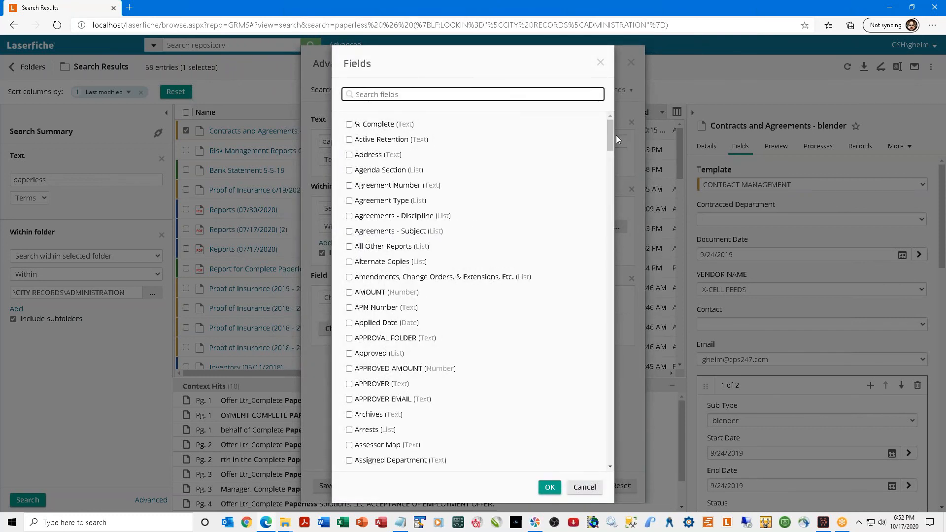
left_click_drag(612, 135, 605, 347)
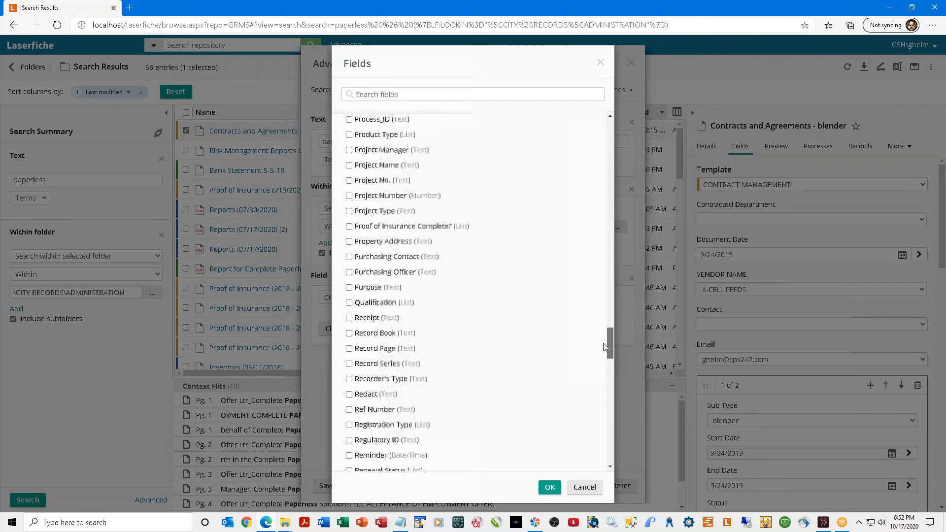
left_click(349, 363)
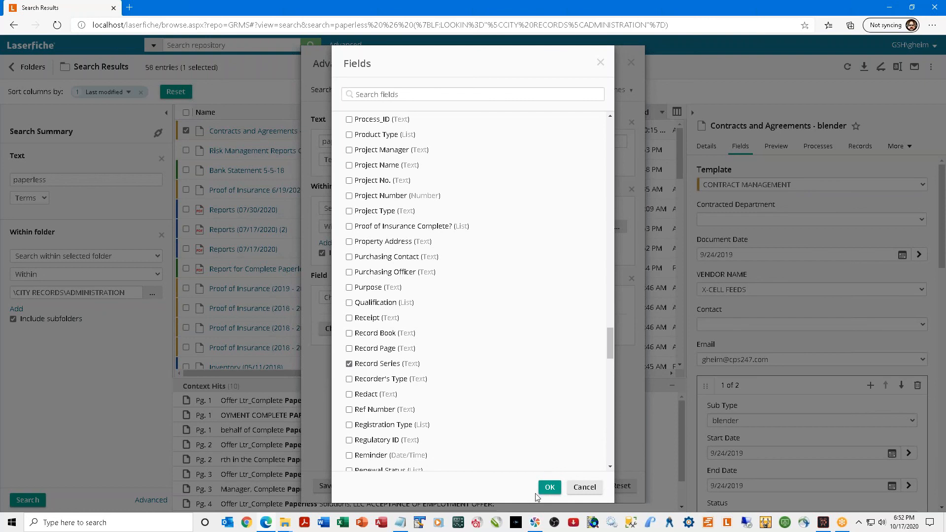
left_click(549, 488)
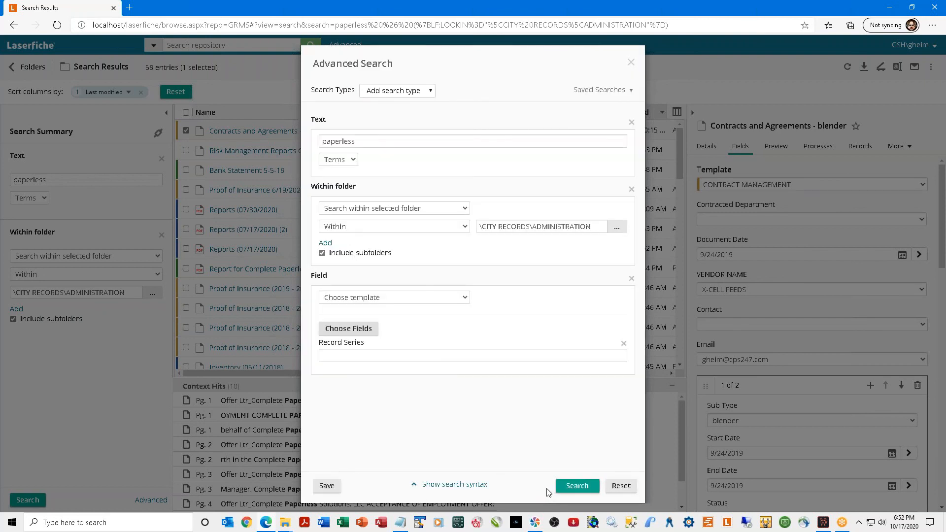
Set the Record Series value to "Contracts and agreement" and run the advanced search.
left_click(338, 357)
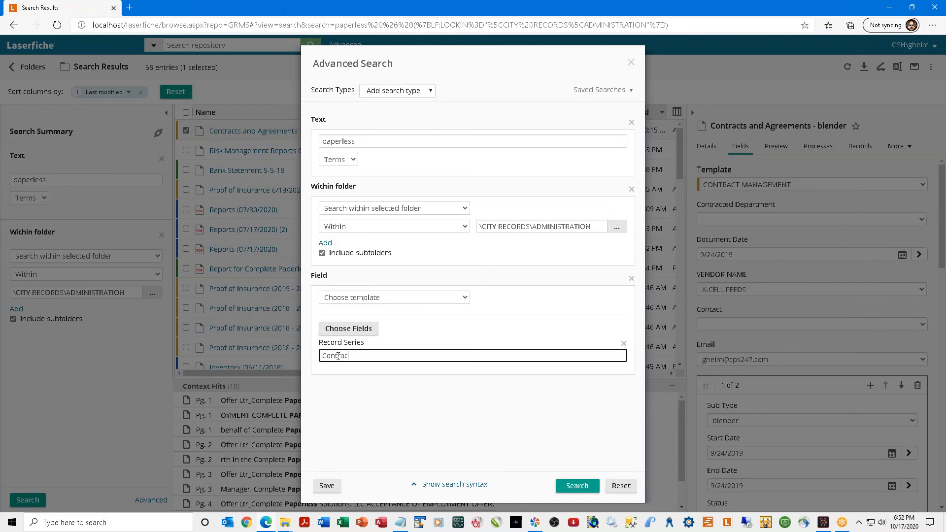
type("Contracts and agreement")
left_click(578, 493)
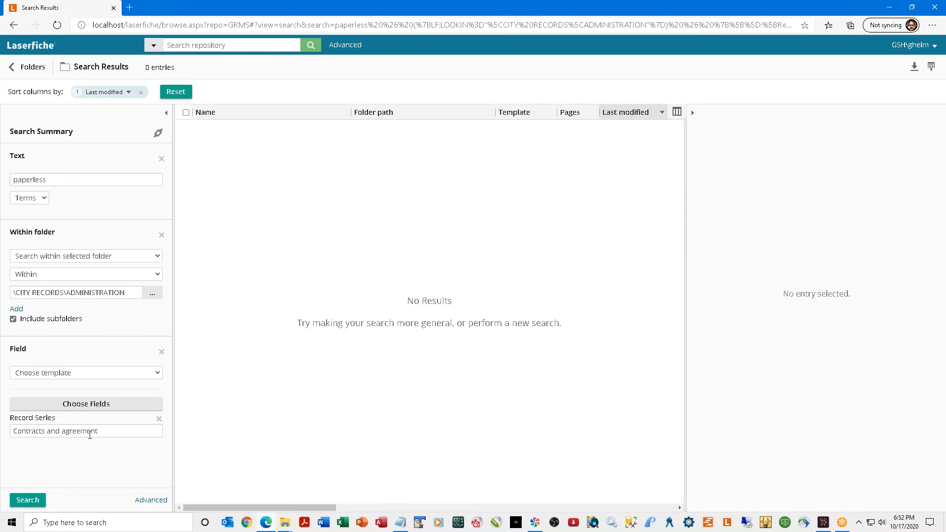
Correct the Record Series value to "Contracts and agreements" and rerun the search, keeping the paperless text and ADMINISTRATION folder criteria.
left_click(119, 431)
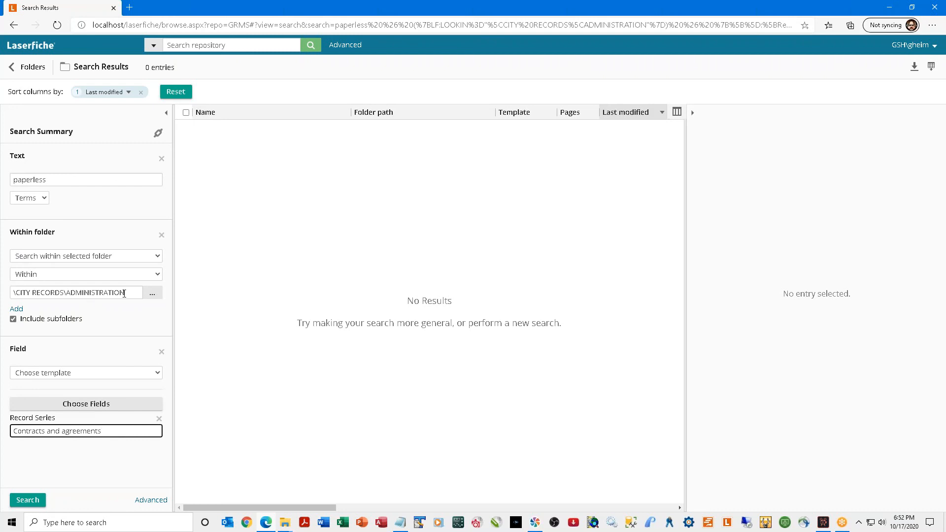
left_click_drag(53, 182, 10, 195)
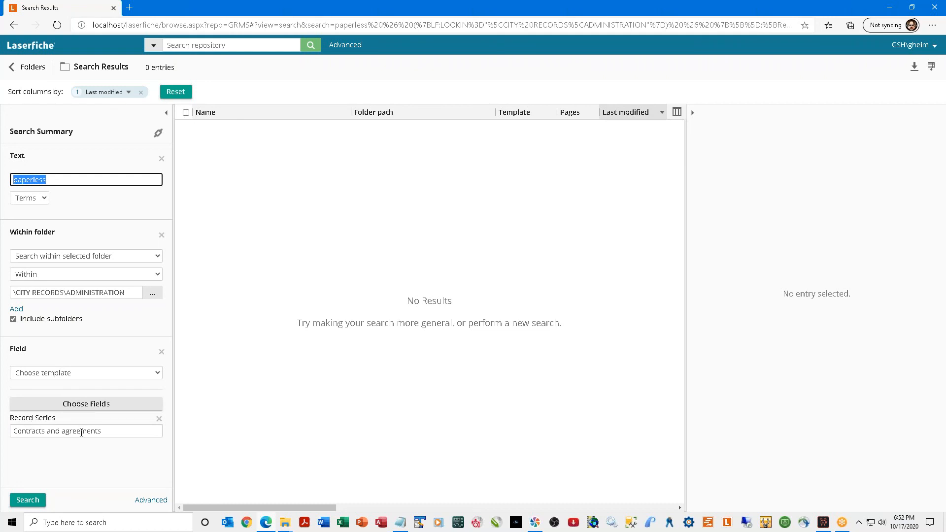
left_click(20, 501)
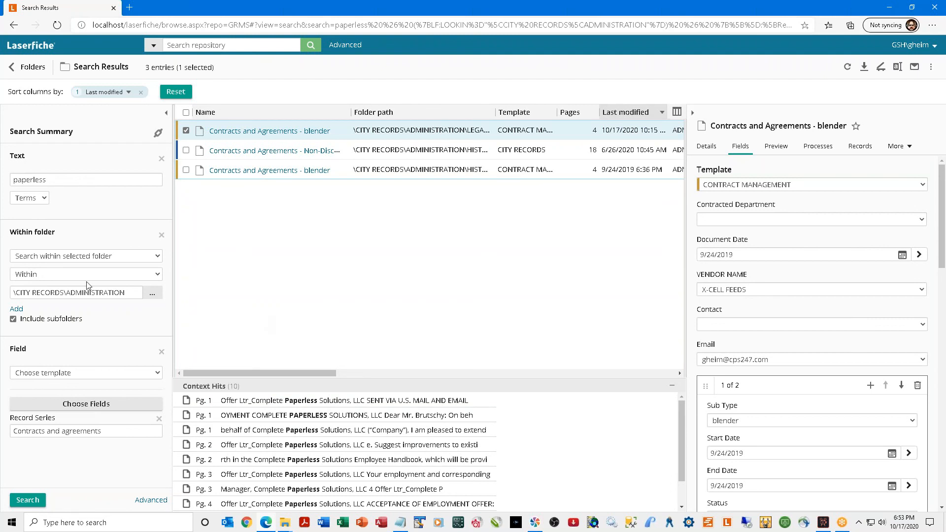
left_click_drag(82, 292, 134, 290)
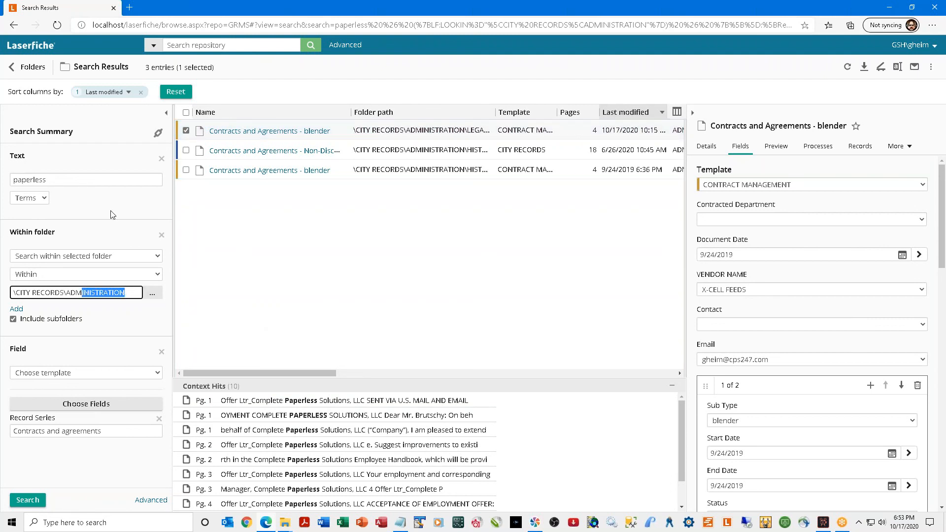
left_click(135, 451)
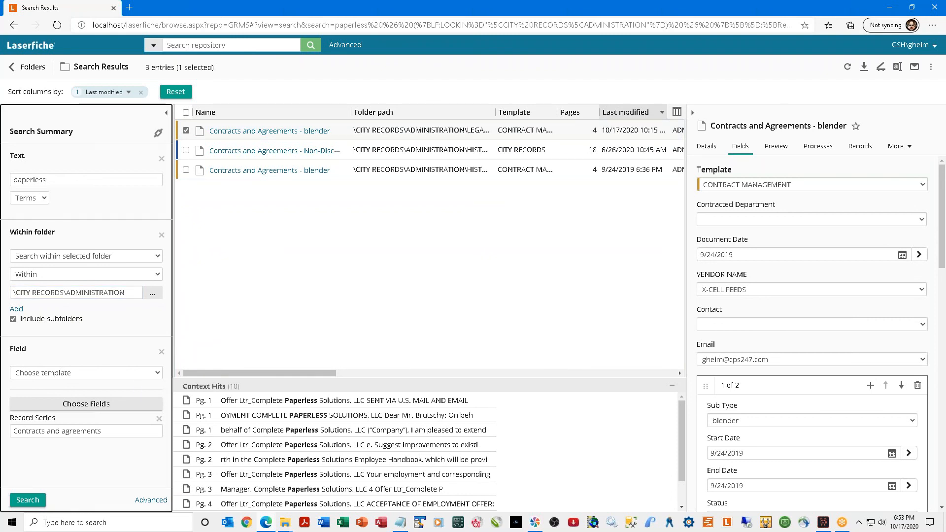
Reopen the advanced search and start saving it as a new search named "My Contracts Search".
left_click(150, 500)
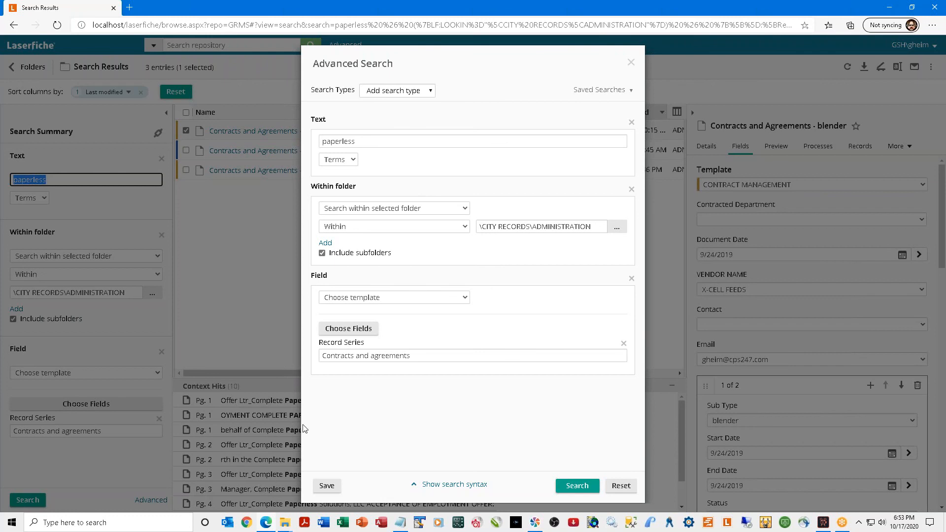
left_click(326, 487)
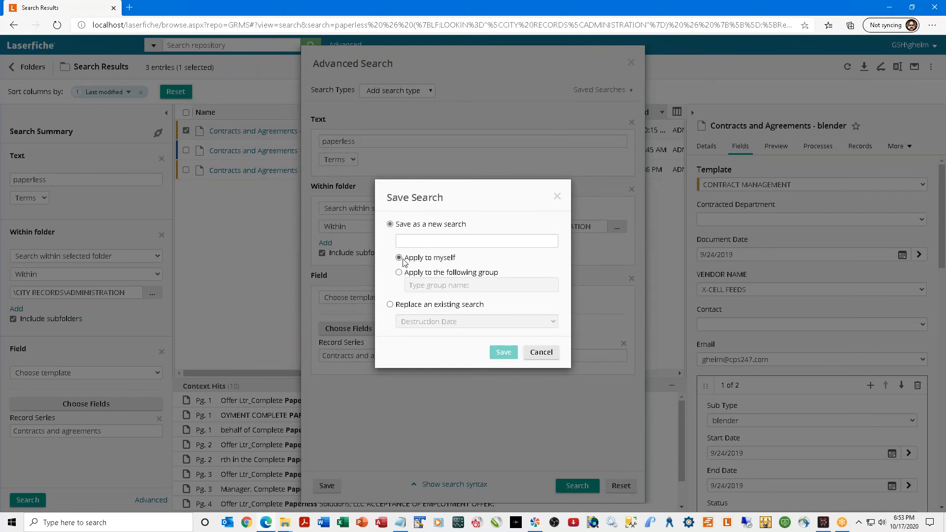
left_click(413, 242)
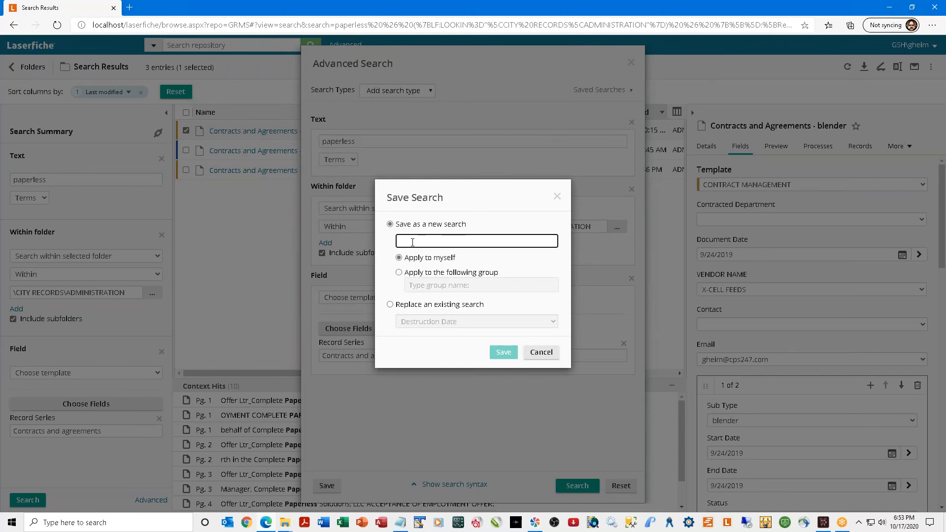
type("M")
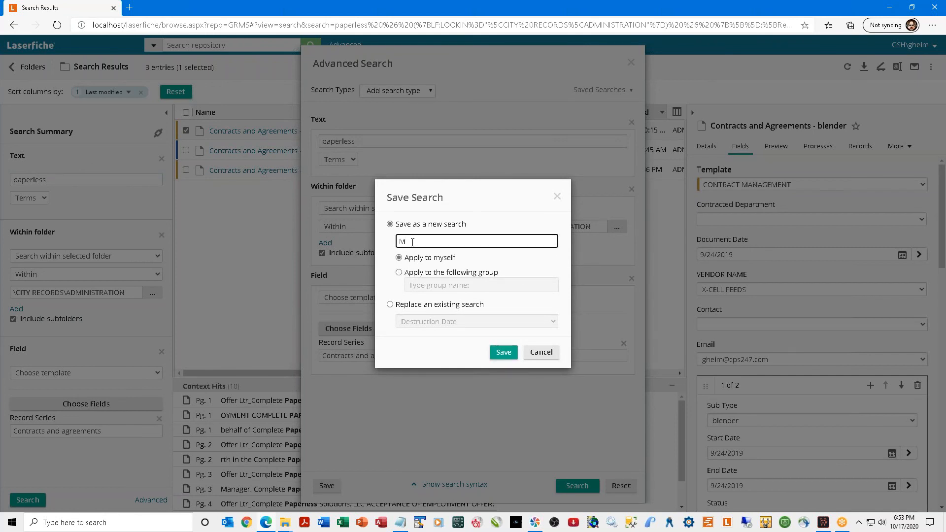
type("y Contracts Search")
Try the save options for applying the search to a group and for replacing an existing search.
left_click(400, 272)
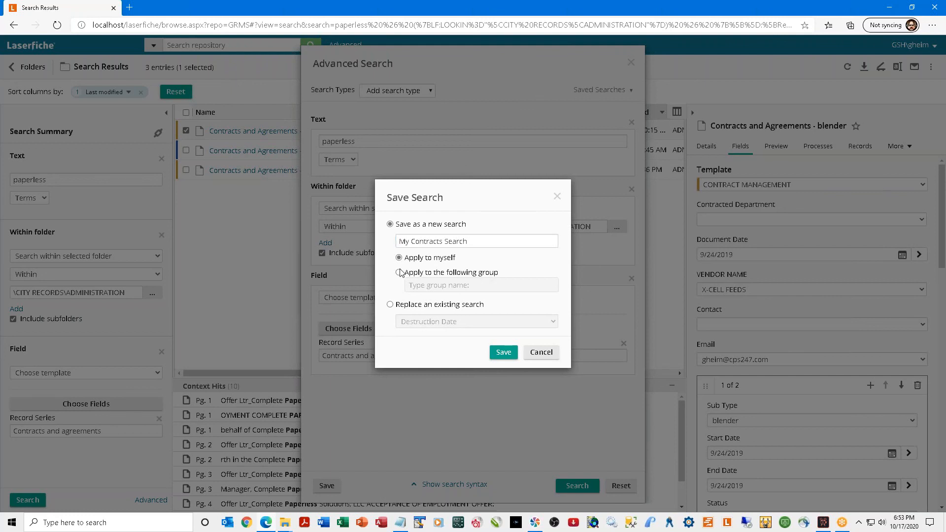
left_click(401, 272)
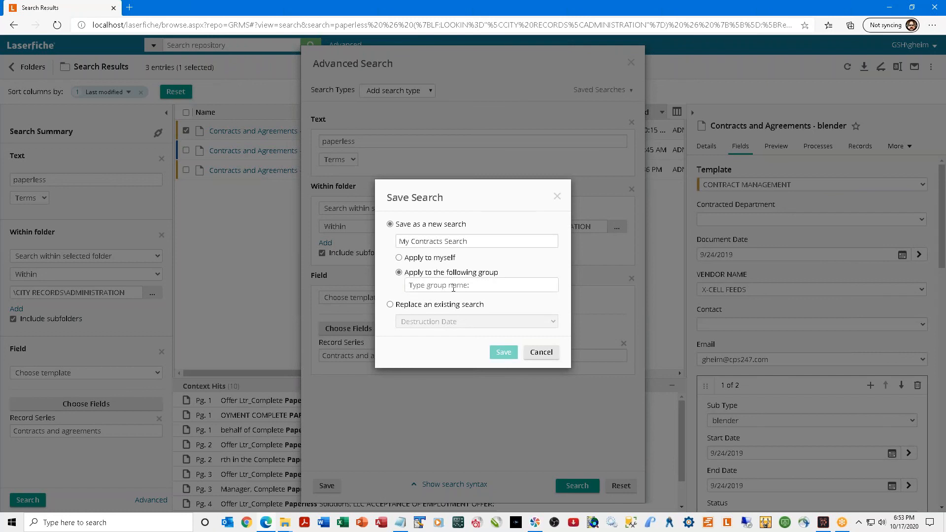
left_click(390, 304)
left_click(438, 302)
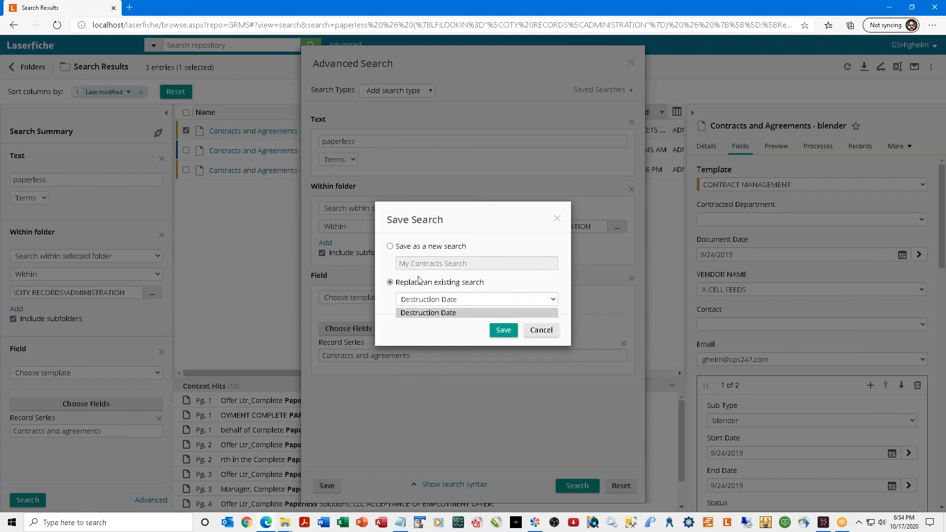
Save My Contracts Search as a new search that applies only to the own account.
left_click(390, 246)
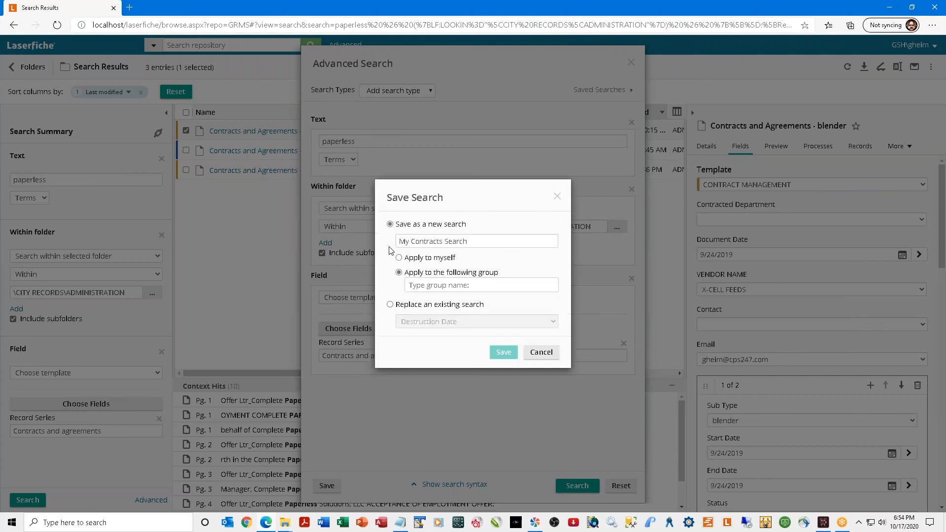
left_click(398, 258)
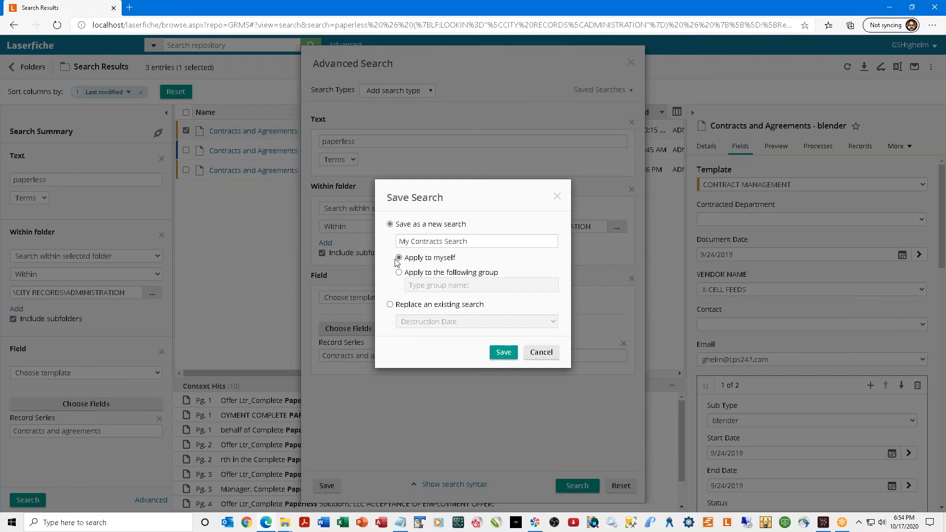
left_click(503, 352)
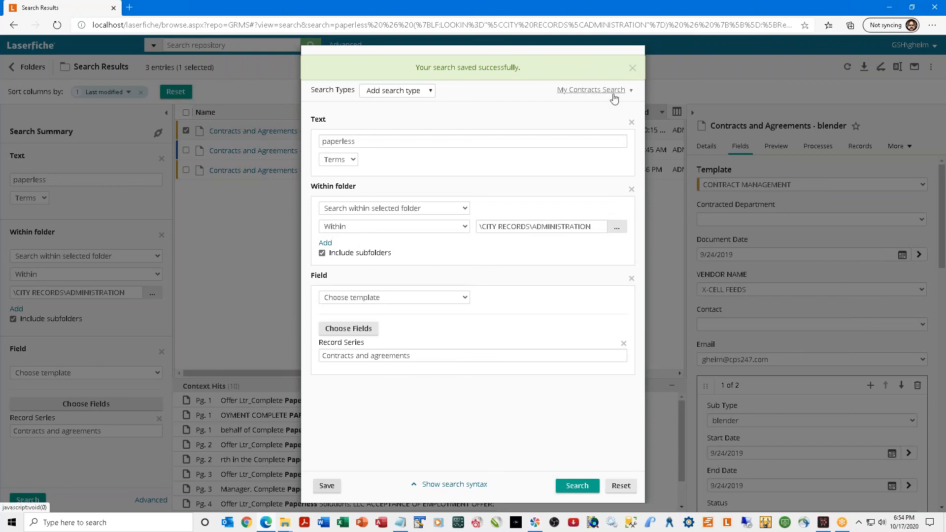
Load the saved Destruction Date search into the advanced search.
left_click(631, 91)
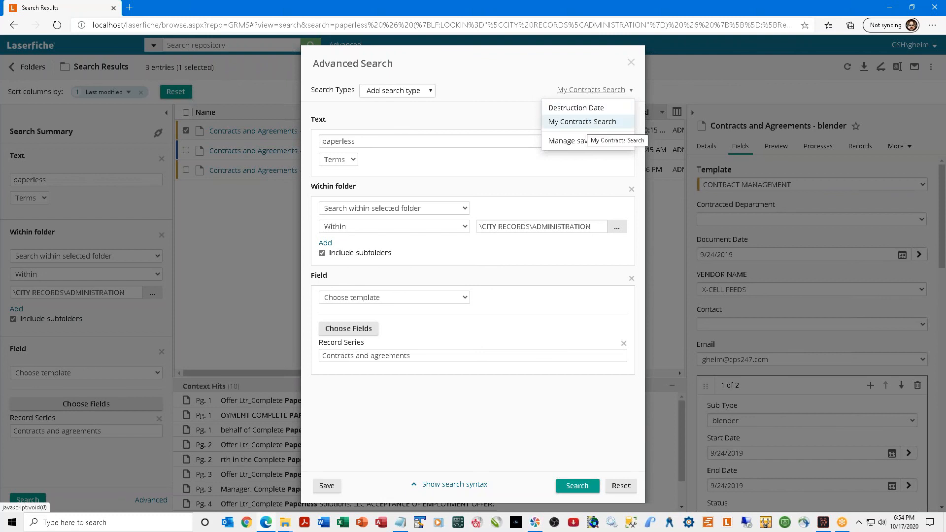
left_click(578, 108)
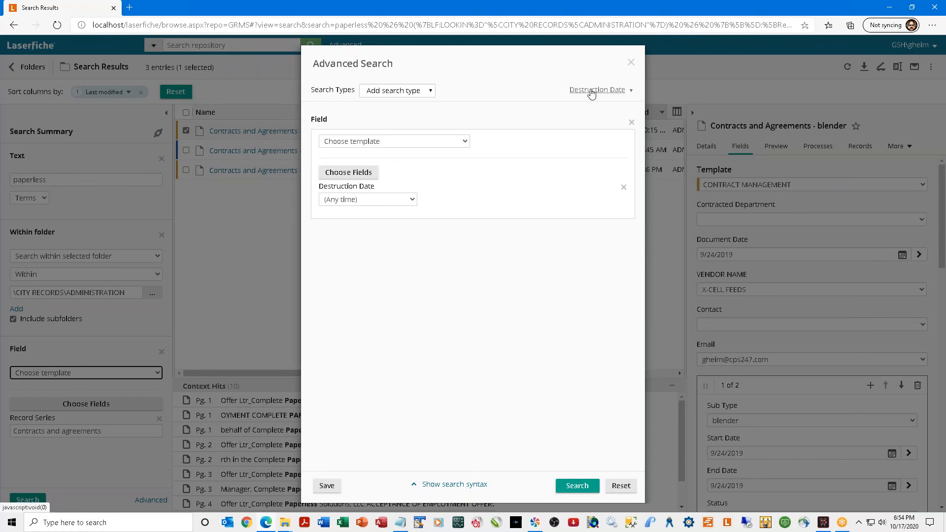
Load the saved My Contracts Search and run it.
left_click(621, 93)
left_click(582, 121)
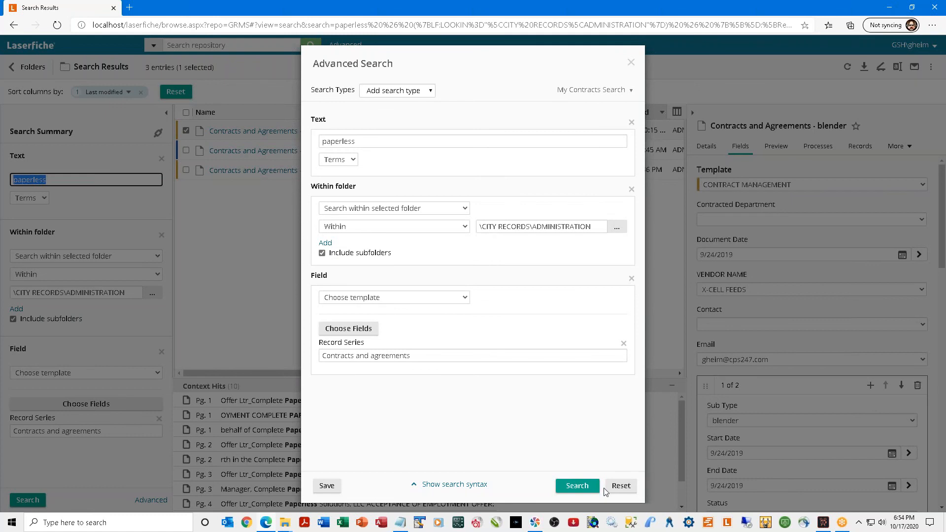
left_click(577, 486)
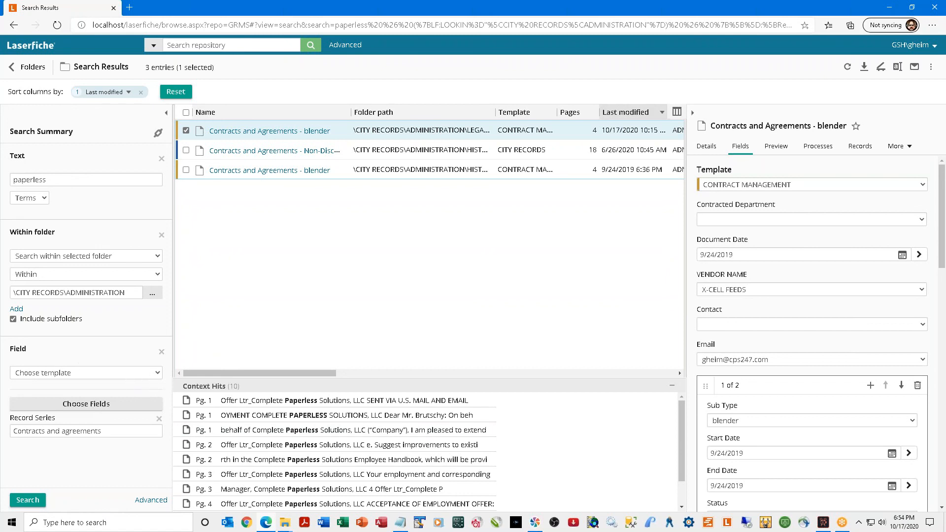
Remove the Field and Within folder criteria from the search summary and replace the search text with a surname.
left_click(161, 352)
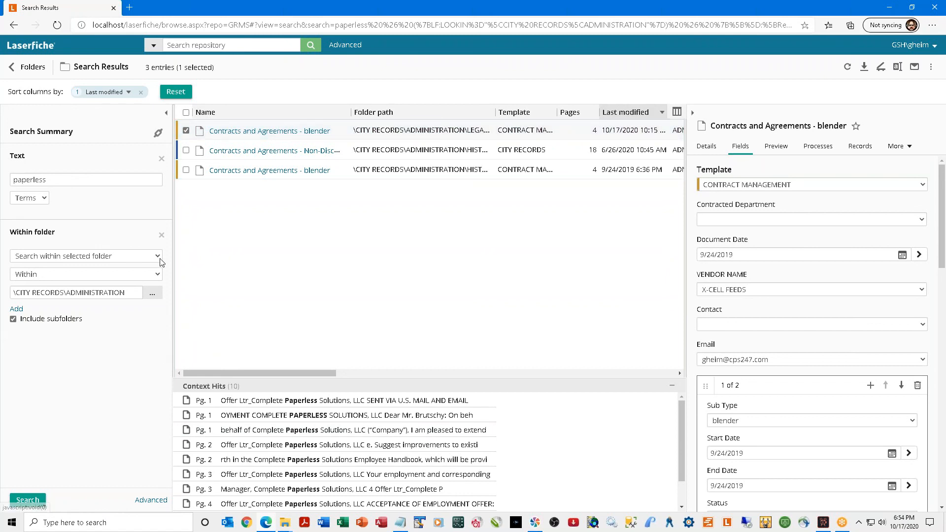
left_click(161, 237)
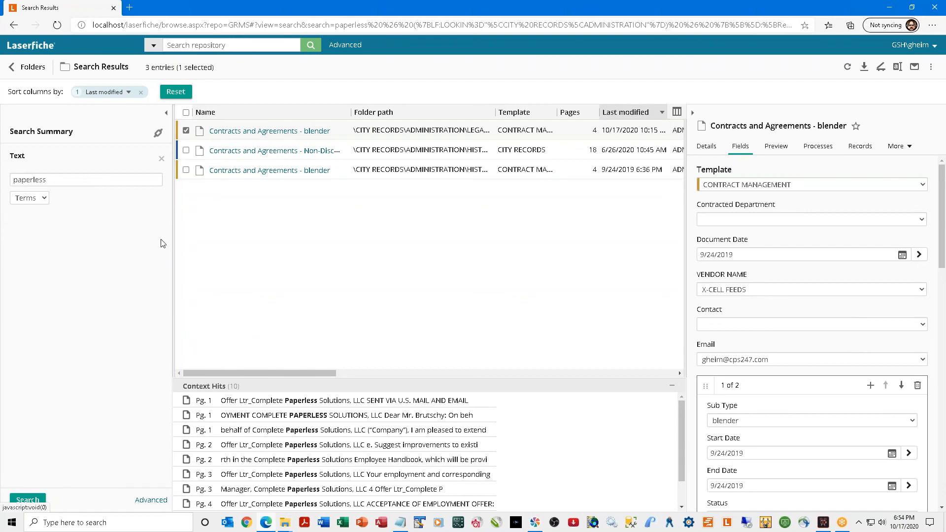
left_click_drag(75, 180, 1, 200)
type("gonzalez")
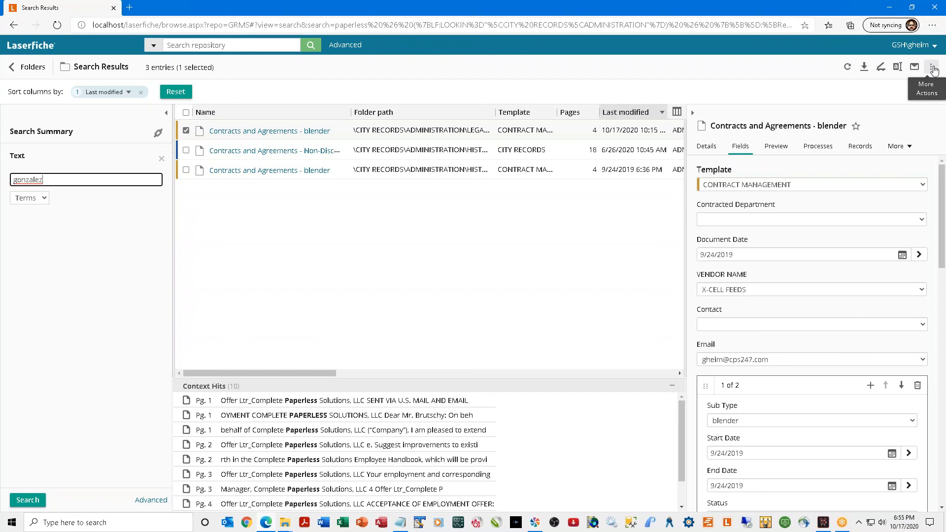
left_click(935, 47)
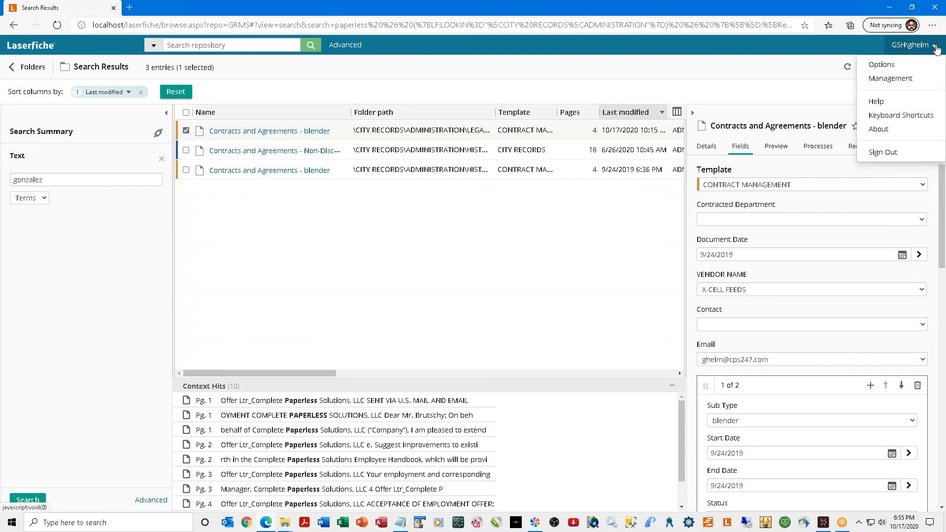
left_click(892, 68)
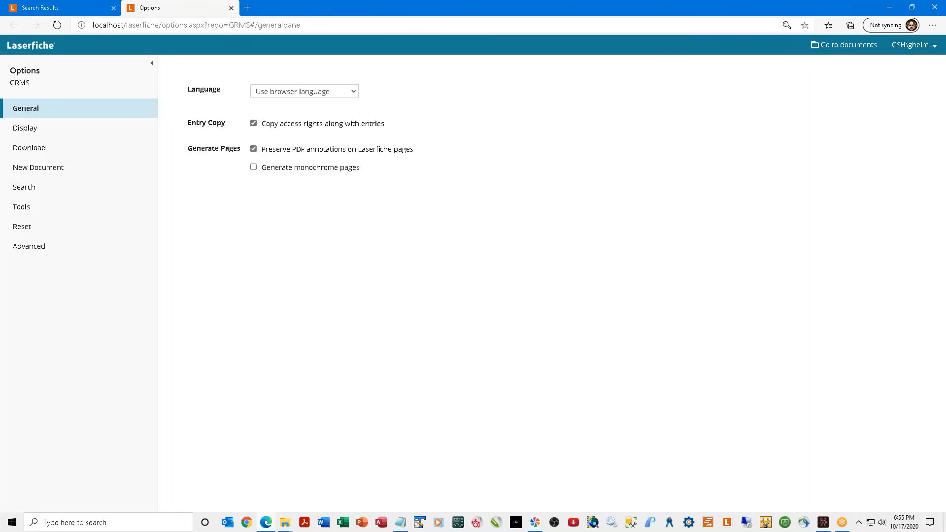
left_click(938, 46)
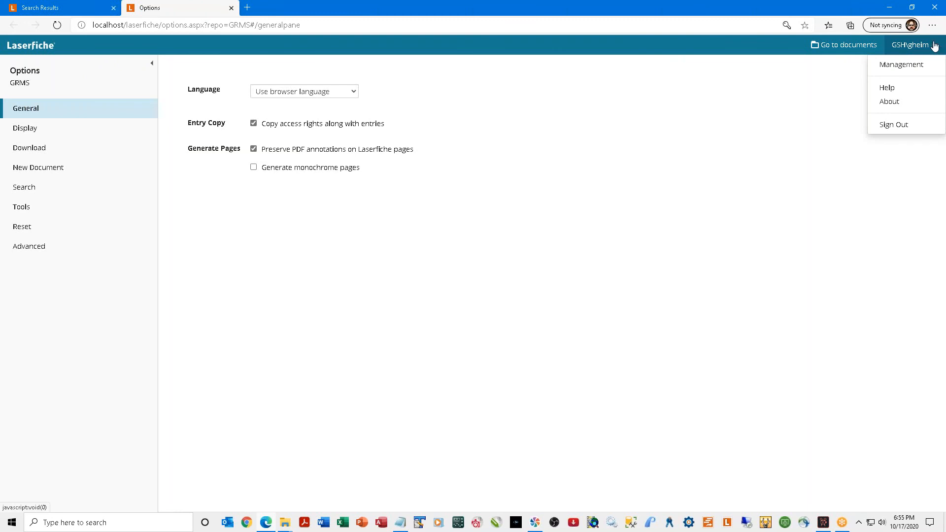
left_click(765, 153)
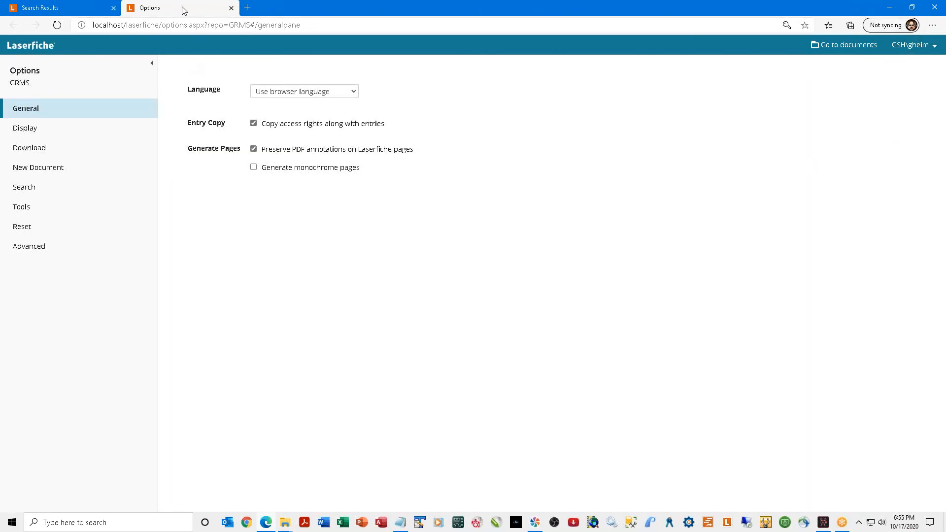
left_click(231, 8)
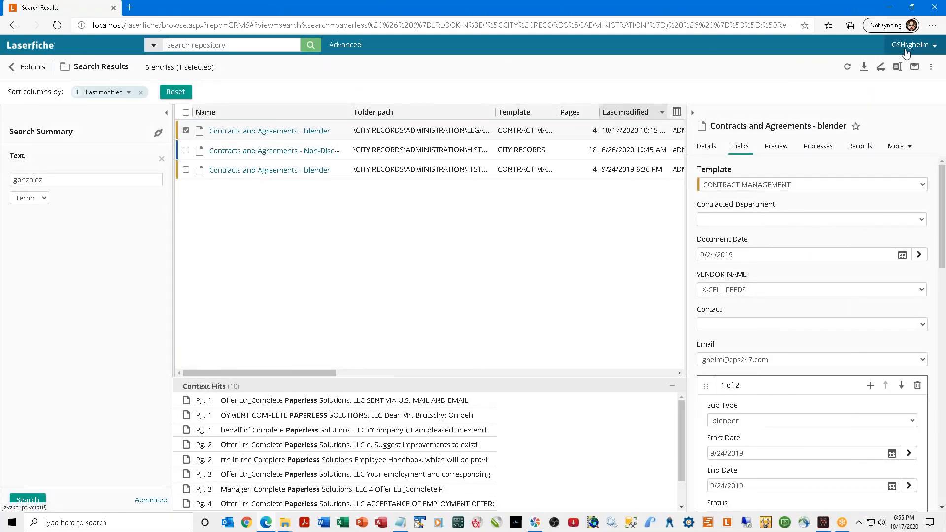
Open the repository's Options page from the account commands.
left_click(934, 47)
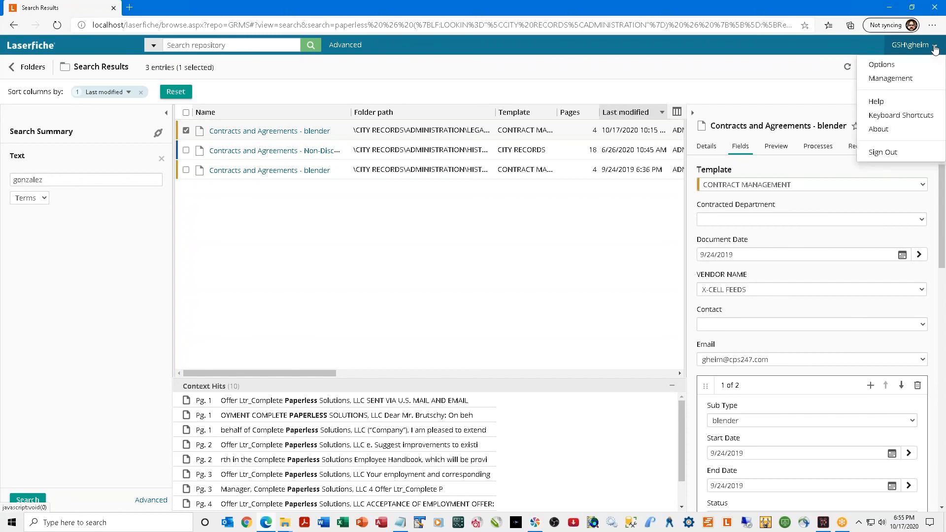
left_click(881, 67)
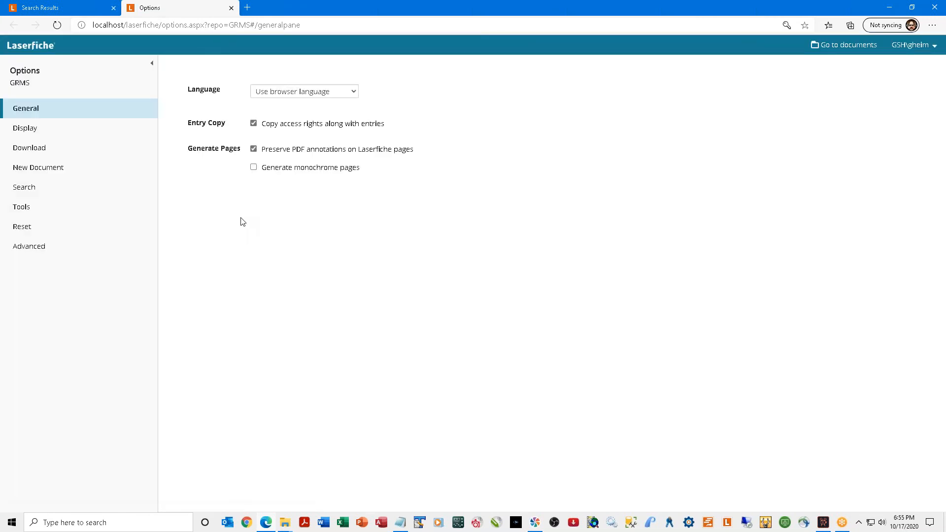
Enable fuzzy search for indexed searches in the Search options, save the settings and close the Options page.
left_click(22, 191)
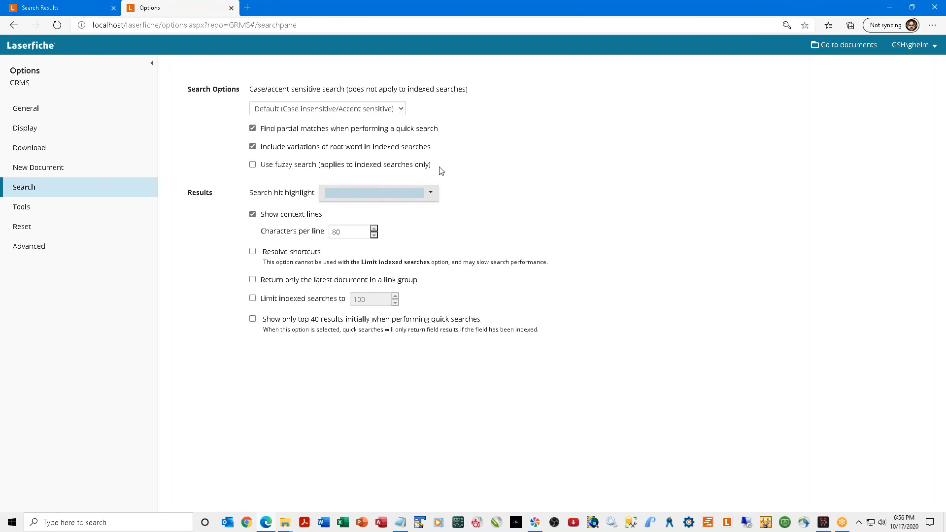
left_click(253, 166)
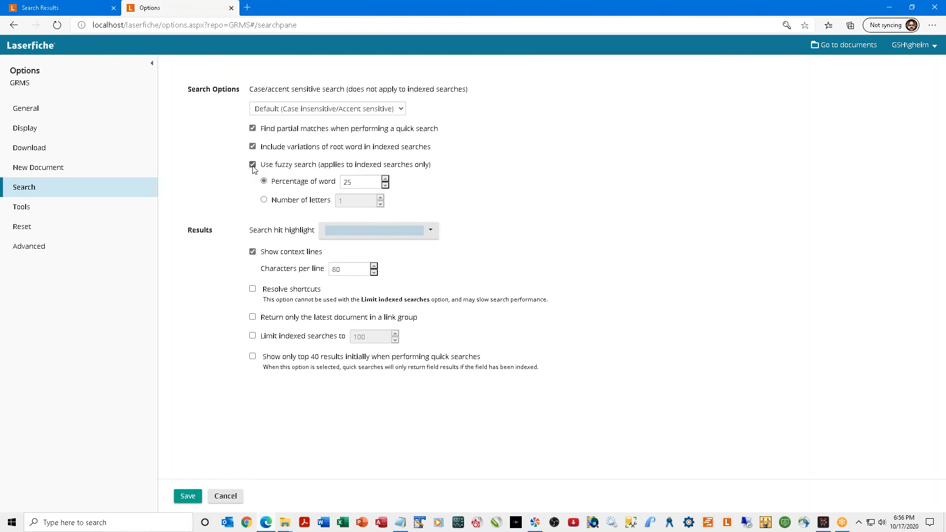
left_click(186, 495)
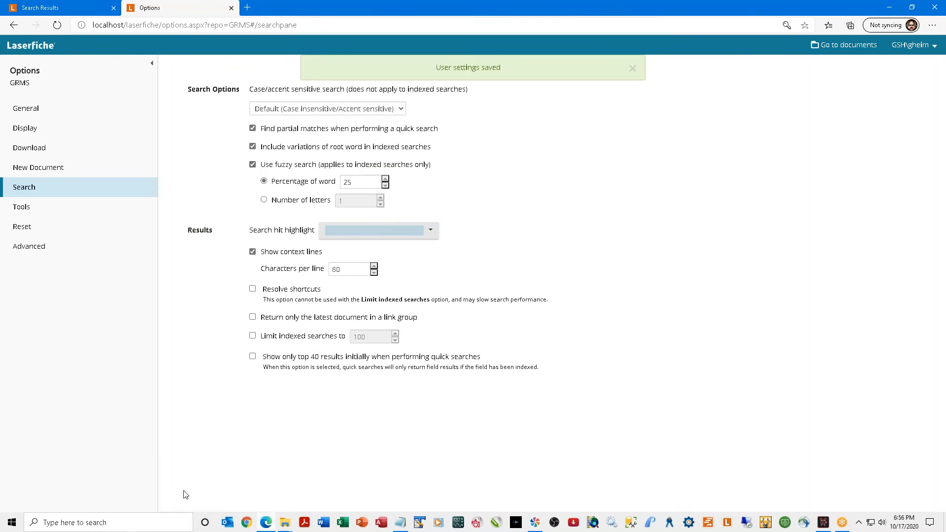
left_click(231, 8)
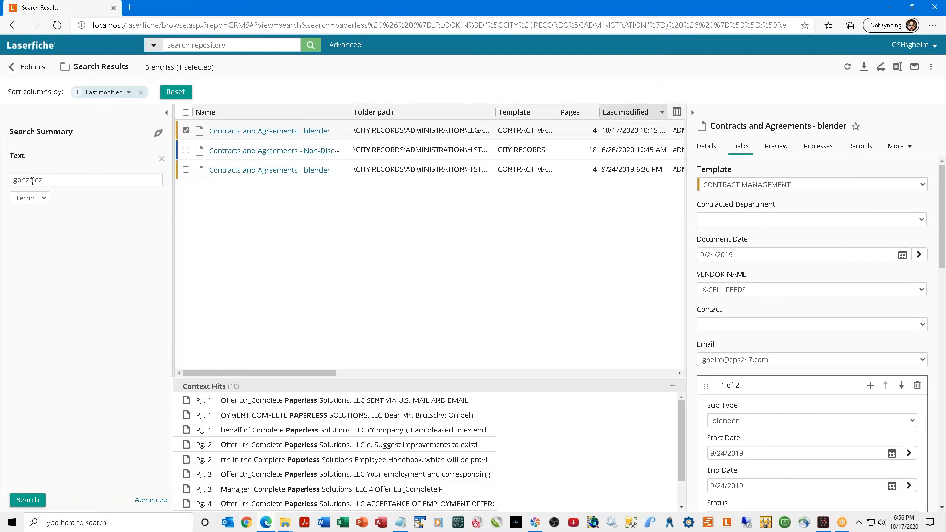
Run the surname text search and examine the context hits of the Certificates of Election and Agenda Reports entries.
left_click(29, 501)
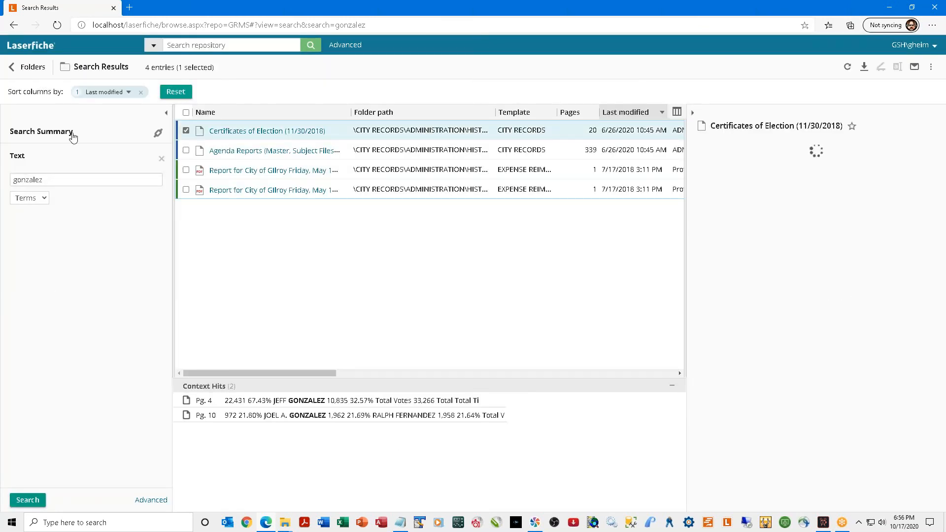
left_click(187, 131)
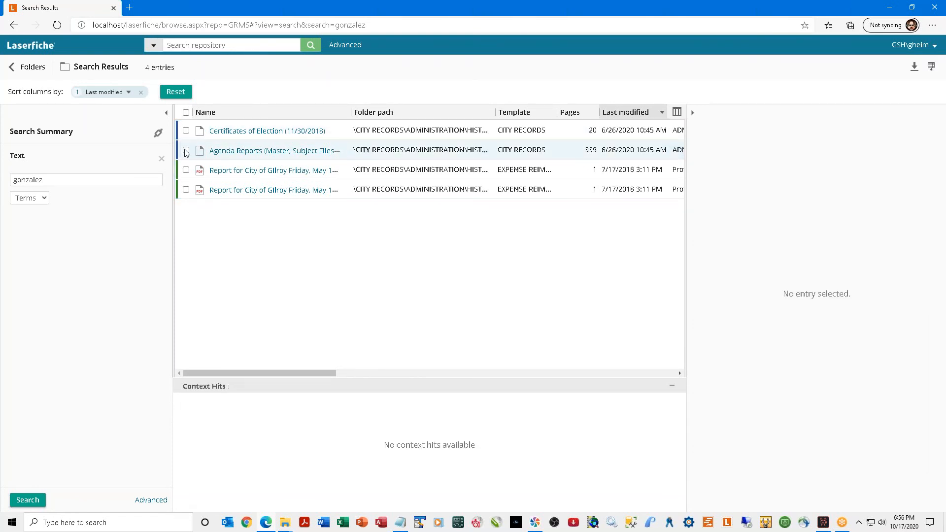
left_click(186, 151)
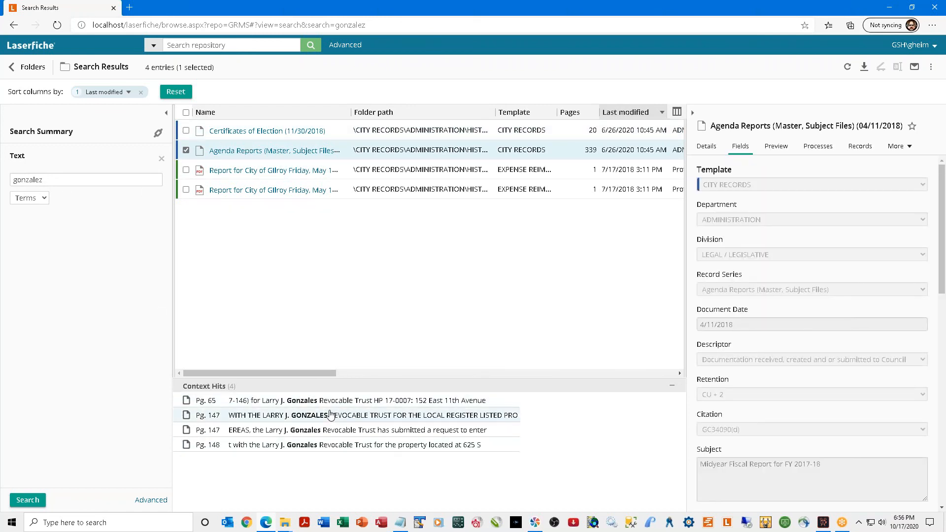
left_click(186, 130)
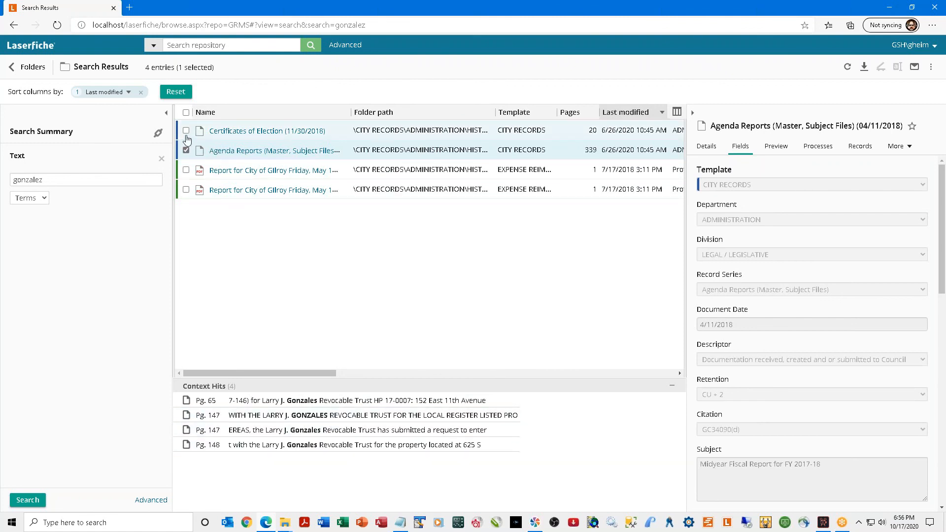
left_click(186, 150)
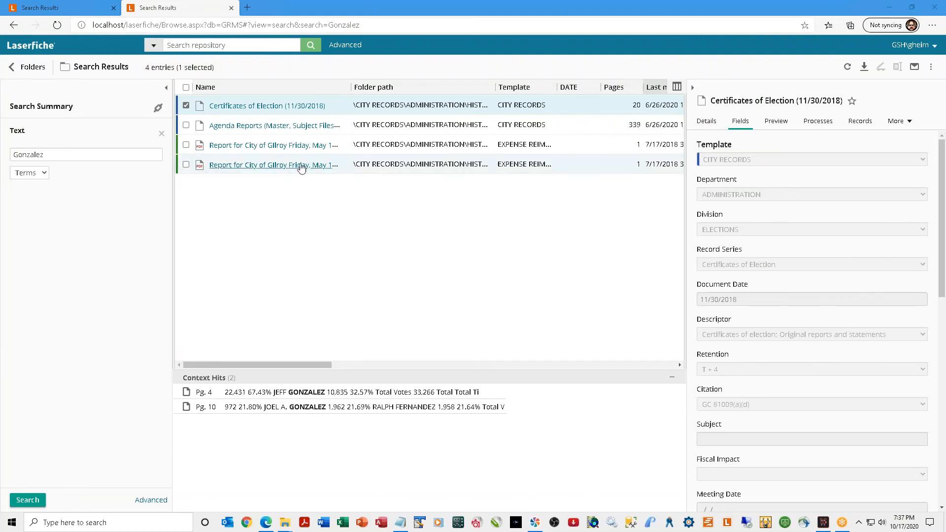
Open the advanced search and remove its Text criterion.
left_click(345, 45)
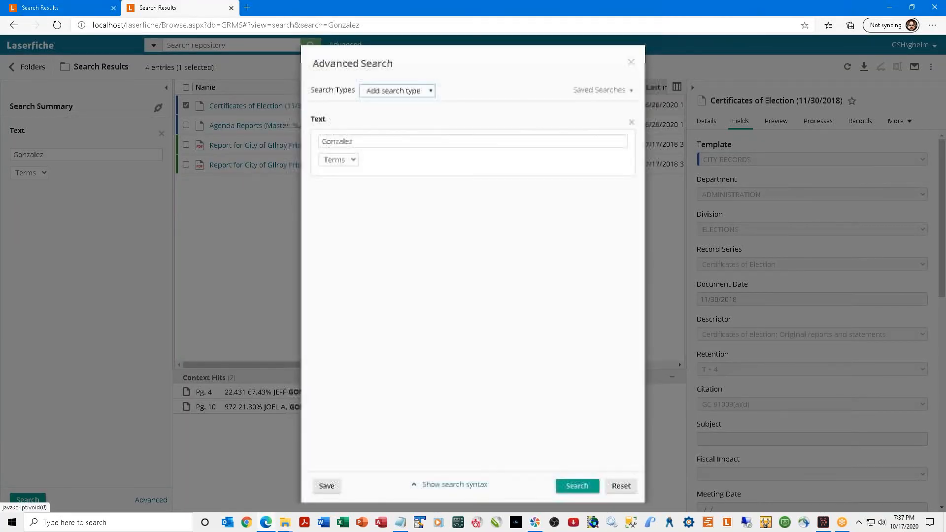
left_click(631, 122)
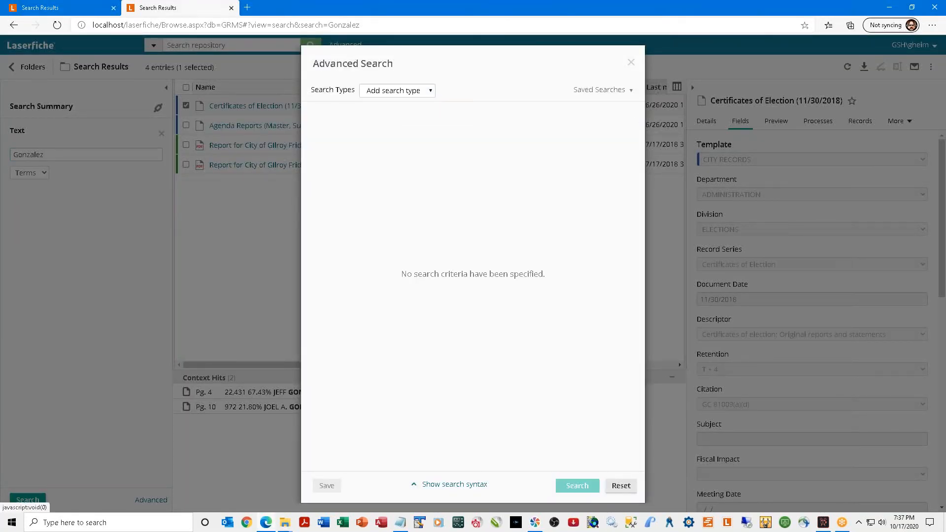
left_click(427, 92)
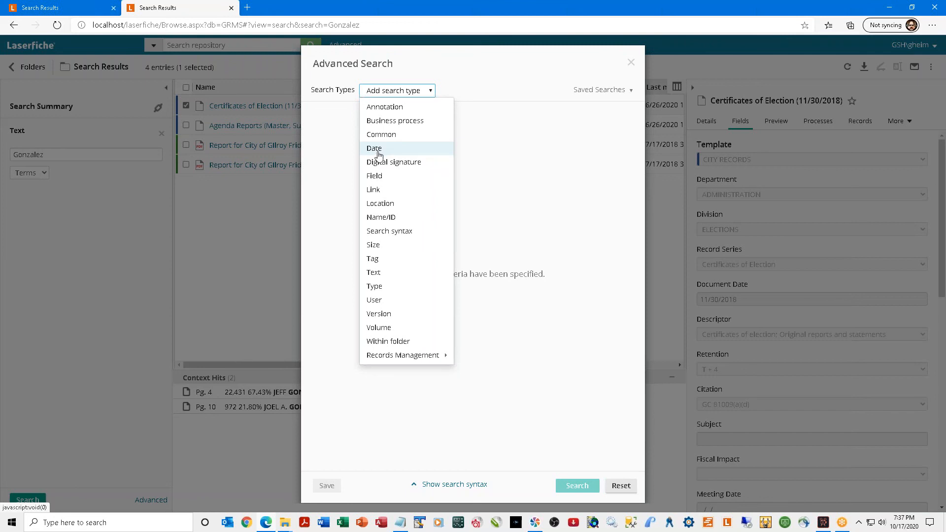
left_click(381, 150)
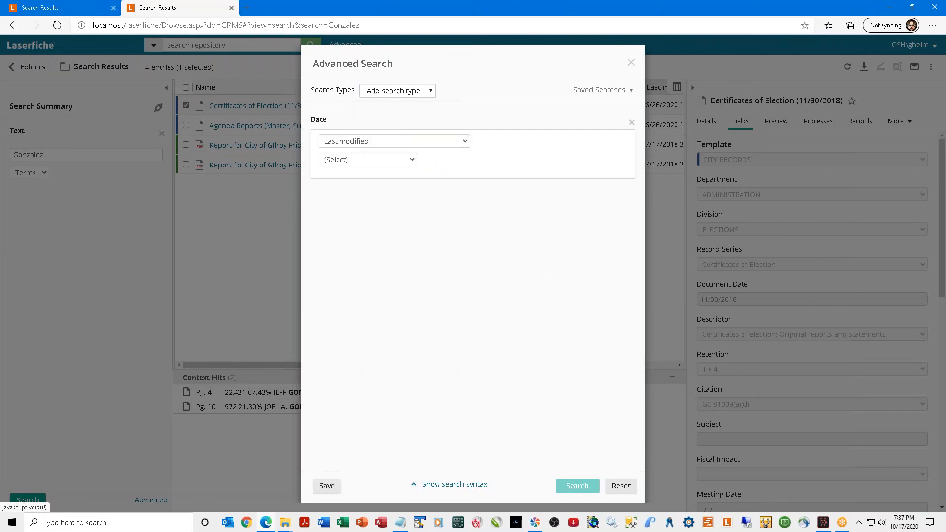
left_click(390, 142)
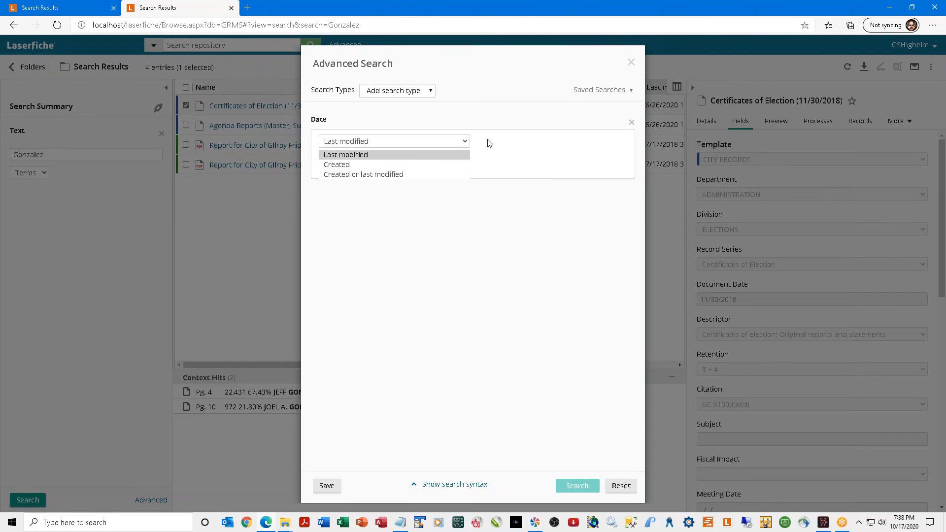
left_click(631, 123)
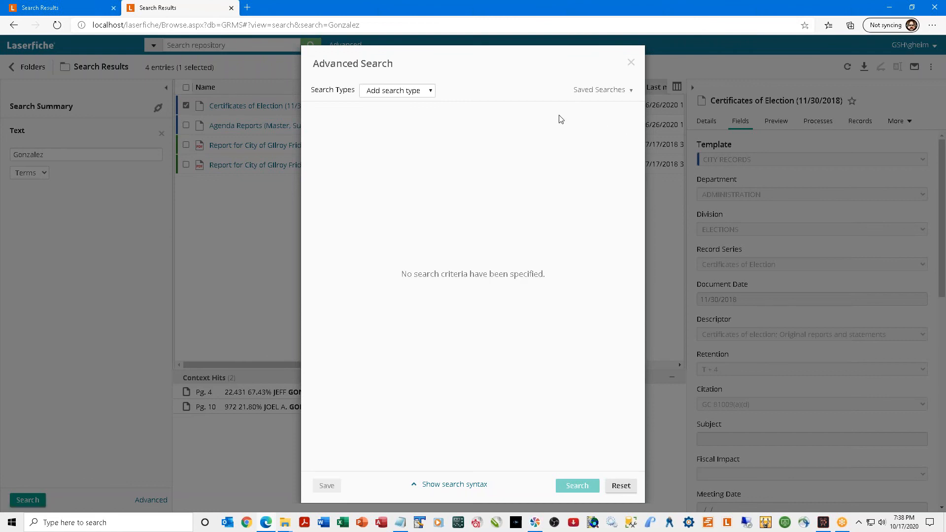
Add a Field criterion for the DATE field and run the search for any time.
left_click(432, 92)
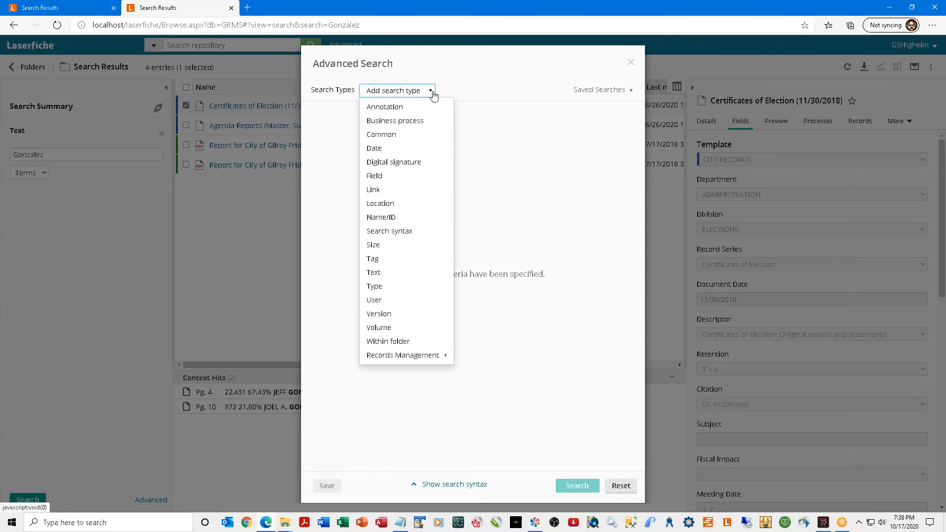
left_click(385, 176)
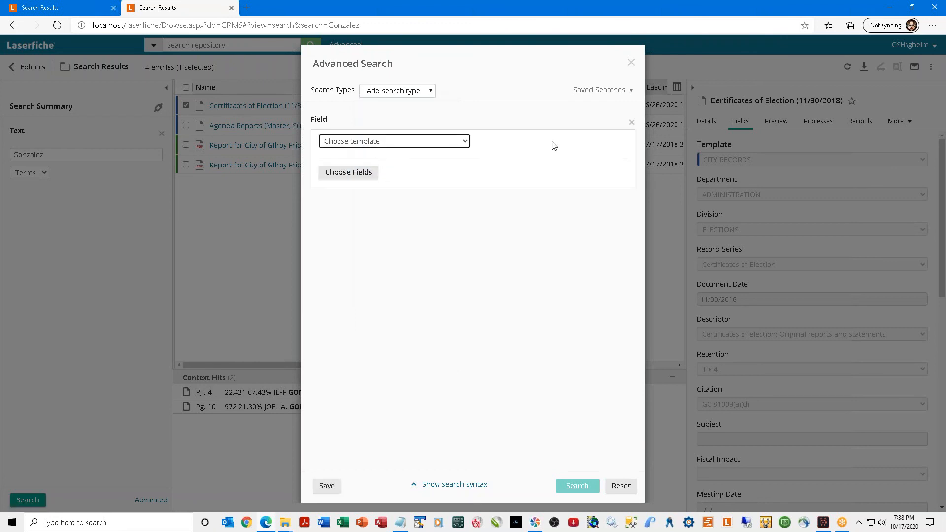
left_click(338, 175)
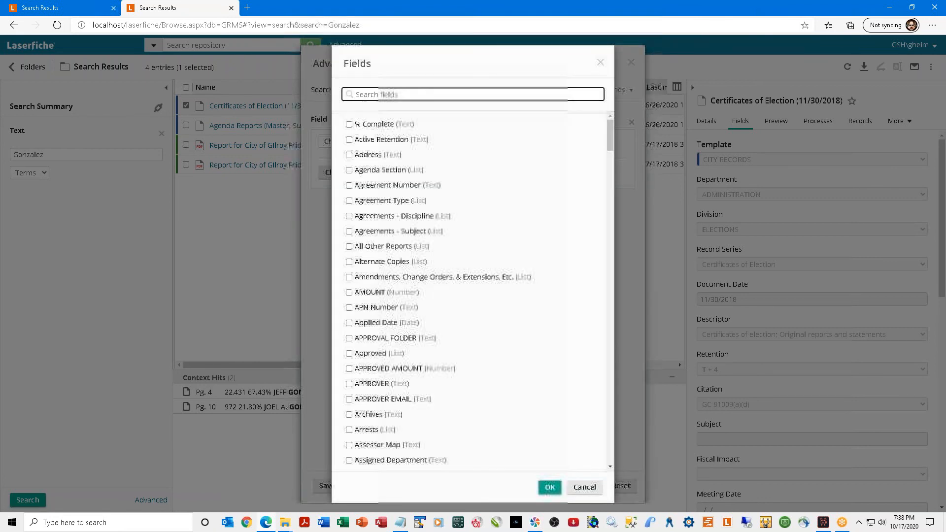
scroll(439, 283, "down", 10)
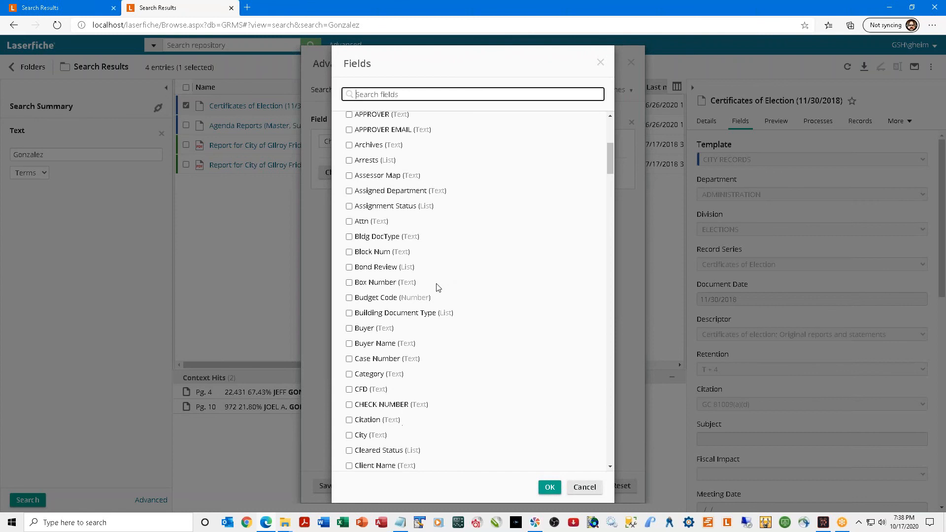
scroll(438, 287, "down", 3)
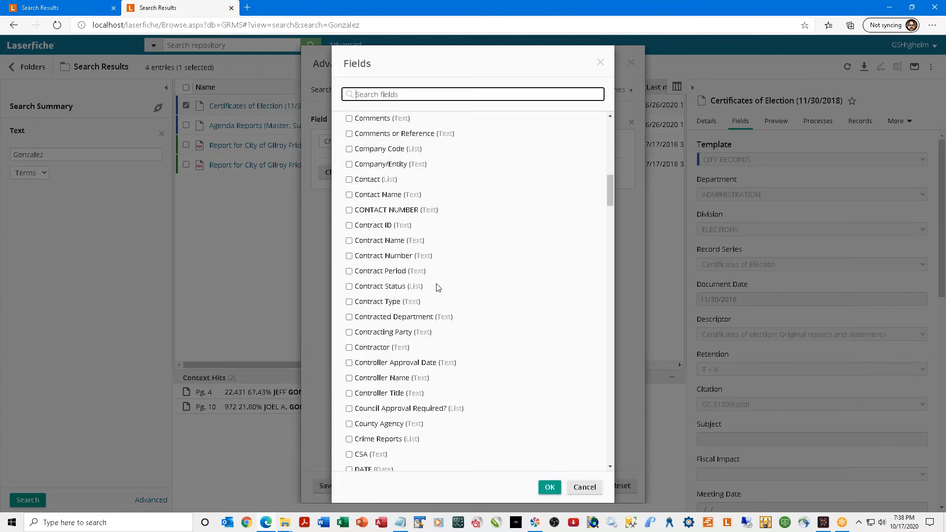
scroll(436, 288, "down", 1)
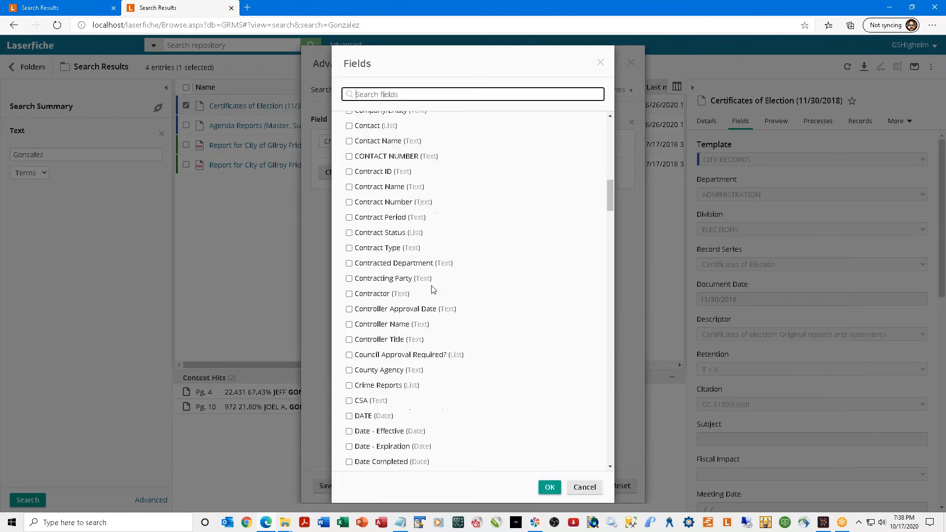
scroll(432, 290, "down", 4)
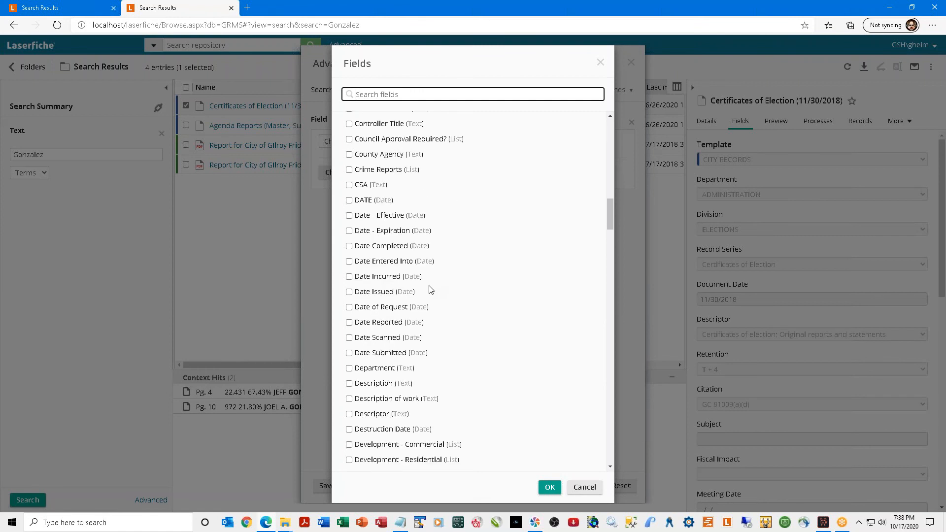
scroll(431, 290, "down", 1)
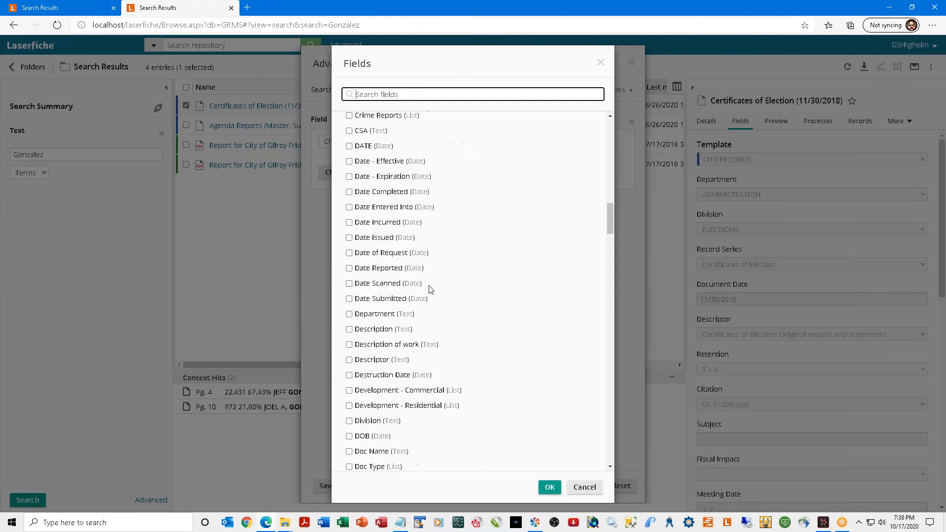
left_click(349, 146)
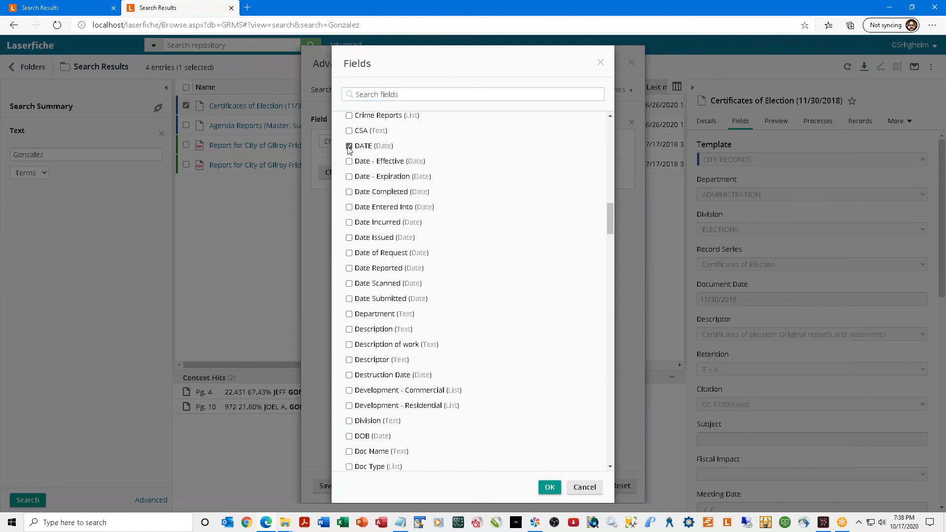
left_click(550, 488)
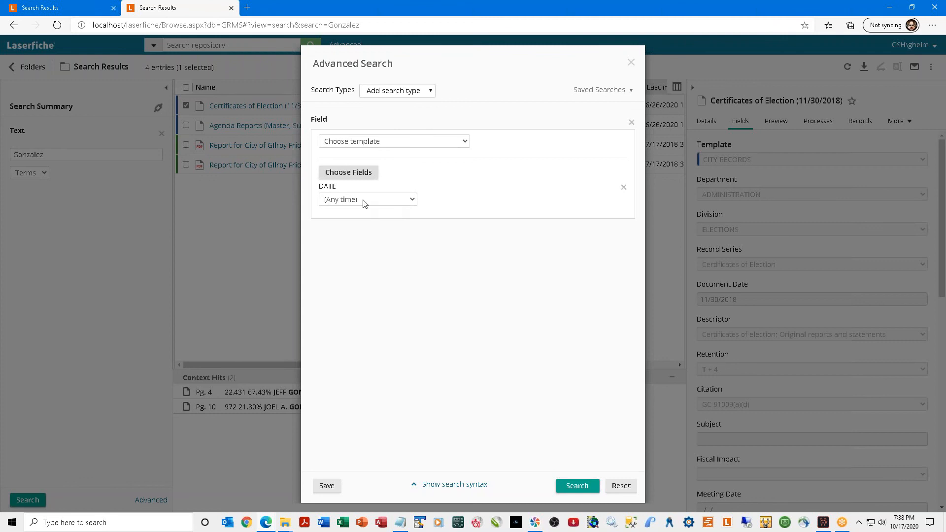
left_click(578, 487)
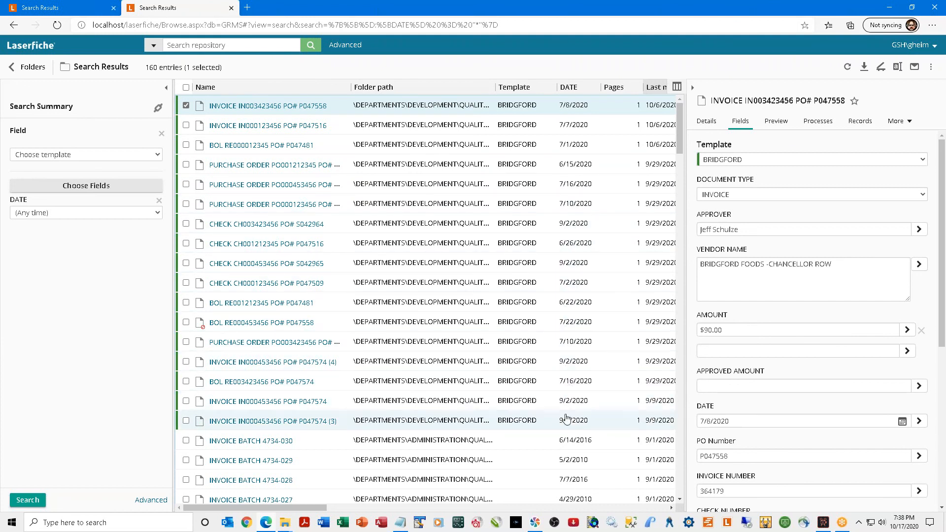
Sort the search results by DATE ascending, with Name ascending as the second sort column.
left_click(578, 91)
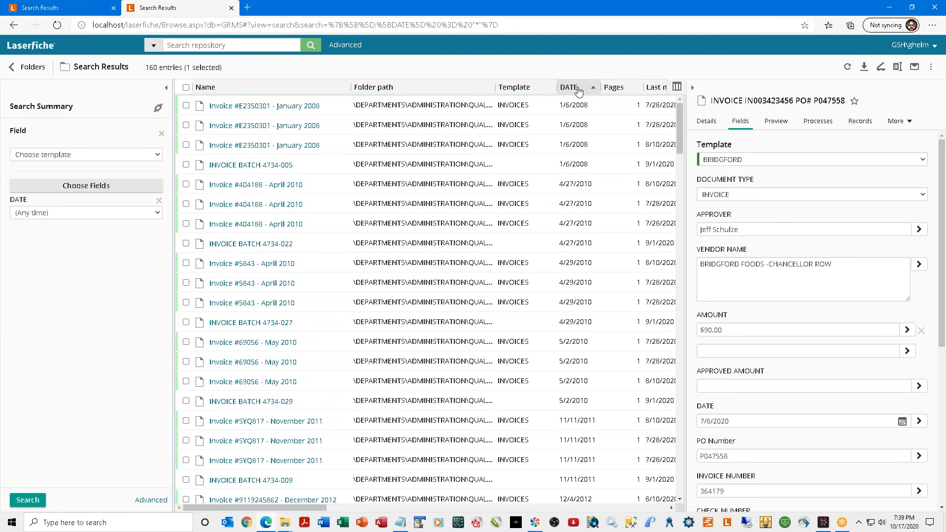
right_click(578, 91)
left_click(599, 111)
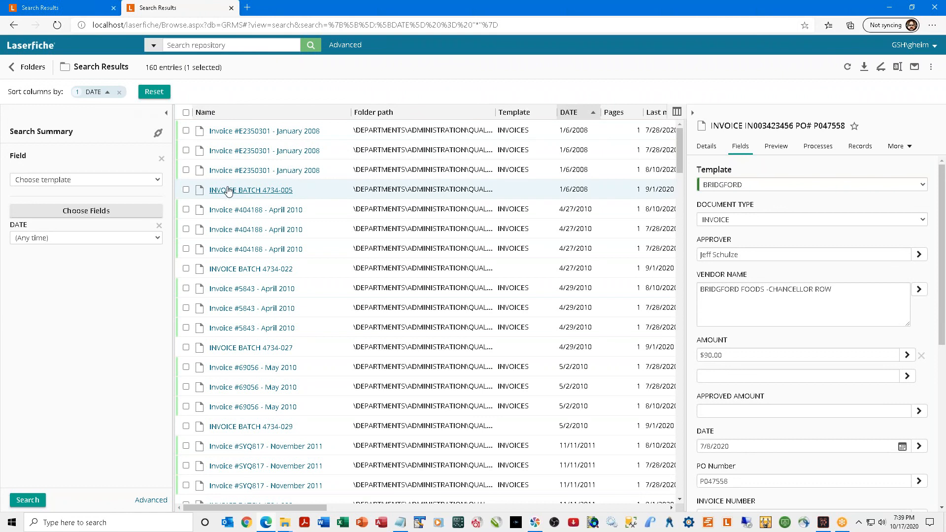
left_click(287, 120)
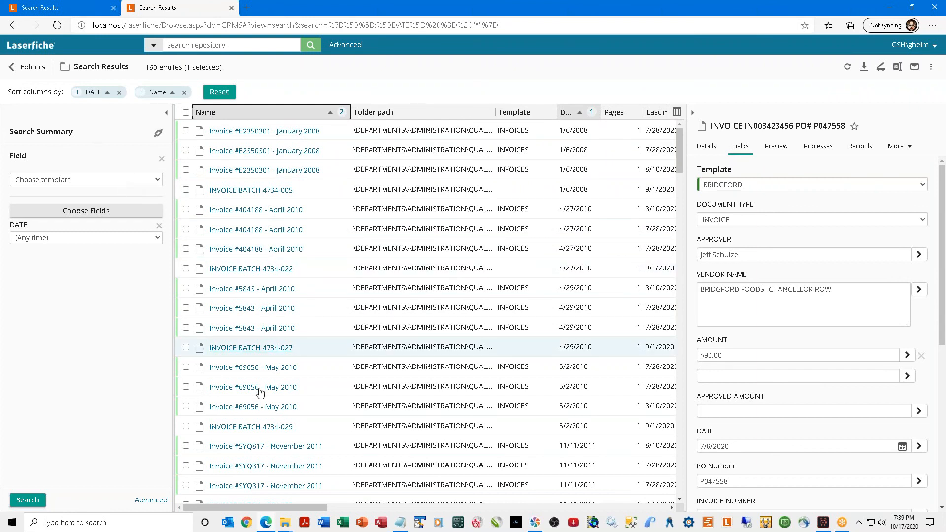
left_click(566, 119)
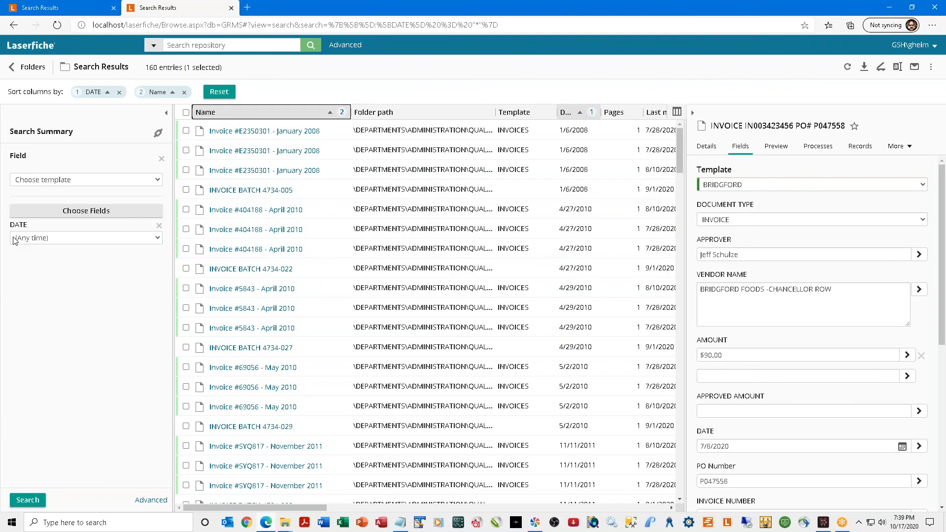
Restrict the DATE criterion in the search summary to the past 90 days and rerun the search.
left_click(151, 239)
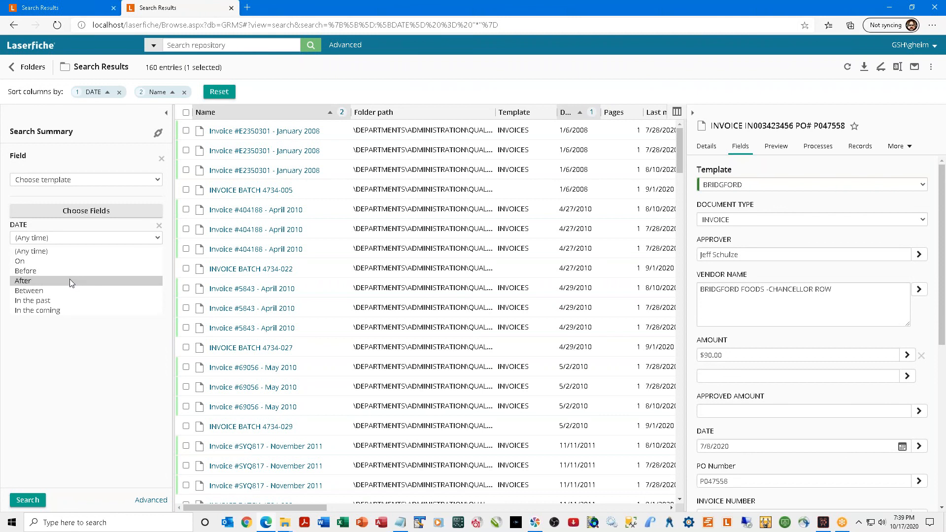
left_click(74, 304)
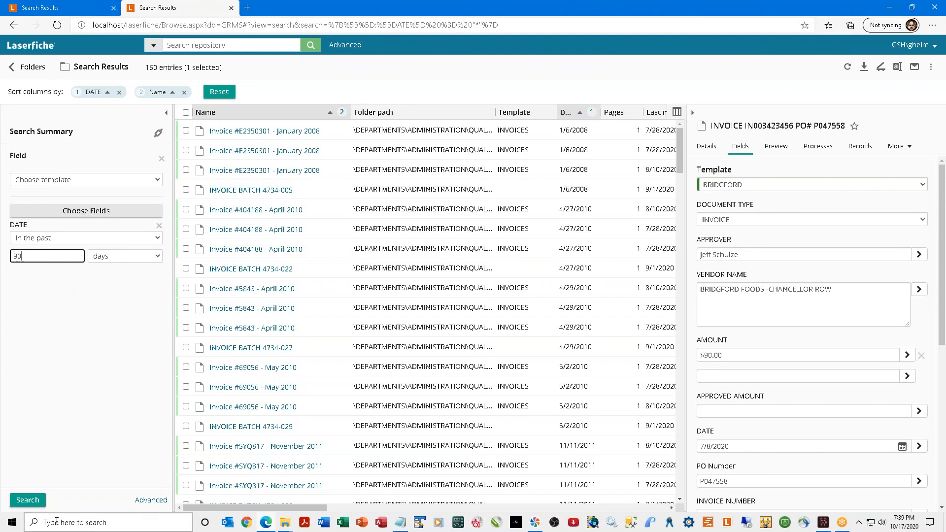
left_click(34, 503)
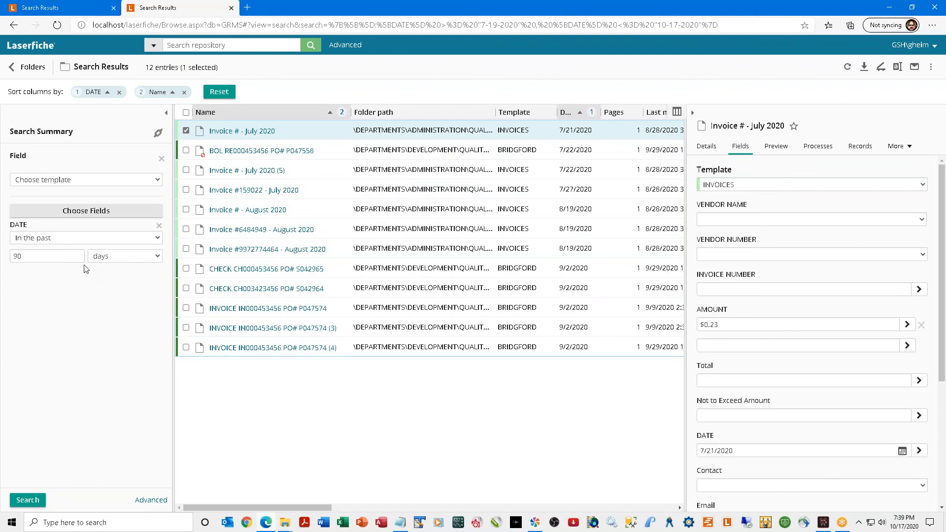
Restrict the DATE criterion to between 01/01/2020 and 10/17/2020, rerun the search, and reset the column sorting.
left_click(95, 239)
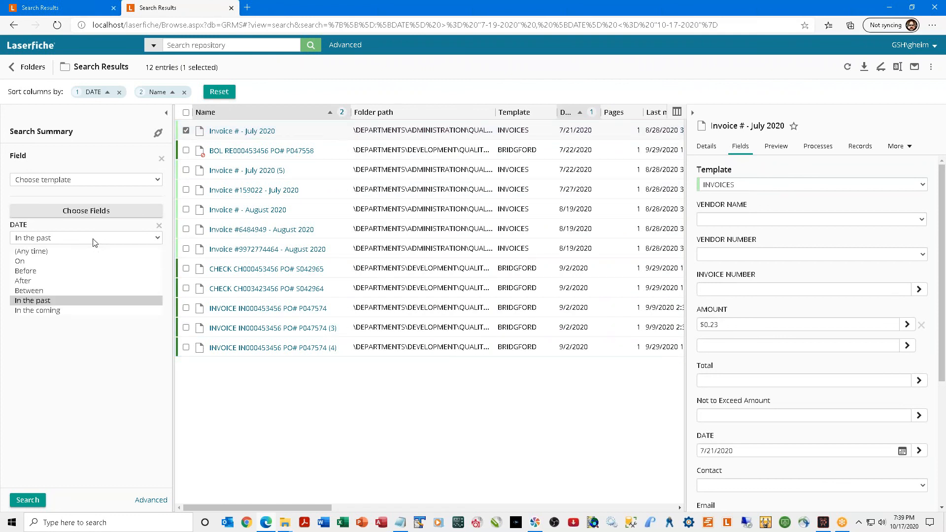
left_click(57, 291)
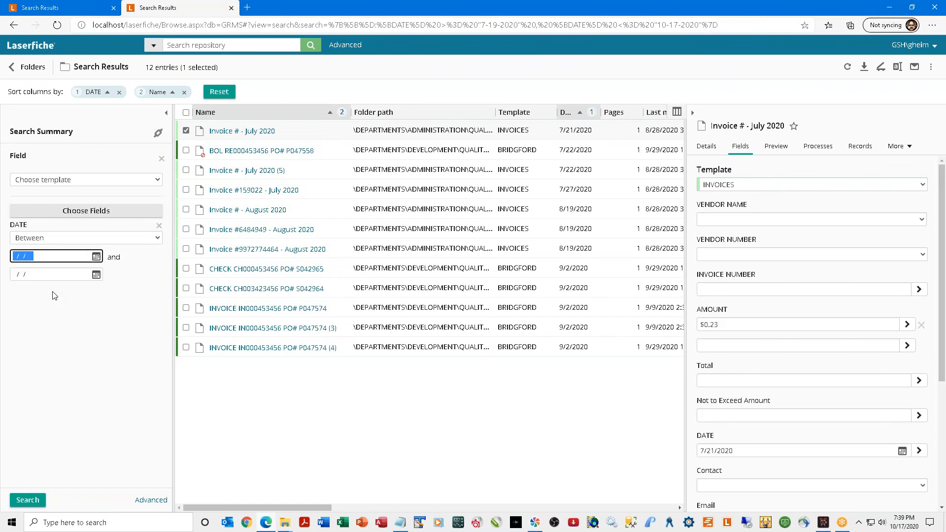
type("01/01/2020")
left_click(13, 276)
key("t")
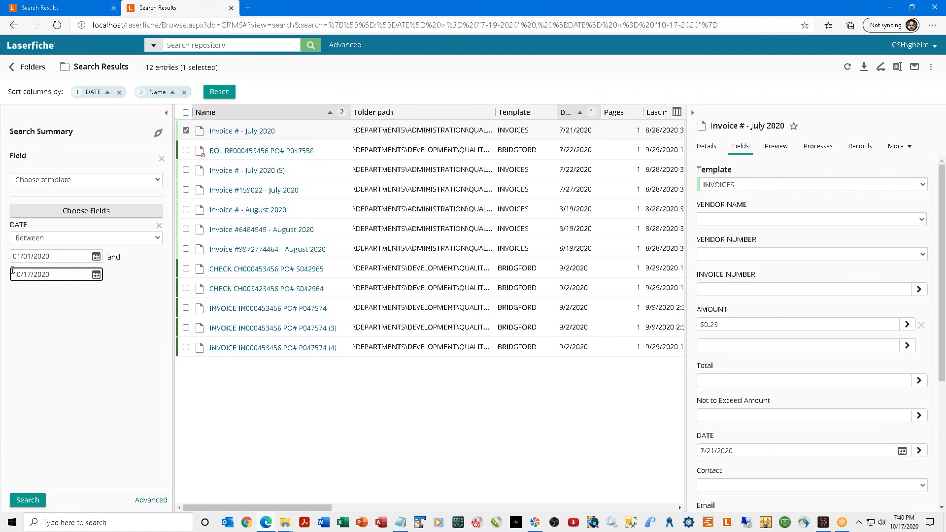
left_click(24, 501)
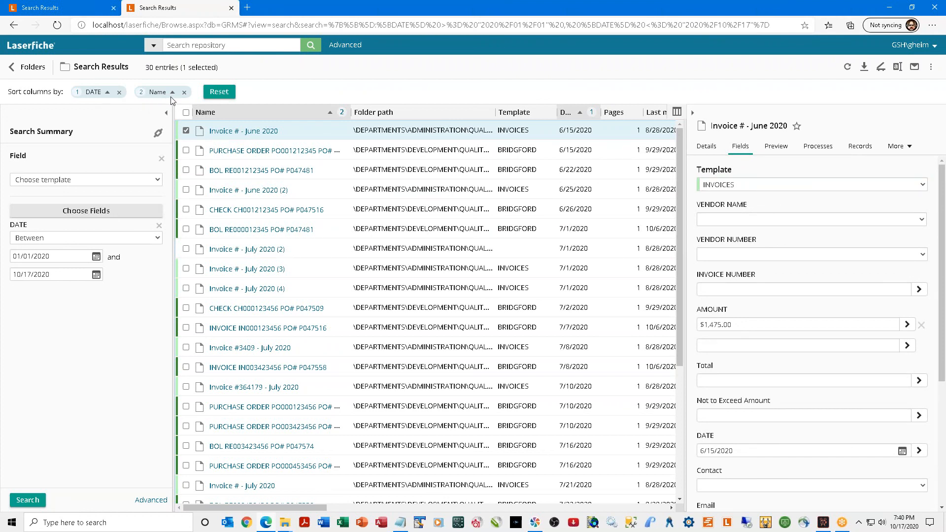
left_click(233, 94)
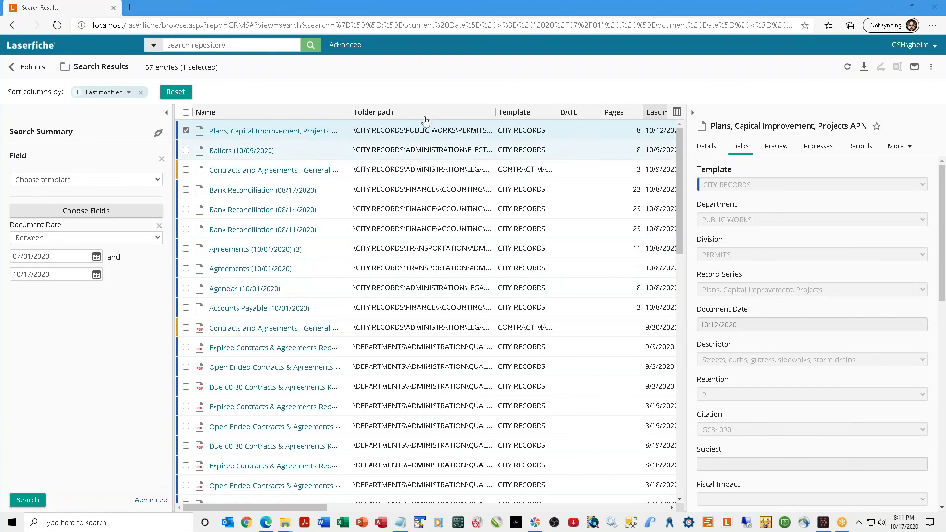
Add a Tag criterion for entries with one or more of the tag Needs to be reviewed to the advanced search and run it.
left_click(346, 46)
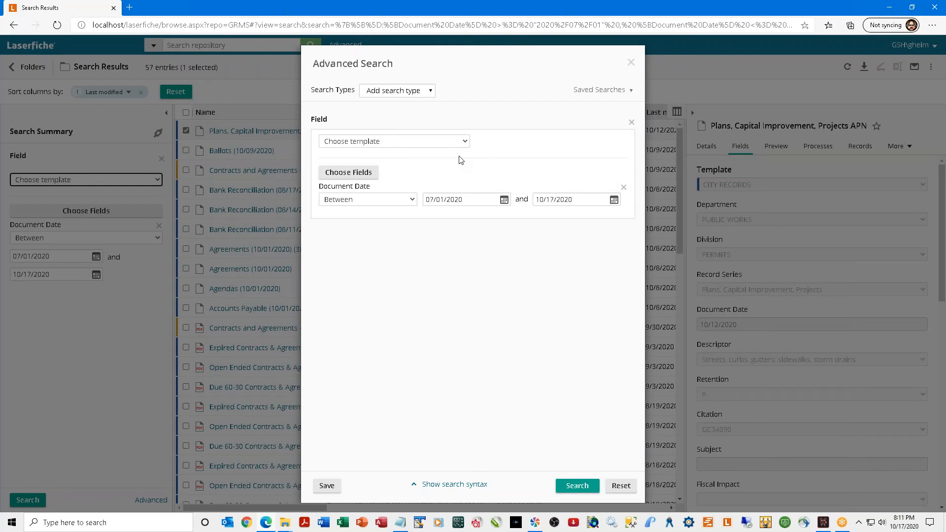
left_click(431, 94)
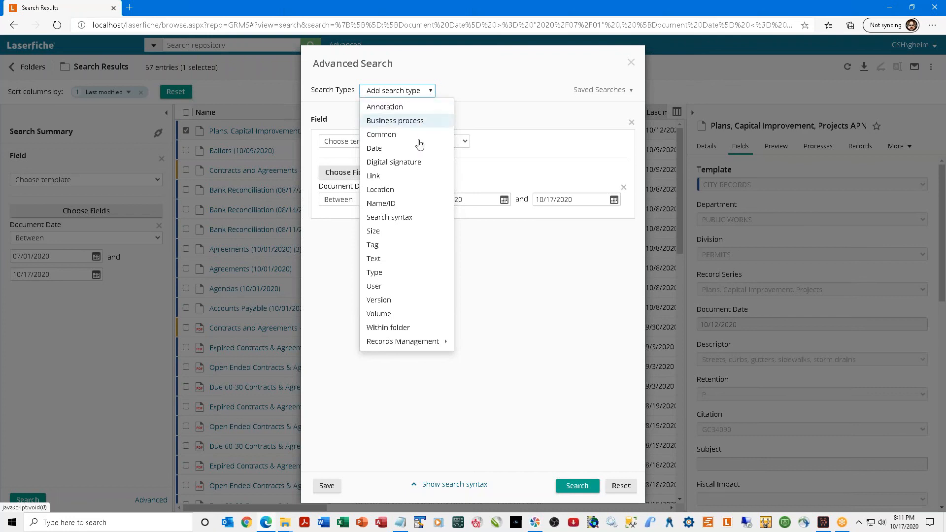
left_click(409, 246)
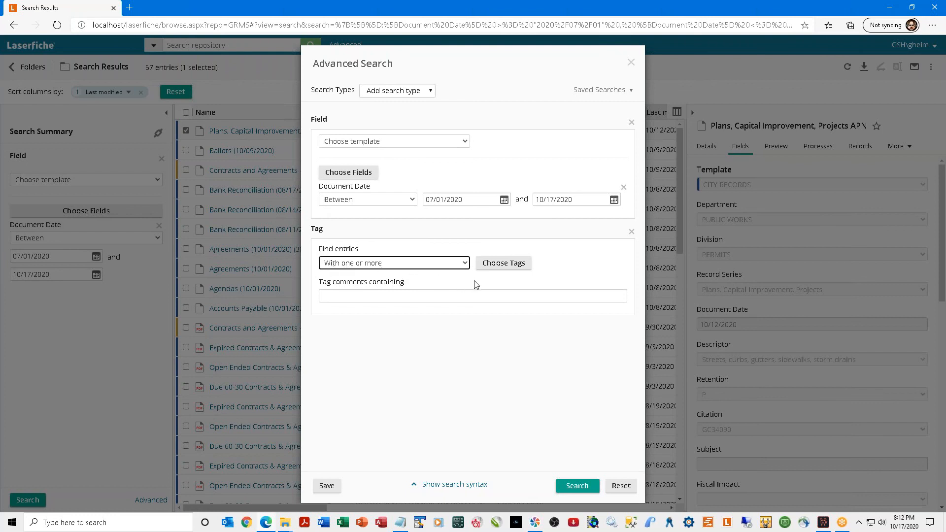
left_click(499, 267)
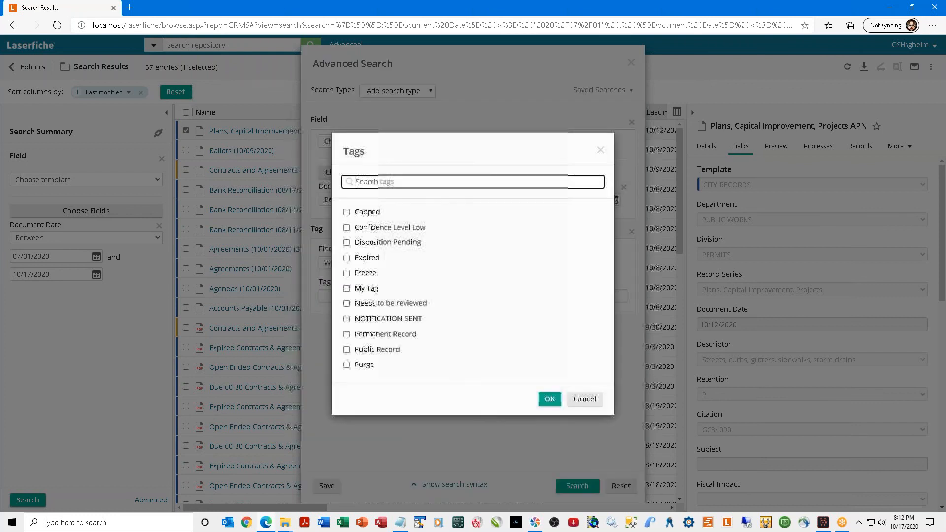
left_click(347, 304)
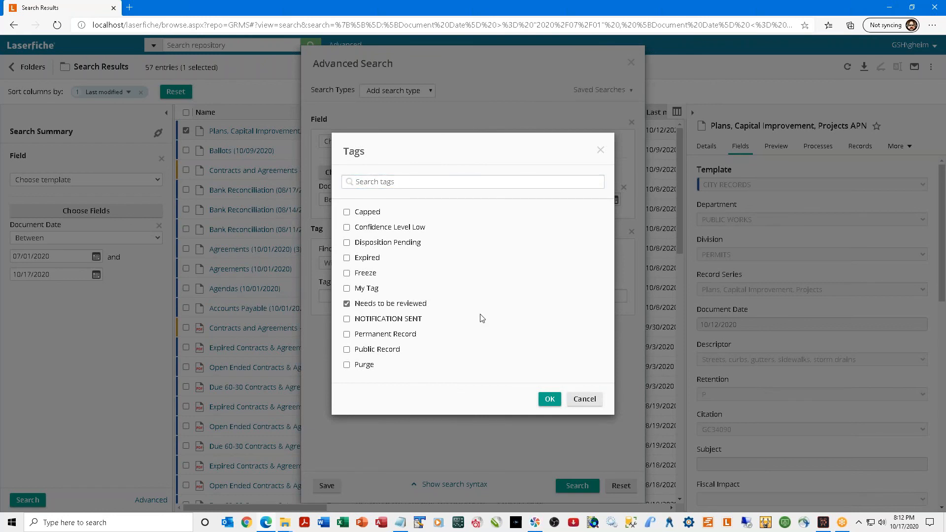
left_click(548, 400)
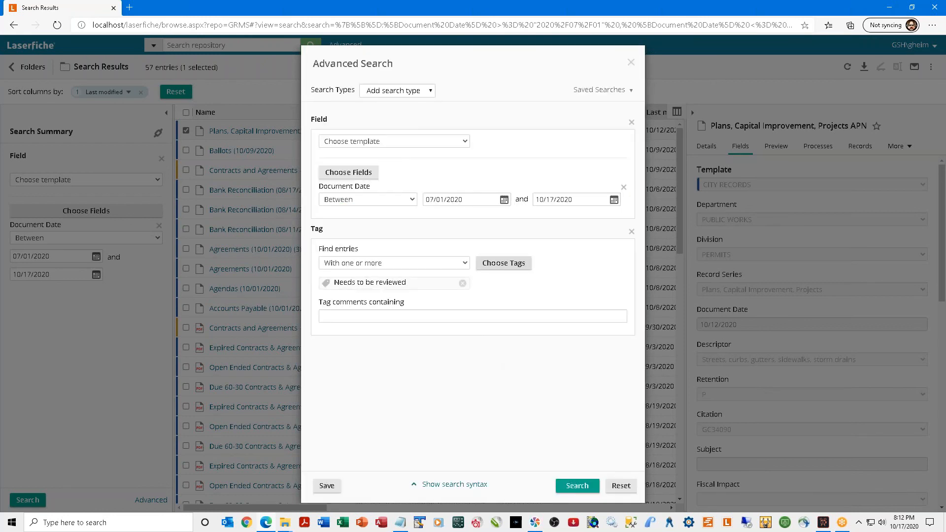
left_click(573, 487)
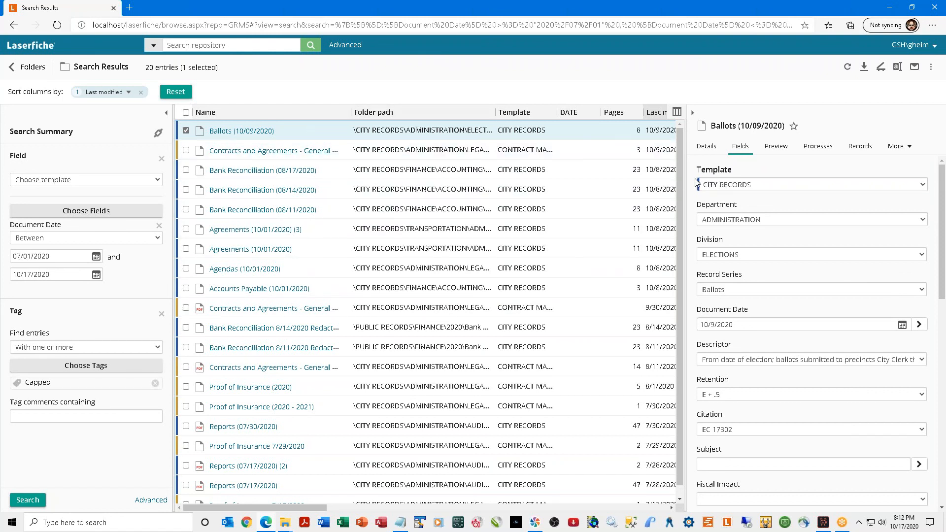
Widen the results list by narrowing the metadata pane, and start a Metadata Report from the search results.
left_click_drag(696, 183, 809, 187)
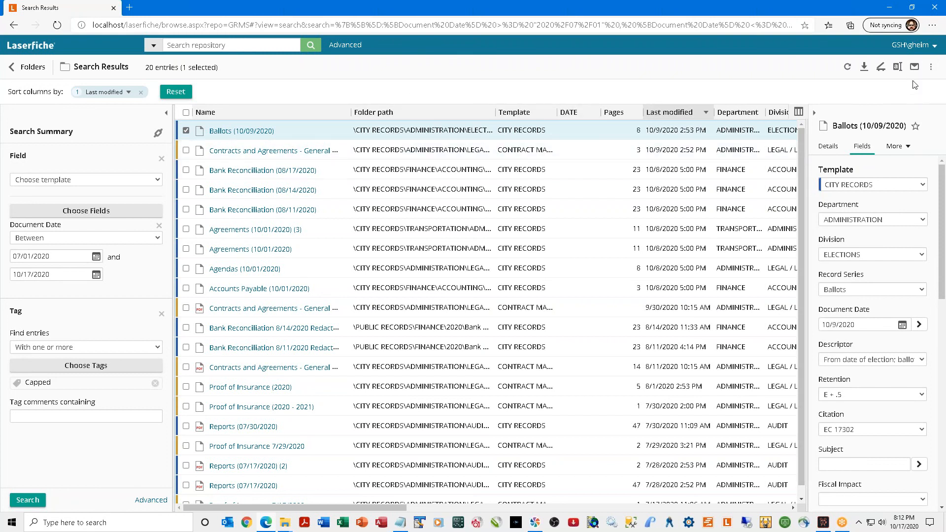
left_click(933, 68)
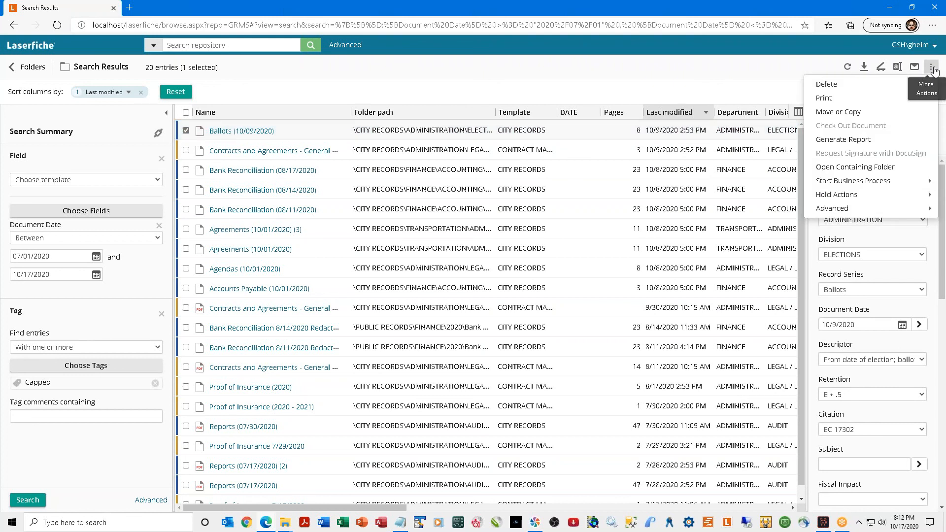
left_click(840, 143)
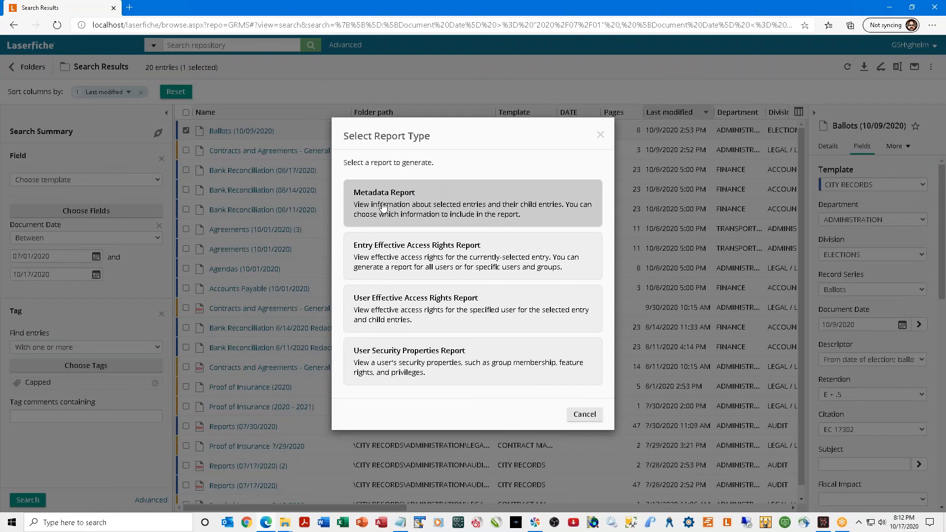
left_click(412, 198)
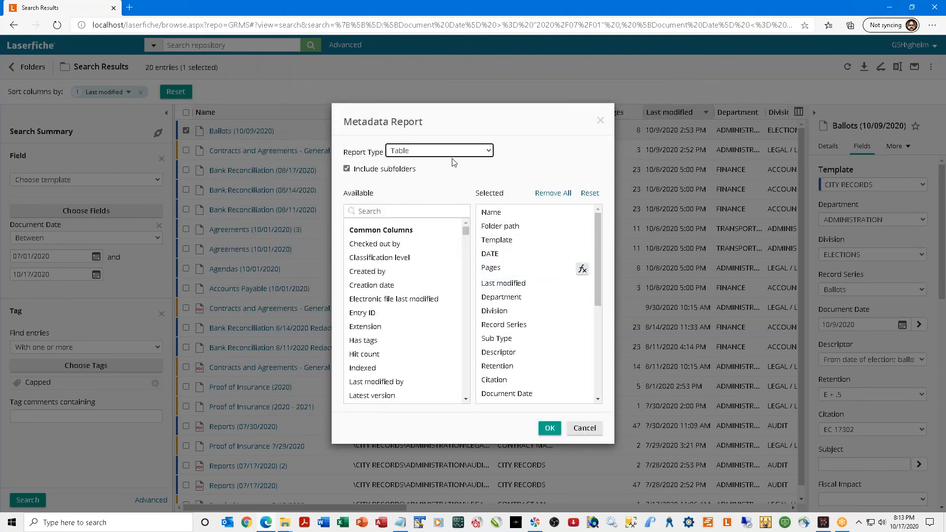
Set the metadata report type to Table after trying another format, and generate the report with subfolders included.
left_click(491, 154)
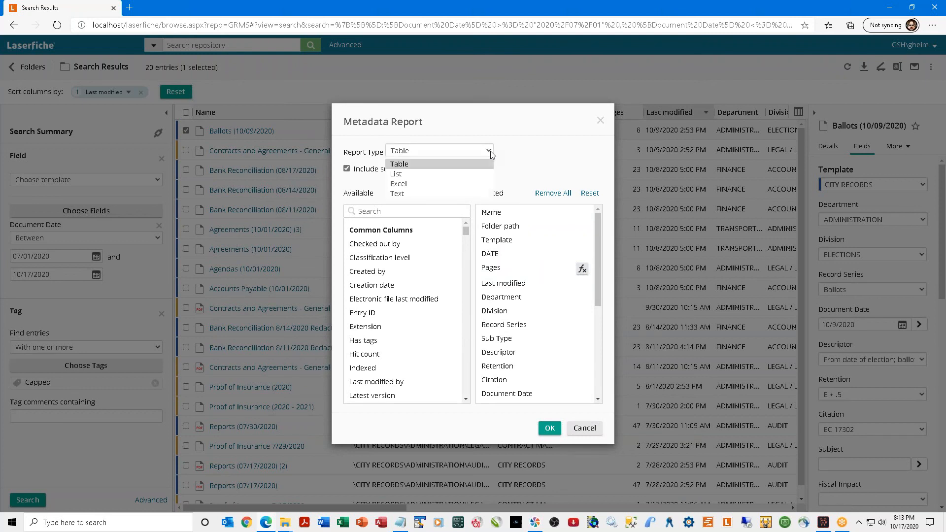
left_click(422, 183)
left_click(430, 152)
left_click(424, 165)
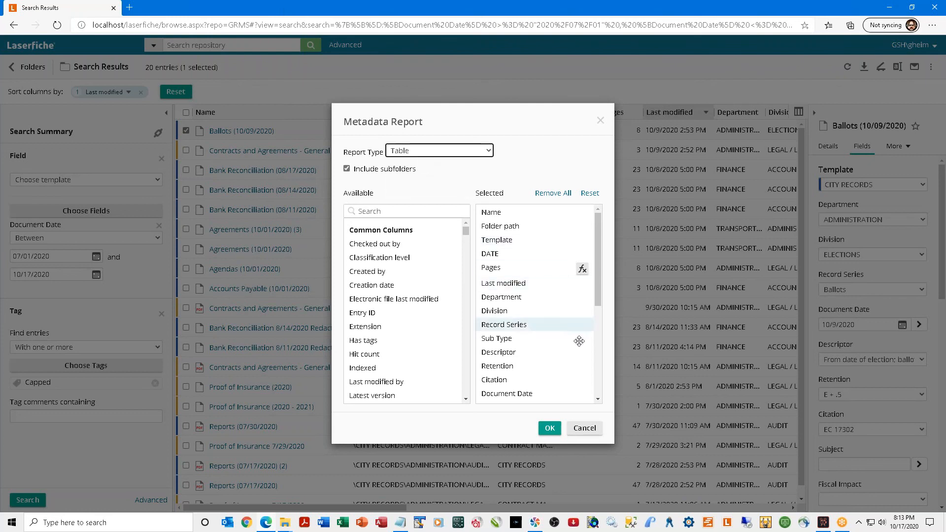
left_click(548, 429)
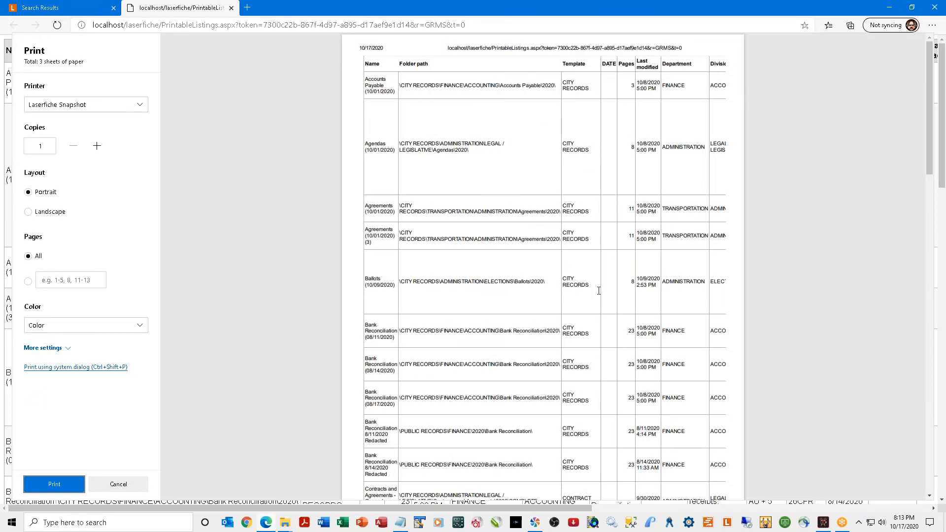
Look through the print preview of the metadata report and close the report.
scroll(598, 296, "down", 15)
scroll(597, 310, "down", 3)
scroll(597, 312, "up", 5)
scroll(598, 315, "up", 10)
left_click(231, 7)
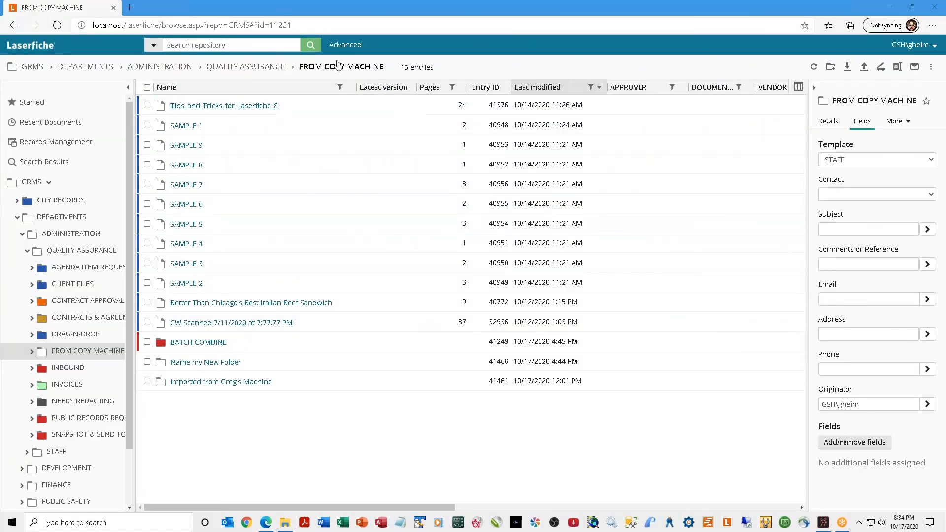
Open the advanced search and remove all of its default criteria, from Common through Date.
left_click(344, 45)
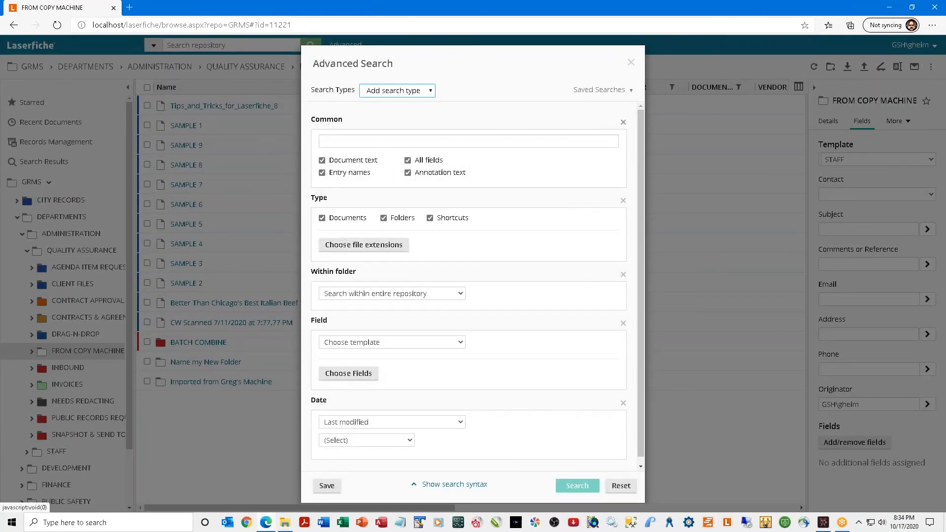
left_click(622, 122)
left_click(631, 122)
left_click(631, 123)
left_click(631, 122)
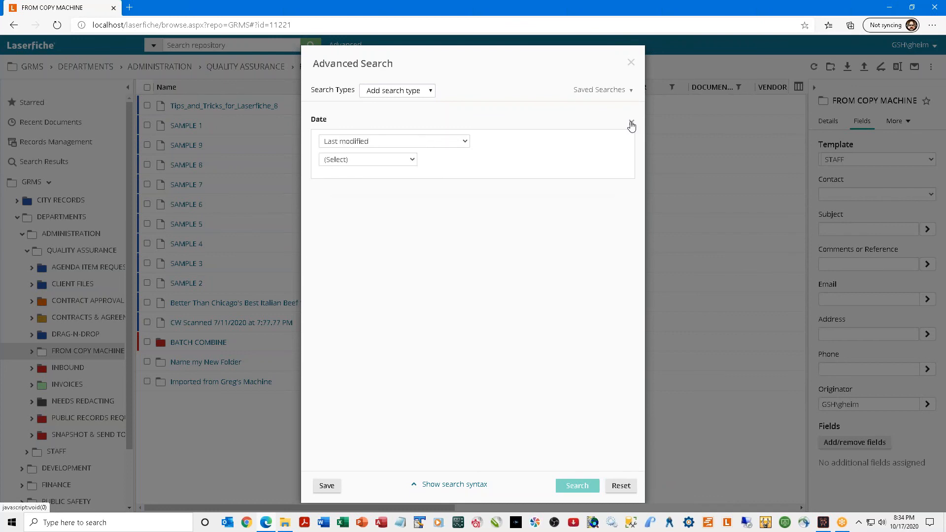
left_click(631, 123)
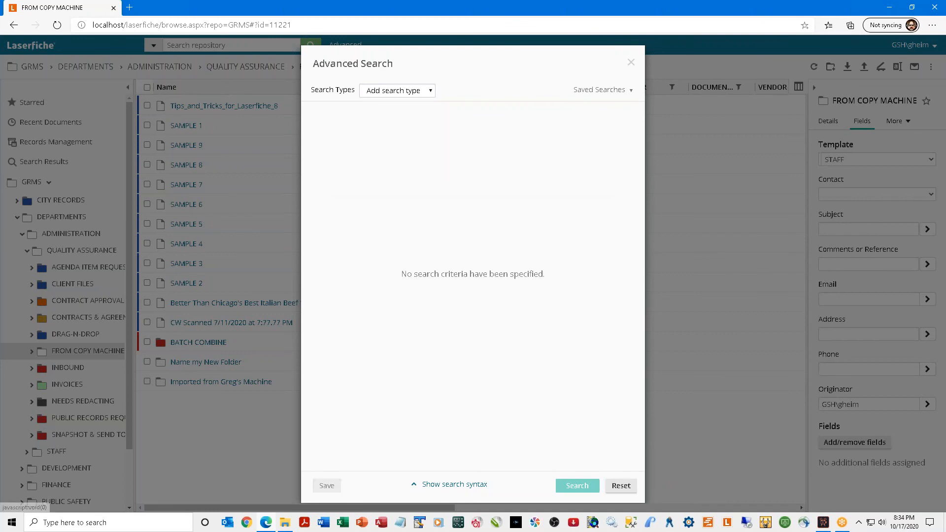
Add a Name/ID criterion with the entry name "paperless" and run the search.
left_click(431, 92)
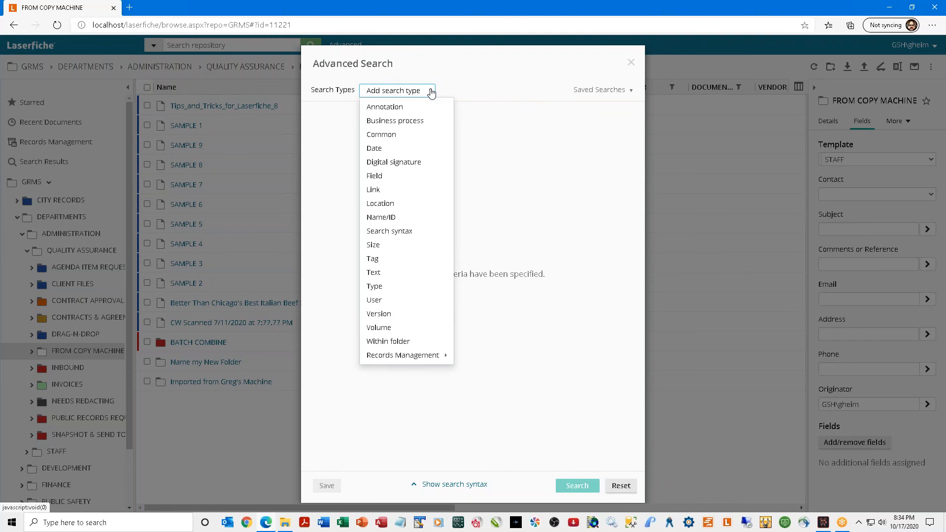
left_click(389, 218)
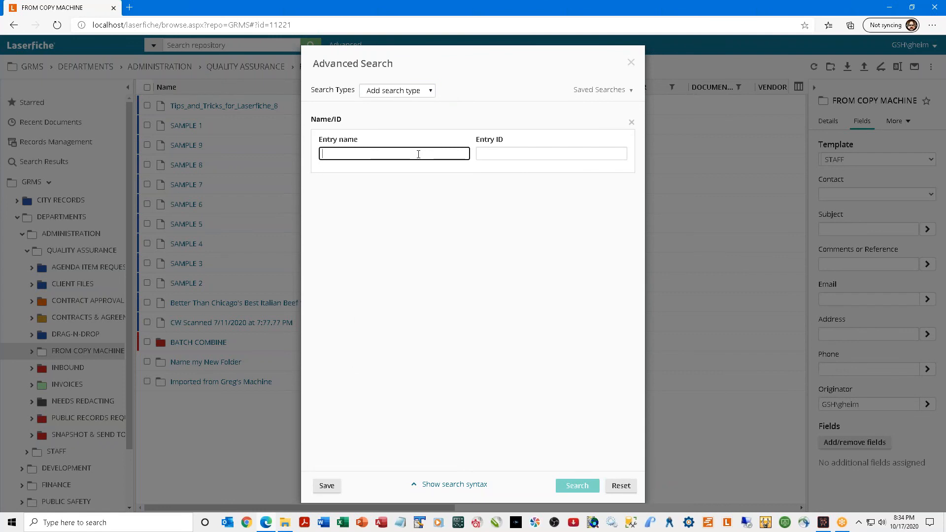
type("paperless")
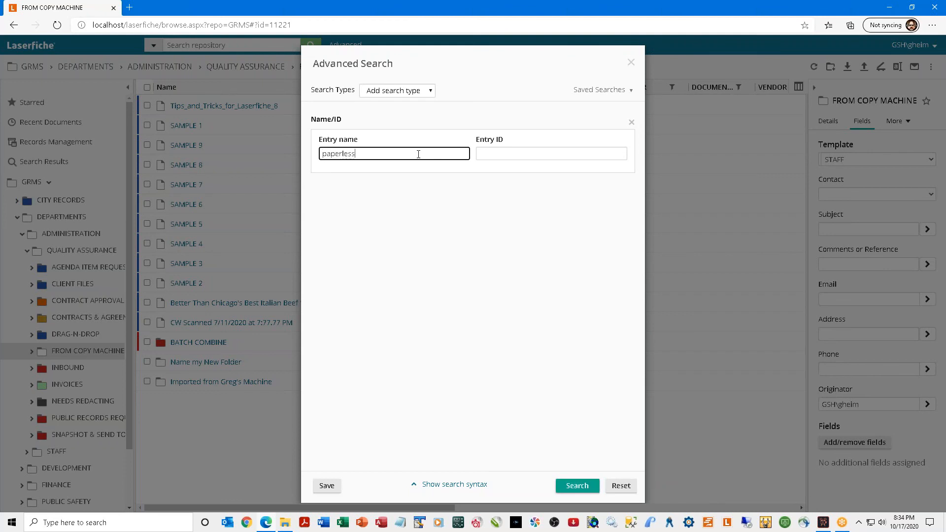
left_click(567, 489)
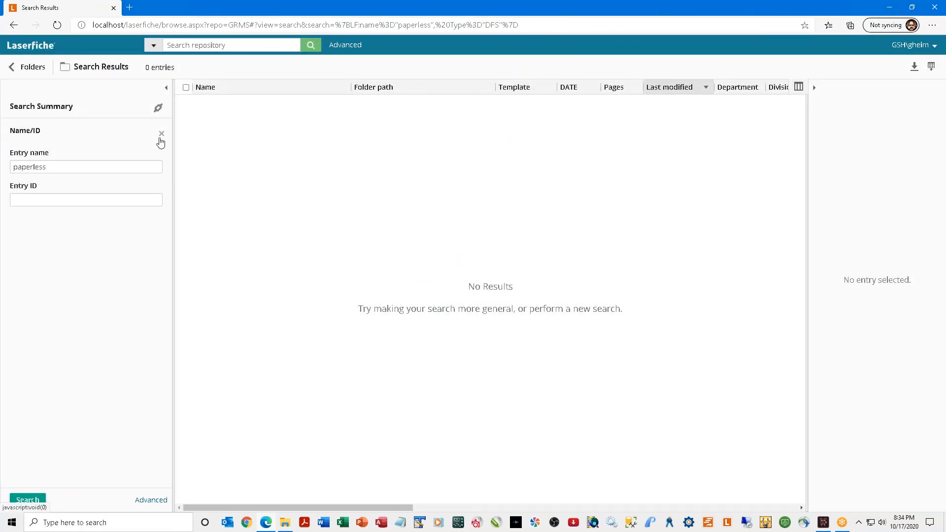
Replace the Name/ID criterion in the advanced search with a Common criterion limited to entry names.
left_click(345, 45)
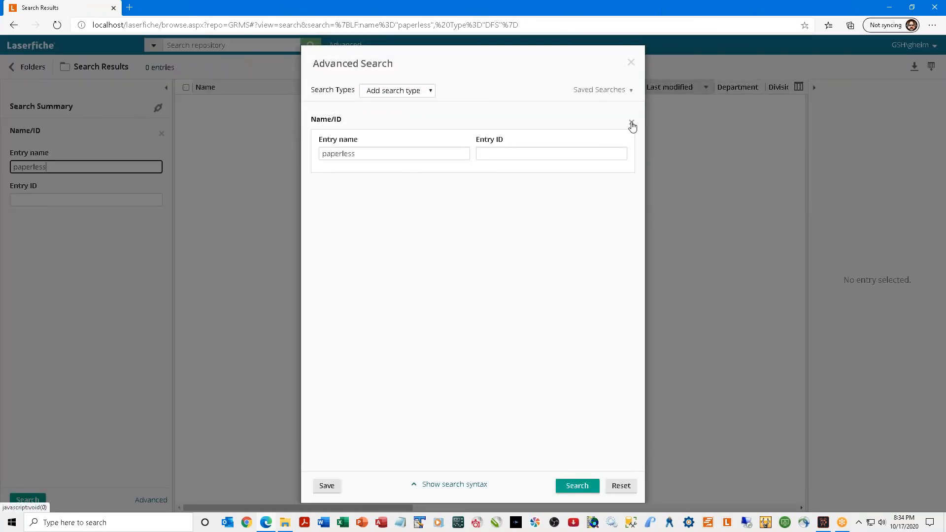
left_click(631, 122)
left_click(420, 91)
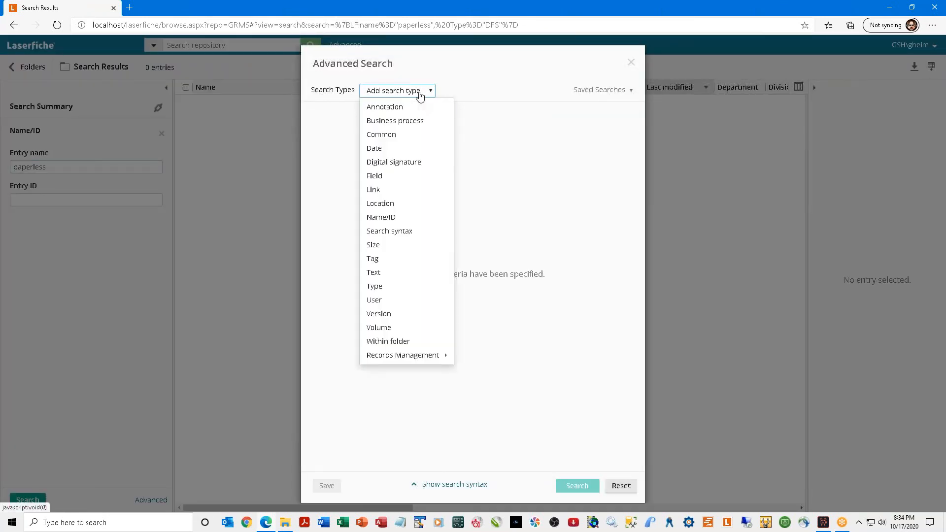
left_click(408, 133)
left_click(322, 161)
left_click(407, 173)
left_click(407, 160)
Run the Common search for "paperless" and widen the Name column of the results.
left_click(406, 142)
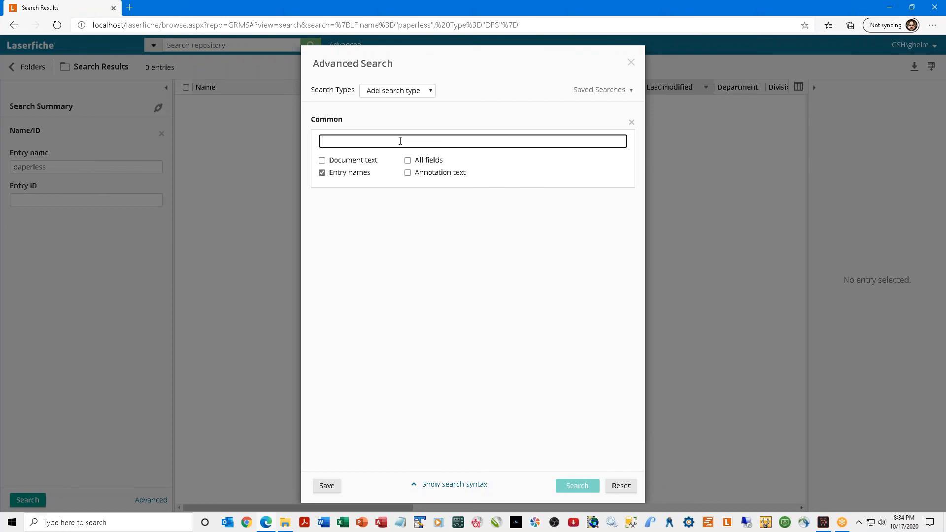
type("paperless")
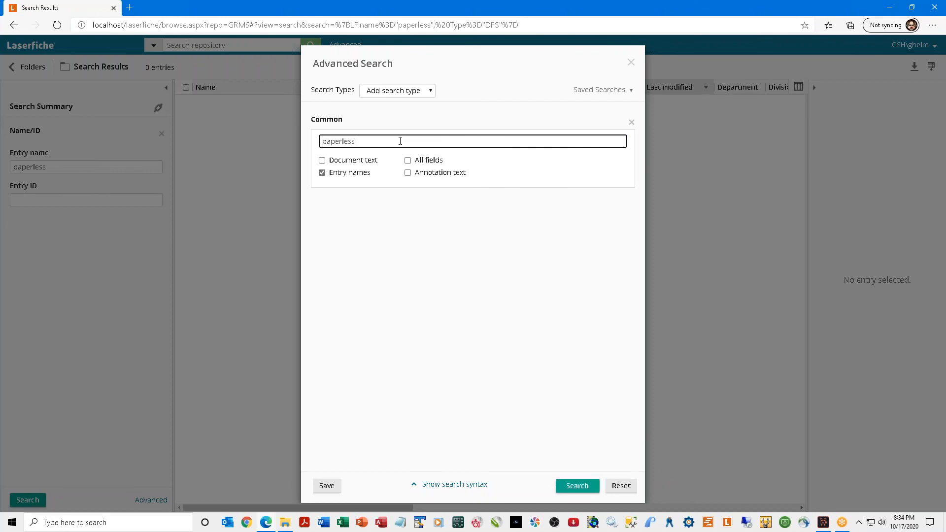
left_click(574, 487)
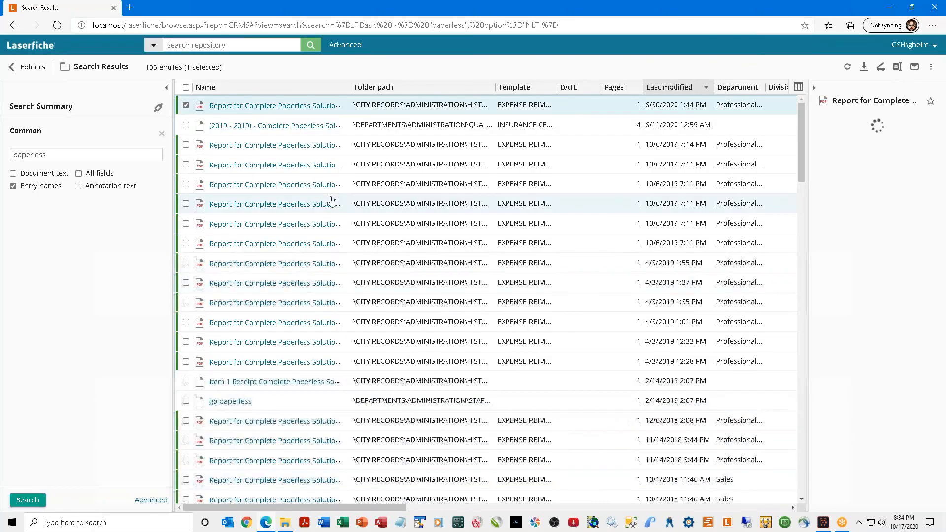
left_click_drag(351, 86, 424, 75)
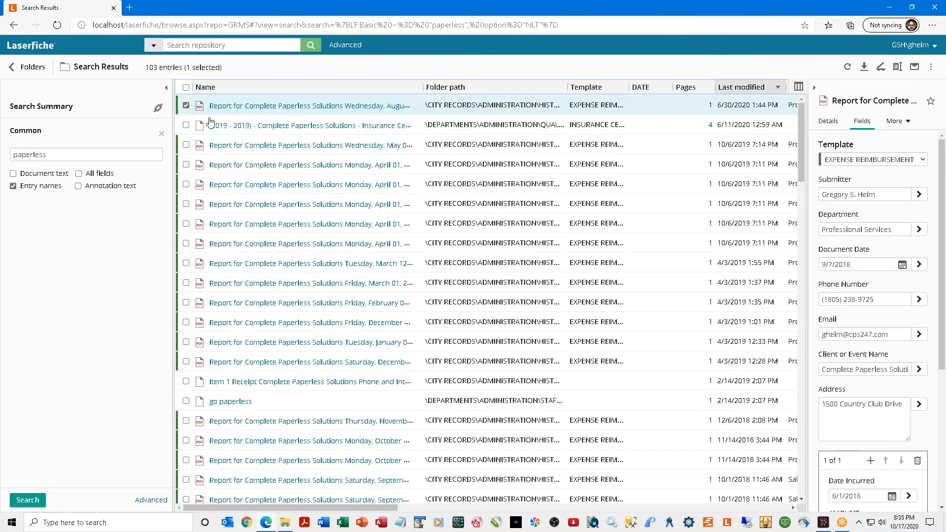
Open a new advanced search and remove all default criteria, from Common through Date.
left_click(27, 500)
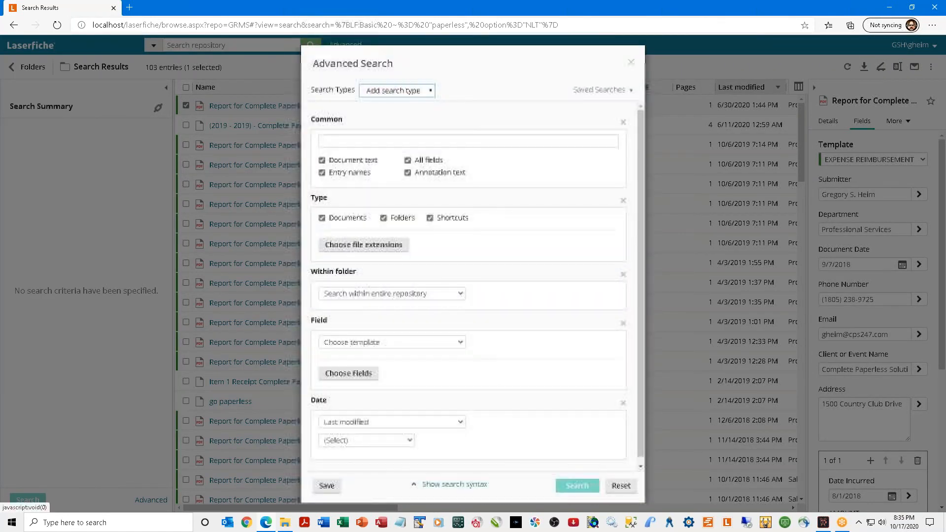
left_click(623, 124)
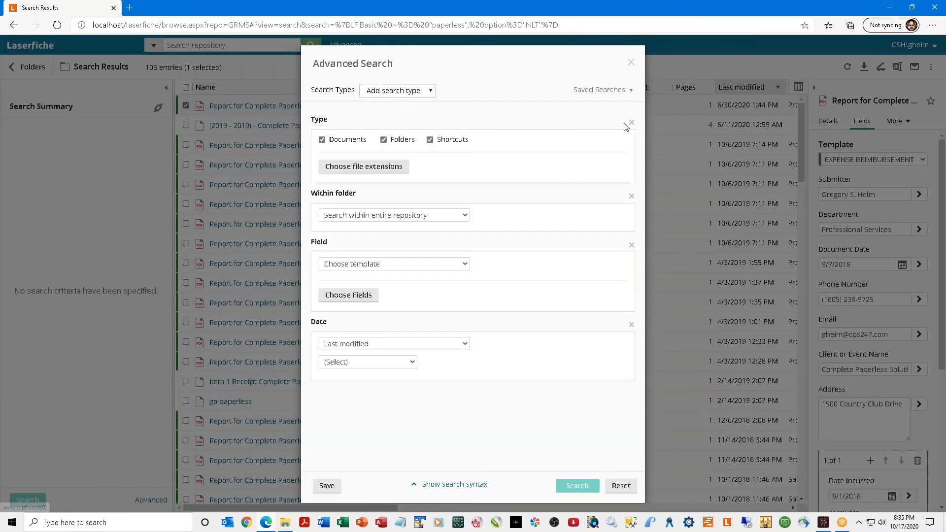
left_click(626, 123)
left_click(630, 123)
left_click(631, 123)
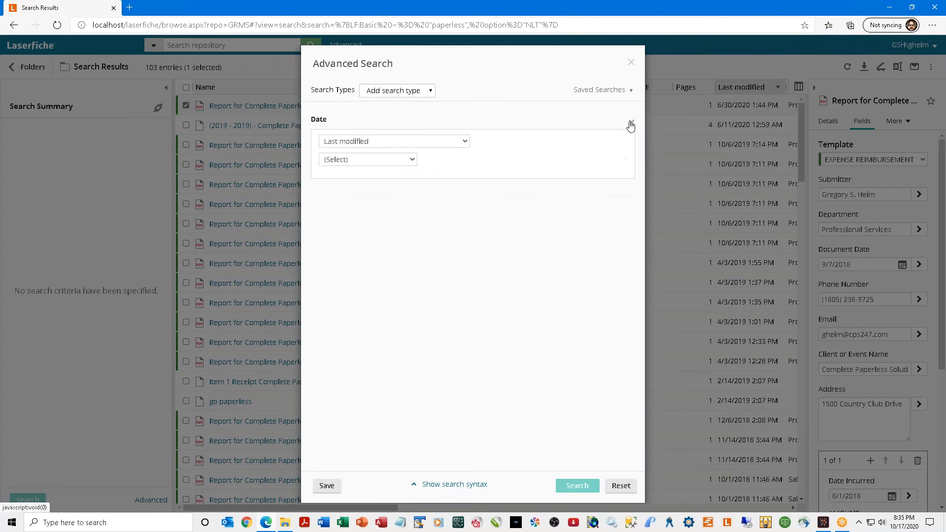
left_click(629, 123)
Add a Name/ID criterion with the entry name "paperless*" and run the search.
left_click(421, 91)
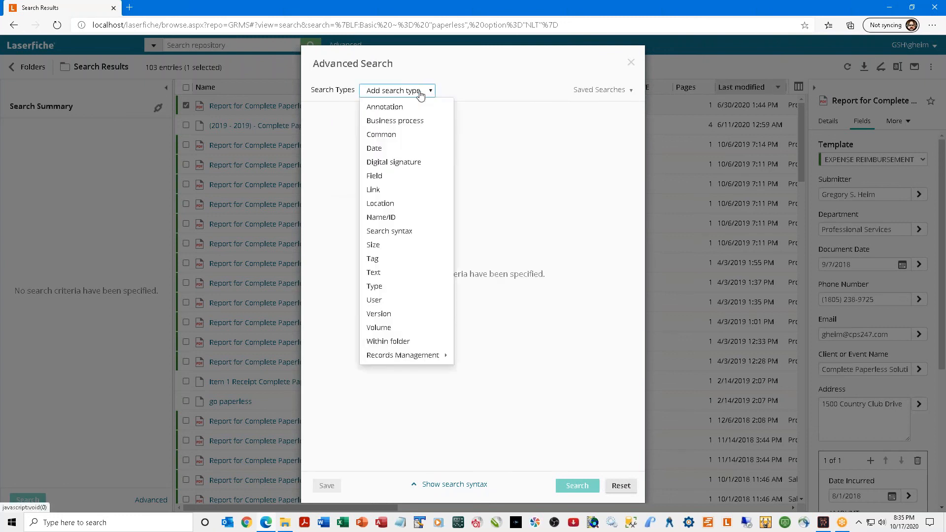
left_click(371, 216)
left_click(342, 155)
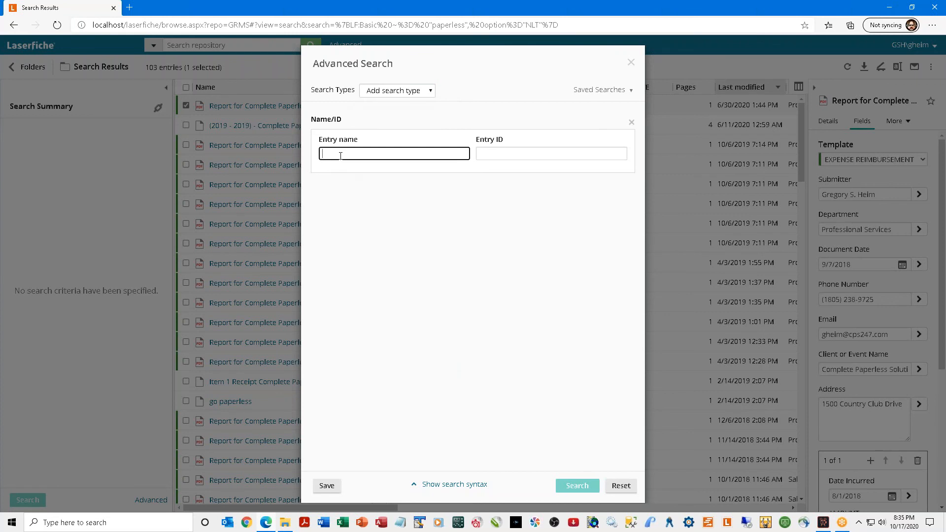
type("pa")
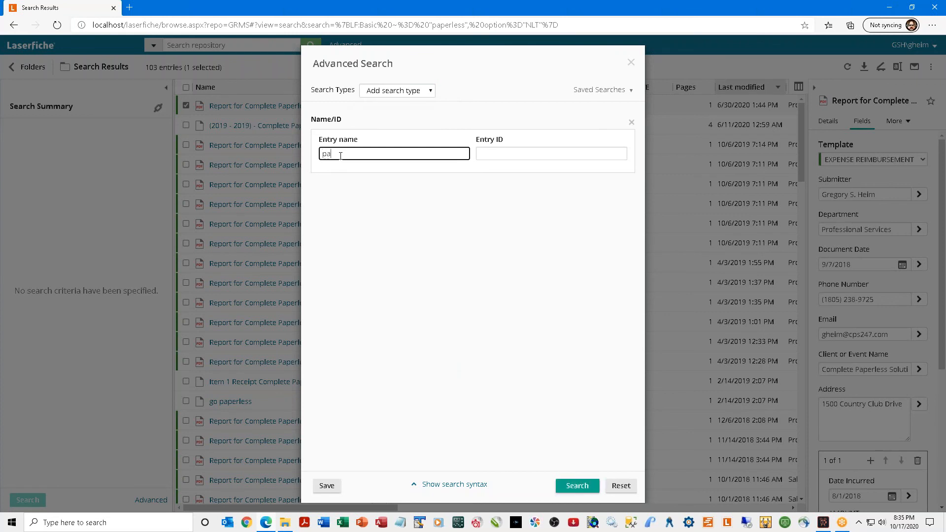
type("perless*")
left_click(578, 486)
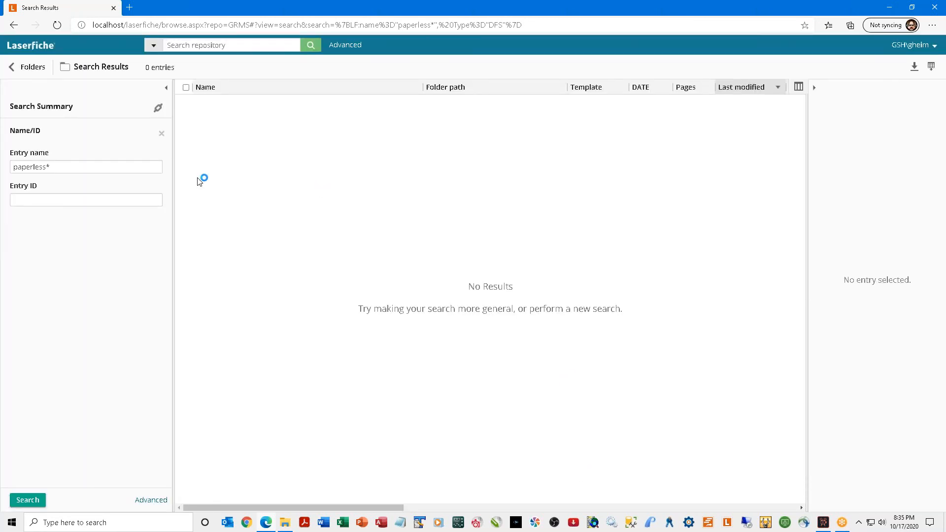
Change the entry name criterion to "*paperless*" and rerun the search.
left_click(13, 168)
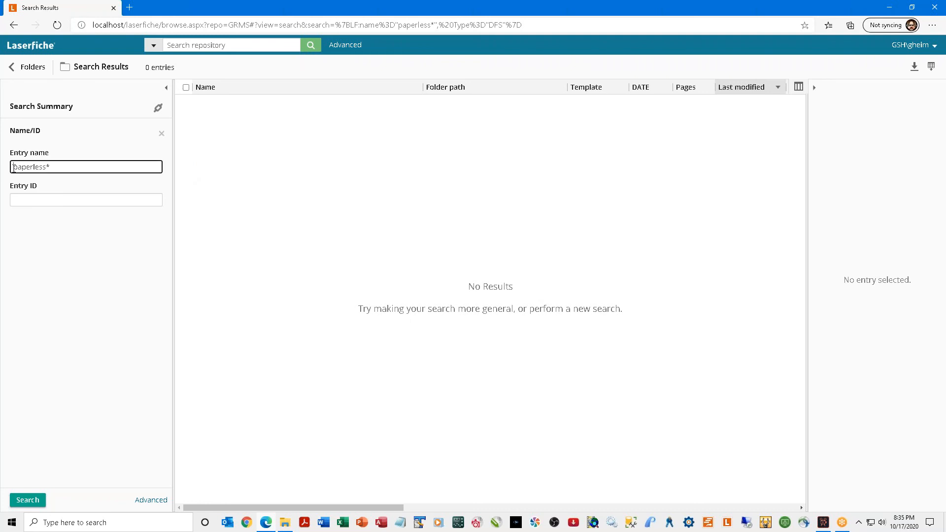
type("*")
left_click(32, 501)
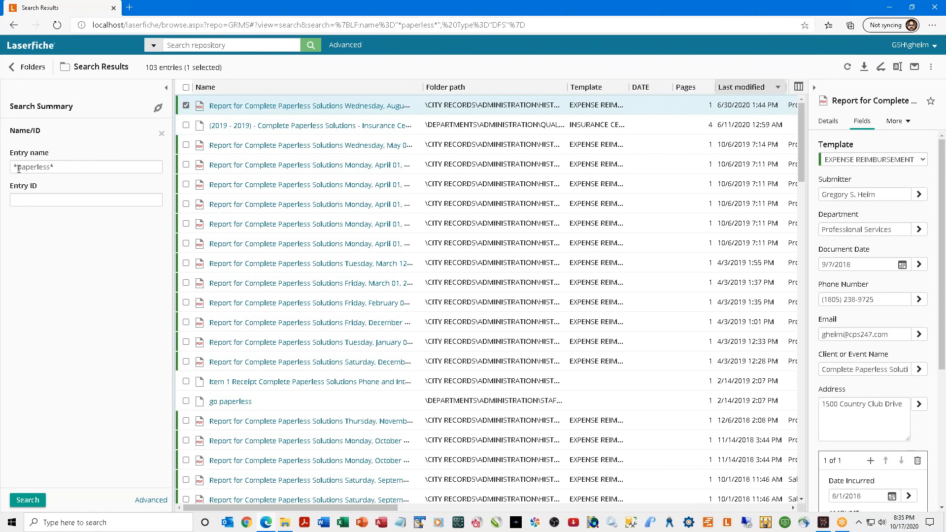
Rerun the search with the entry name "*paperless", check the "go paperless" document's title, and close the document.
left_click_drag(18, 168, 15, 167)
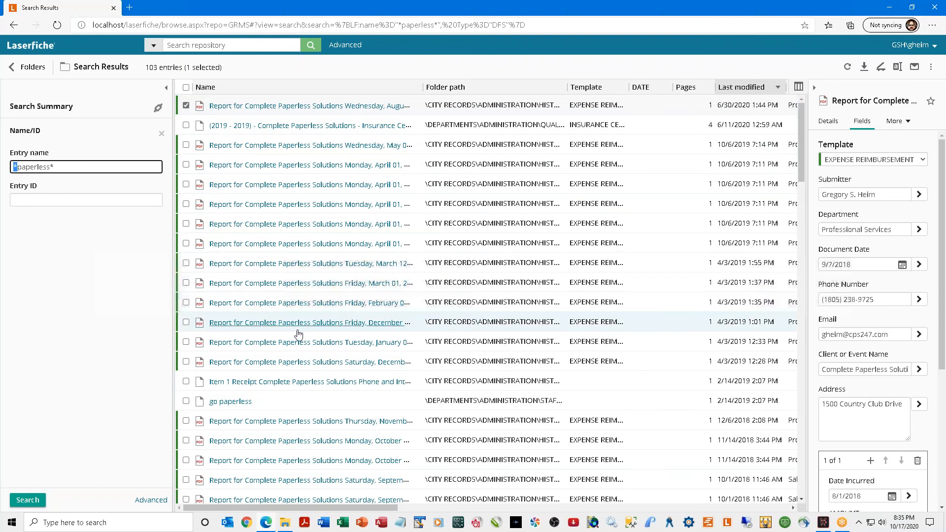
left_click(86, 163)
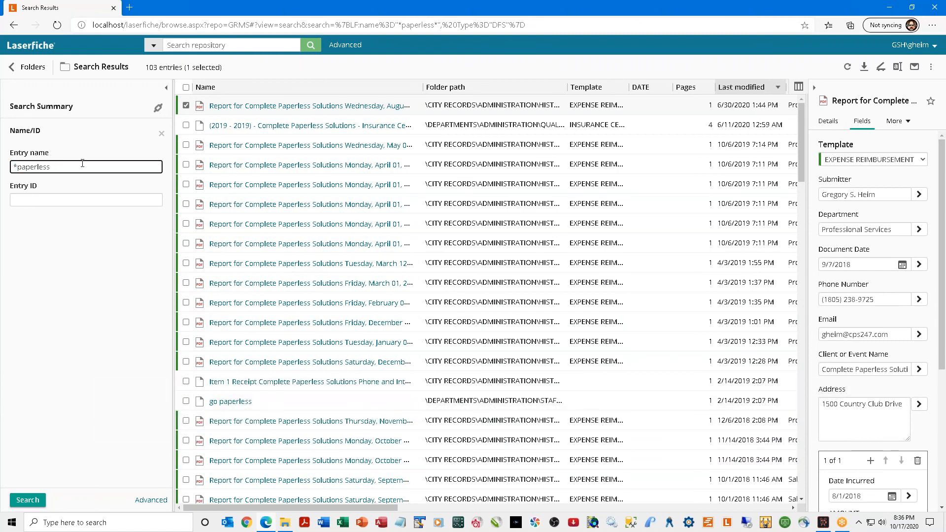
left_click(28, 500)
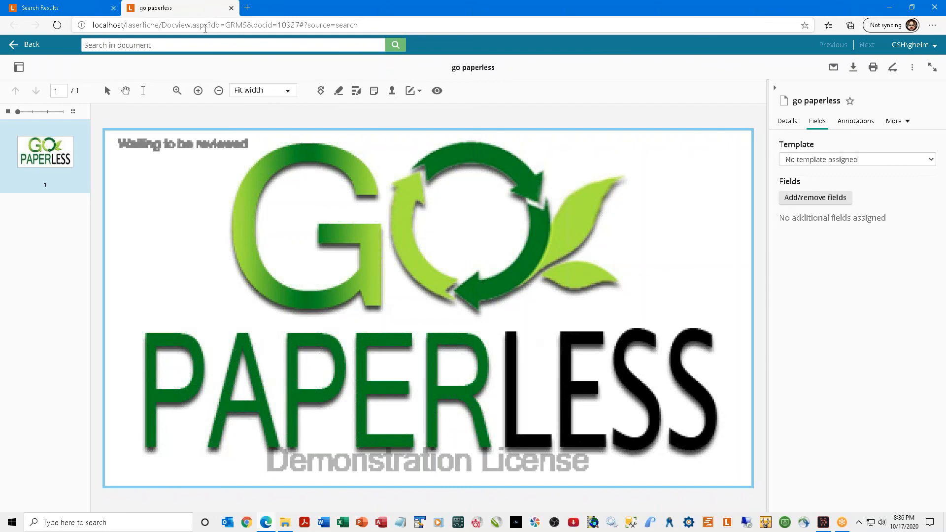
left_click_drag(496, 68, 453, 69)
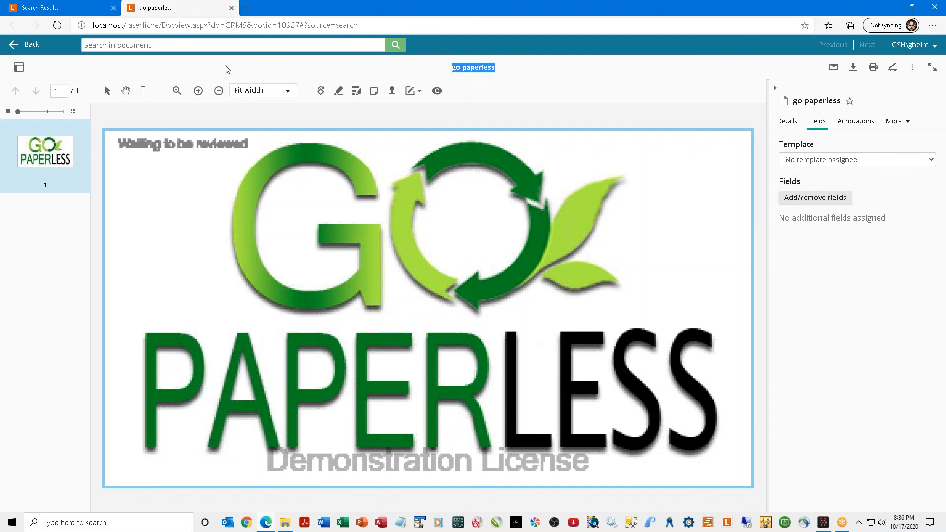
left_click(231, 8)
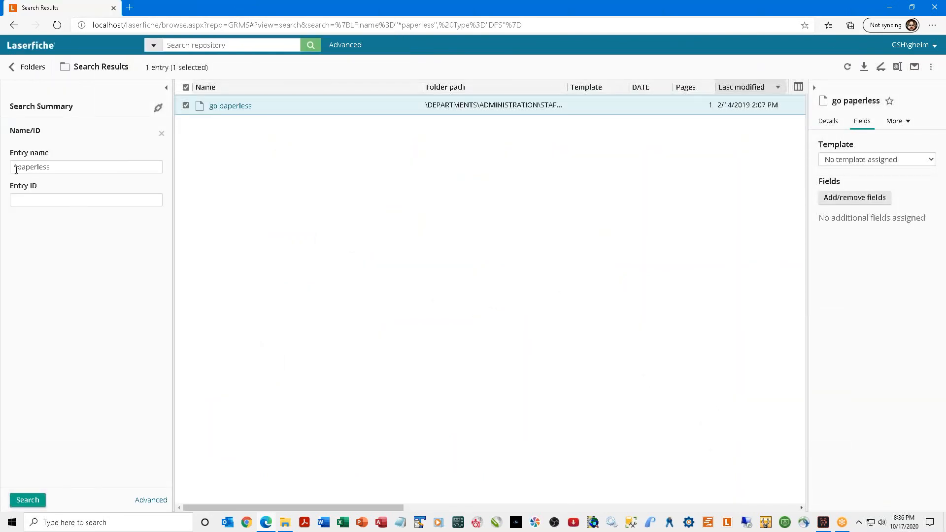
Replace the leading asterisk in the entry name with two single-character wildcards, "??paperless", and run the search.
left_click(18, 168)
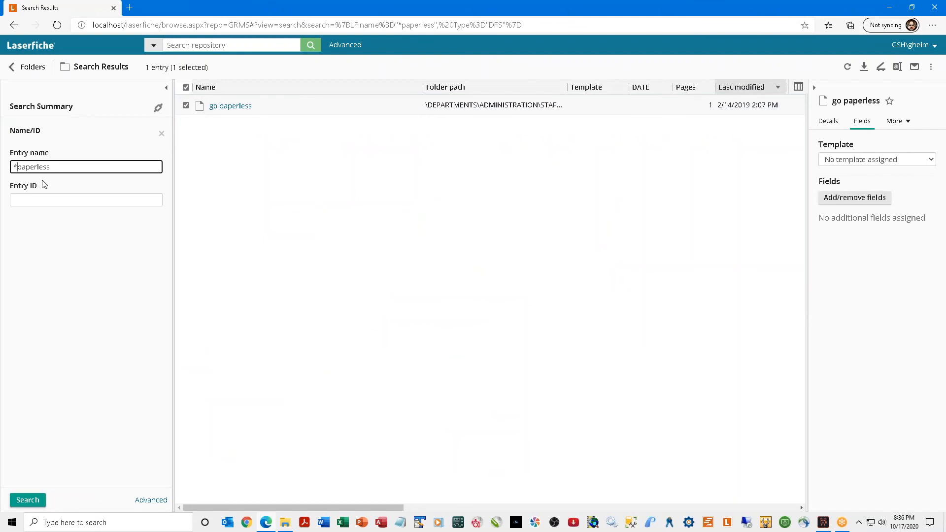
key("BackSpace")
type("??")
left_click(23, 502)
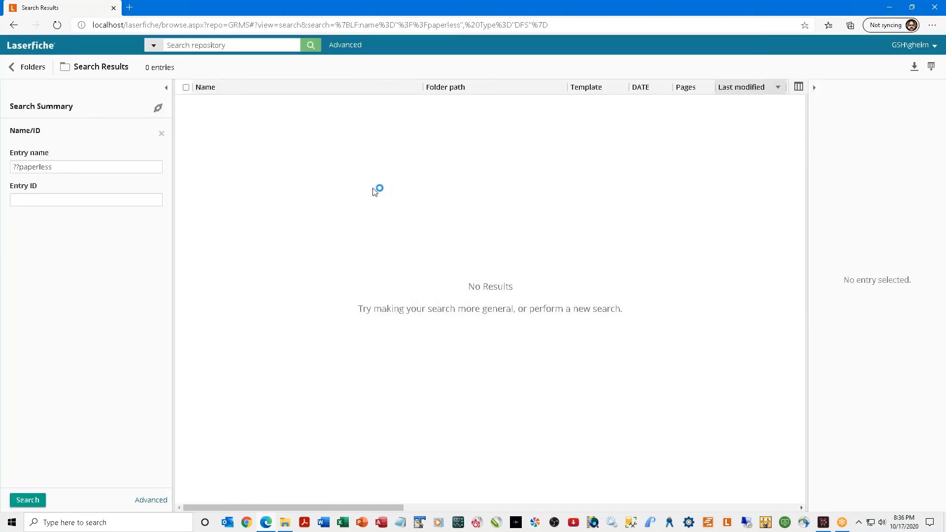
Extend the entry name criterion to "???paperless" and run the search.
left_click(19, 167)
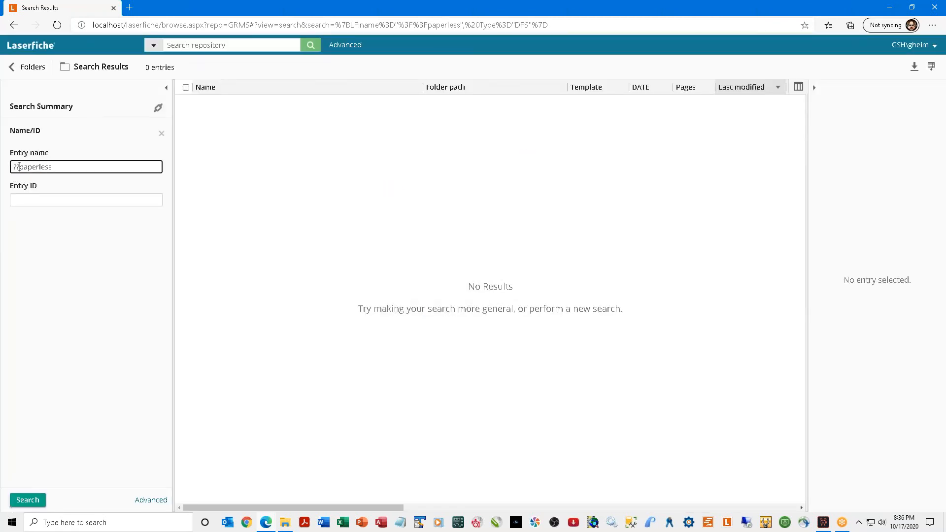
type("?")
left_click(26, 499)
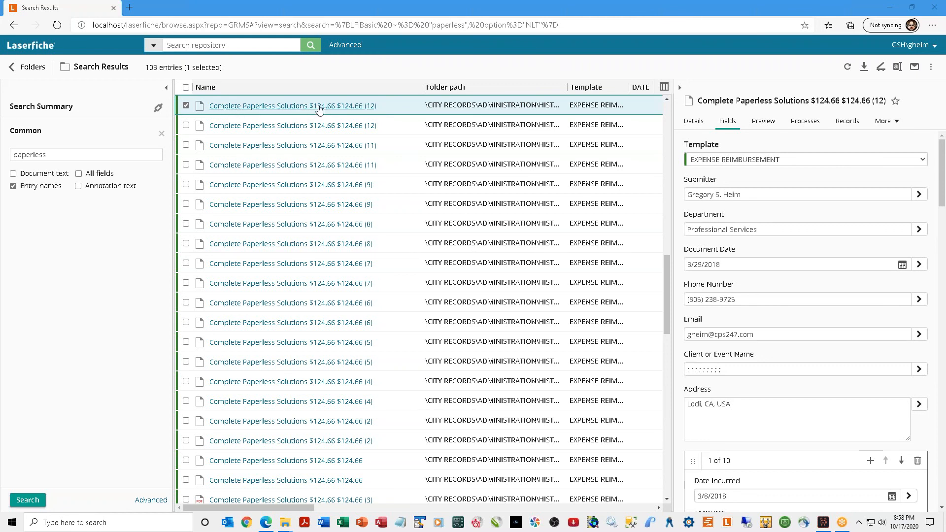
Preview several of the "Complete Paperless Solutions $124.66" documents in the search results, including entries (11), (13) and (3).
left_click(414, 125)
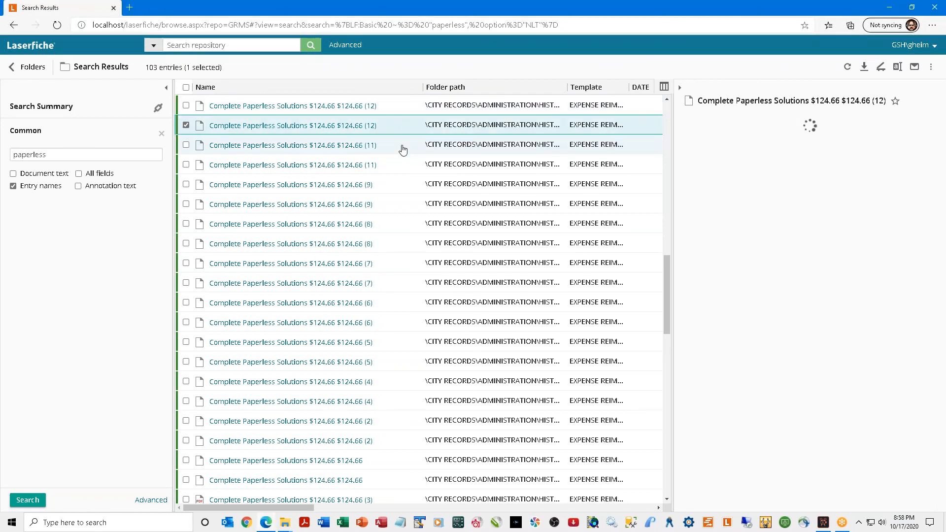
left_click(402, 148)
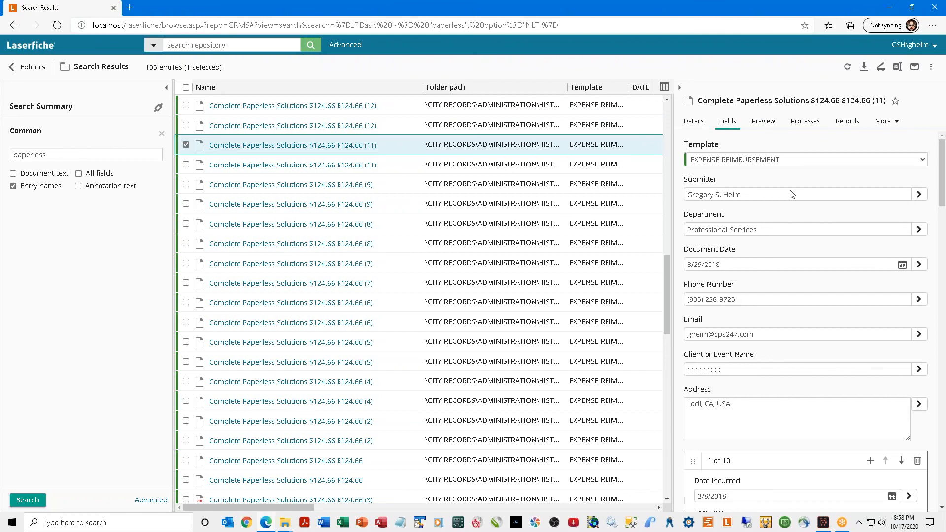
left_click(767, 126)
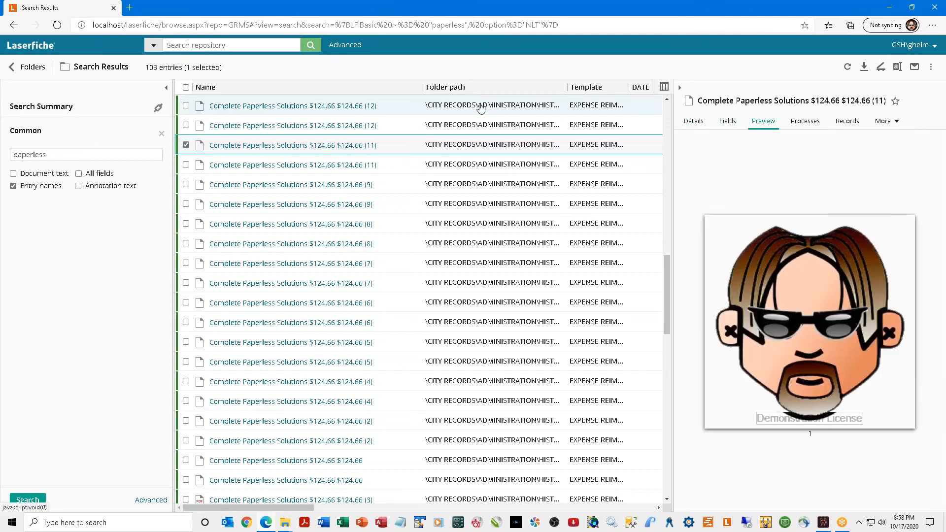
left_click(407, 168)
scroll(379, 279, "down", 5)
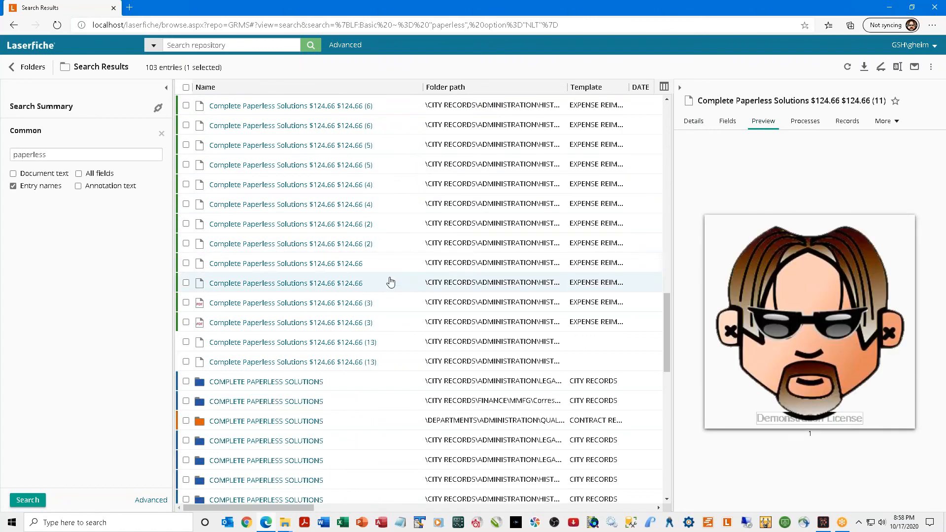
left_click(410, 264)
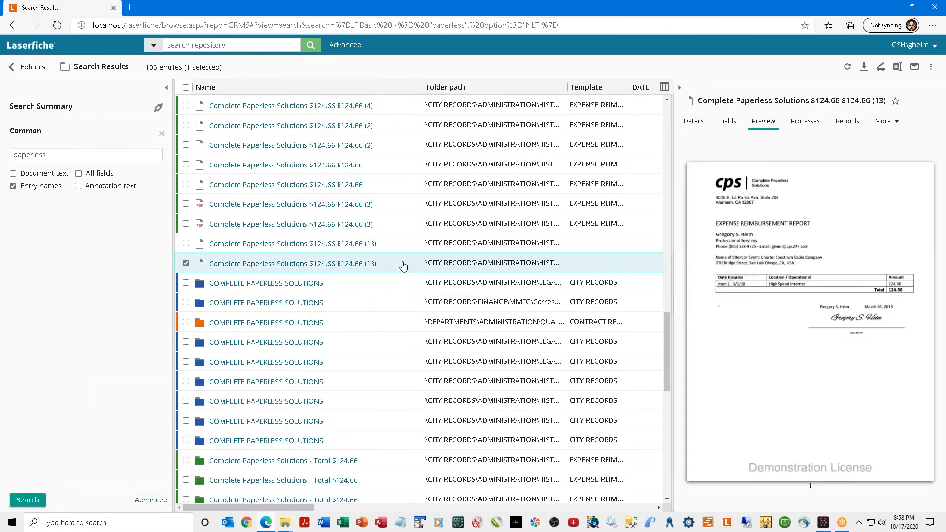
left_click(400, 244)
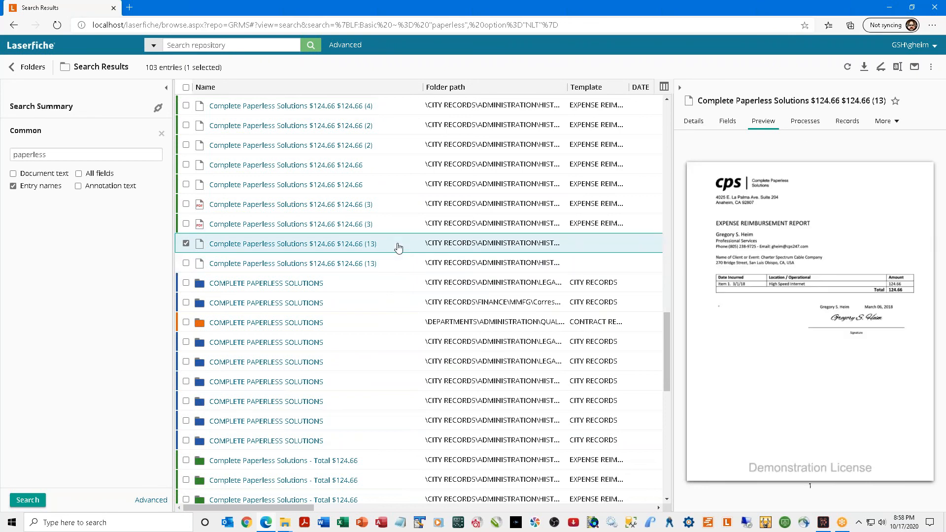
left_click(399, 227)
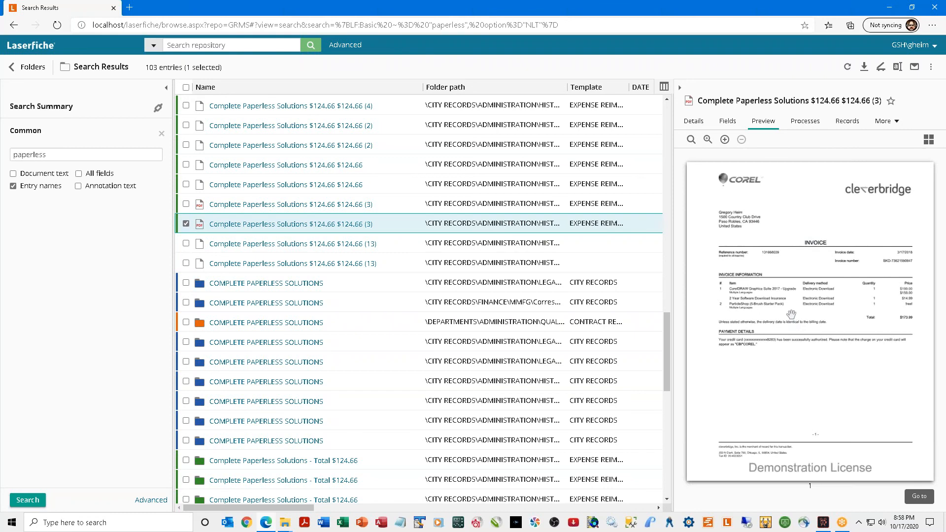
Open the "Item 1 Receipt" document, page forward through the following result documents, and return to the search results list.
scroll(355, 214, "up", 3)
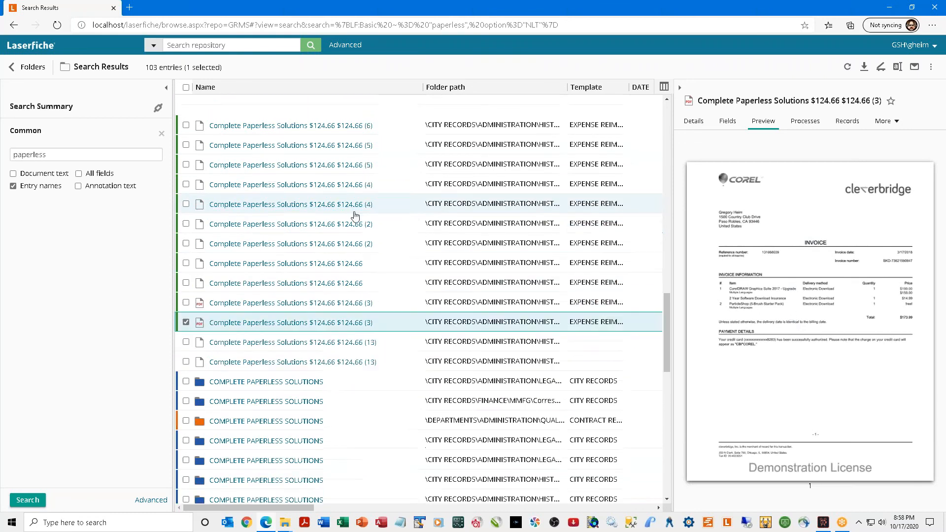
scroll(325, 197, "up", 4)
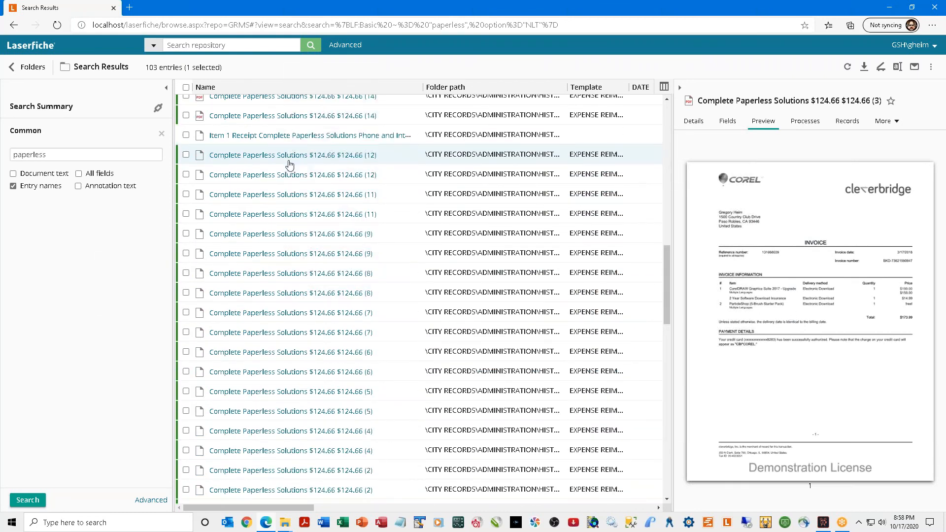
left_click(279, 142)
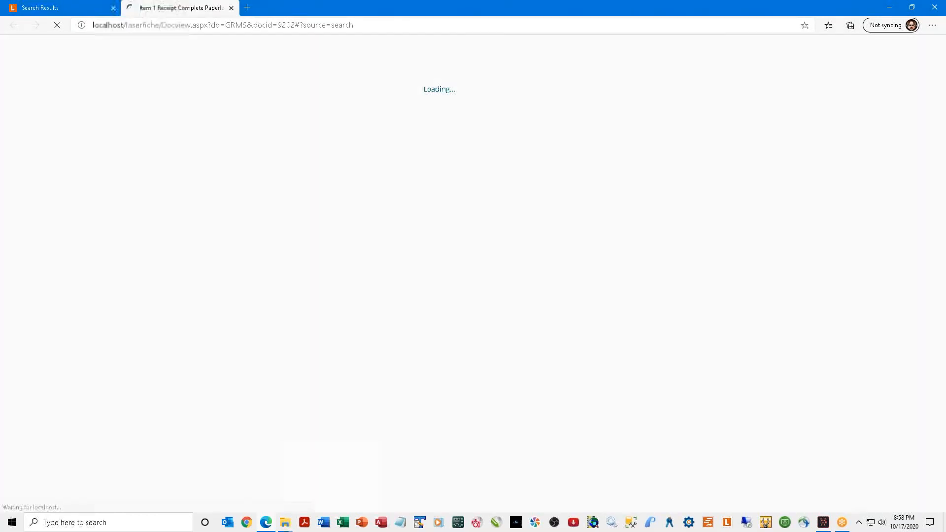
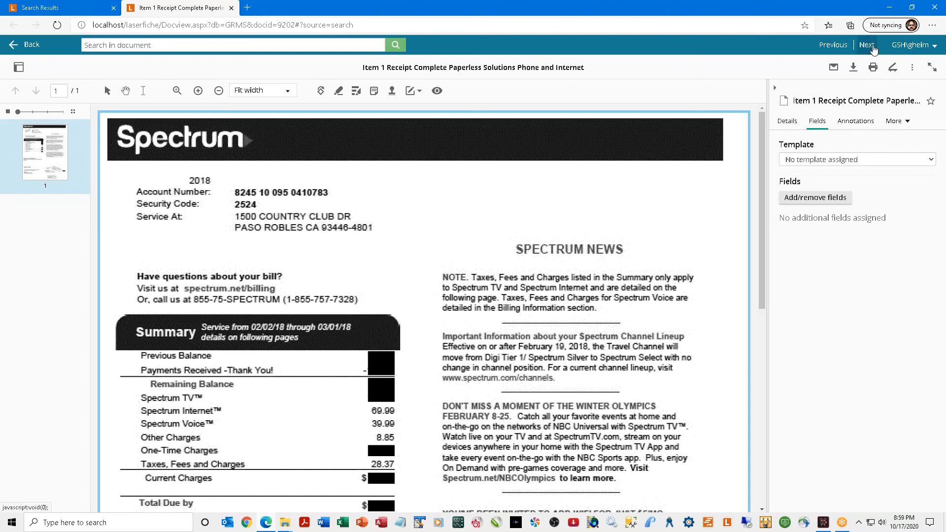
left_click(872, 48)
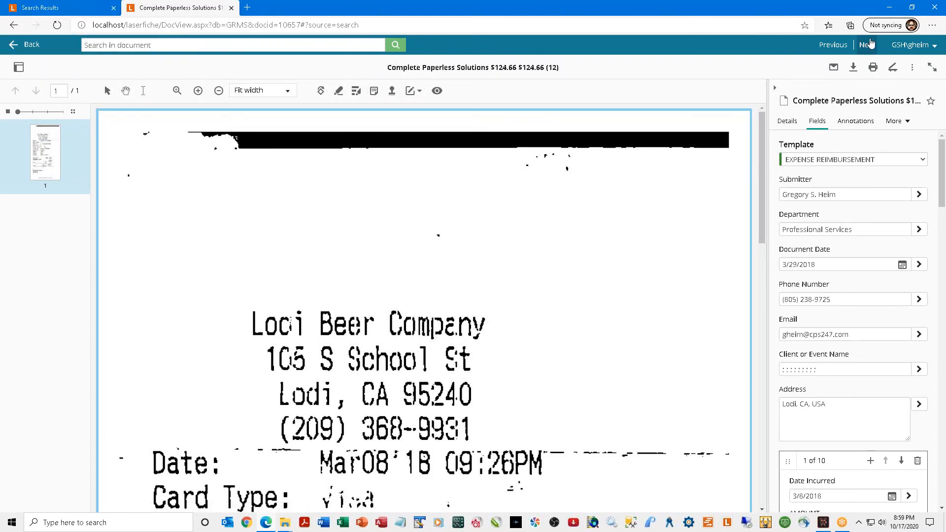
left_click(867, 45)
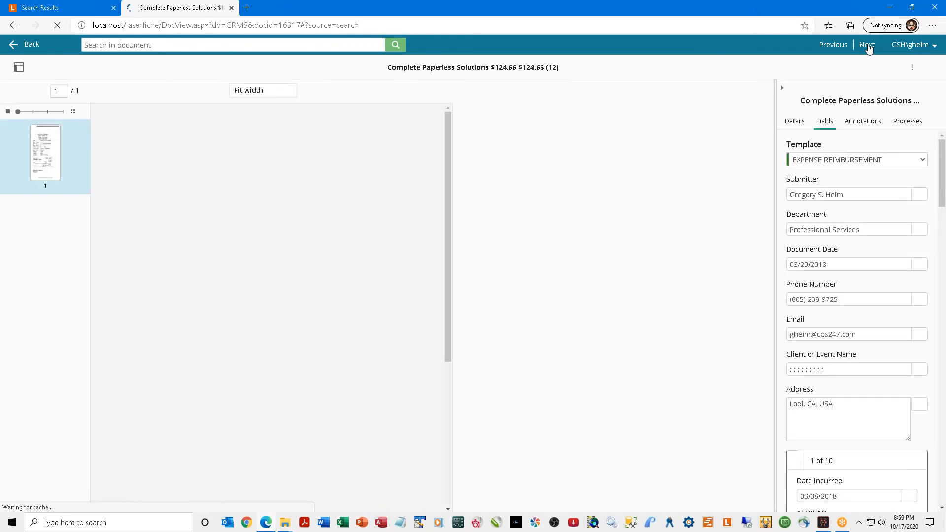
left_click(869, 47)
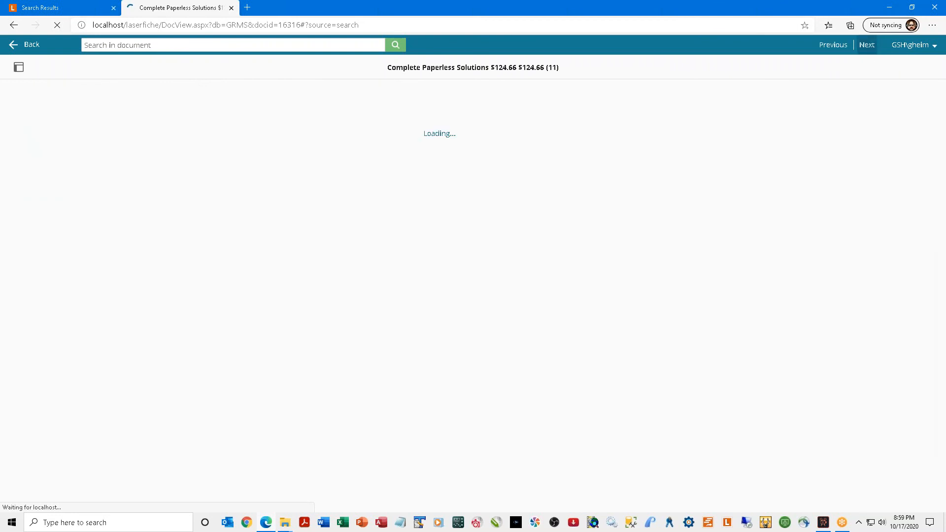
left_click(867, 47)
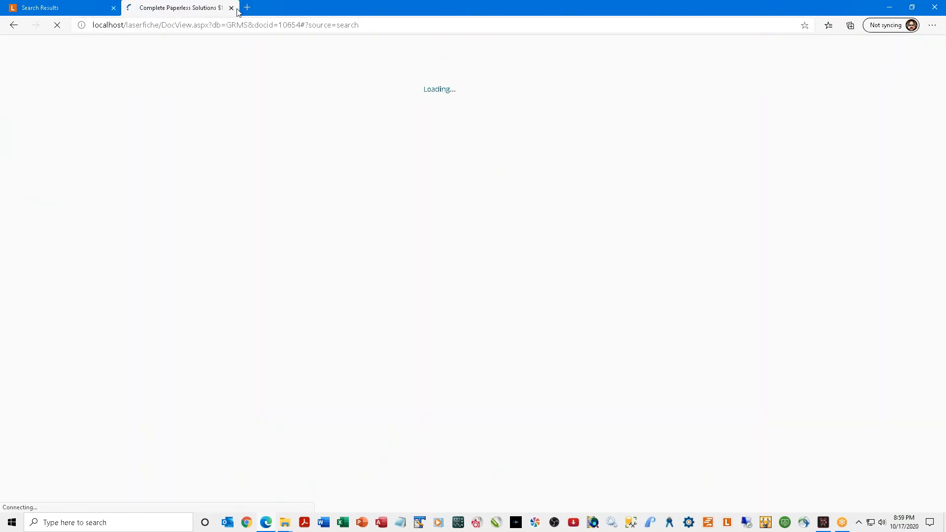
left_click(231, 8)
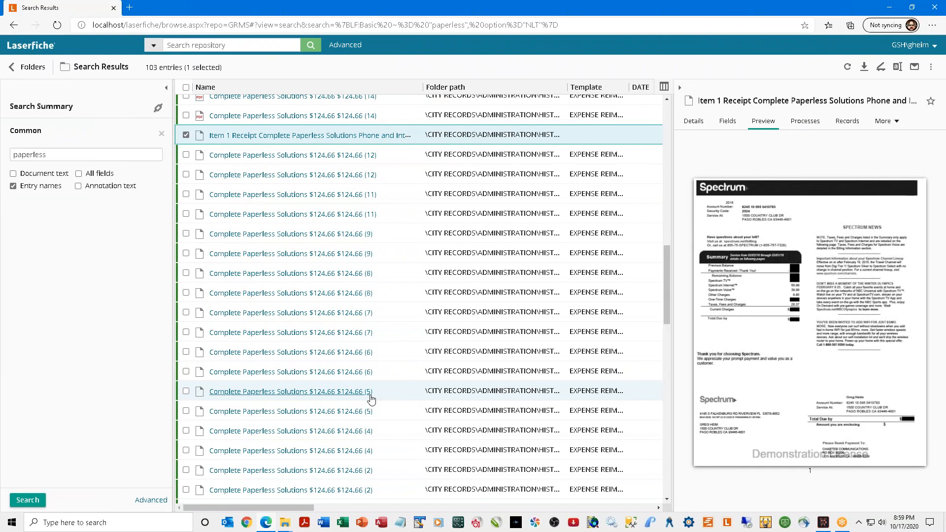
scroll(371, 400, "down", 10)
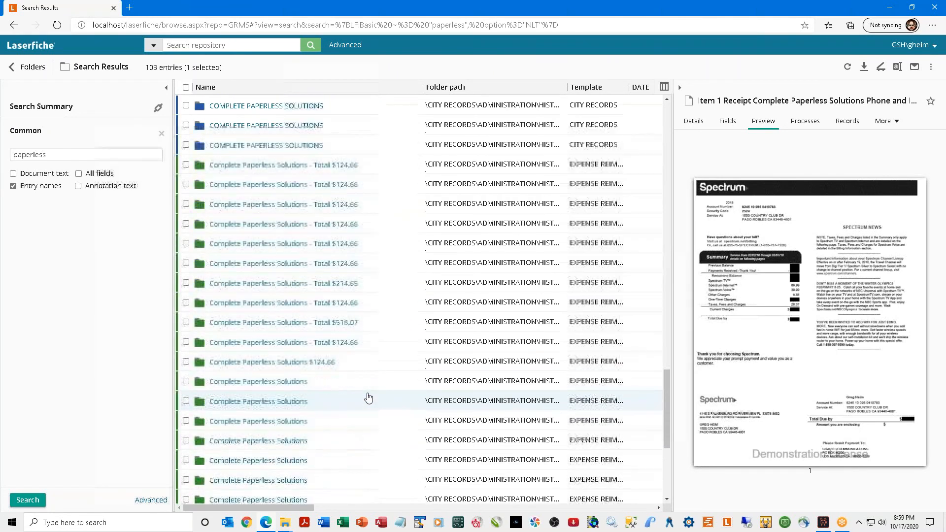
Leave the search results for the FROM COPY MACHINE folder and open its Tips_and_Tricks_for_Laserfiche_8 document.
scroll(368, 398, "down", 5)
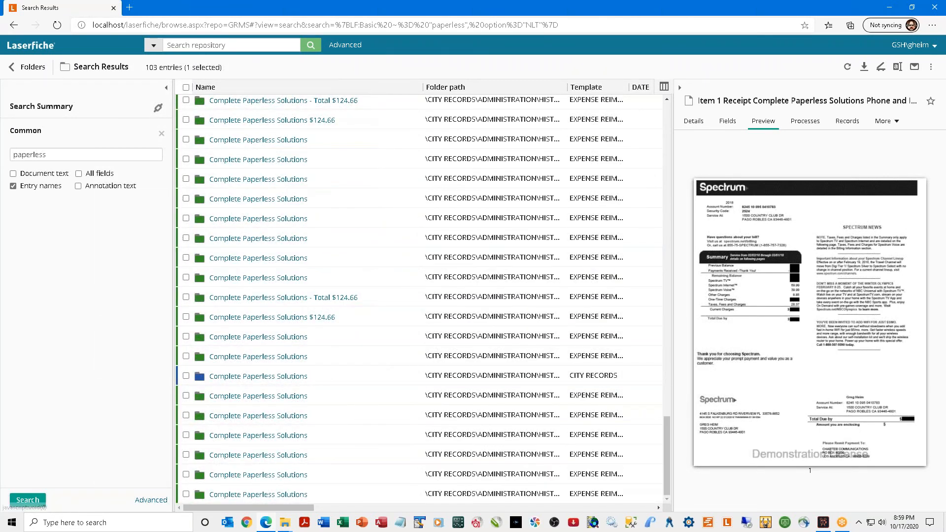
left_click(30, 67)
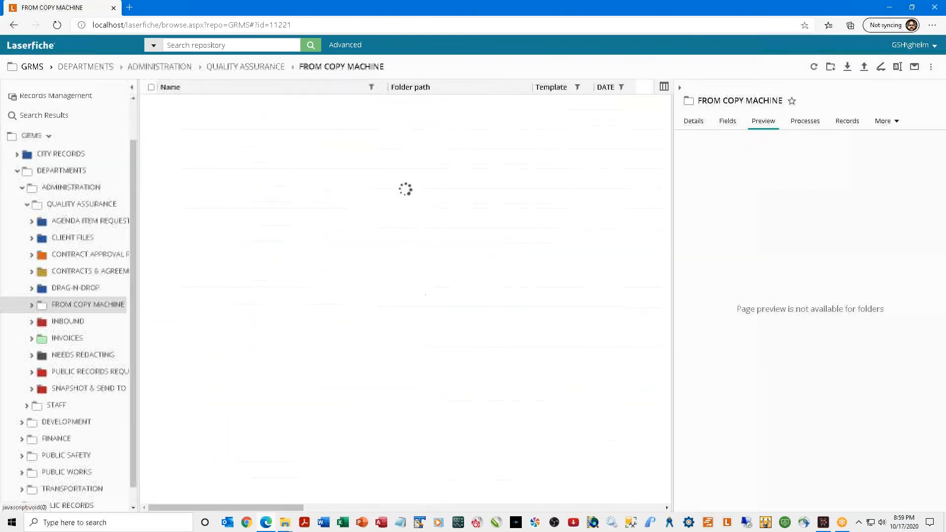
left_click(75, 307)
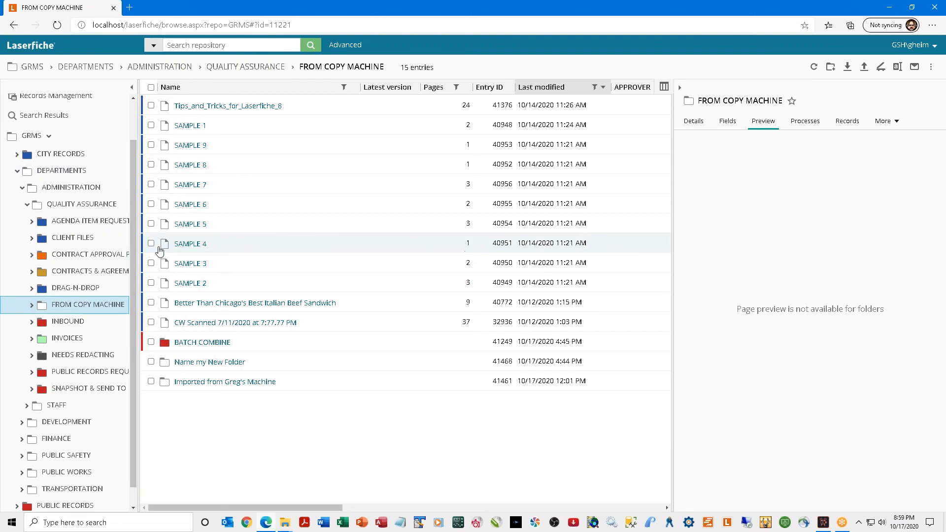
left_click(220, 114)
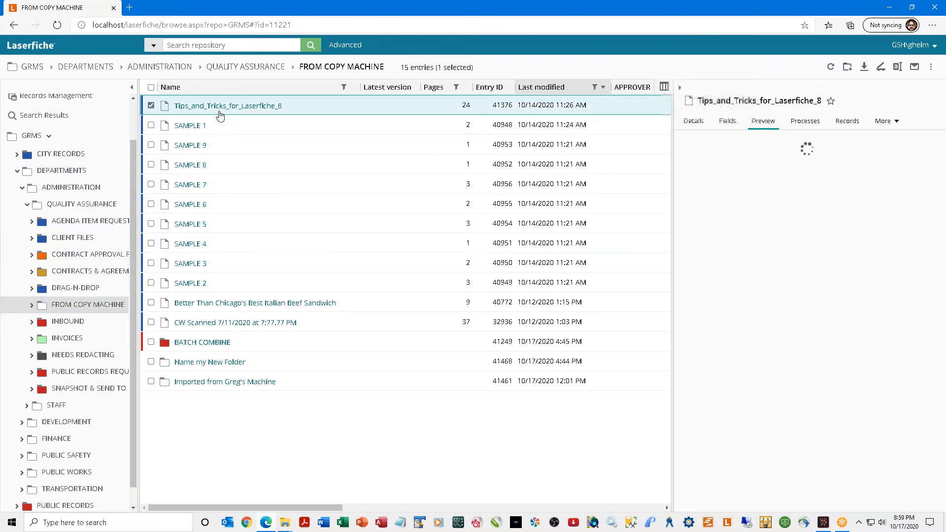
left_click(219, 108)
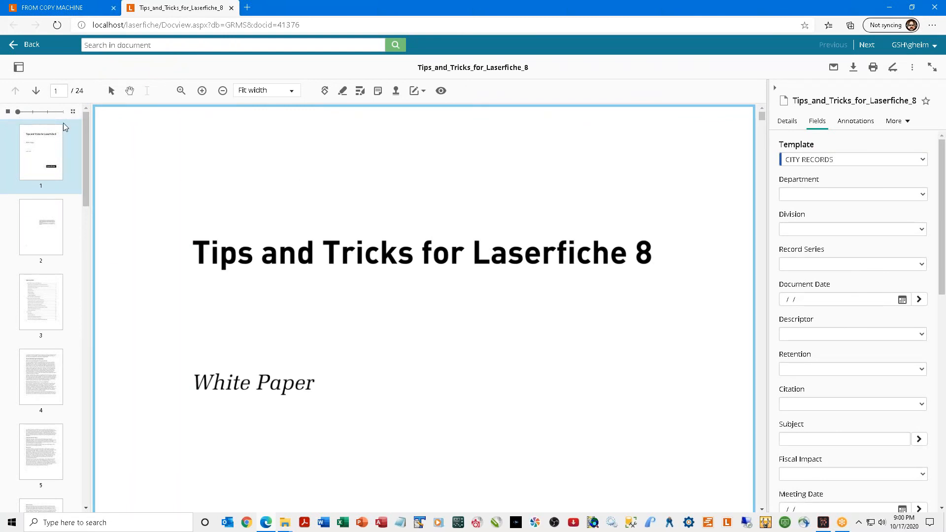
Widen the document's page thumbnail pane to show four columns of pages.
left_click(73, 112)
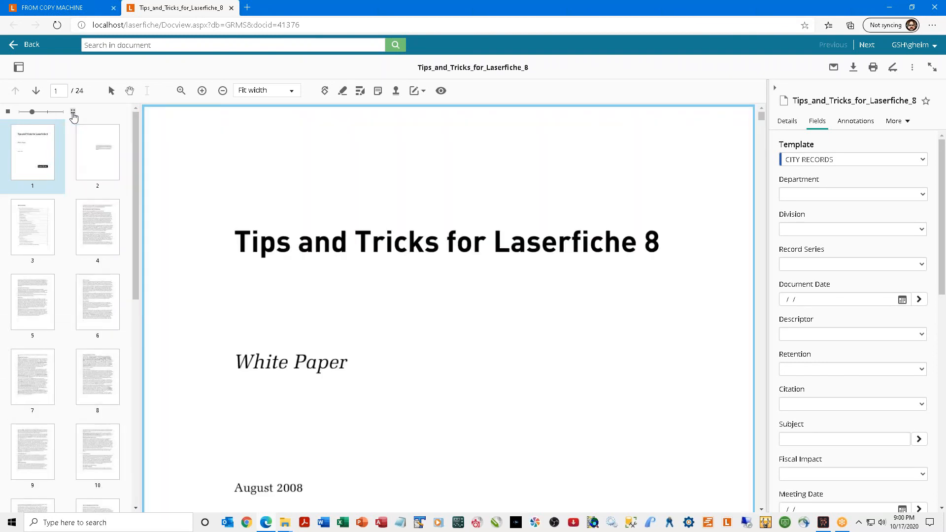
left_click(73, 113)
left_click(73, 112)
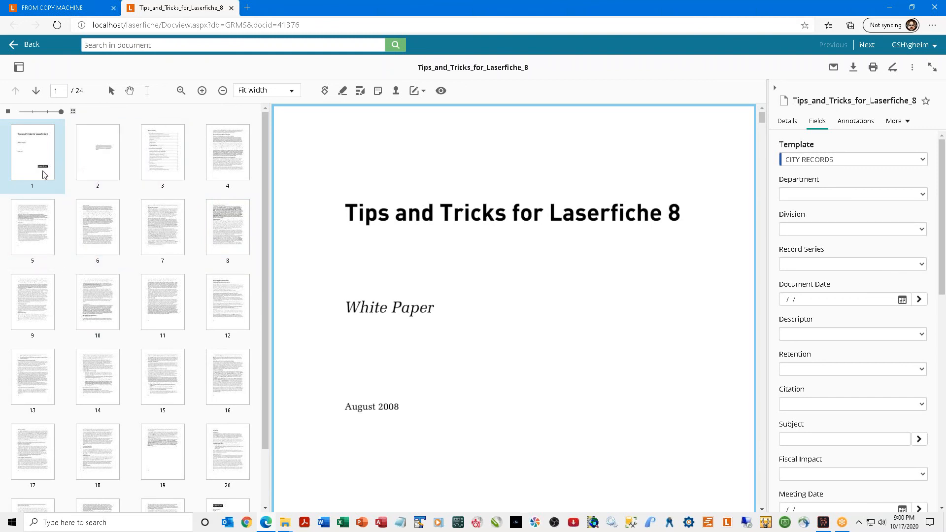
Move the document's cover page from position 1 to position 8 and back to position 1.
left_click(36, 140)
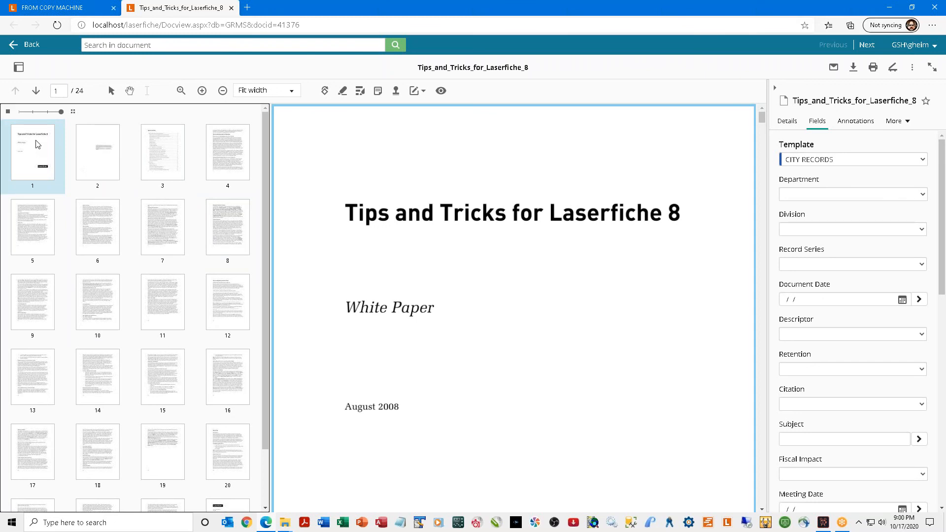
left_click_drag(37, 144, 205, 214)
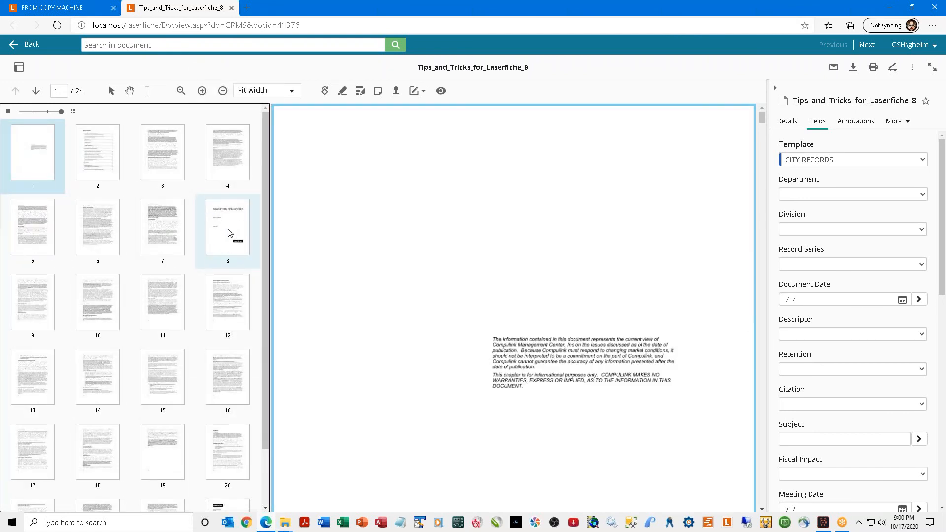
left_click_drag(236, 231, 30, 151)
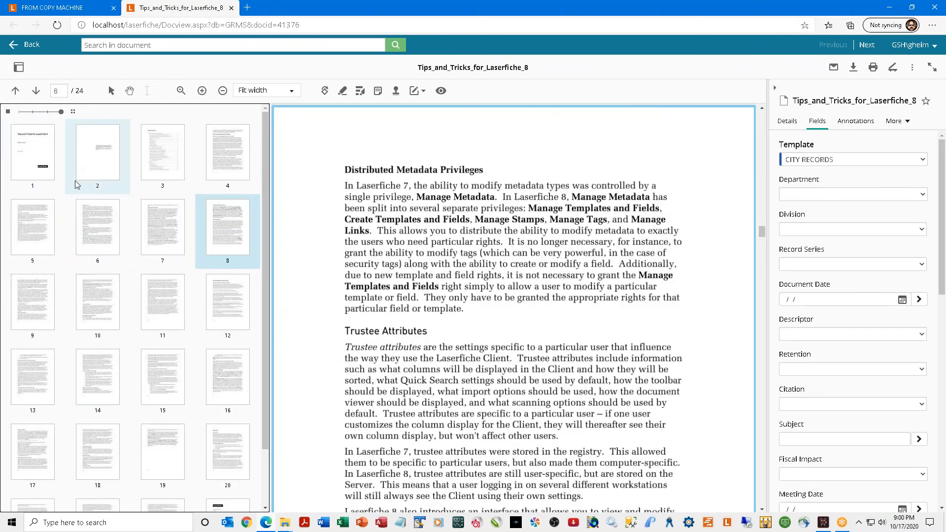
Move pages 1, 6, 11, 16, 19 and 22 into a new document named "Untitled" in the FROM COPY MACHINE folder.
left_click(33, 160)
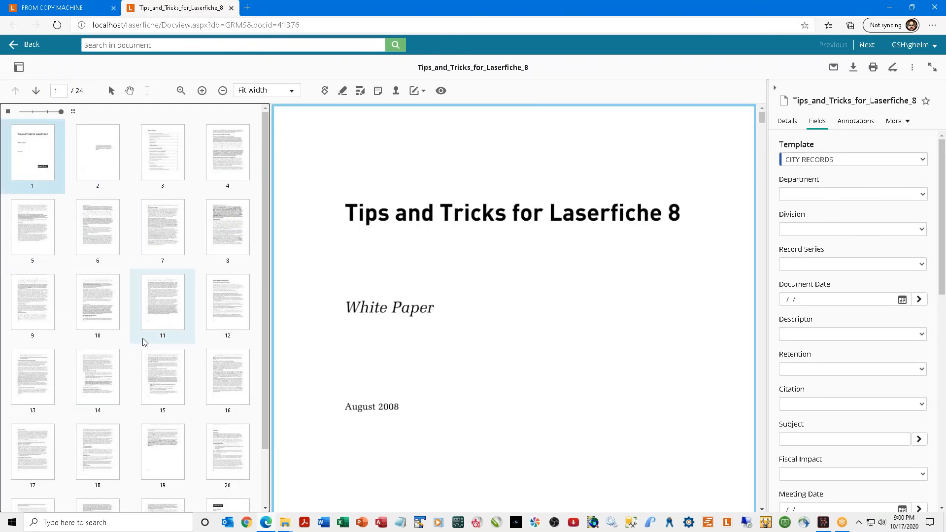
left_click(92, 241, "ctrl")
left_click(154, 307, "ctrl")
left_click(231, 385, "ctrl")
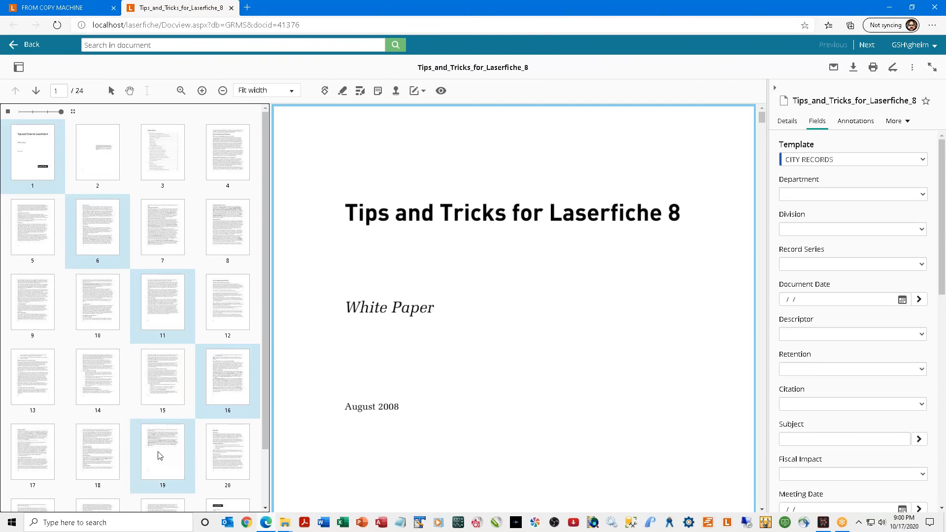
key("ctrl+minus")
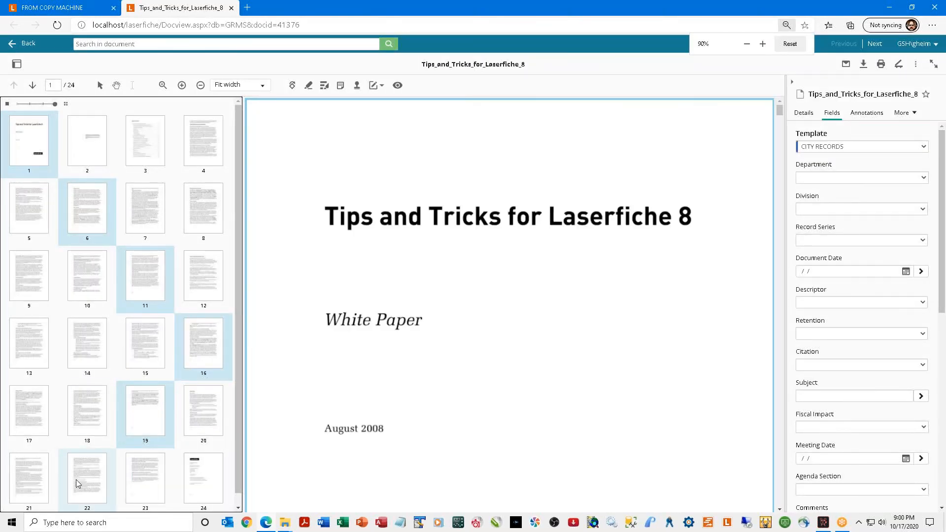
key("ctrl+minus")
key("ctrl+minus")
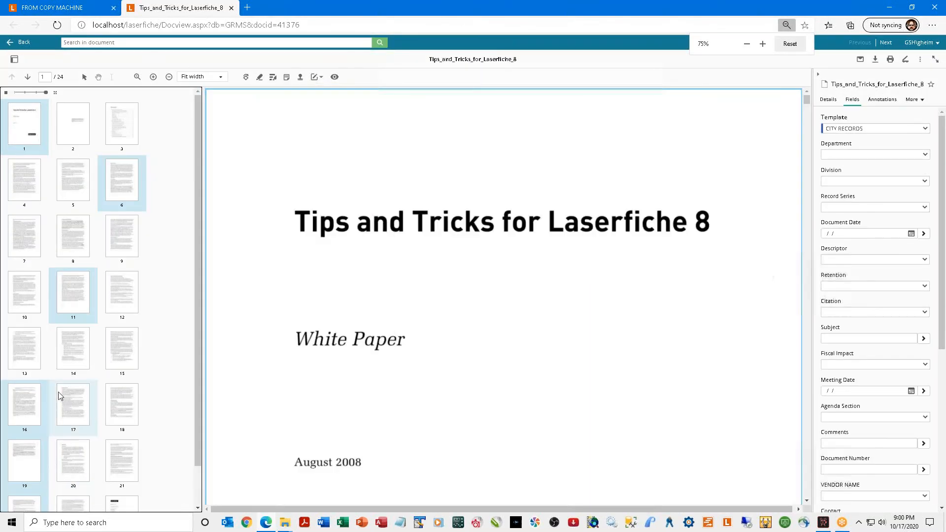
right_click(134, 192)
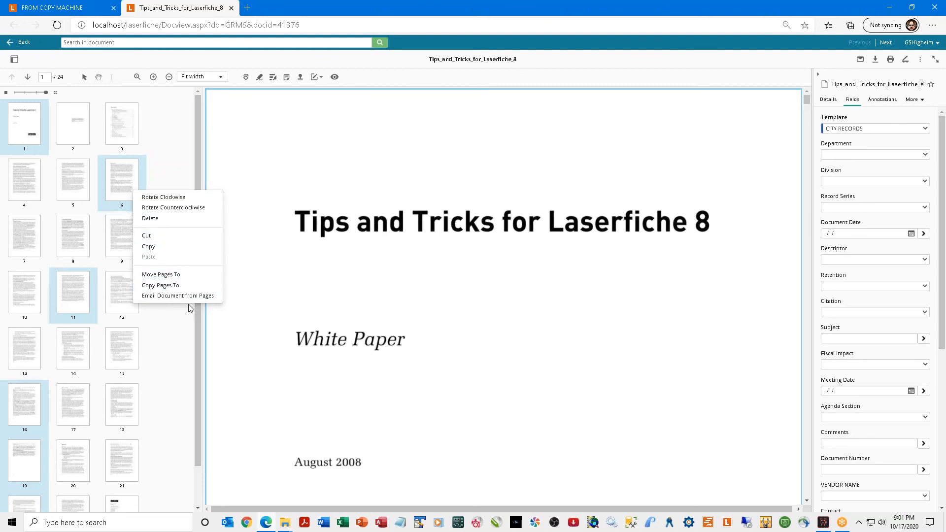
left_click(166, 279)
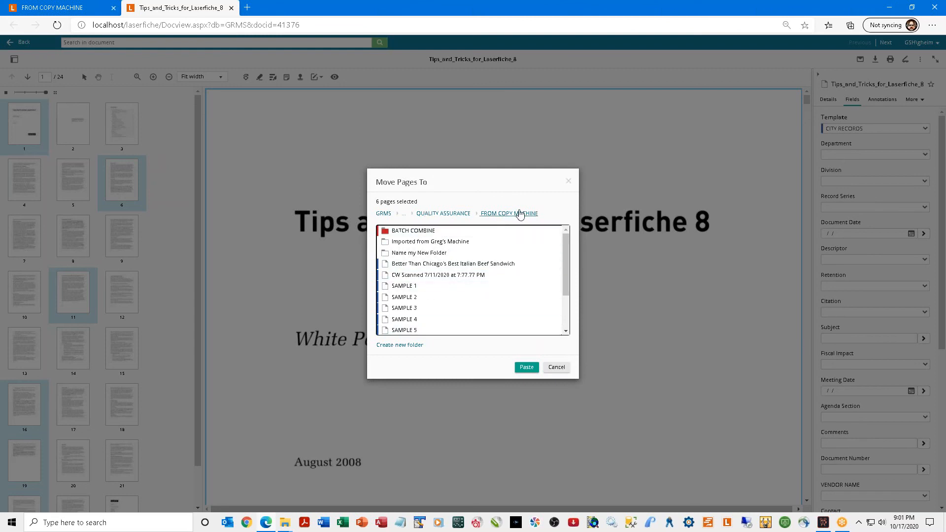
left_click(526, 368)
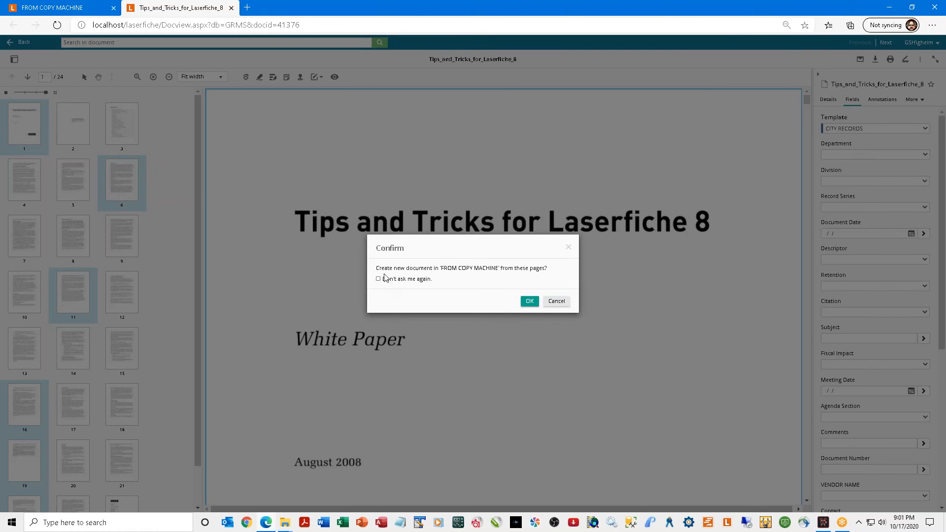
left_click(528, 304)
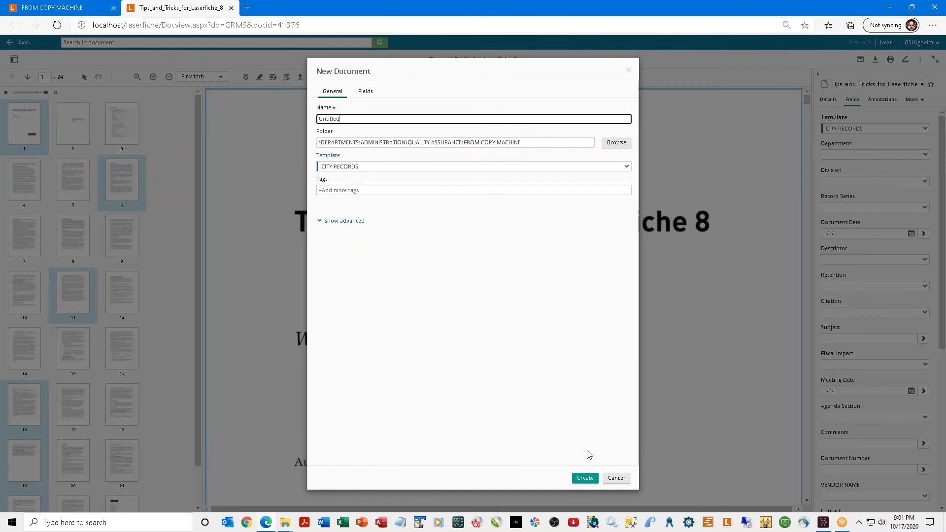
left_click(585, 478)
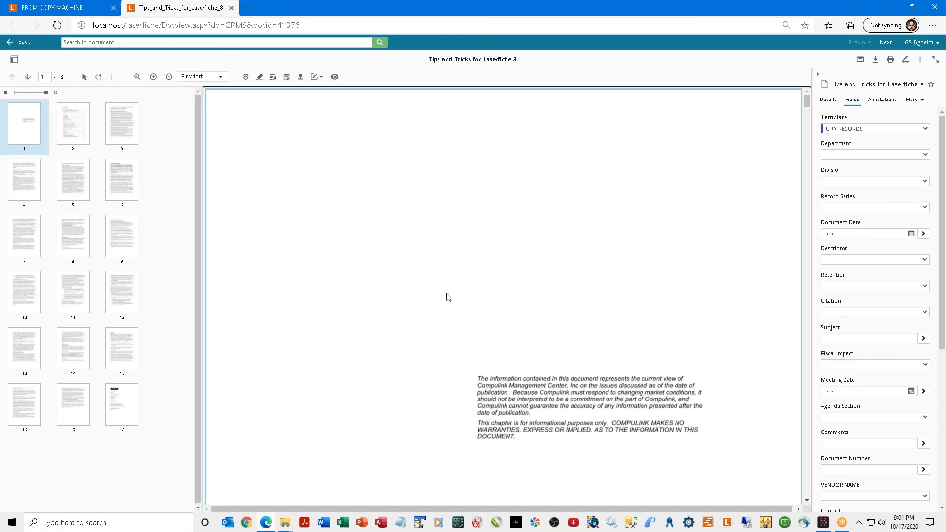
Display page 3, try zooming it out and in, and set the page view to Fit window.
left_click(136, 130)
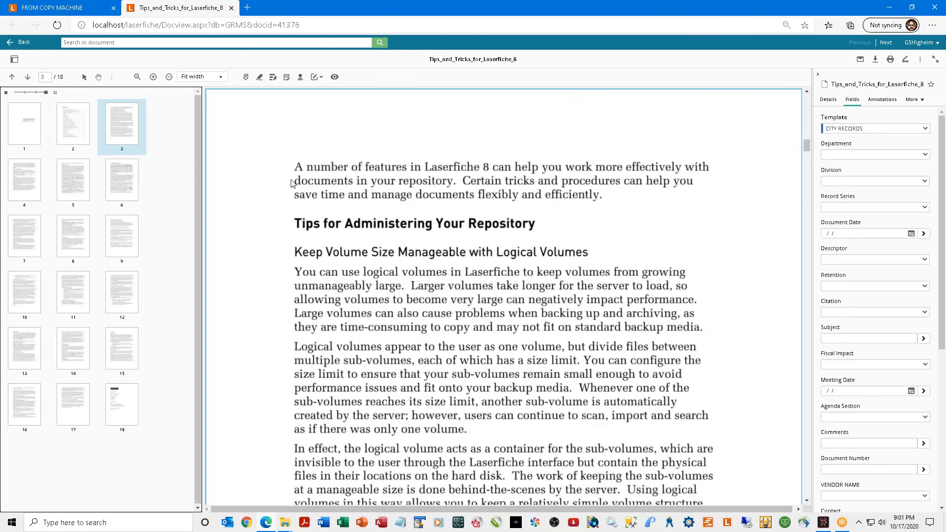
left_click(167, 78)
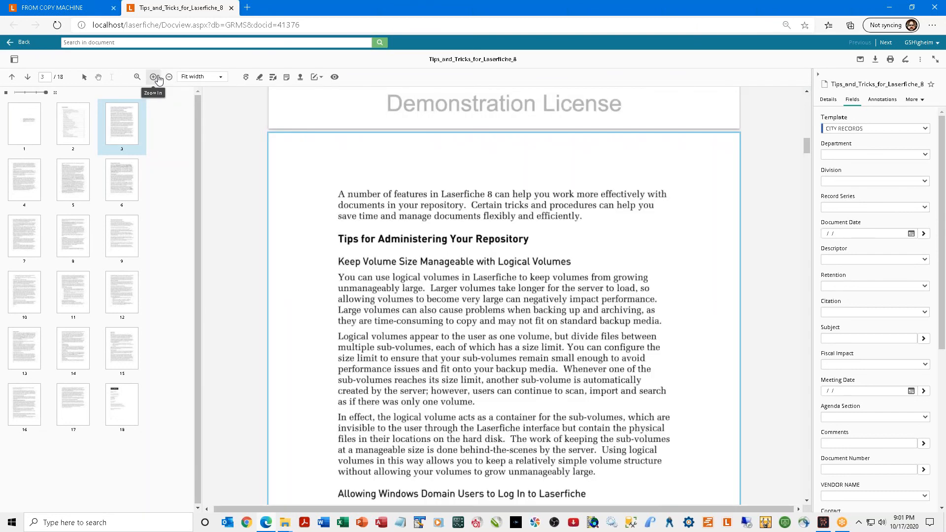
left_click(155, 78)
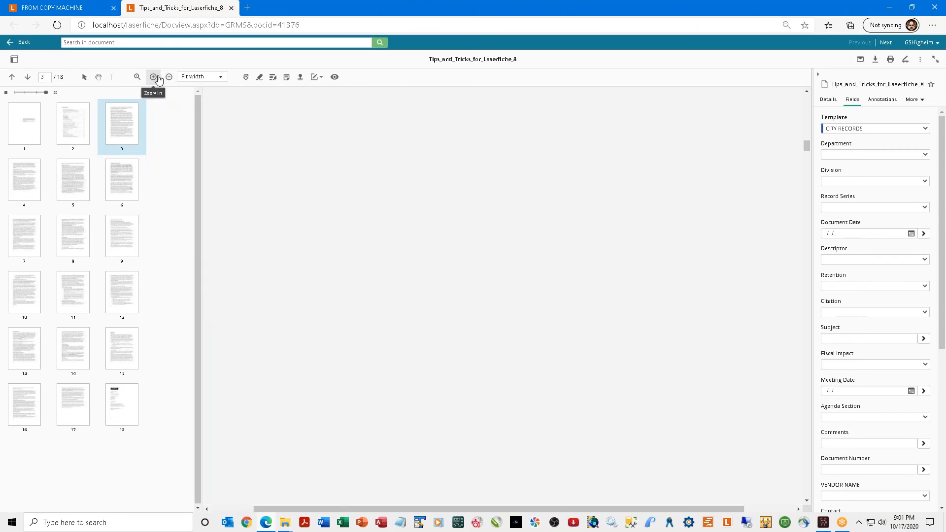
left_click(154, 78)
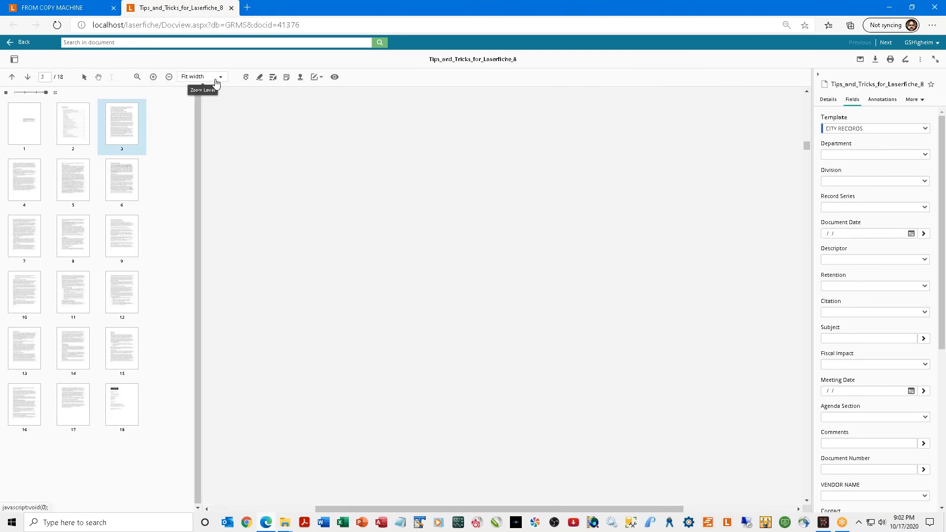
left_click(217, 80)
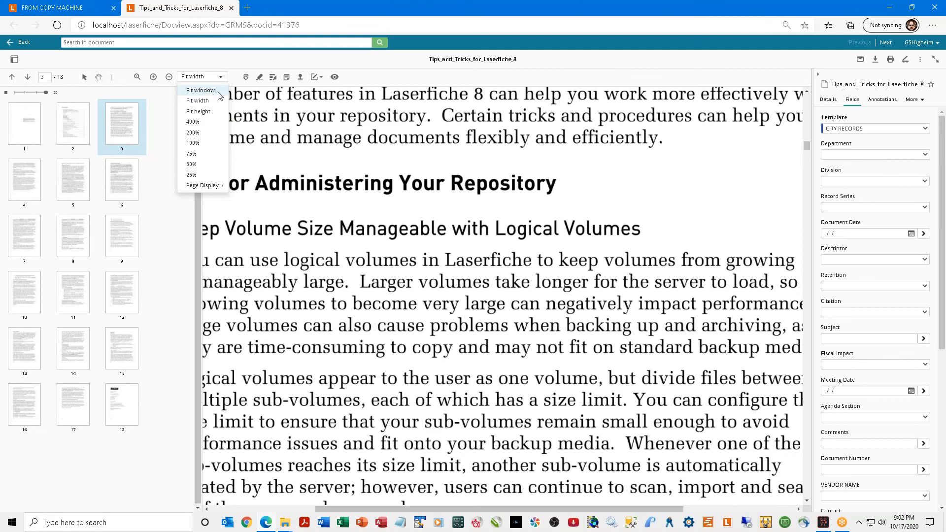
left_click(220, 95)
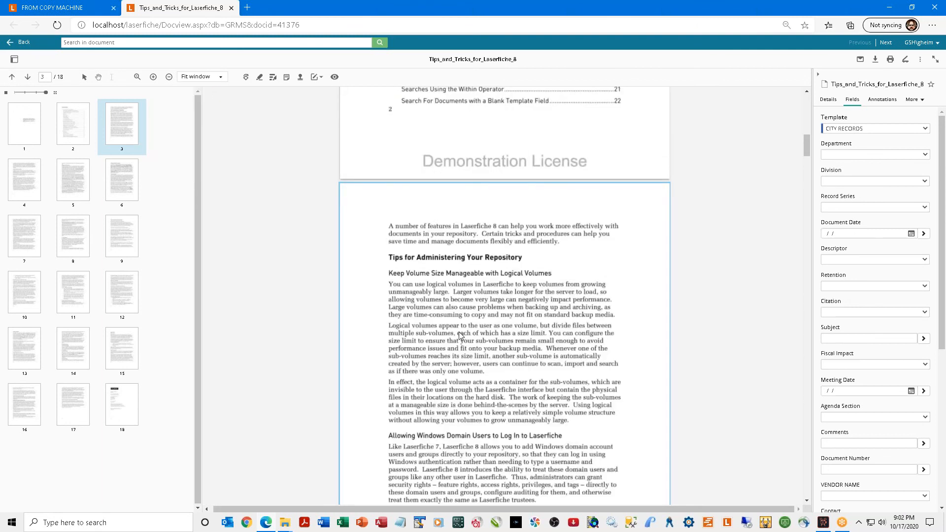
scroll(463, 336, "down", 2)
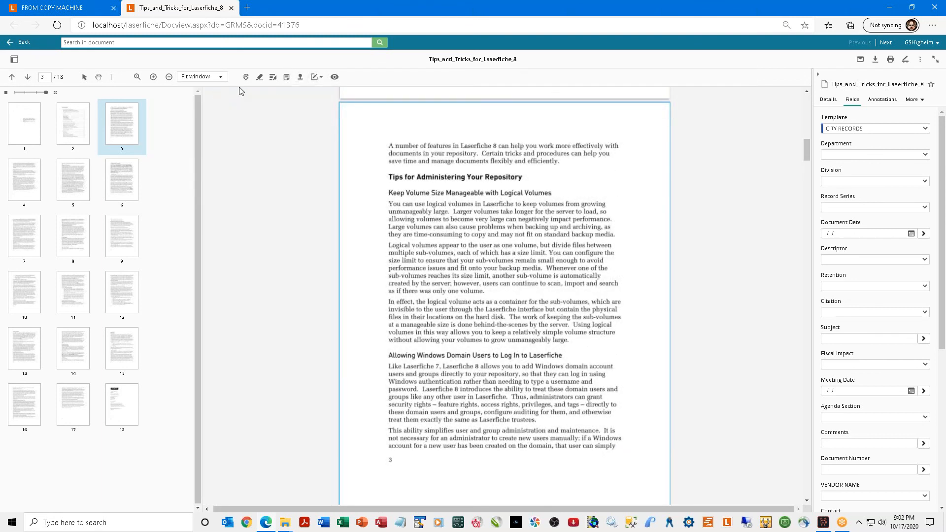
Set the page view to Fit width and check the available zoom levels and page display column options.
left_click(220, 77)
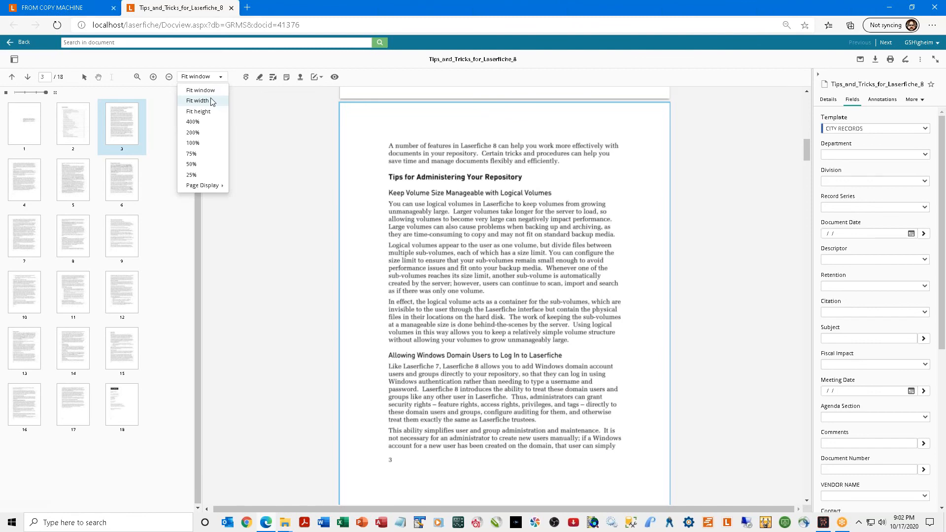
left_click(212, 102)
left_click(205, 78)
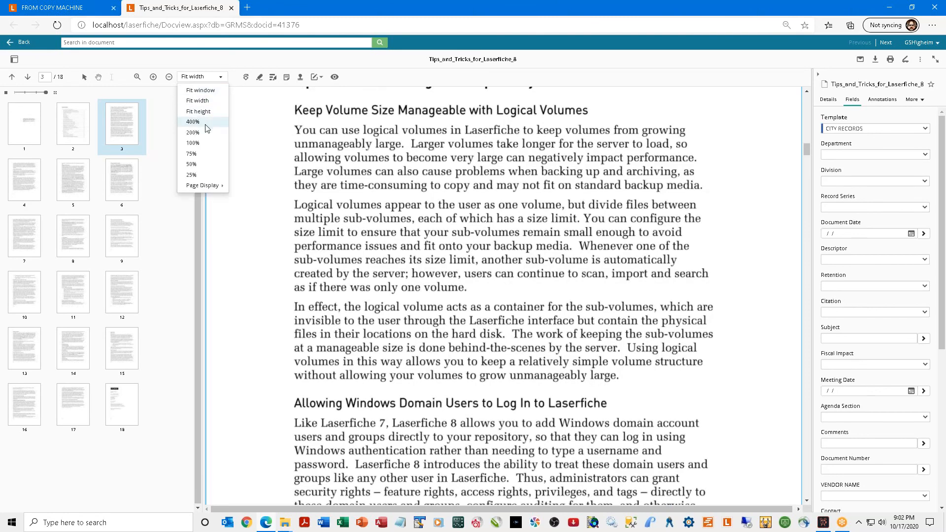
mouse_move(211, 186)
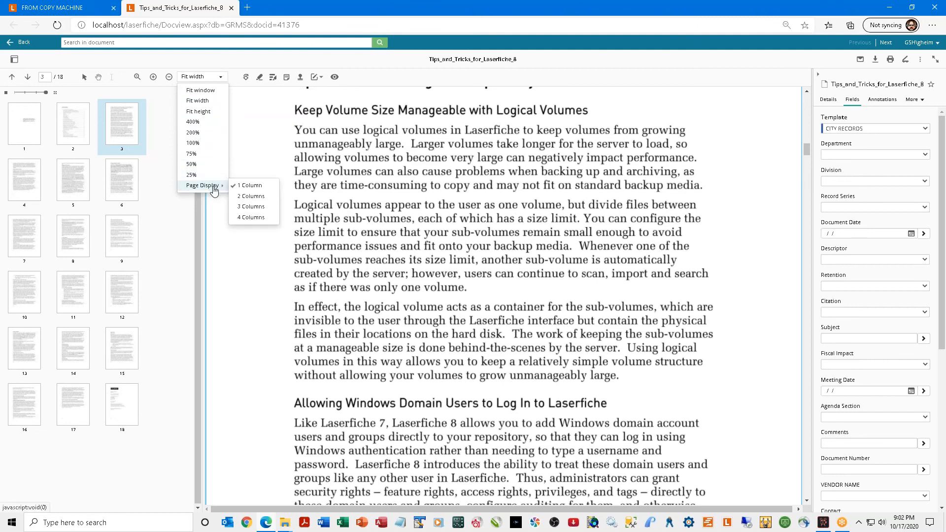
left_click(441, 146)
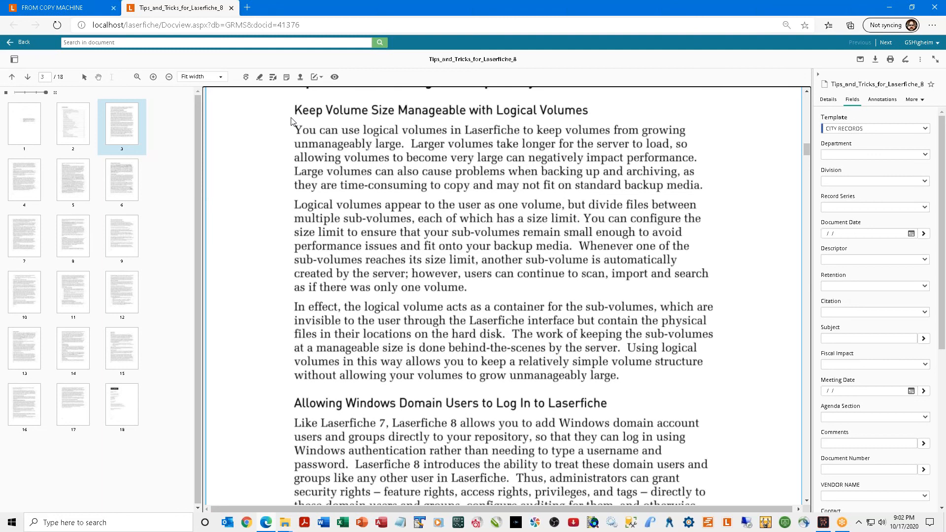
Highlight the heading "Keep Volume Size Manageable with Logical Volumes" on page 3.
left_click(261, 78)
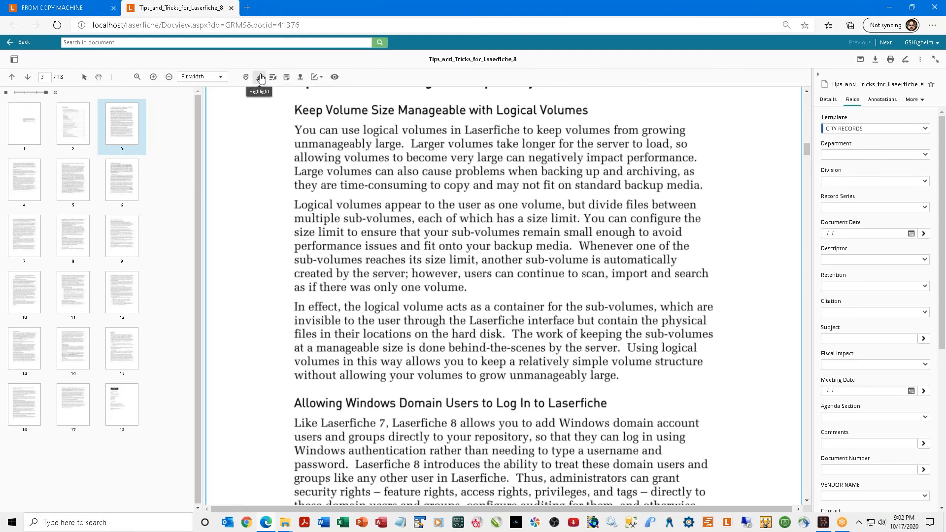
left_click_drag(282, 100, 615, 119)
right_click(588, 112)
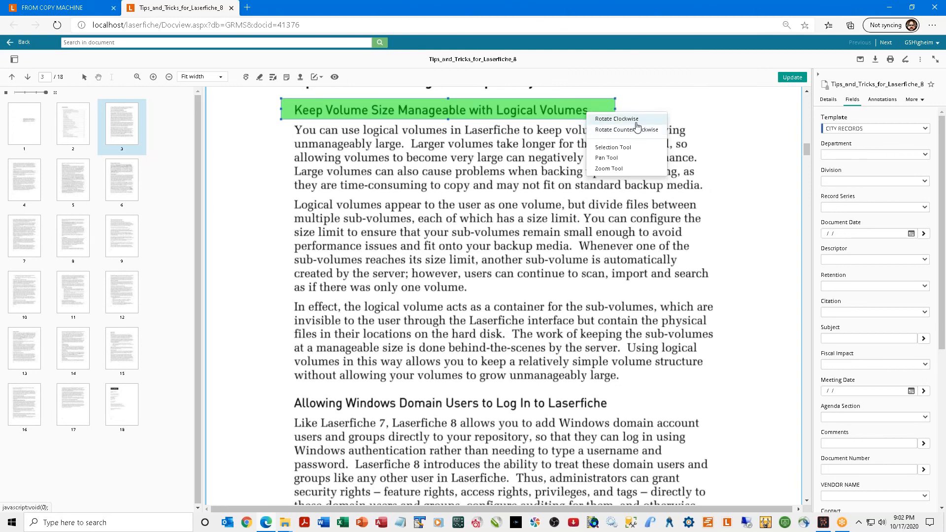
left_click(745, 117)
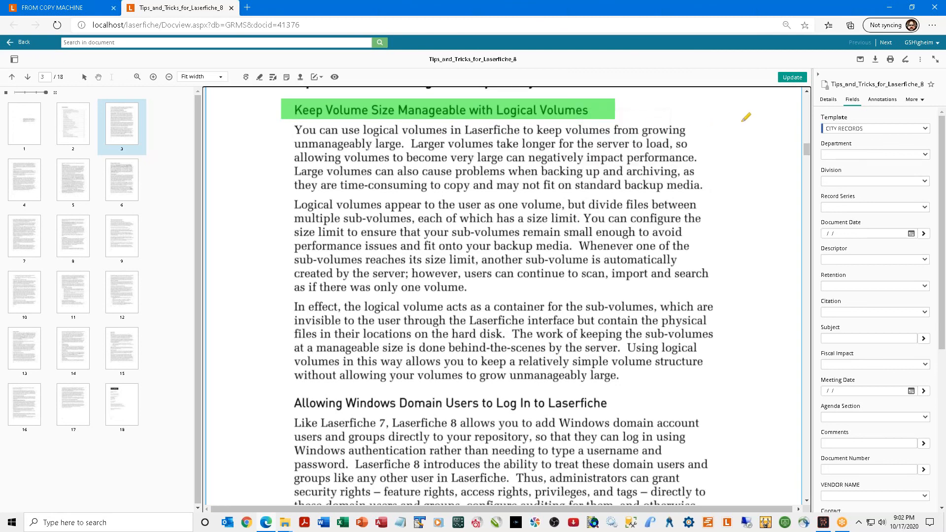
Change the fill color of the highlight on the "Keep Volume Size Manageable with Logical Volumes" heading to orange.
double_click(410, 105)
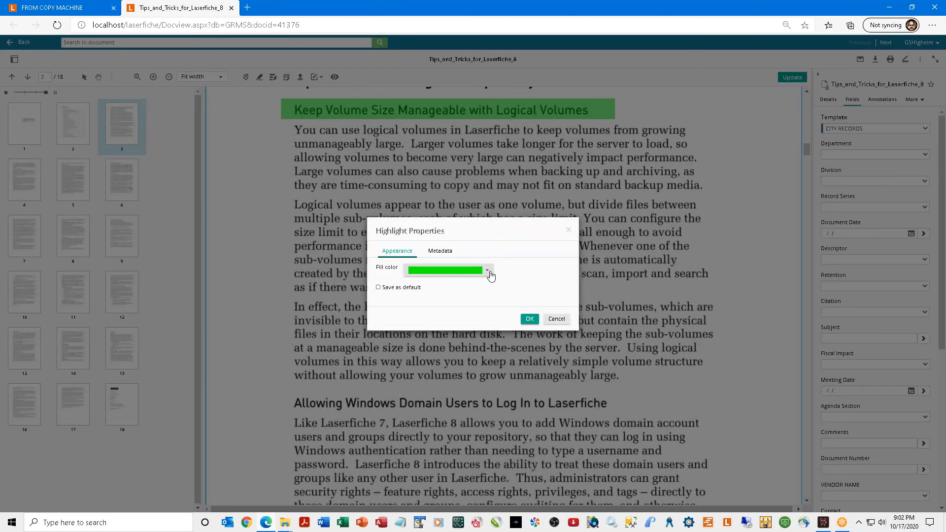
left_click(487, 271)
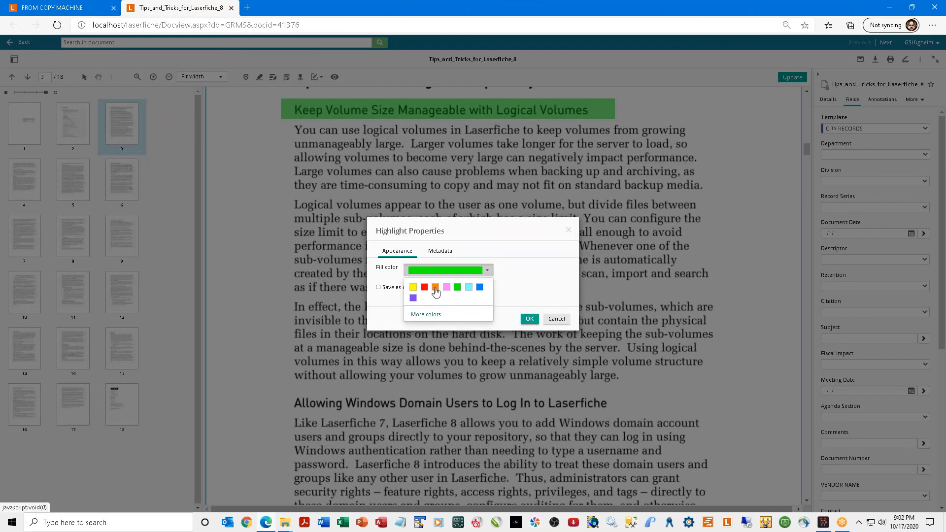
left_click(436, 288)
Add the comment "I highlighted because xyz" to the highlight's metadata, restrict it to Private, and save the properties.
left_click(442, 251)
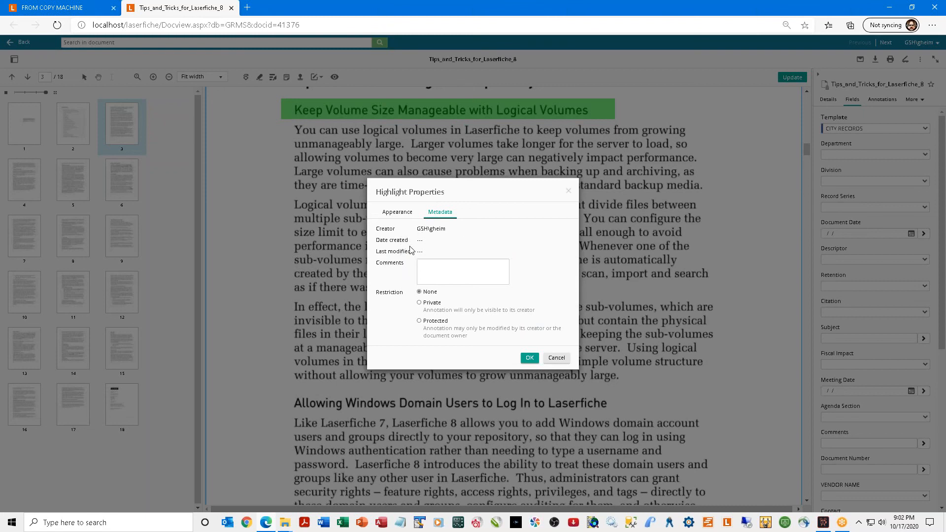
left_click(420, 266)
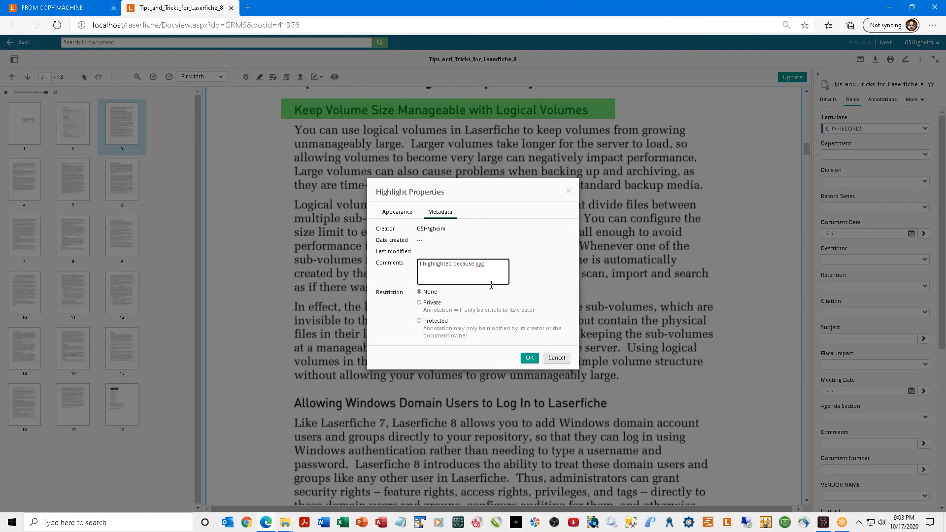
left_click(420, 303)
left_click(530, 358)
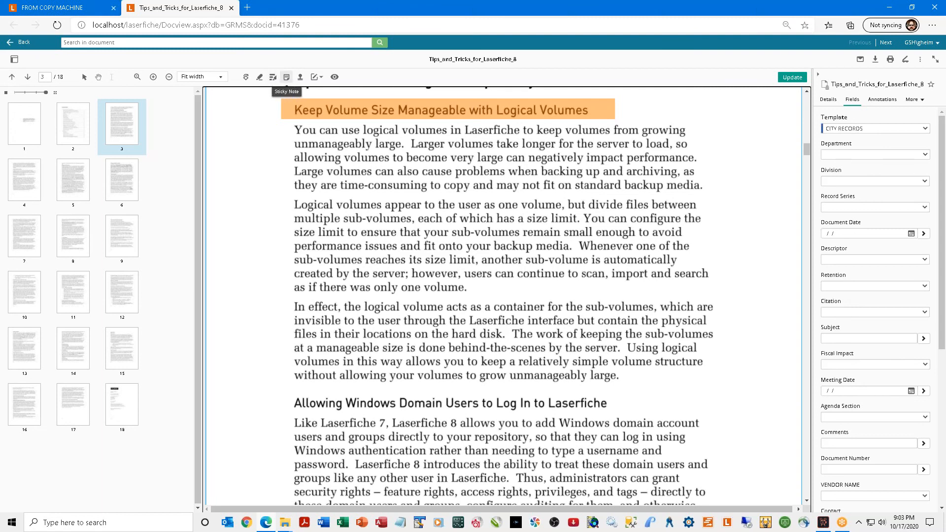
Add a sticky note reading "Hello Thin client users" on page 3 and place it beside the highlighted heading.
left_click(287, 78)
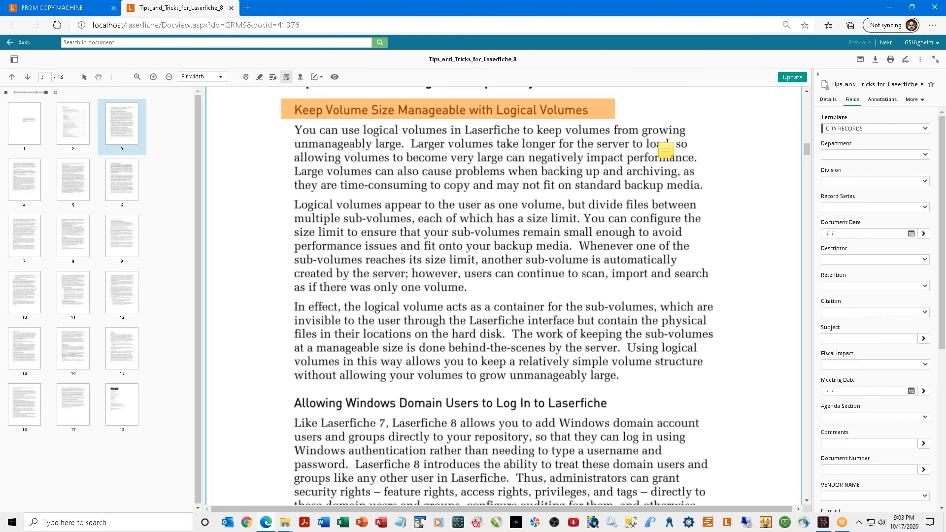
left_click(671, 151)
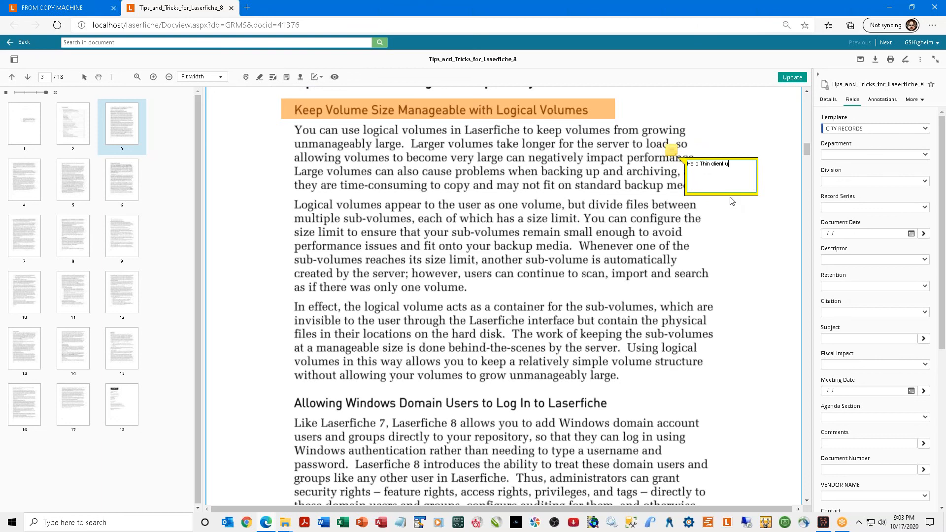
left_click(746, 231)
left_click_drag(671, 150, 721, 108)
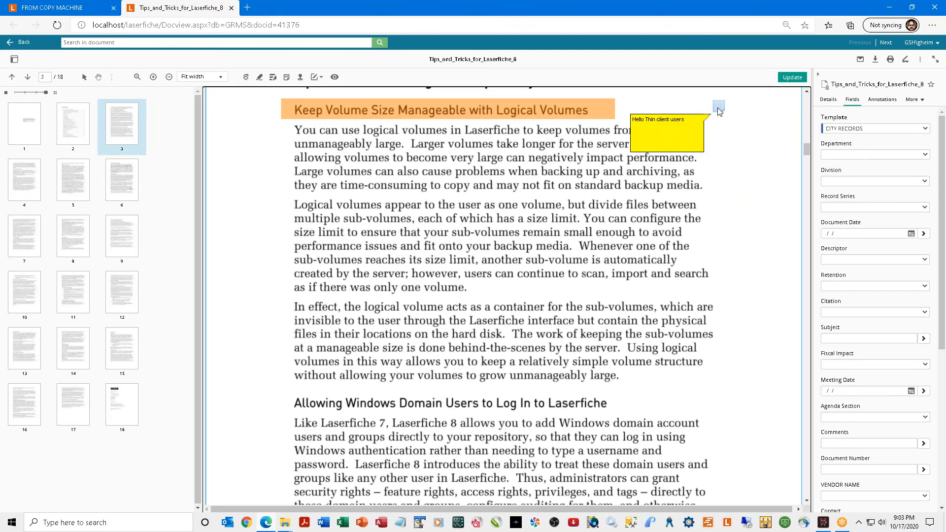
left_click(728, 138)
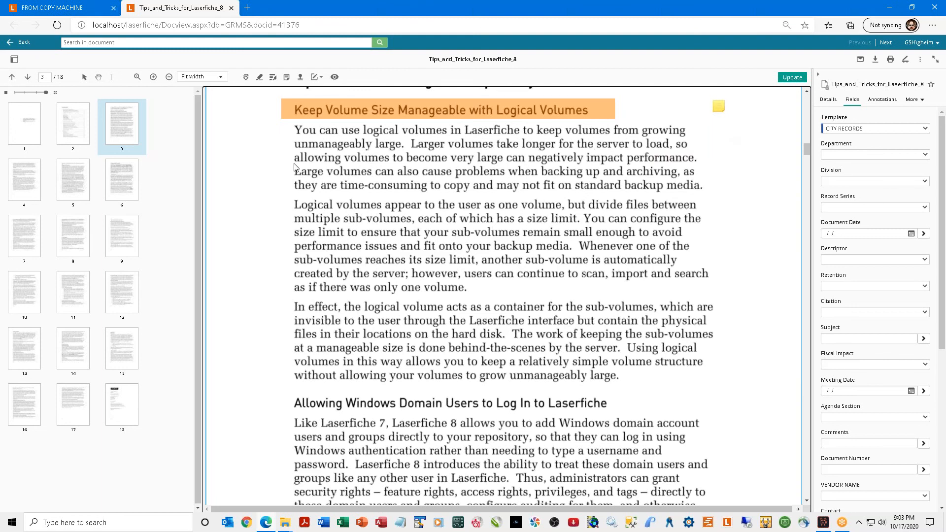
Apply the FAXED stamp in red at the right end of the first paragraph under the highlighted heading.
left_click(300, 77)
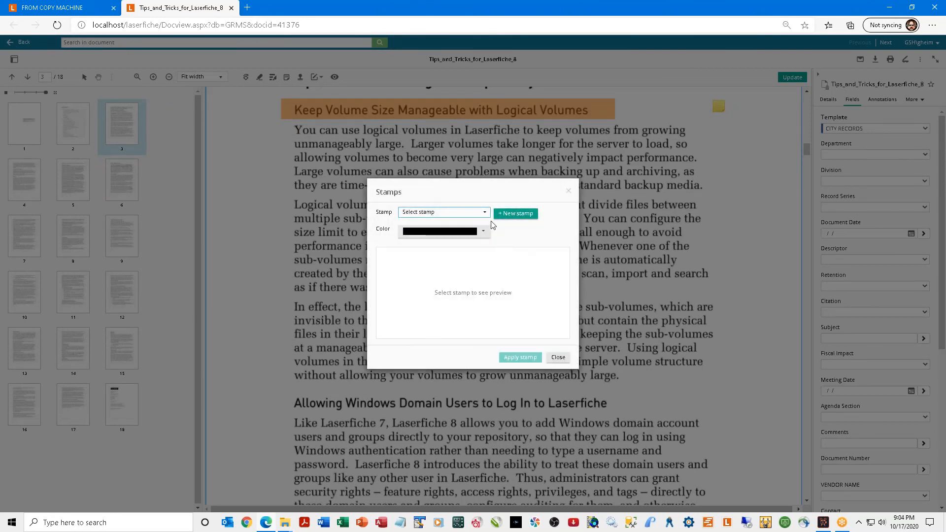
left_click(485, 215)
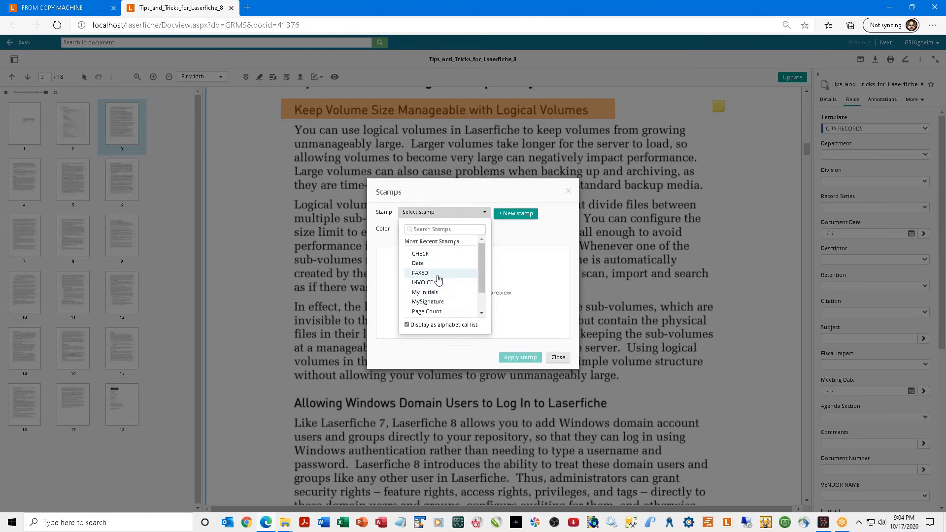
left_click(437, 275)
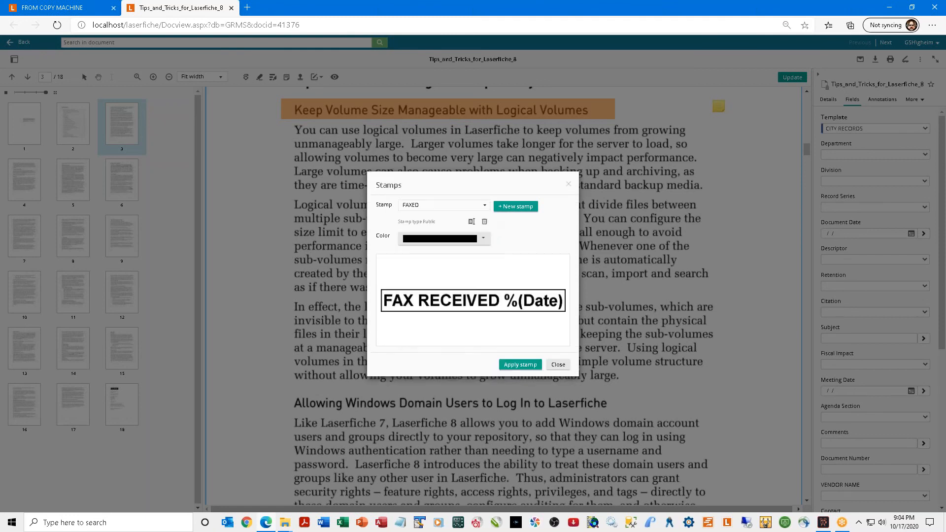
left_click(484, 240)
left_click(419, 256)
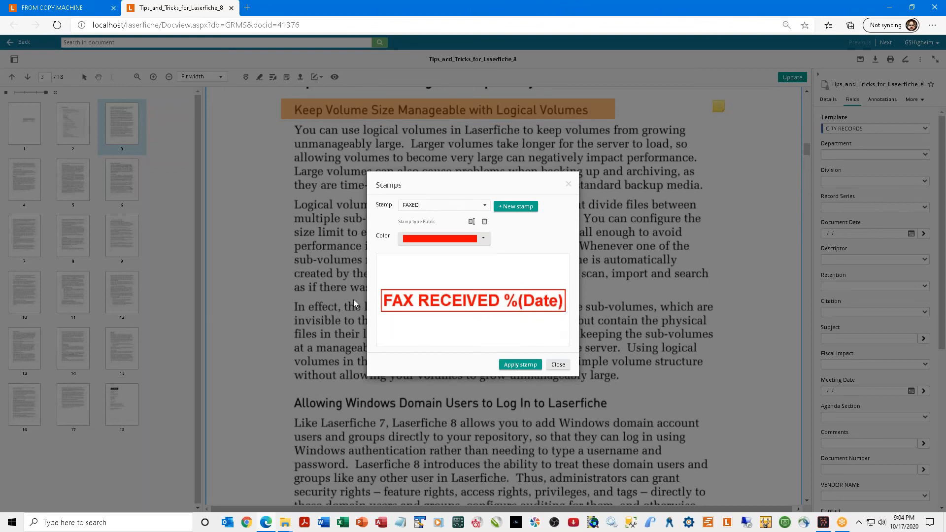
left_click(520, 365)
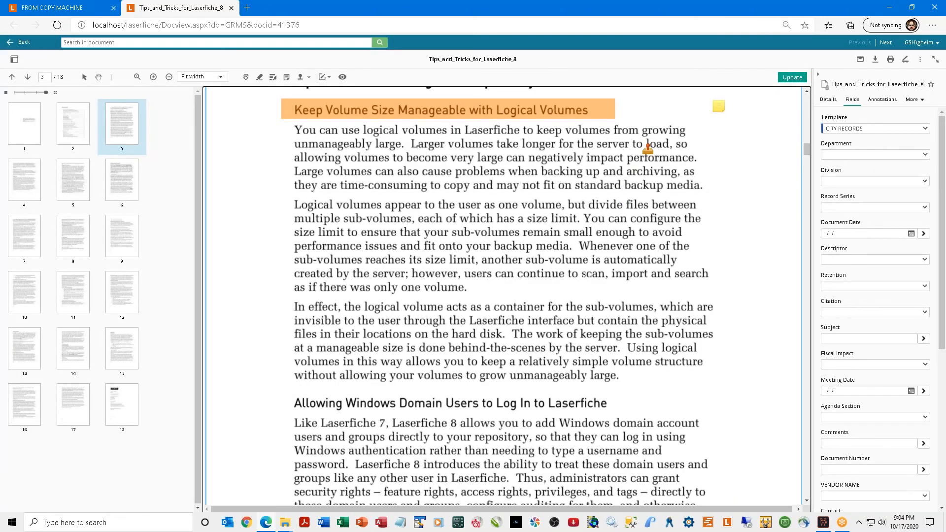
left_click(647, 150)
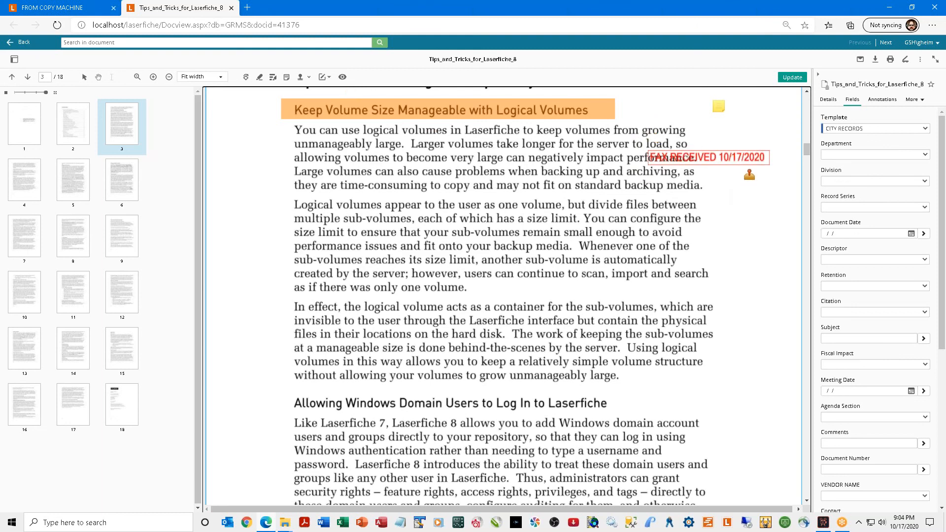
Leave the stamp tool and move the fax stamp off the paragraph text, beside the highlighted heading near the page's right edge.
right_click(740, 153)
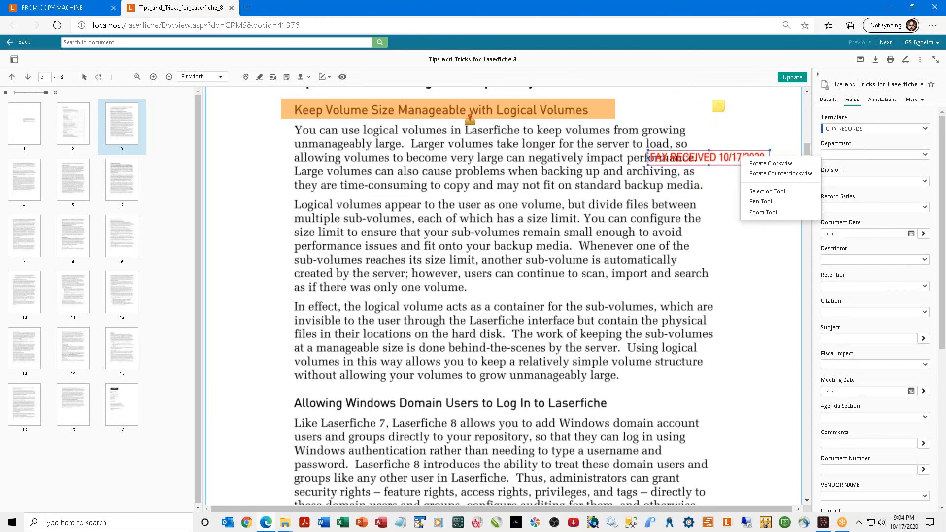
left_click(301, 78)
left_click(301, 80)
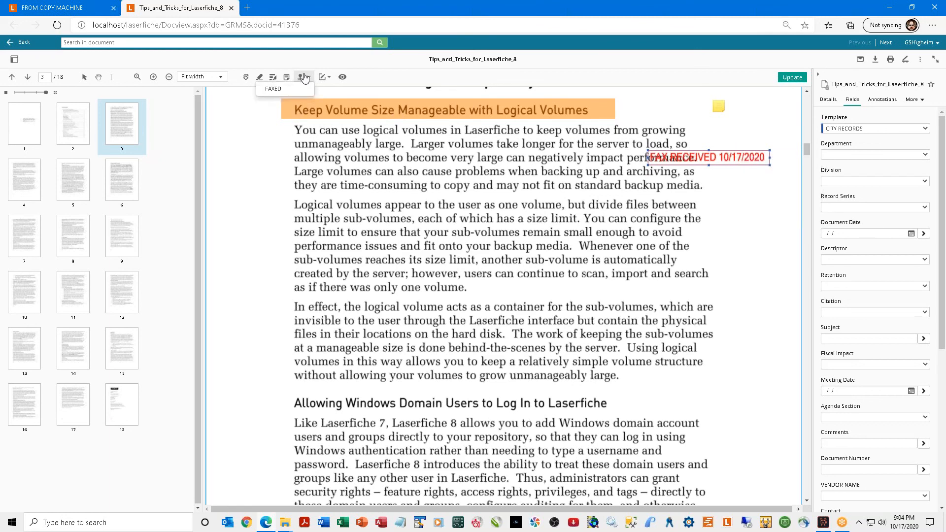
left_click(728, 124)
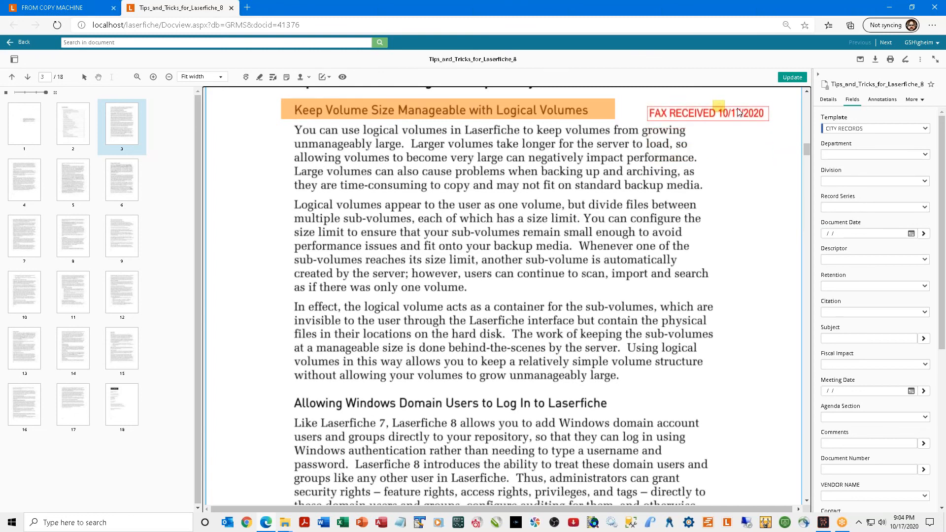
left_click(733, 115)
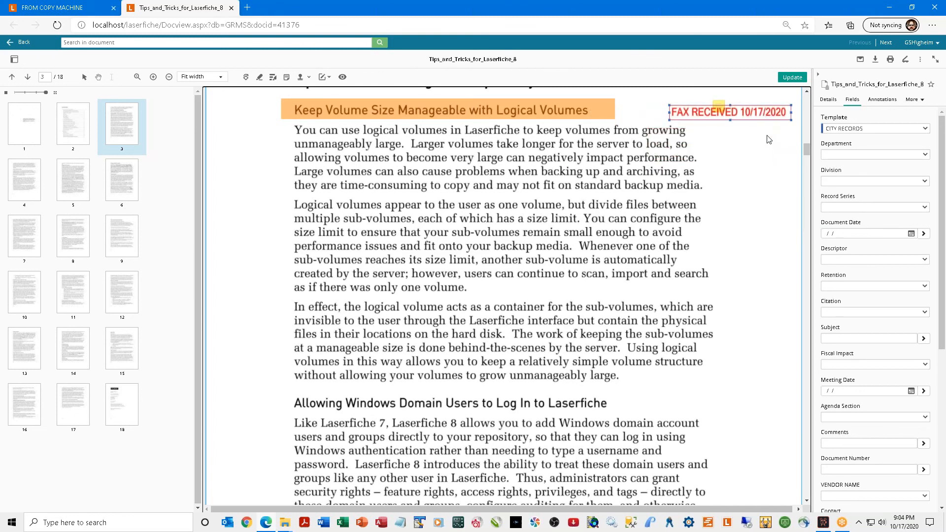
Use the Zoom Tool to magnify and shrink page 3, and switch back to the Selection Tool.
right_click(767, 139)
left_click(721, 138)
right_click(724, 144)
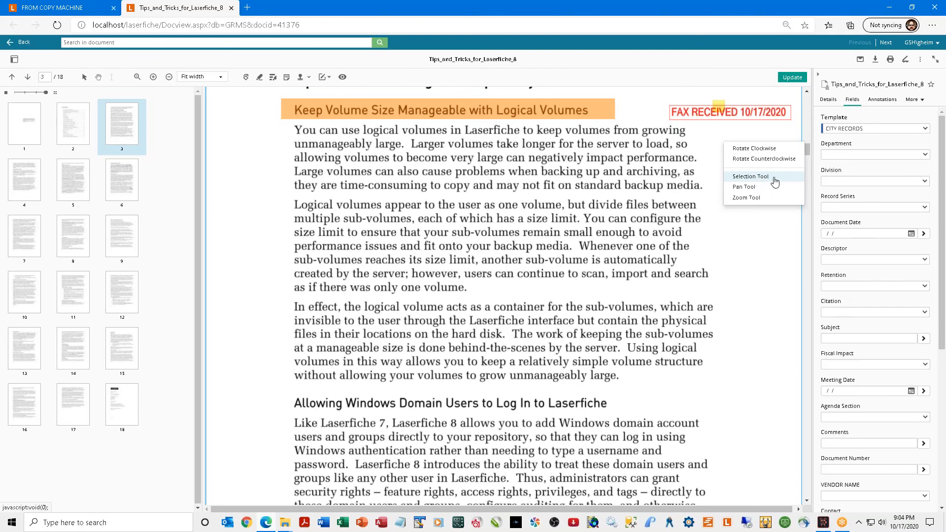
left_click(755, 202)
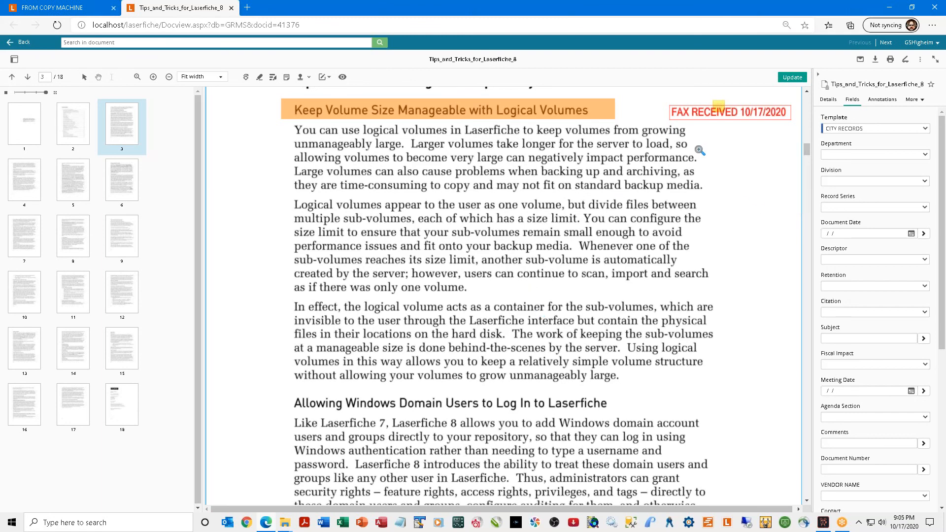
scroll(724, 224, "up", 5)
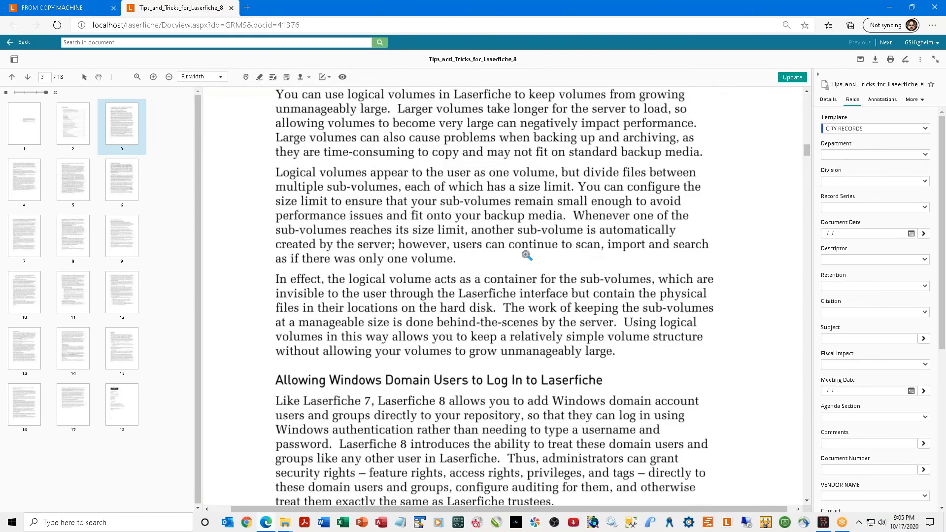
scroll(527, 255, "up", 4)
scroll(526, 256, "up", 2)
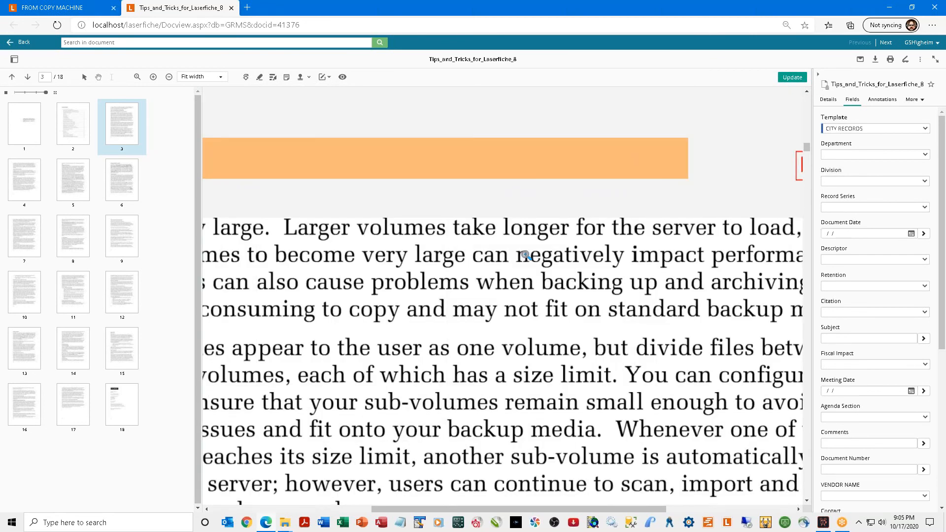
scroll(527, 255, "up", 1)
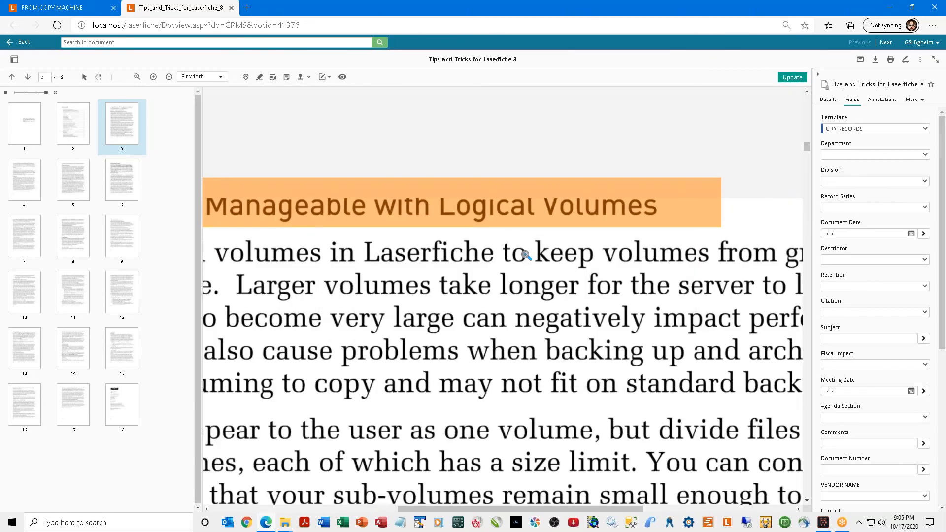
scroll(527, 255, "down", 4)
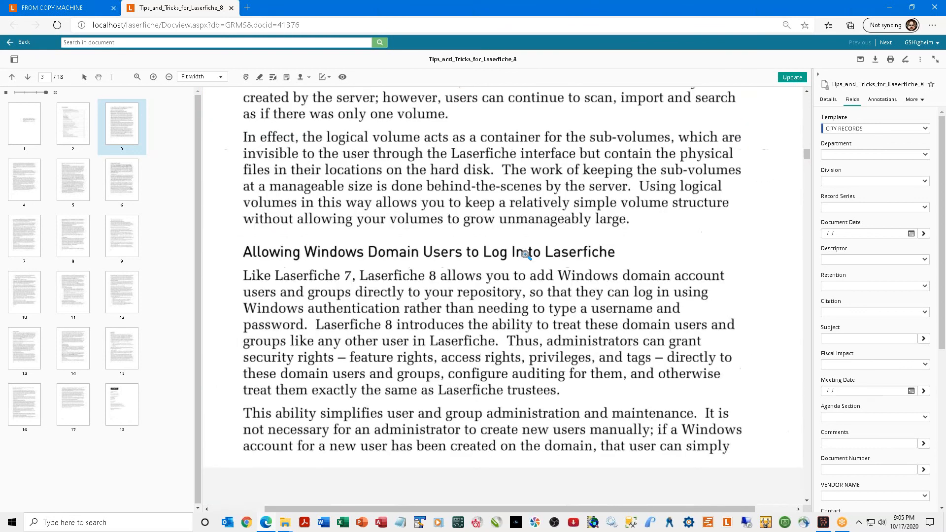
scroll(525, 255, "down", 3)
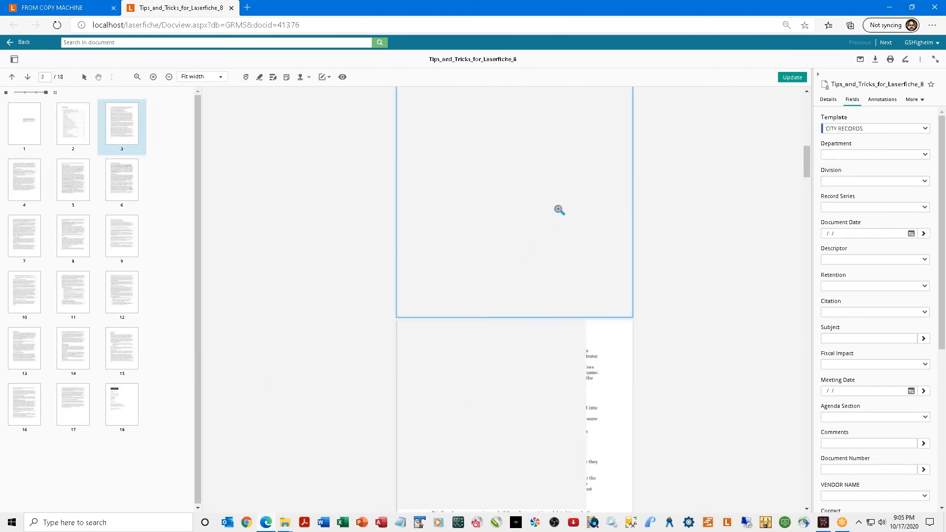
right_click(560, 210)
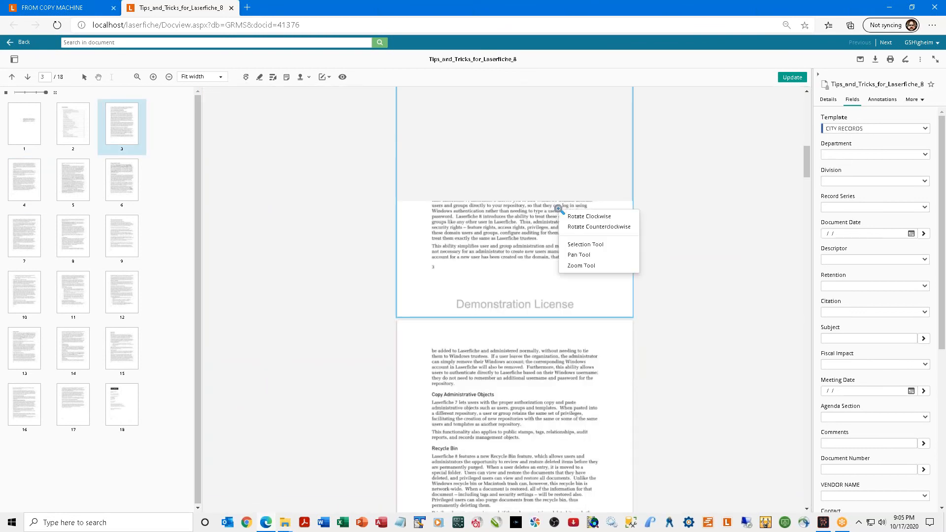
left_click(604, 250)
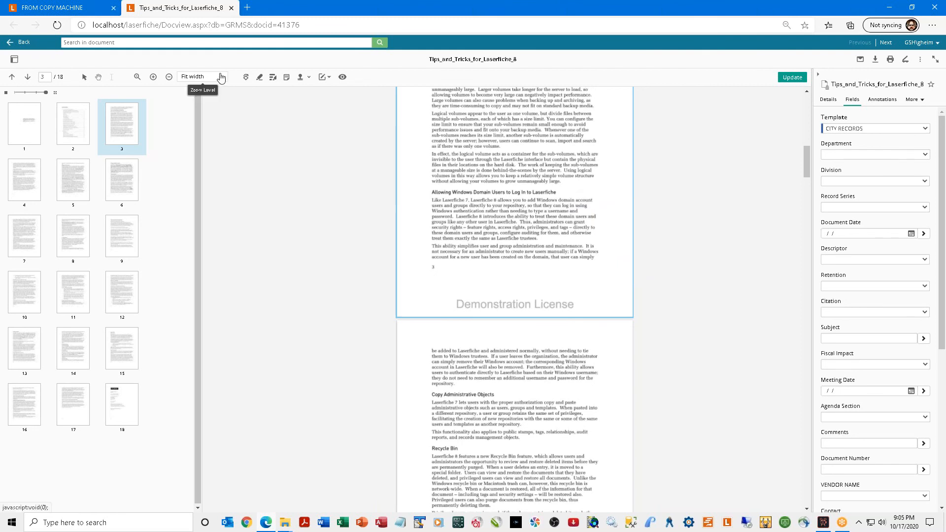
Set the zoom level to 400% and move around the enlarged page with the Pan Tool.
left_click(220, 77)
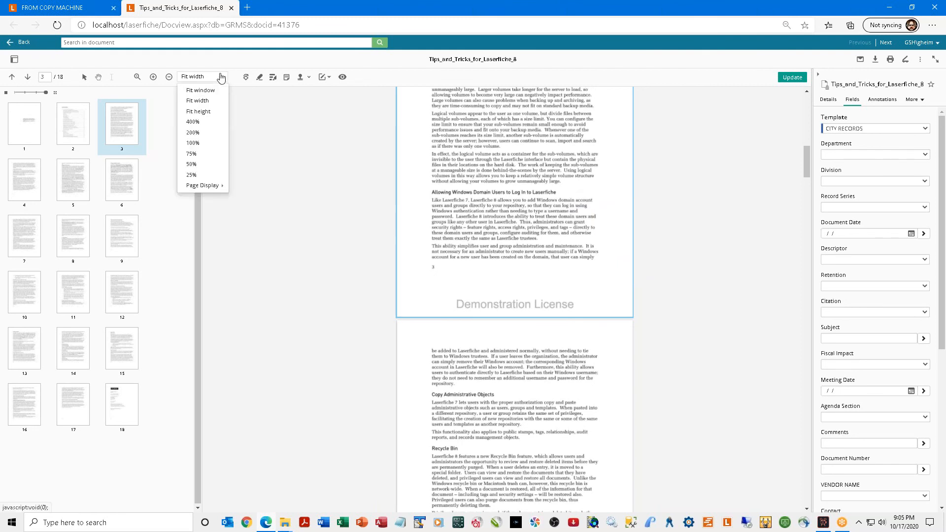
left_click(197, 123)
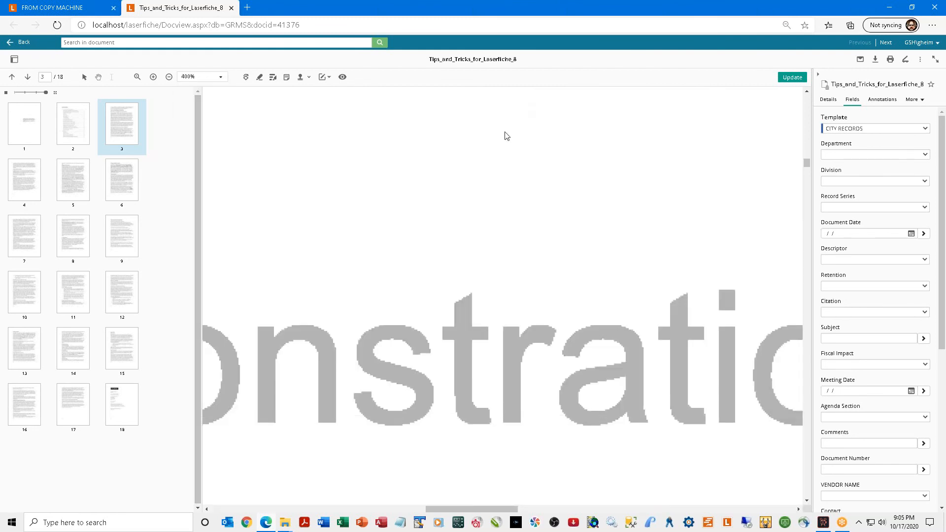
right_click(505, 133)
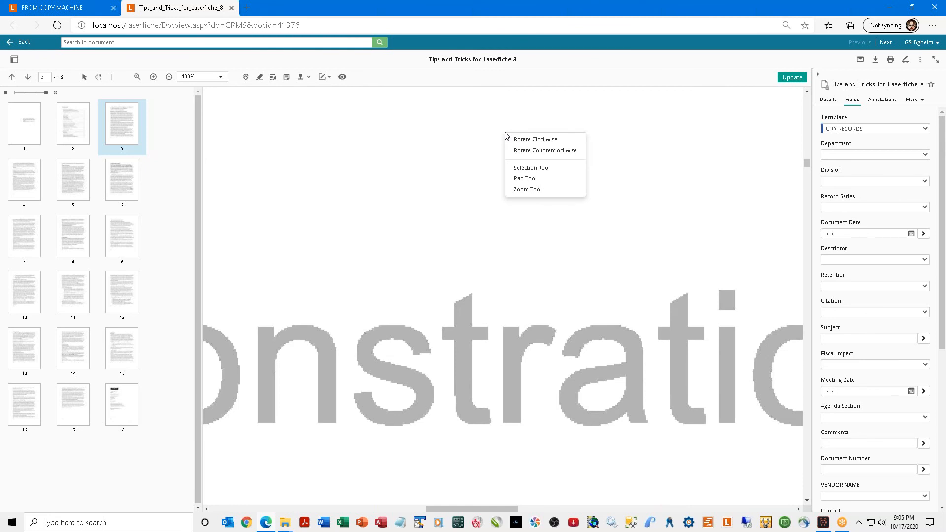
left_click(522, 180)
left_click_drag(492, 310, 584, 429)
left_click_drag(523, 196, 571, 419)
left_click_drag(435, 222, 527, 226)
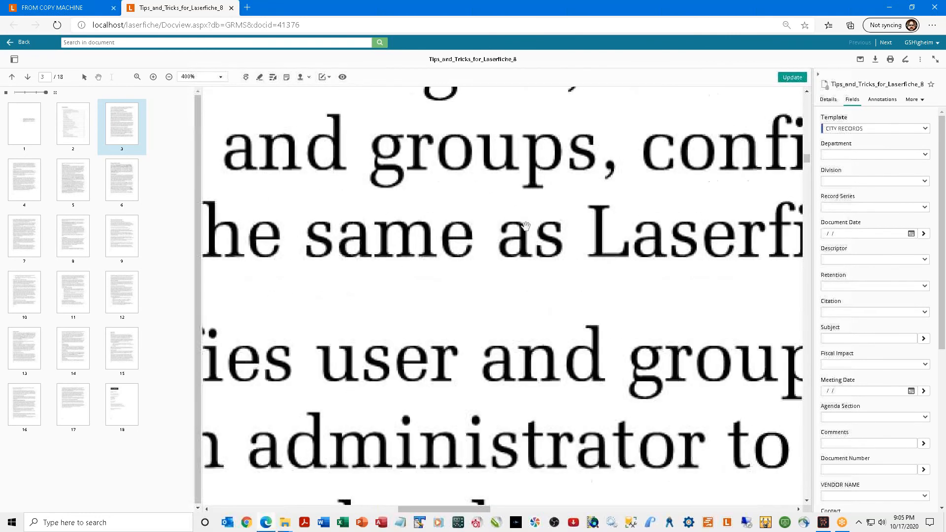
Return the page view from 400% to Fit width.
right_click(514, 177)
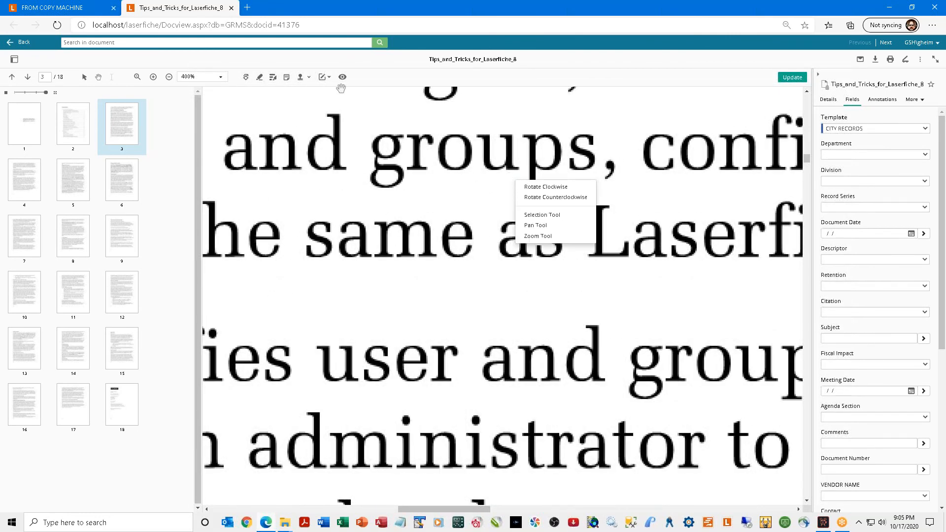
left_click(215, 79)
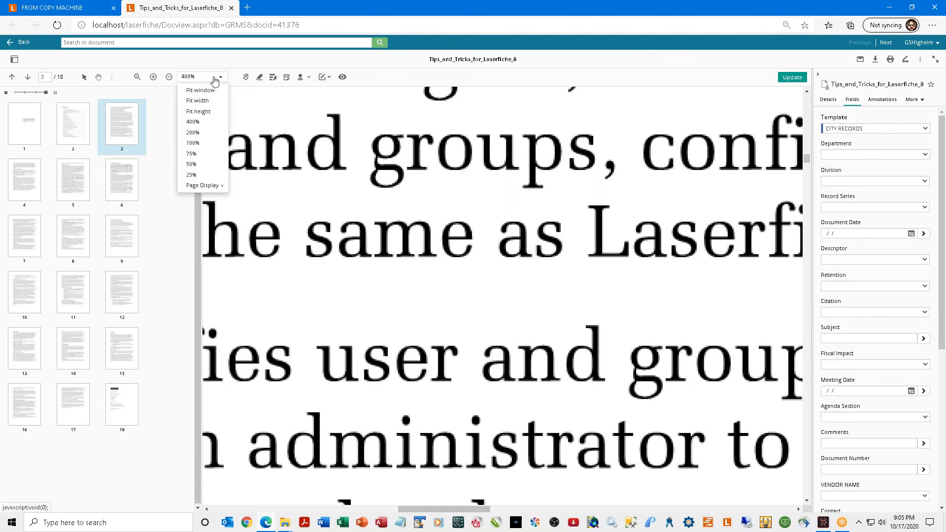
left_click(212, 101)
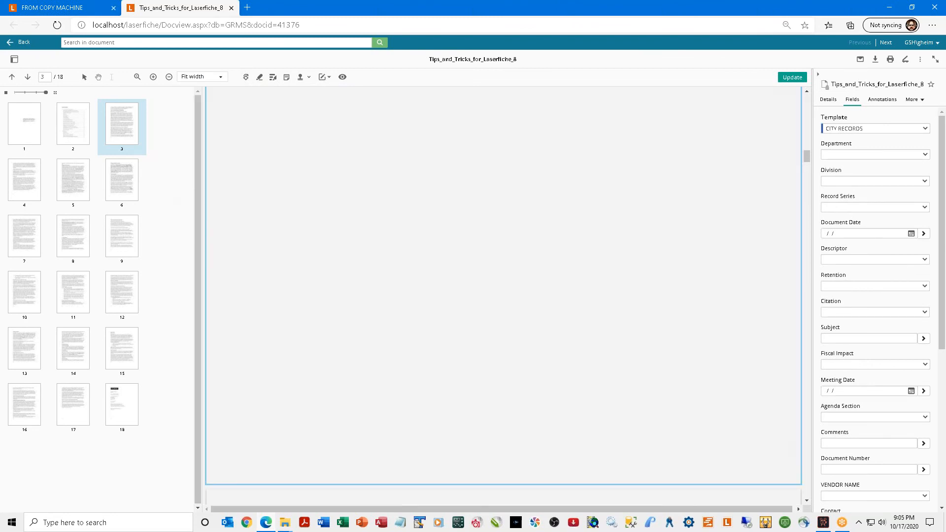
Go back to page 2 and narrow the page thumbnails to a single column.
scroll(577, 175, "up", 8)
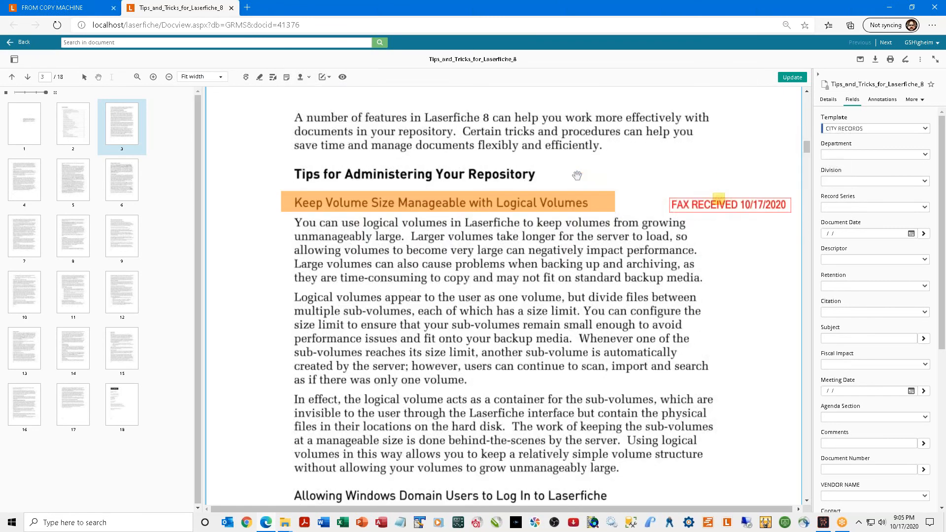
scroll(577, 175, "up", 7)
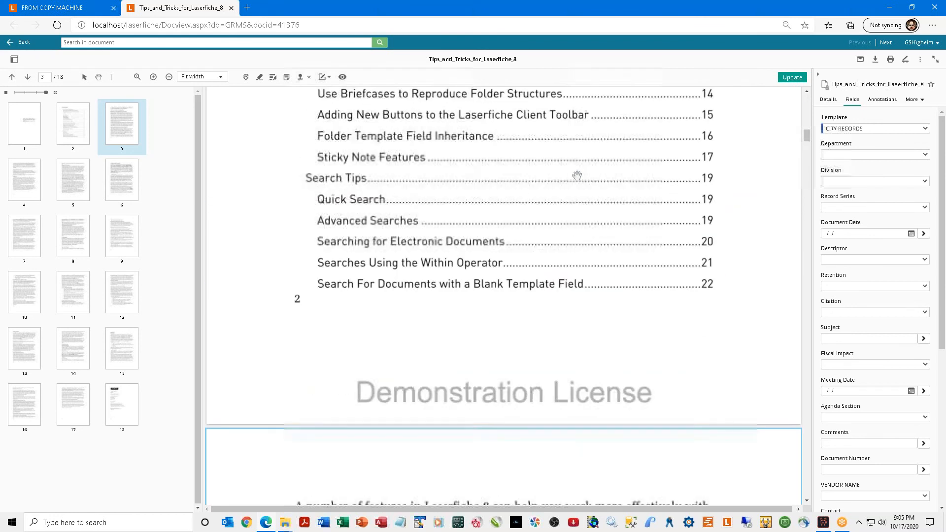
scroll(576, 176, "up", 4)
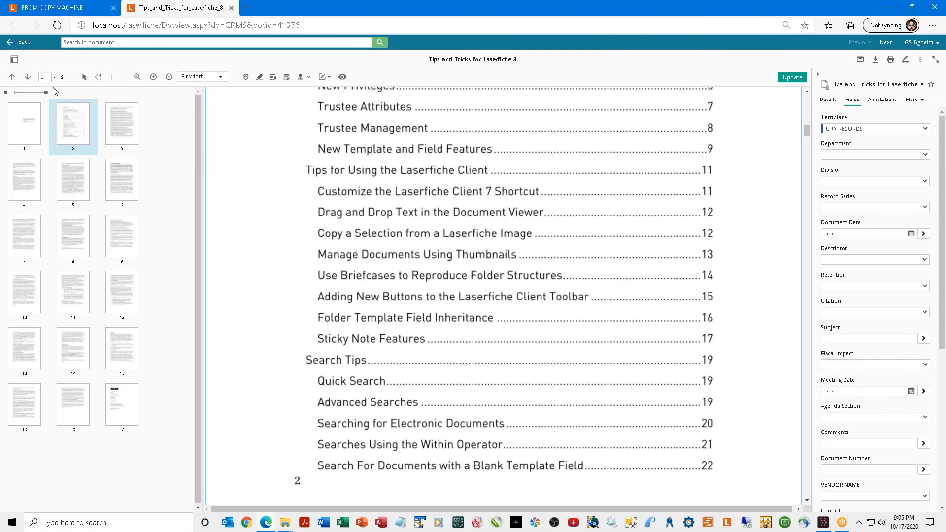
left_click(6, 94)
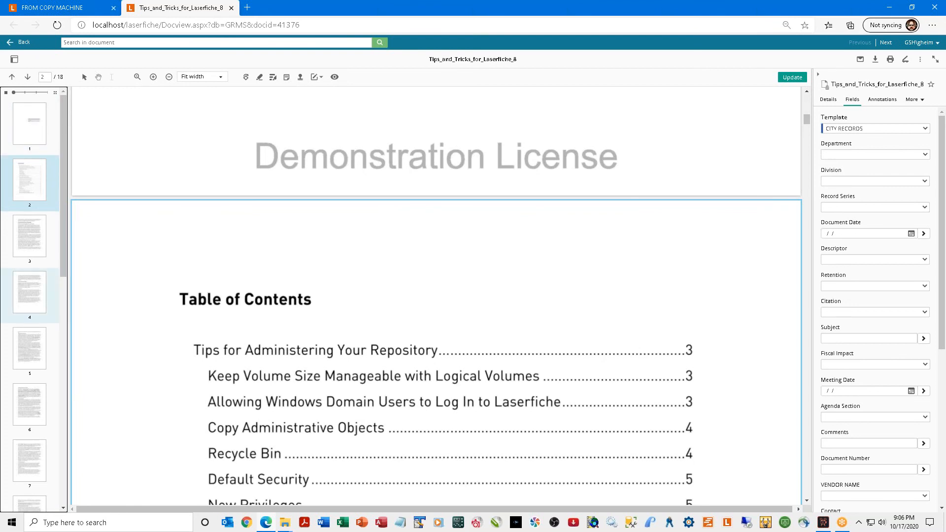
Browse pages 4, 5 and 7, select pages 5 through 7, and view the available page actions without applying any.
left_click(24, 297)
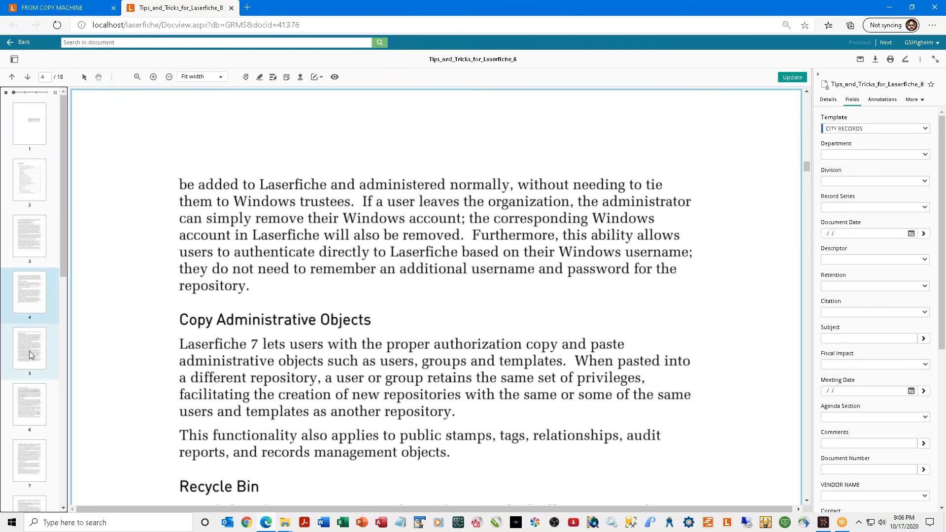
left_click(28, 351)
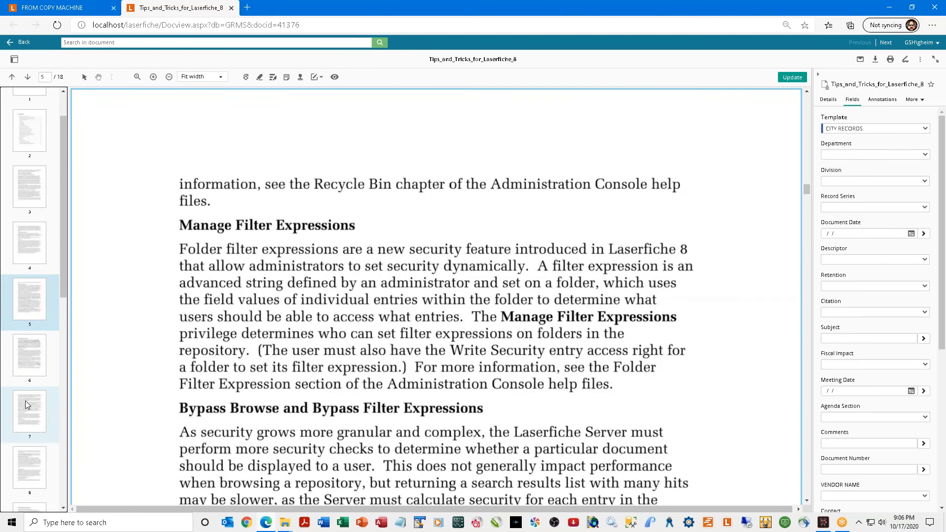
left_click(25, 401)
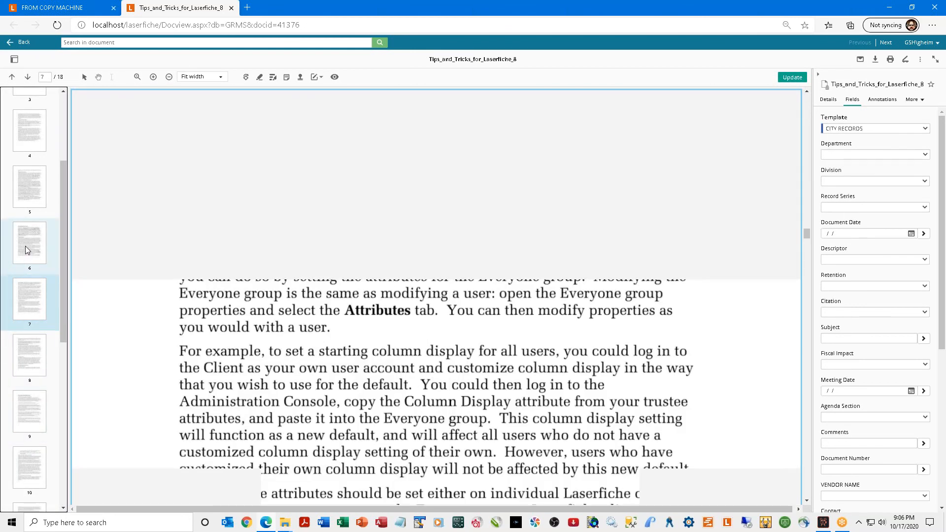
left_click(33, 199, "shift")
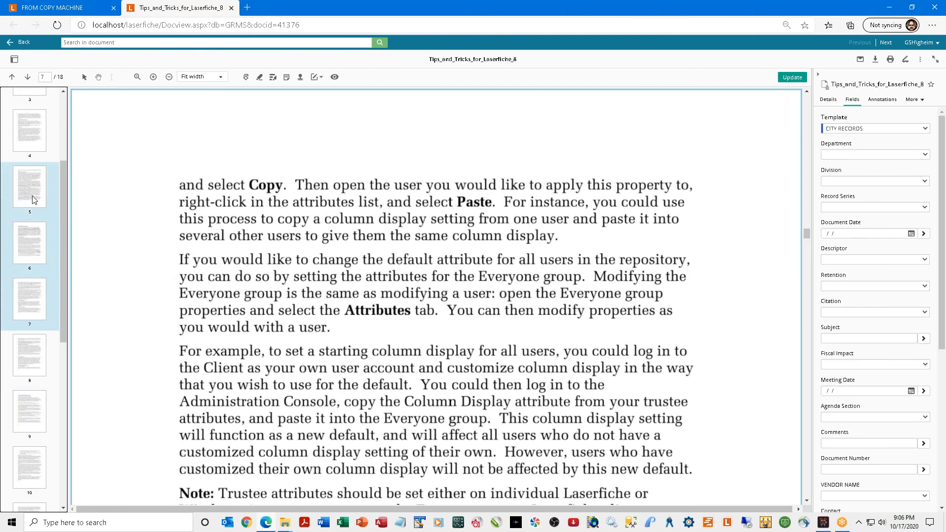
right_click(32, 199)
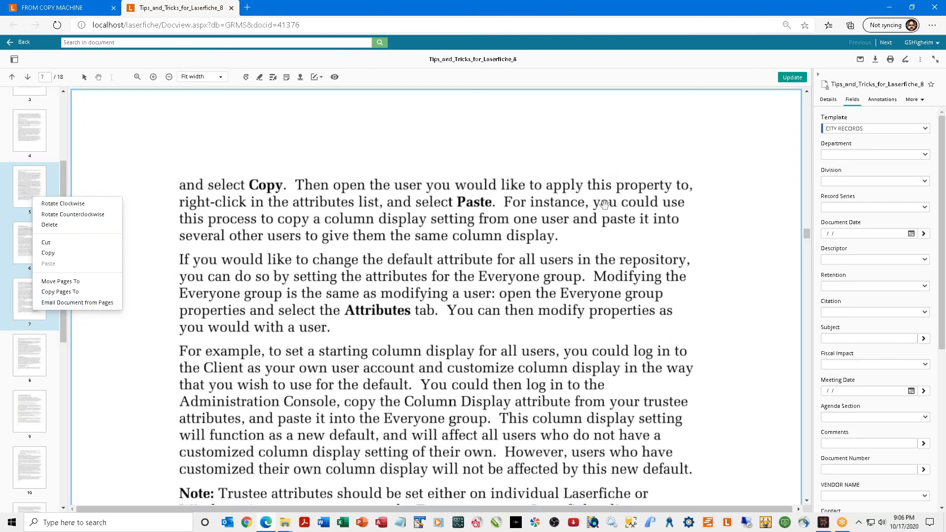
left_click(602, 205)
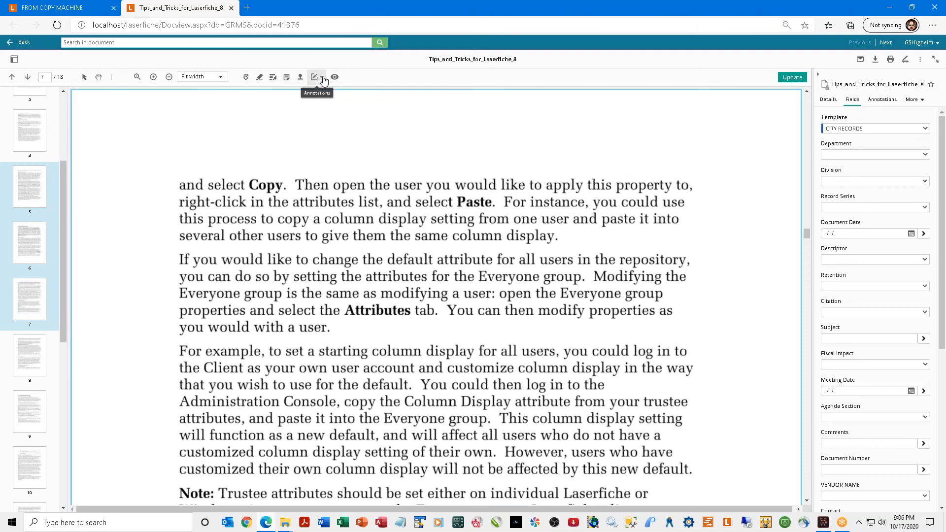
Hide and show the annotations while on page 7, and return to the annotated page 3.
left_click(335, 78)
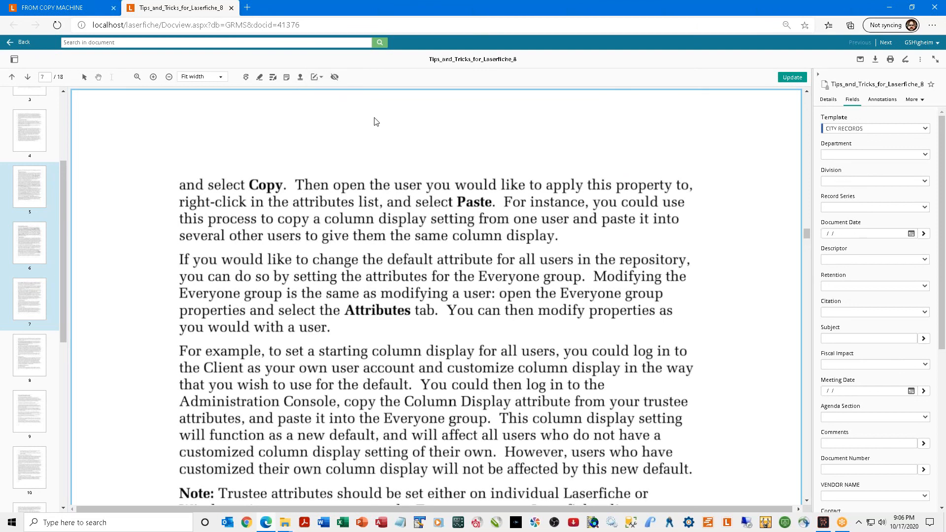
left_click(335, 77)
left_click(40, 136)
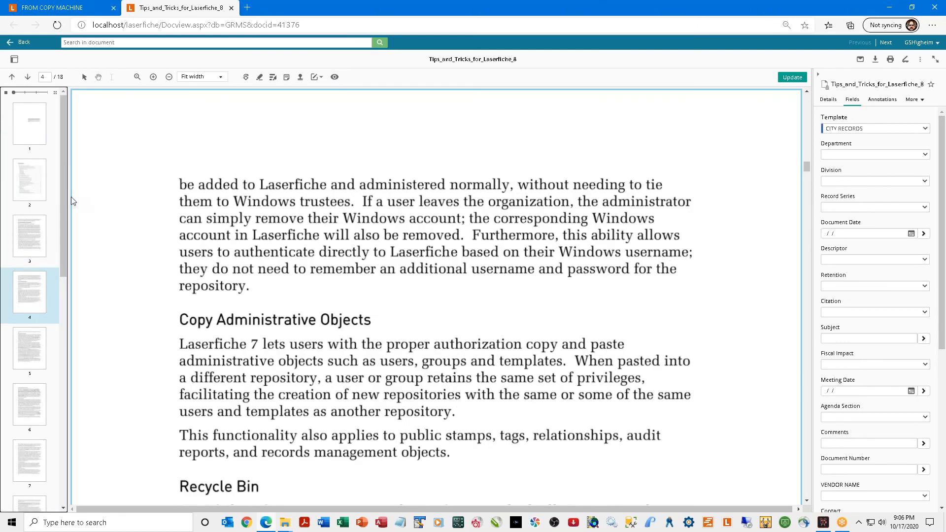
left_click(31, 176)
left_click(21, 228)
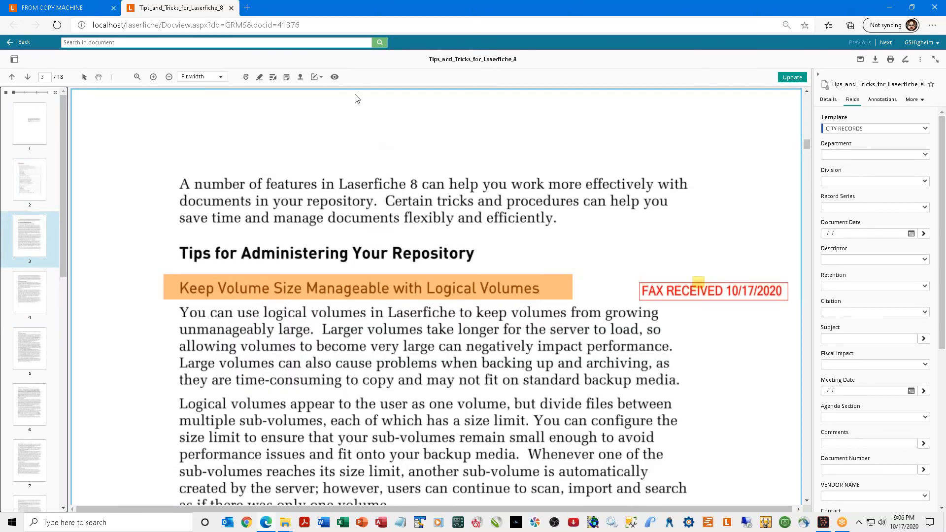
Switch the annotations on page 3 off and on several times, leaving them shown.
left_click(337, 79)
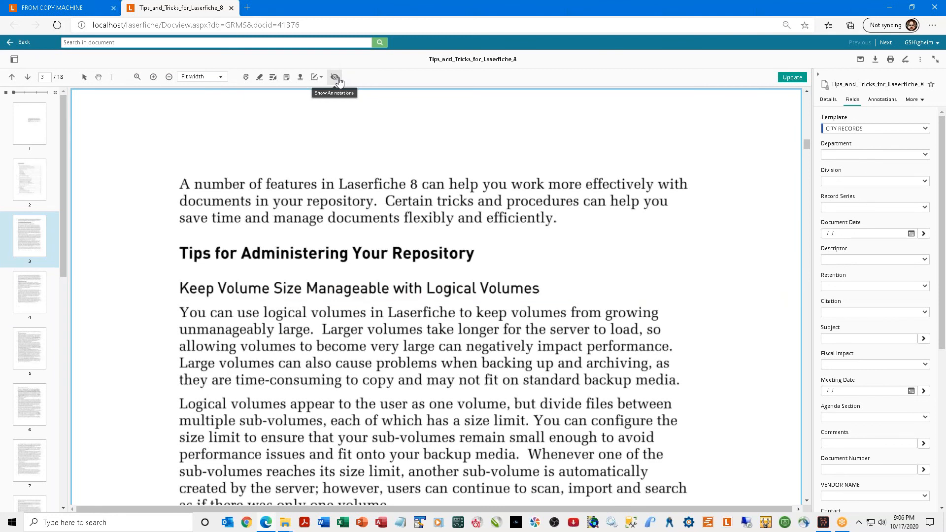
left_click(337, 79)
left_click(338, 79)
left_click(336, 78)
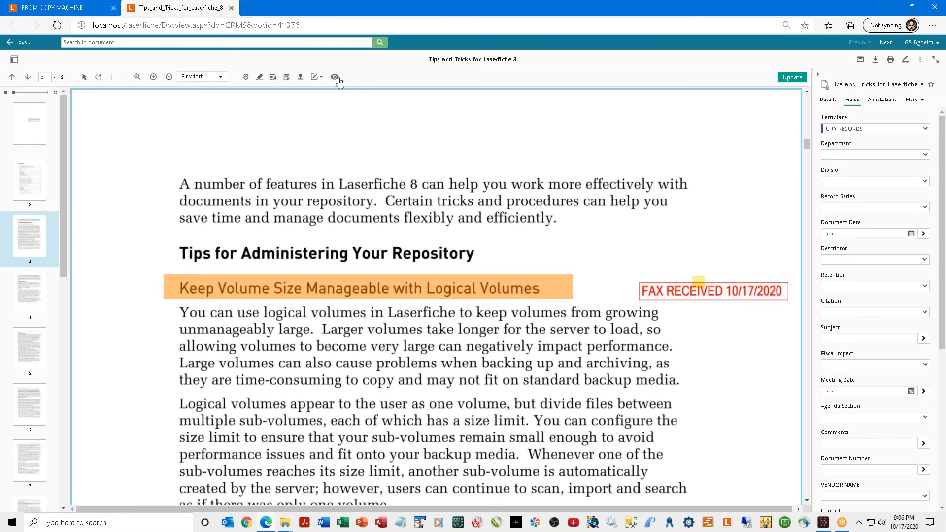
left_click(335, 77)
left_click(335, 77)
left_click(337, 79)
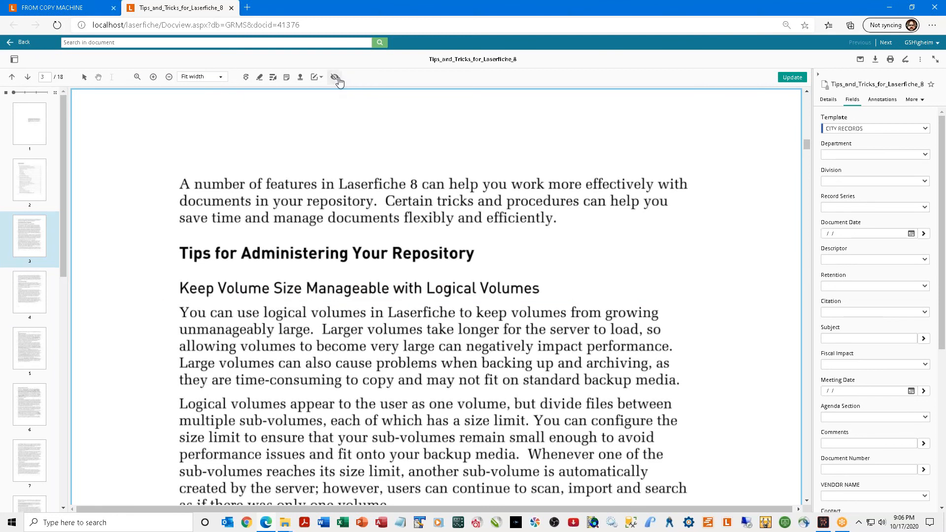
left_click(338, 79)
left_click(338, 78)
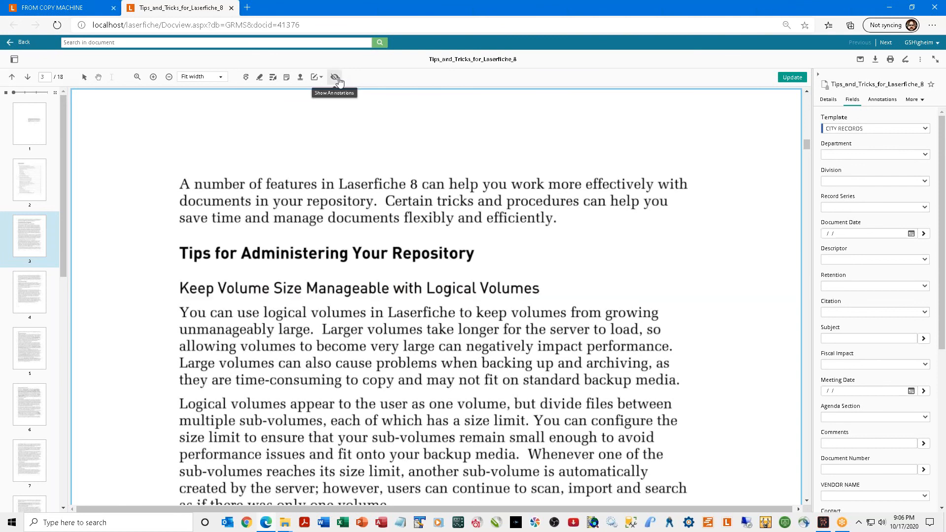
left_click(337, 79)
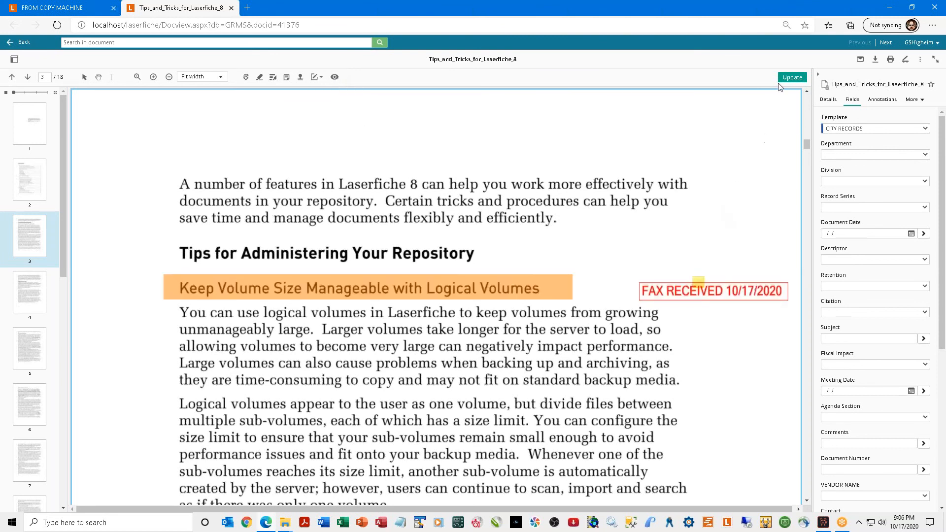
Save the annotation changes to the document and widen the metadata pane.
left_click(794, 77)
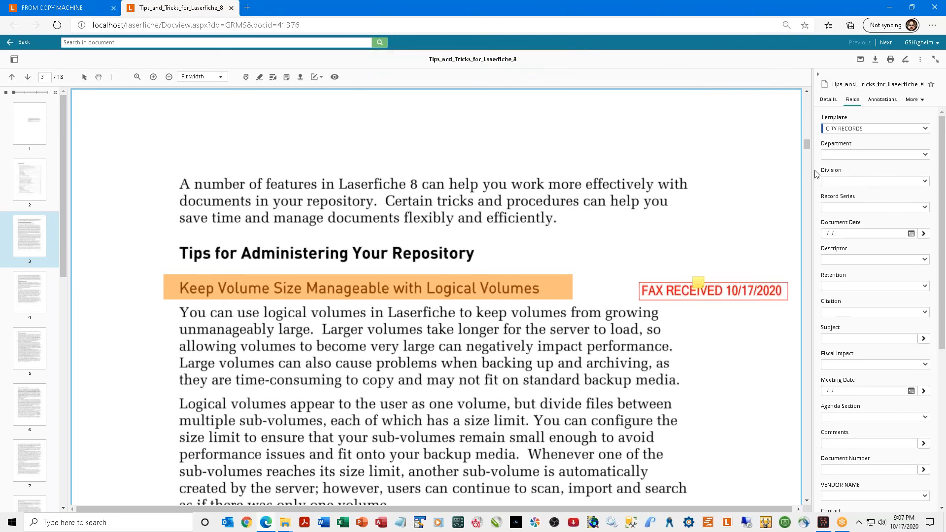
left_click_drag(816, 174, 749, 172)
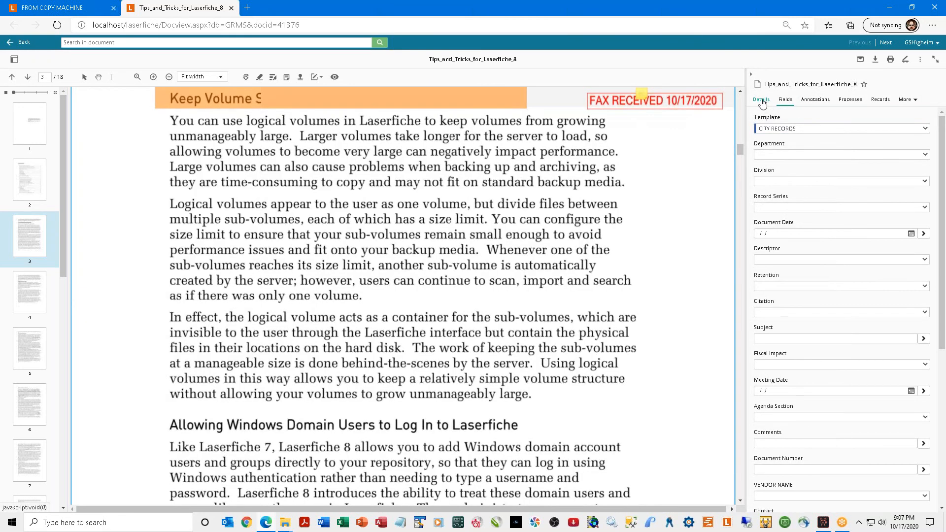
Review the document's details and fields, and locate page 3's stamp, highlight and sticky note from the annotation list.
left_click(761, 102)
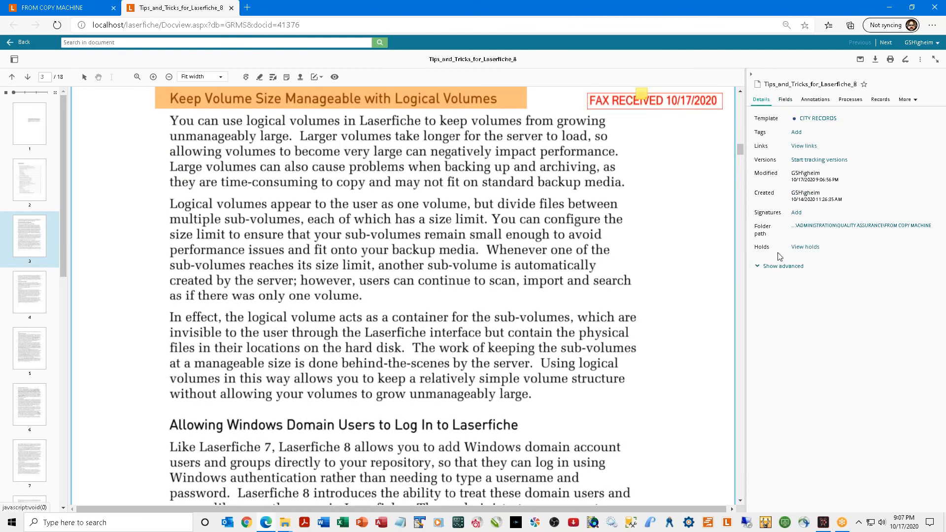
left_click(788, 101)
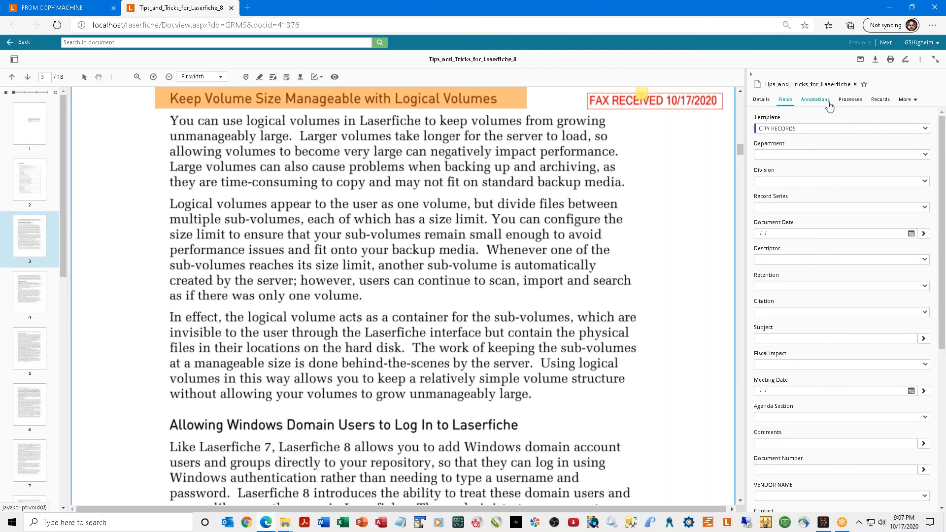
left_click(816, 100)
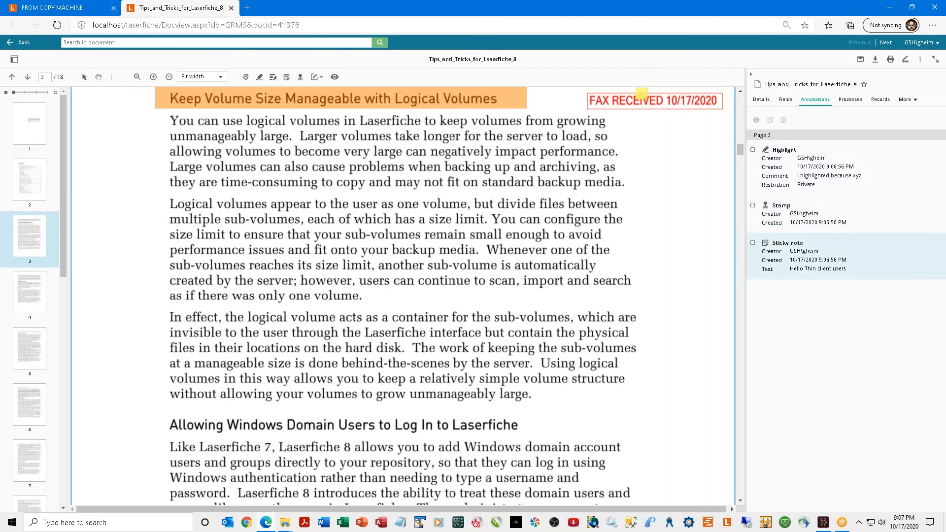
left_click(850, 217)
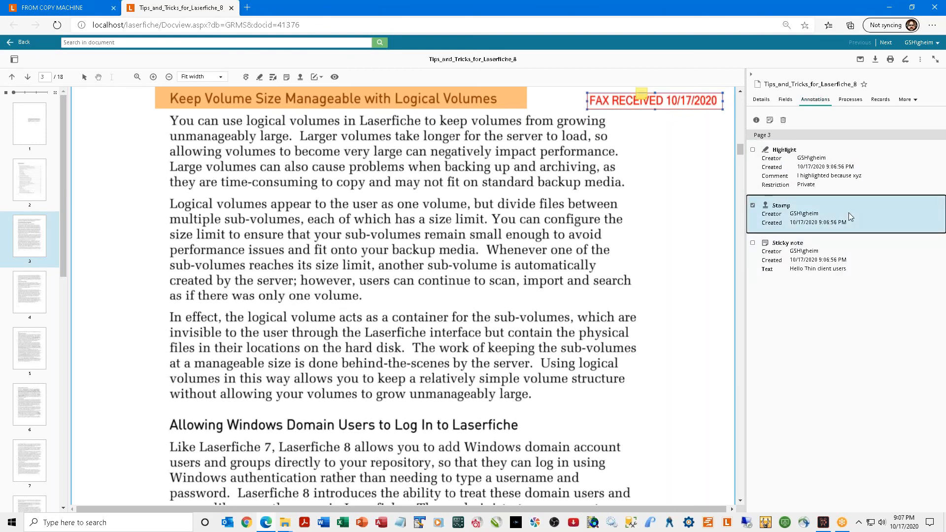
left_click(842, 170)
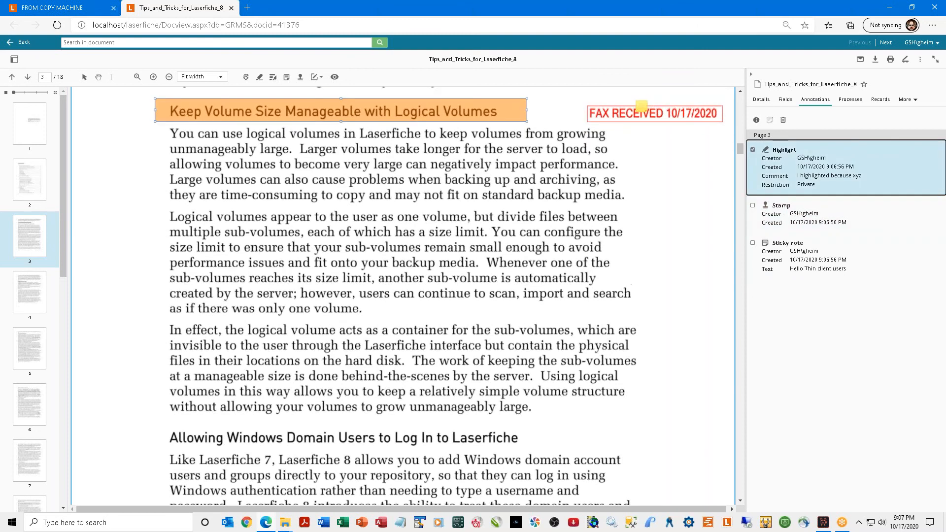
left_click(826, 278)
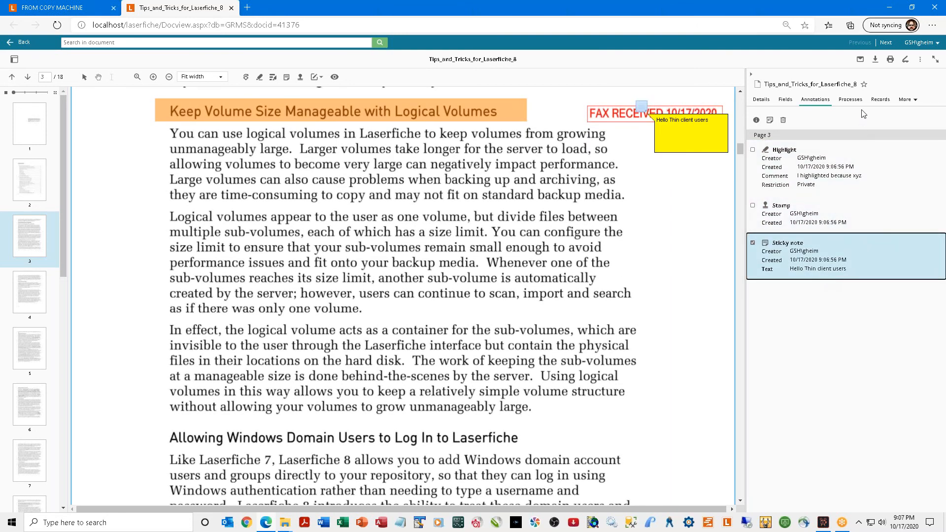
Remove Processes and Records from the metadata pane's displayed tabs, and return to the document's fields.
left_click(915, 101)
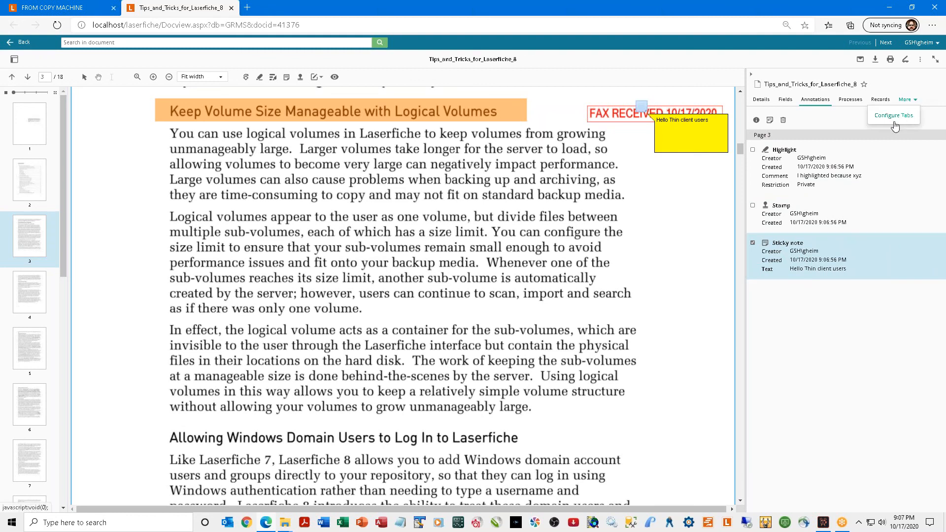
left_click(894, 117)
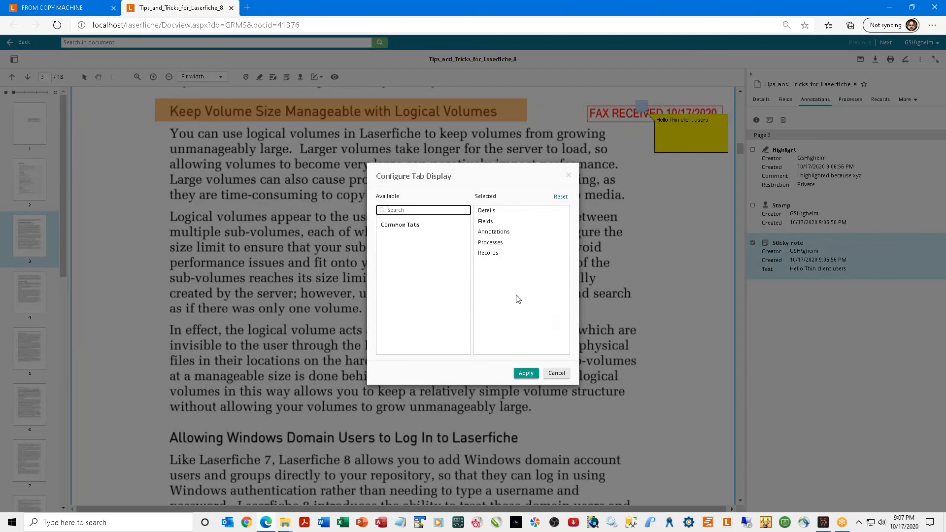
left_click_drag(488, 244, 404, 241)
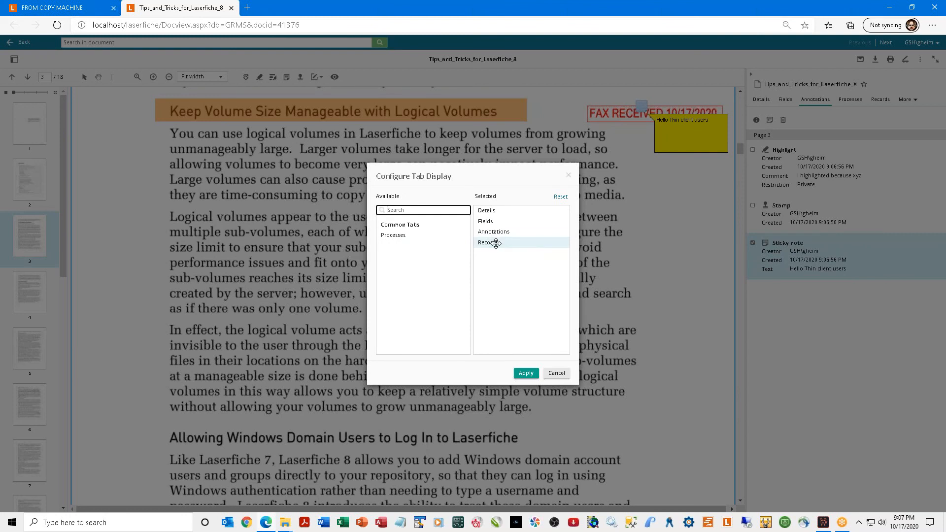
left_click_drag(494, 243, 393, 244)
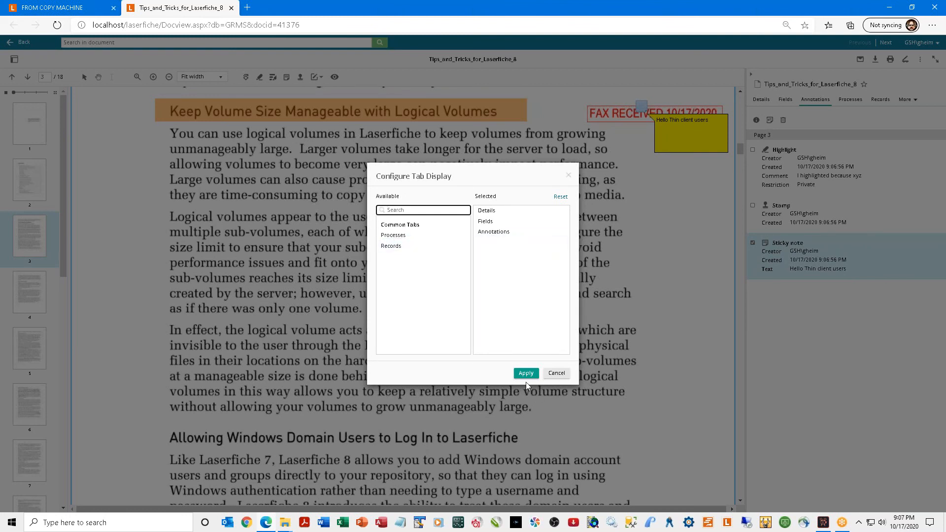
left_click(526, 374)
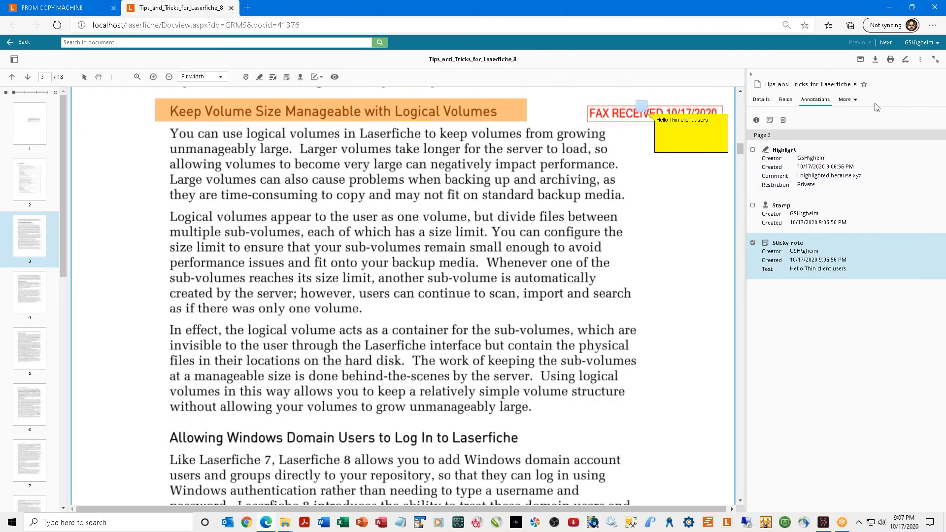
left_click(782, 106)
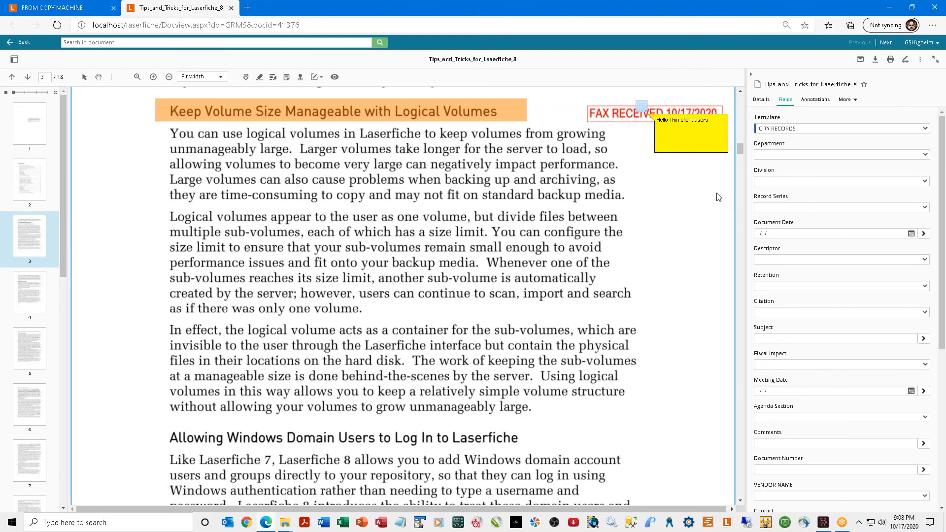
Open the Laserfiche User Guide from the help and display its Search topic.
left_click(937, 44)
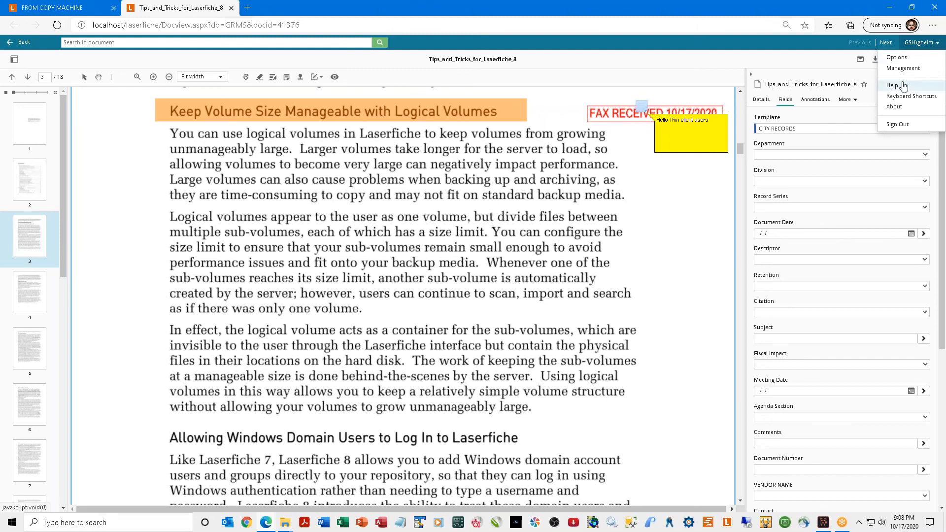
left_click(893, 85)
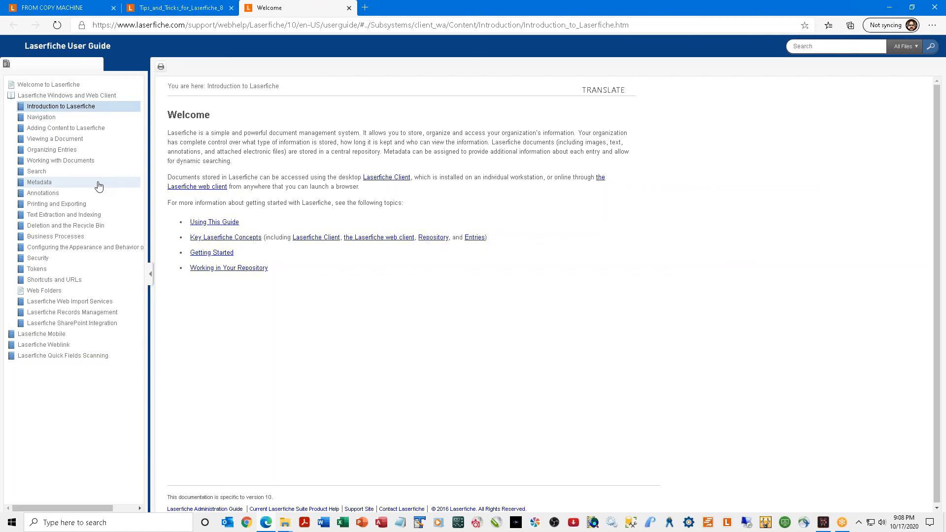
left_click(38, 172)
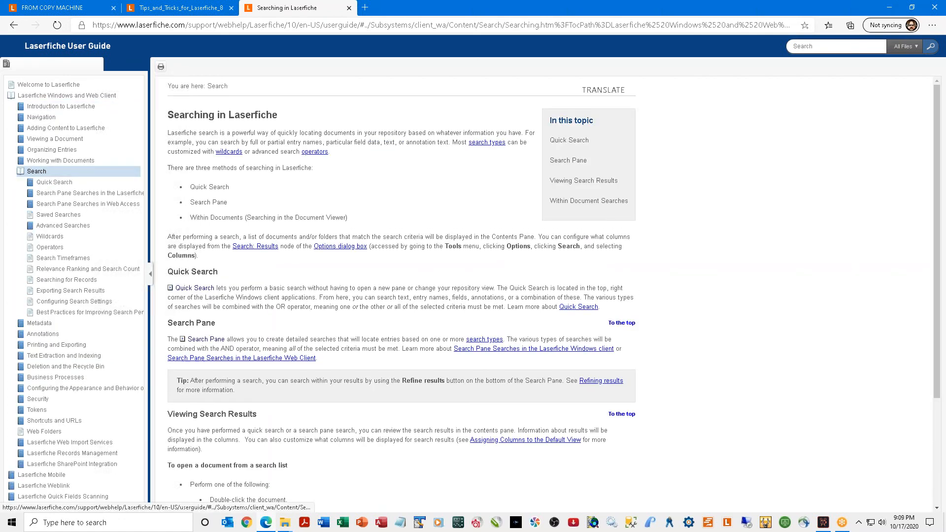
Browse the user guide's Quick Search, Advanced Searches, Viewing a Document and Navigation topics, ending on the Folder Browser page.
left_click(54, 182)
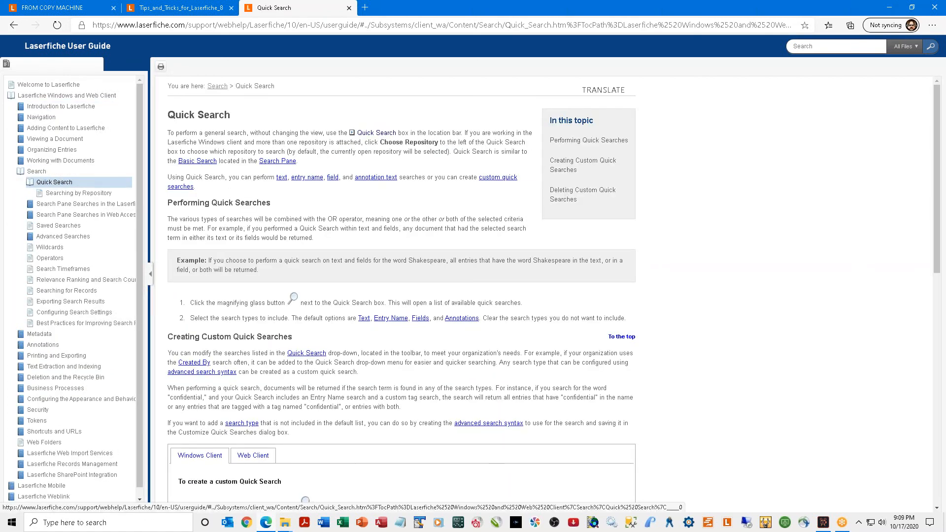
left_click(63, 237)
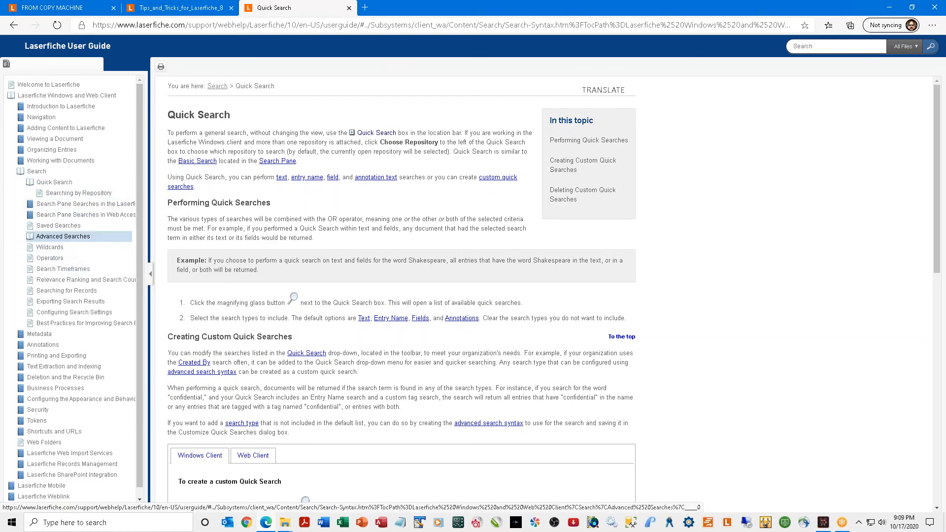
left_click(67, 141)
left_click(42, 119)
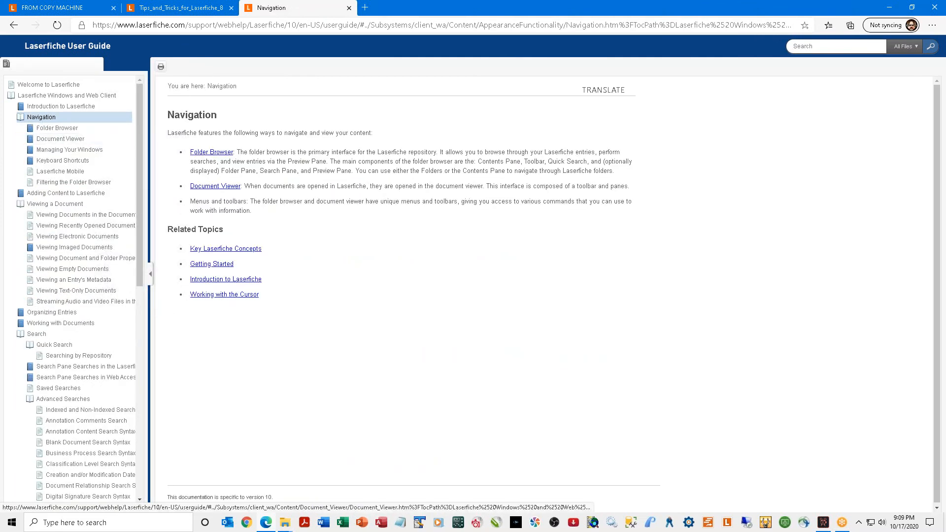
left_click(57, 128)
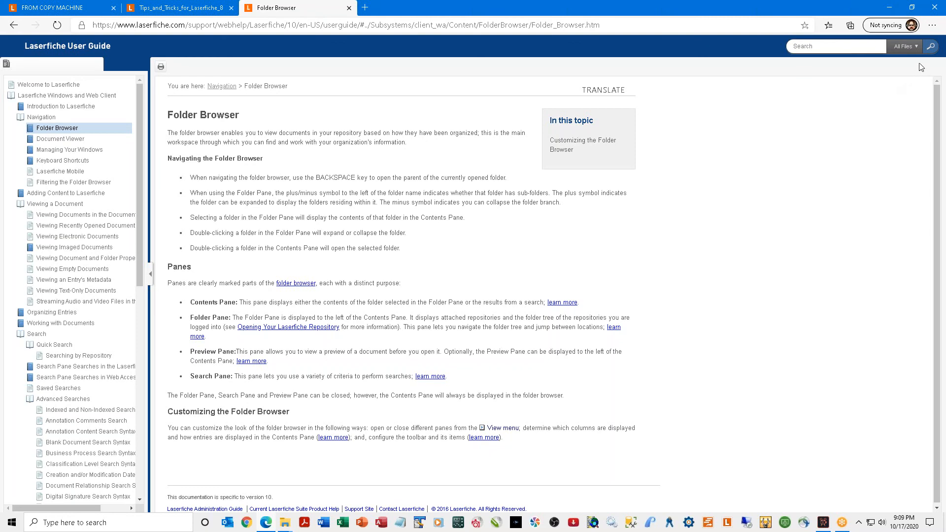
Close the user guide and the Tips_and_Tricks_for_Laserfiche_8 document, returning to the FROM COPY MACHINE folder listing.
left_click_drag(324, 9, 275, 43)
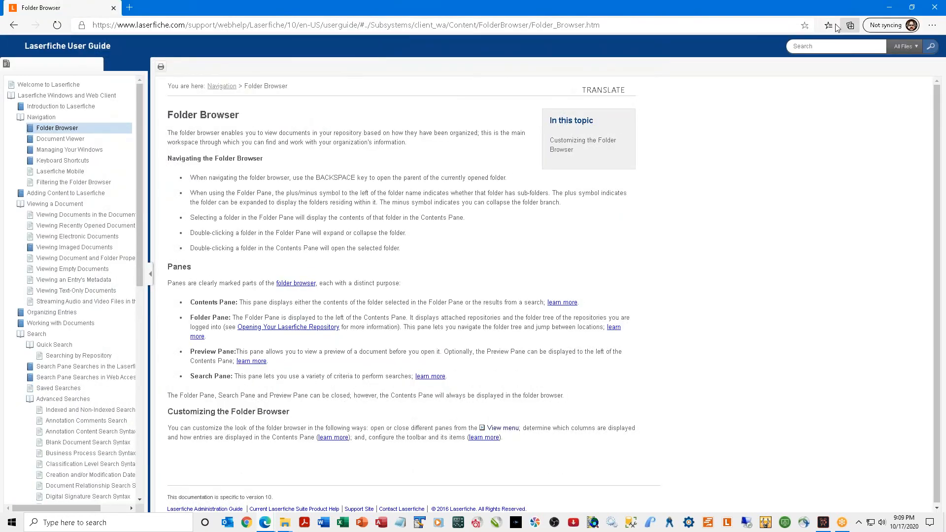
left_click(114, 8)
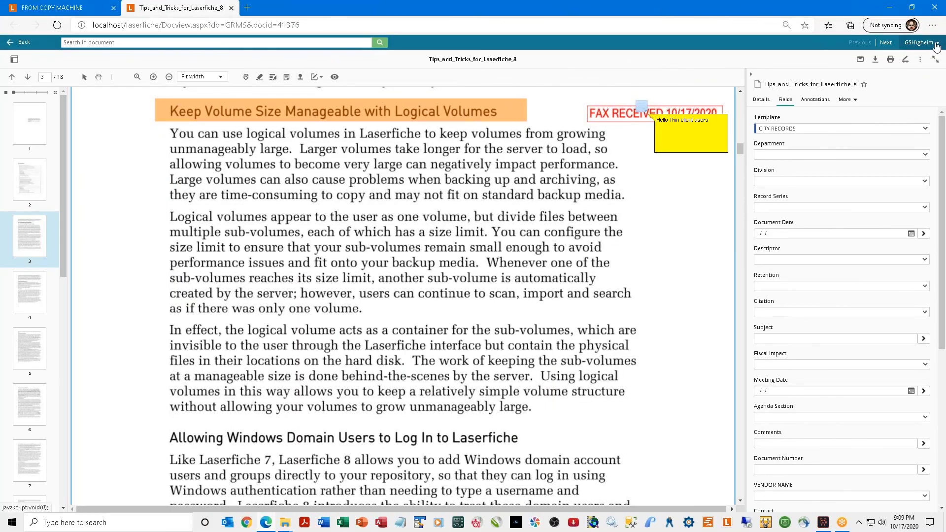
left_click(936, 47)
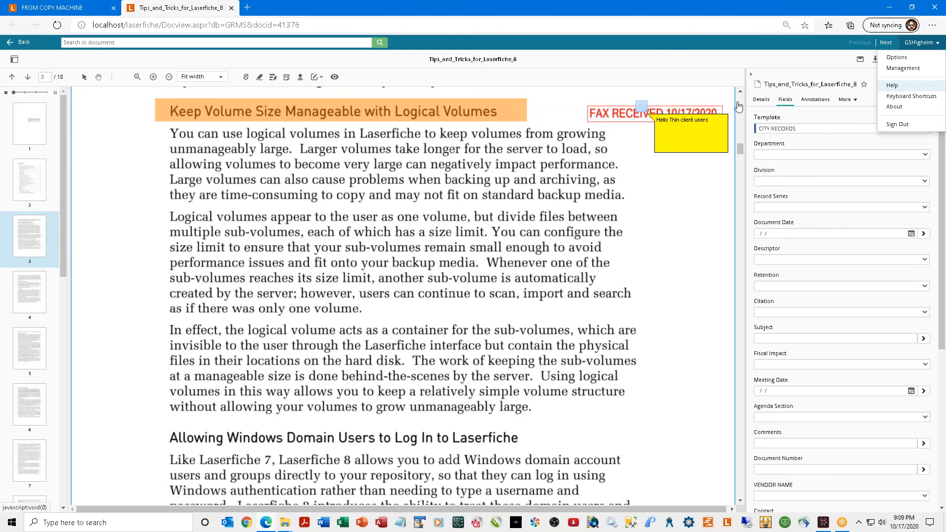
left_click(231, 8)
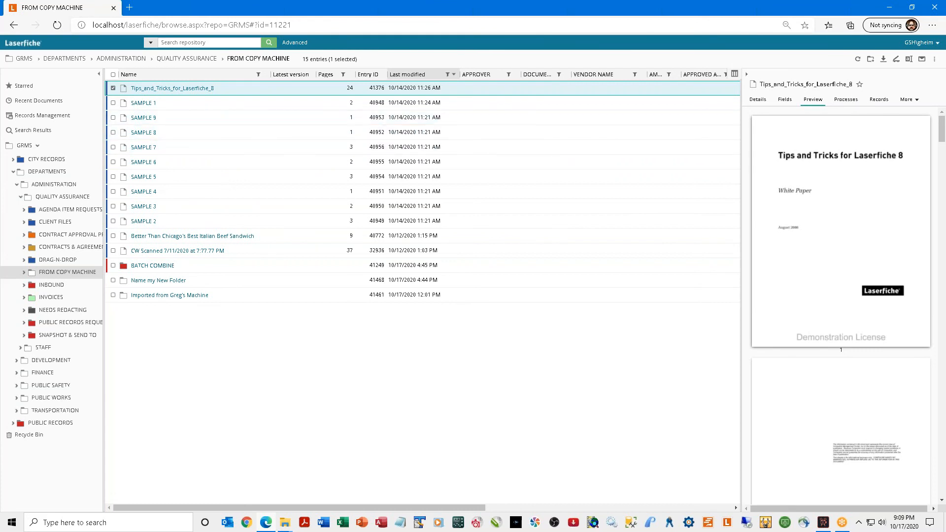
Show the account options and collapse the QUALITY ASSURANCE and ADMINISTRATION folders in the repository's folder tree.
left_click(939, 43)
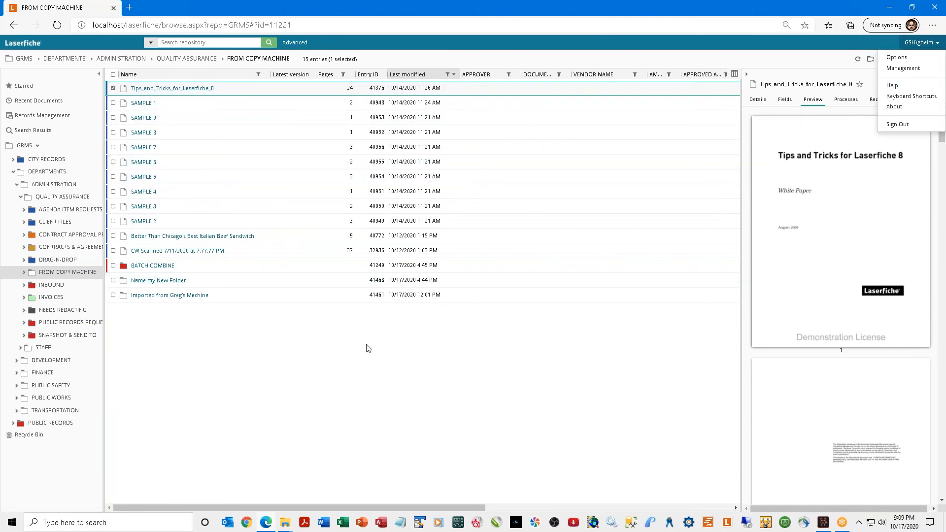
left_click(21, 197)
left_click(16, 186)
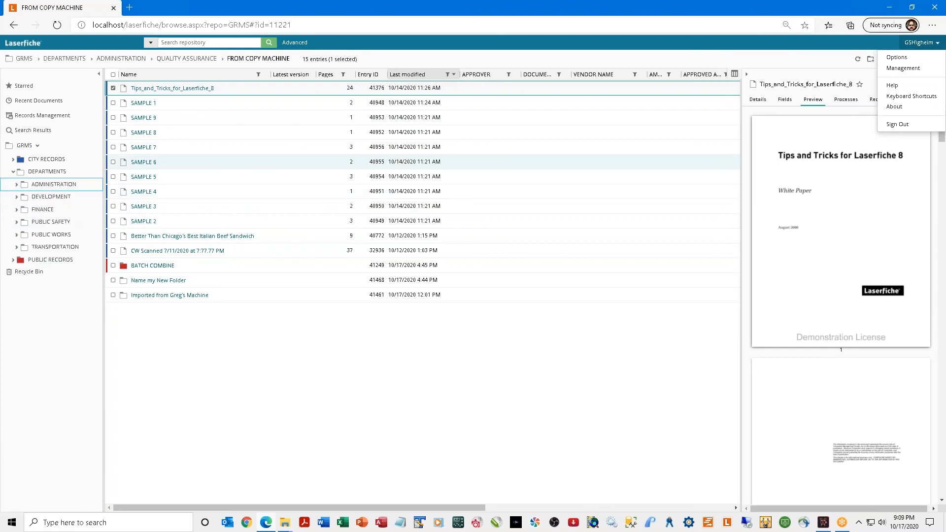
Sign out of the GRMS repository and close the browser.
left_click(898, 125)
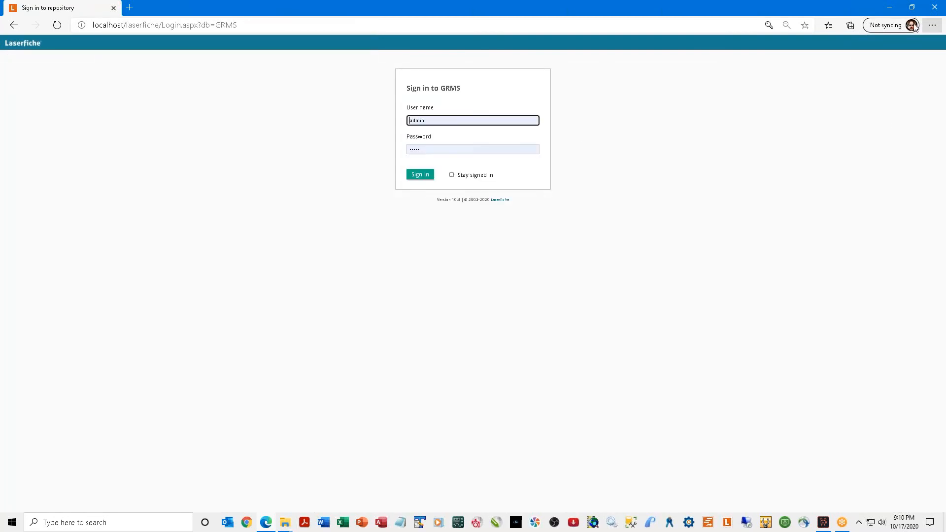
left_click(931, 10)
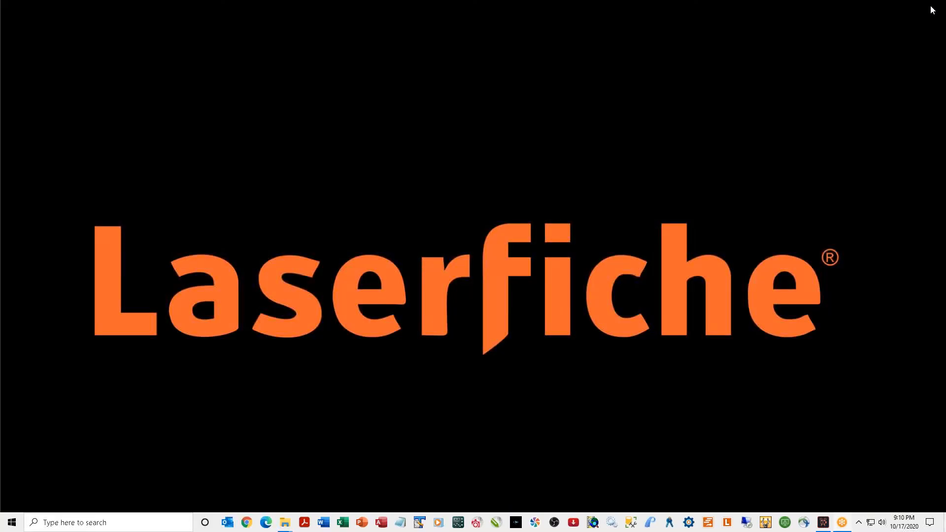